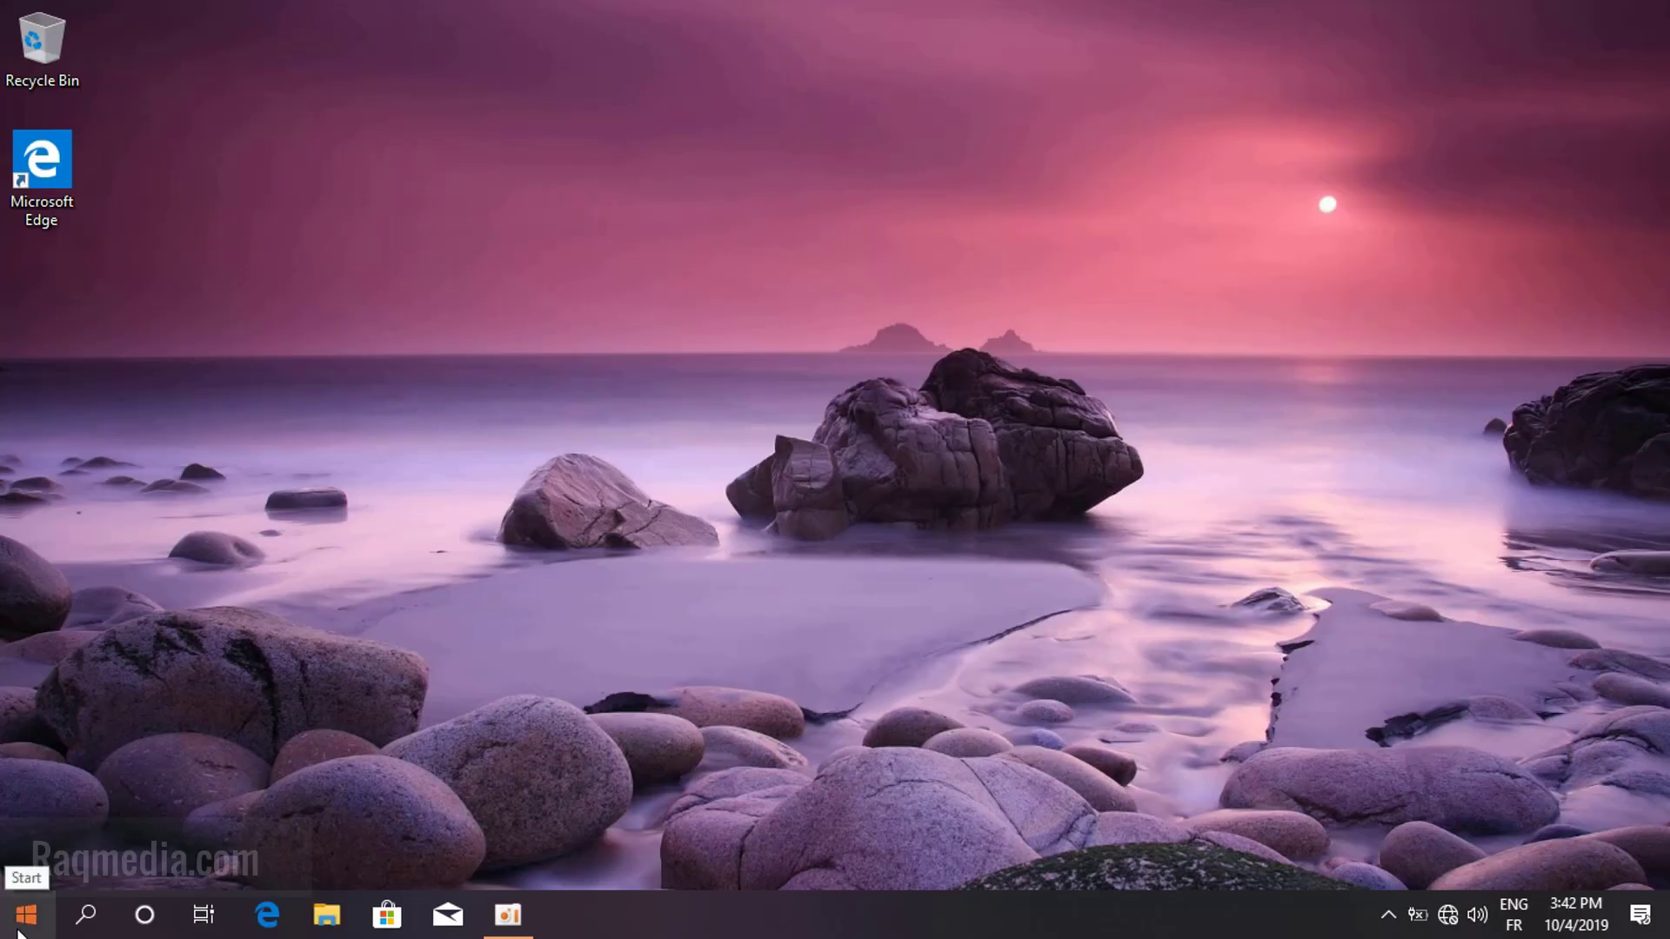
Open the Update & Security section of Windows Settings
click(19, 930)
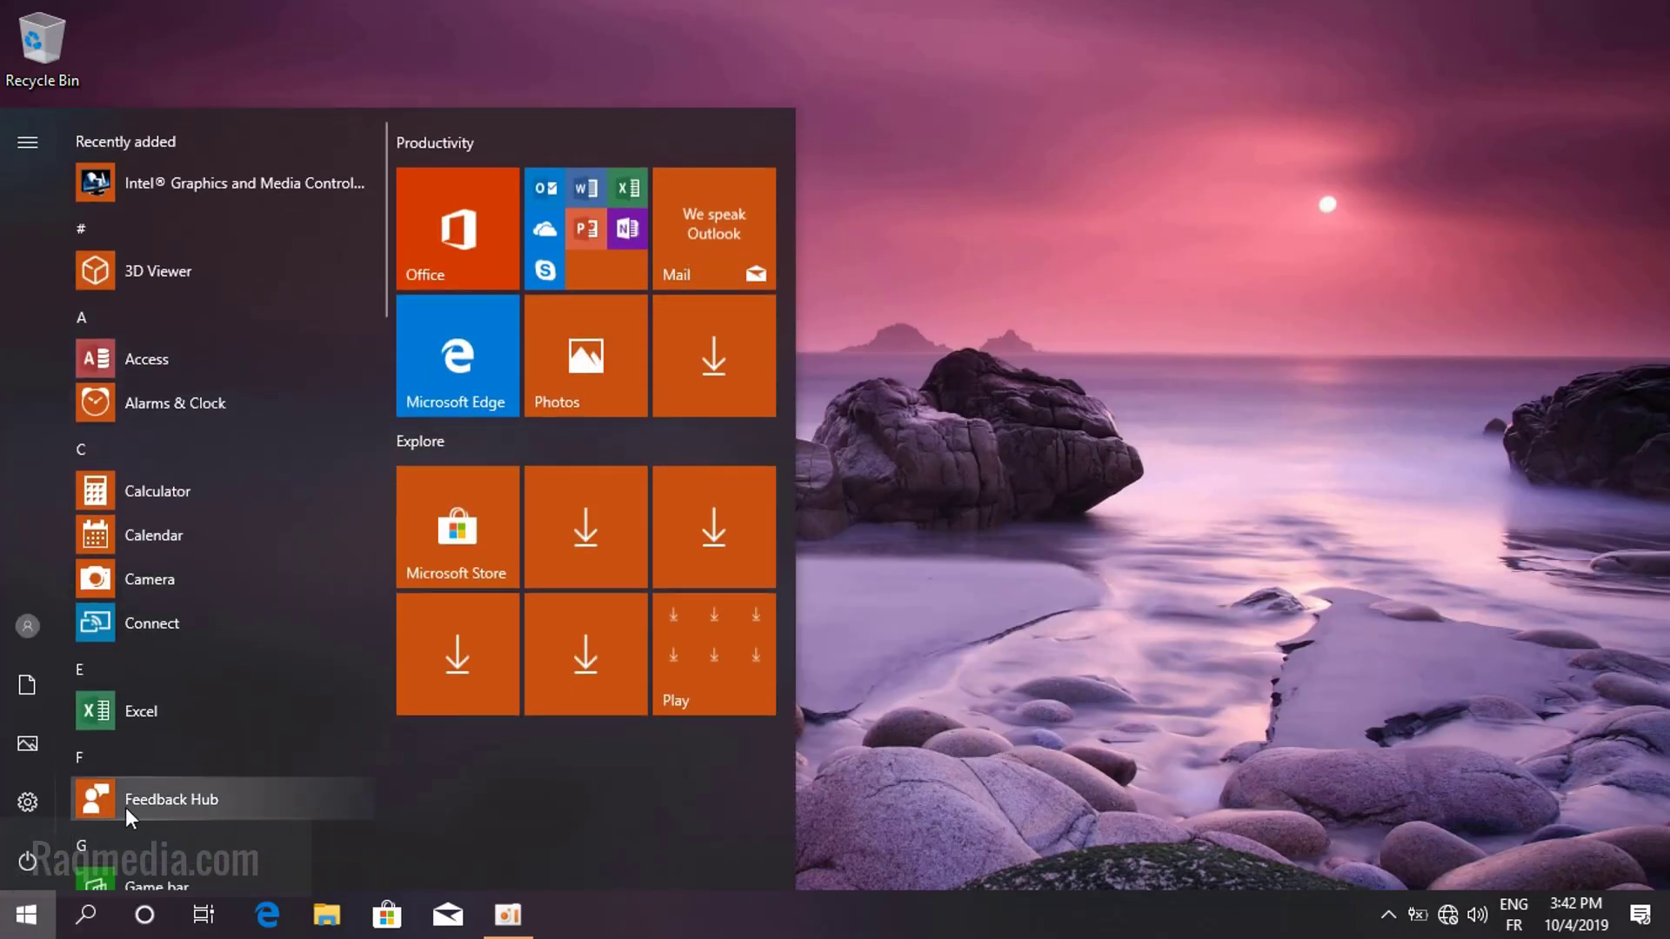
click(27, 802)
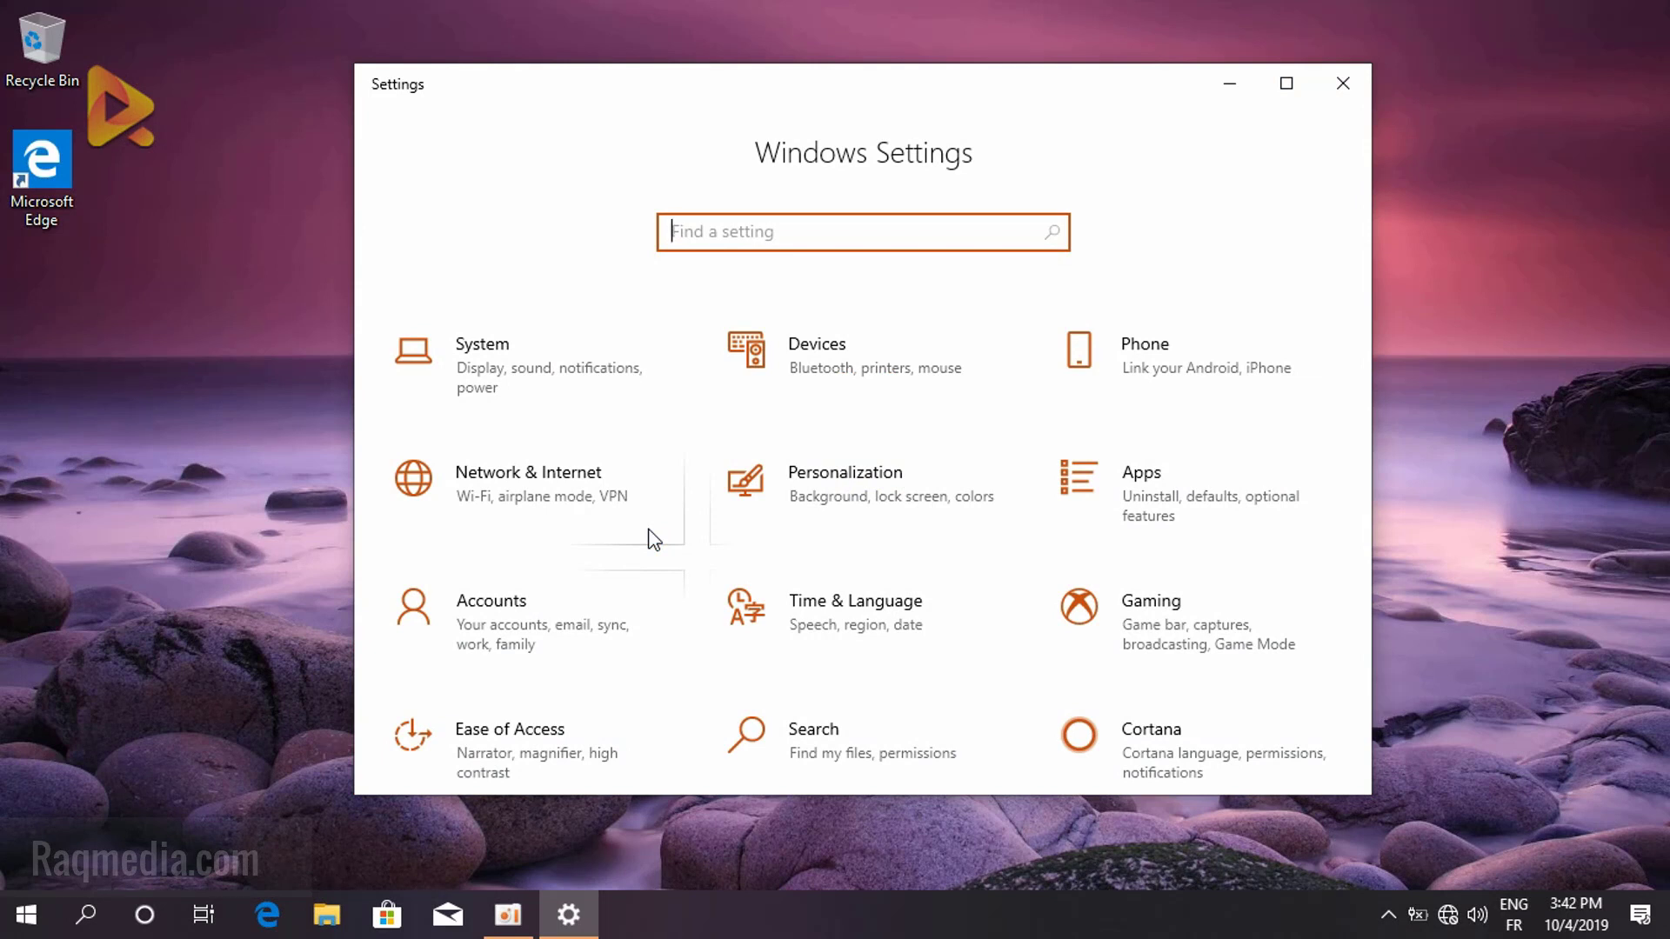
scroll(655, 539, down, 2)
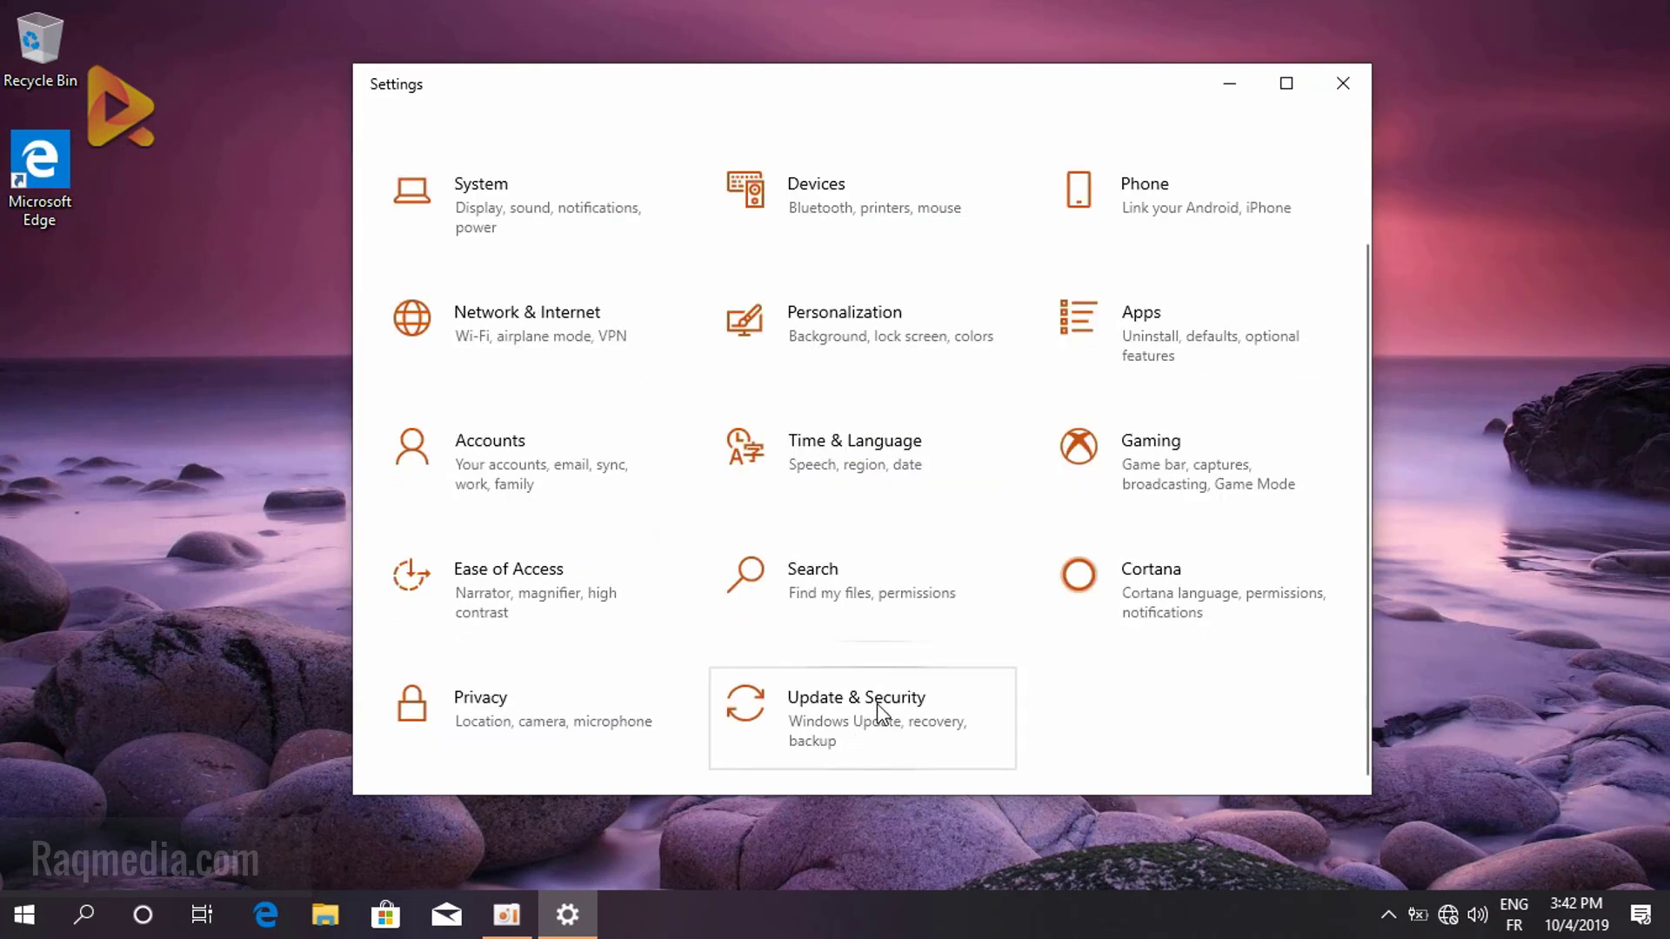
click(866, 709)
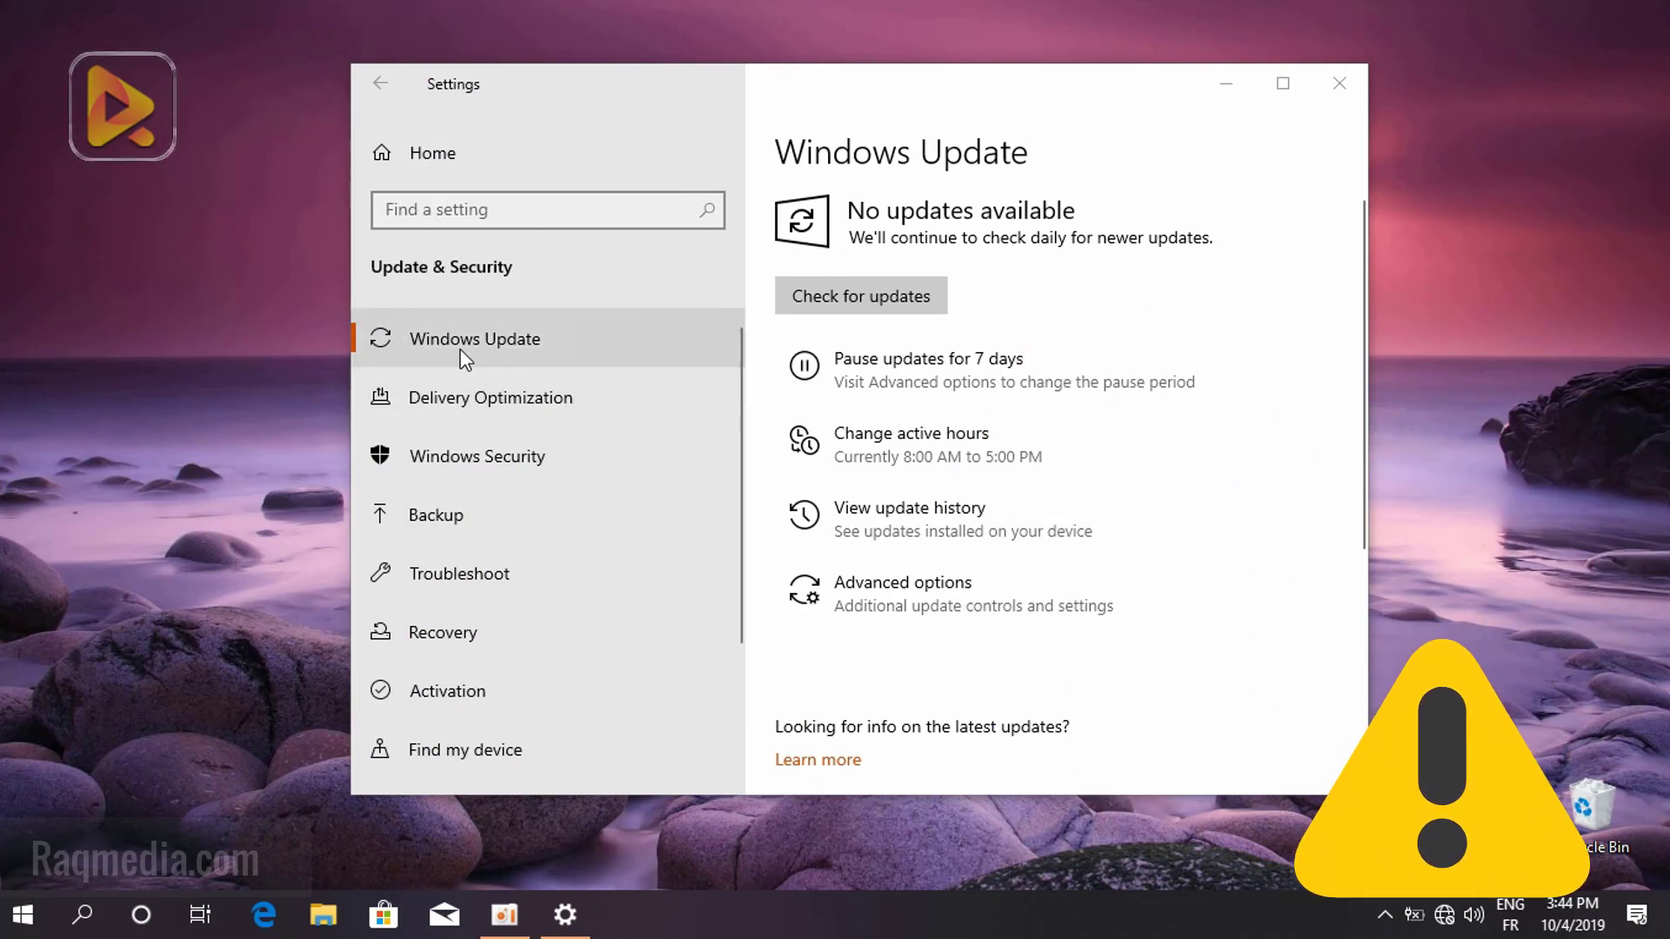
On the Windows Update page, pause updates for 7 days and extend the pause by 7 more days
click(492, 341)
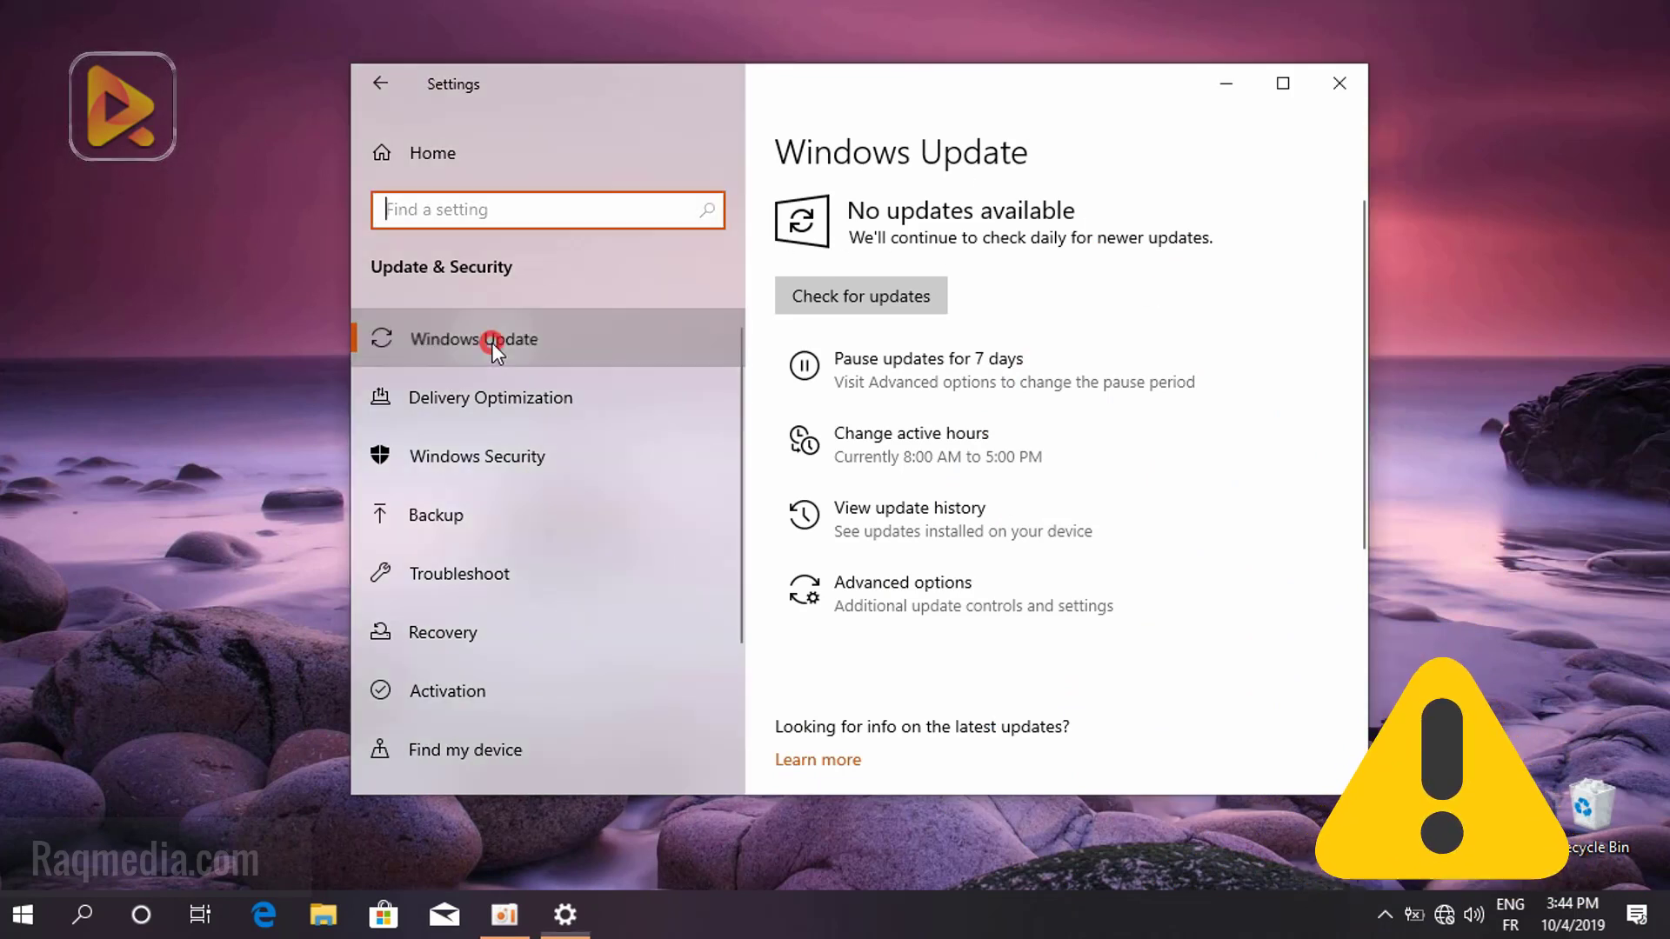
click(550, 337)
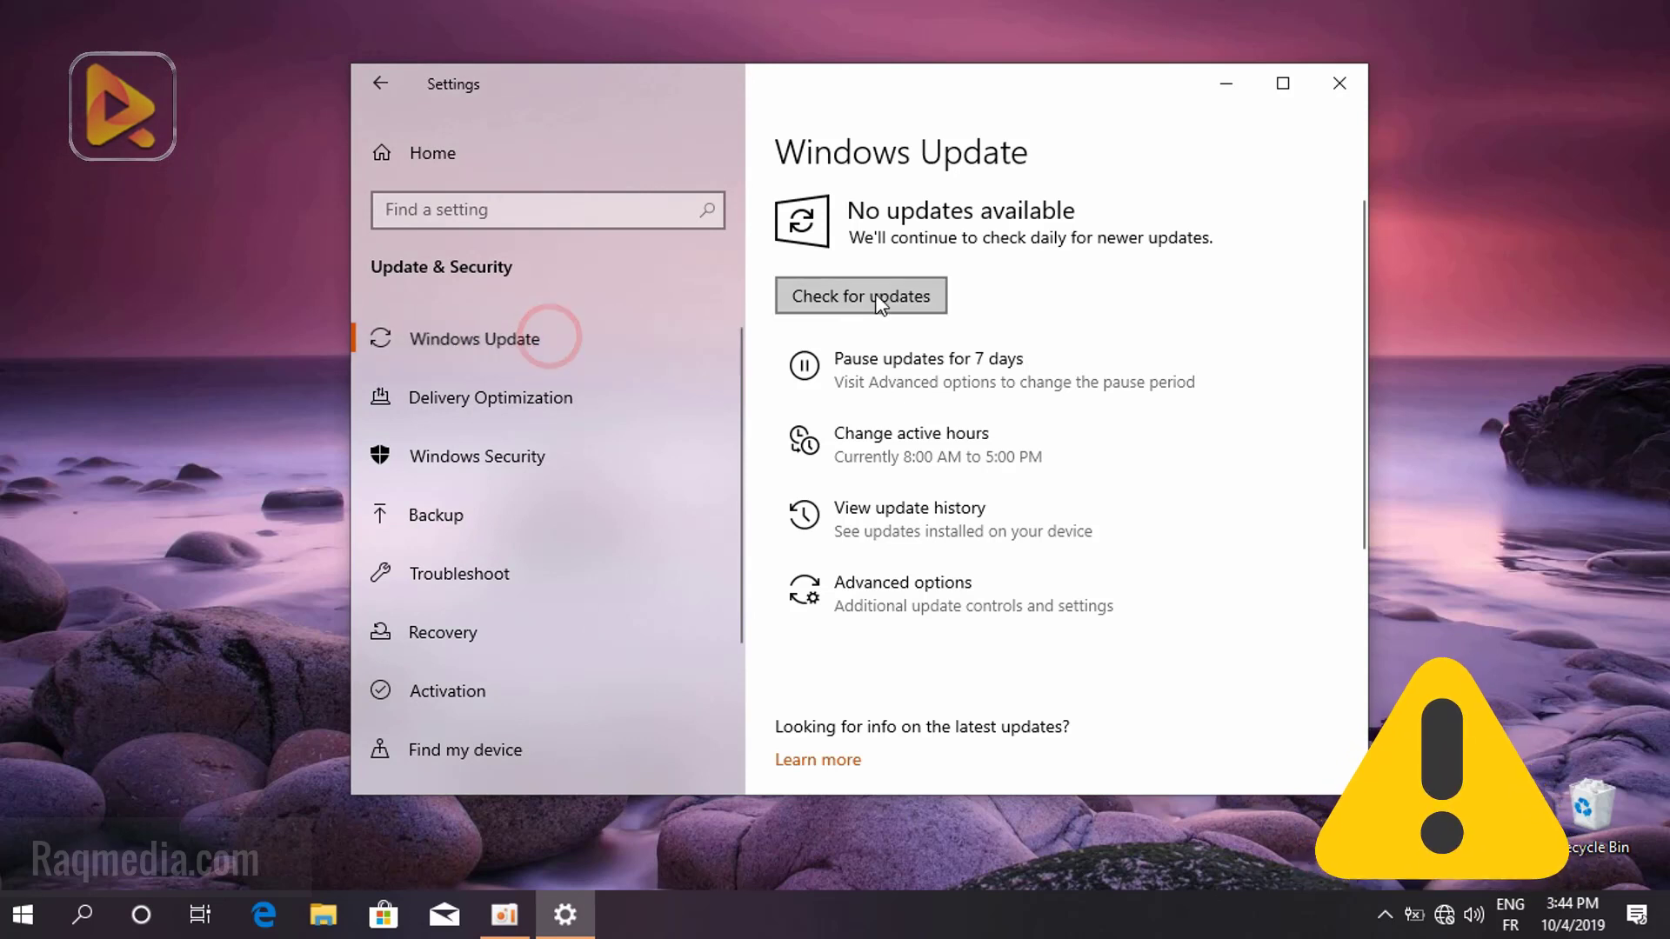
click(921, 367)
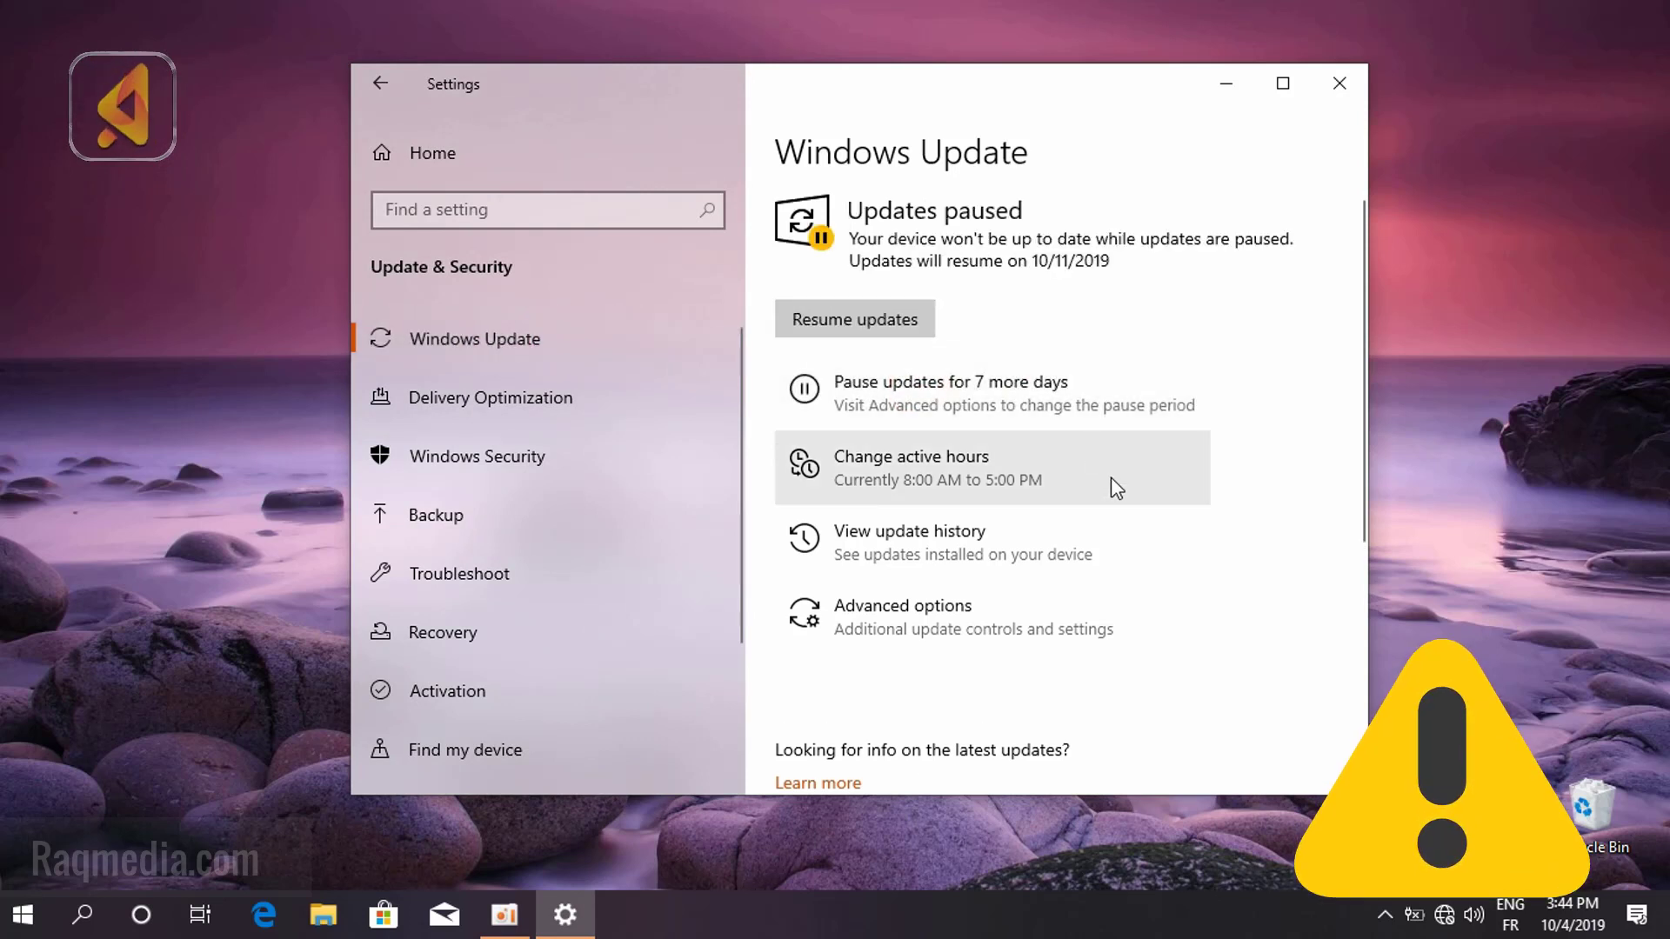
click(921, 388)
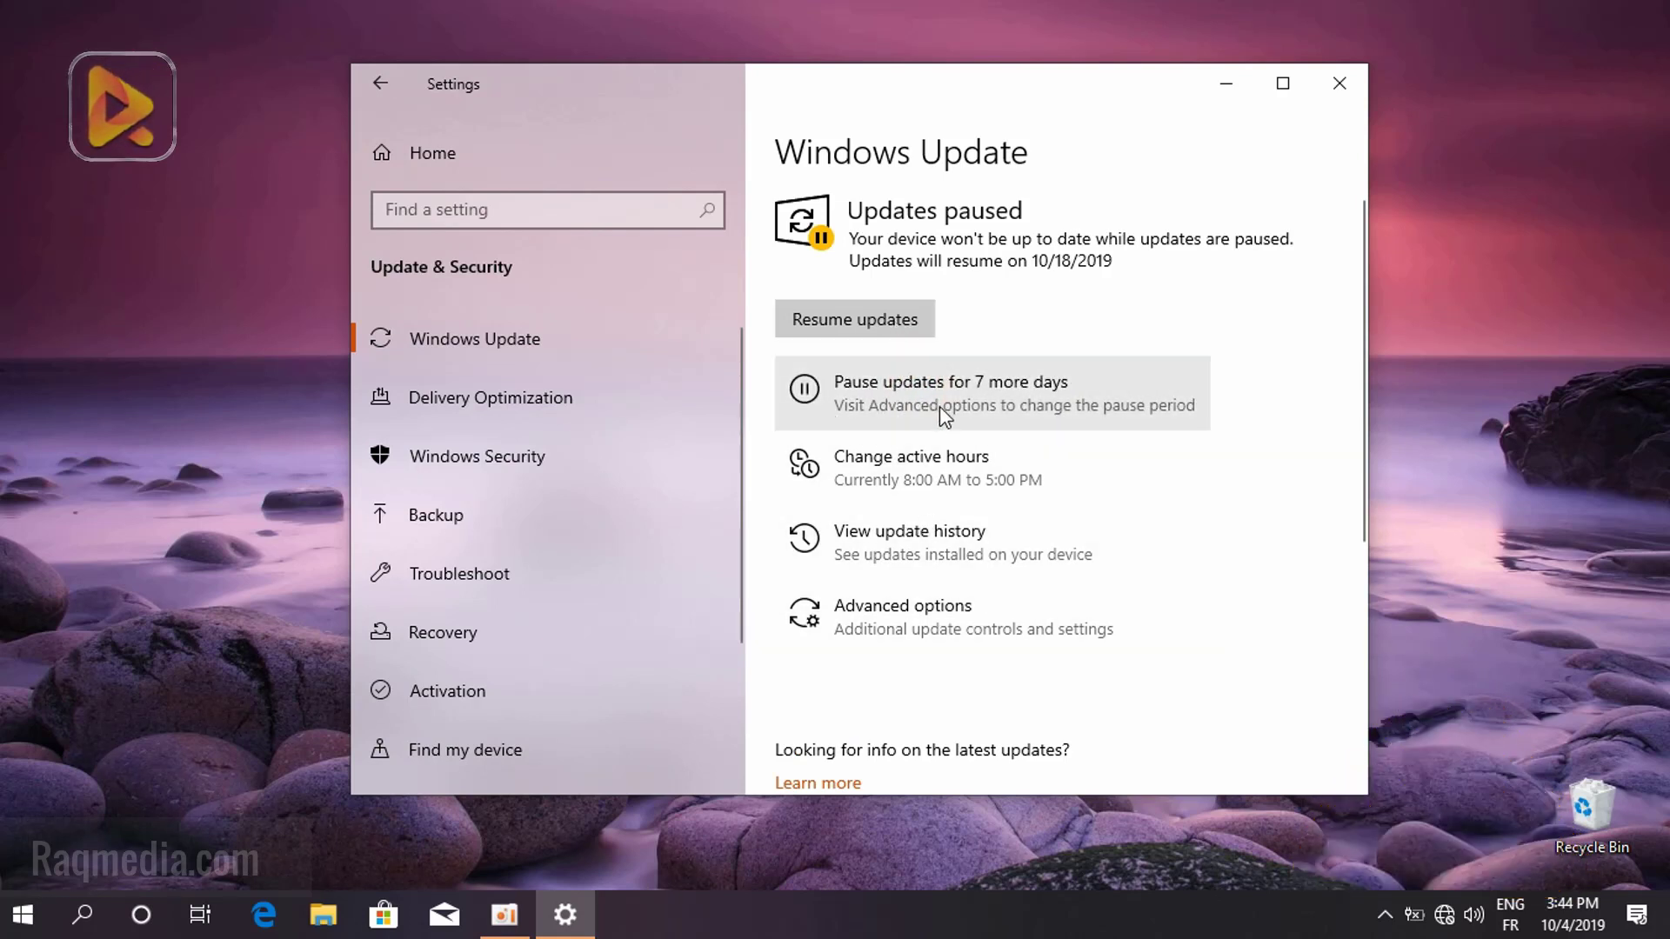
Save the active hours with start time 8:00 AM and end time 5:00 PM, and return to the Windows Update page
click(884, 473)
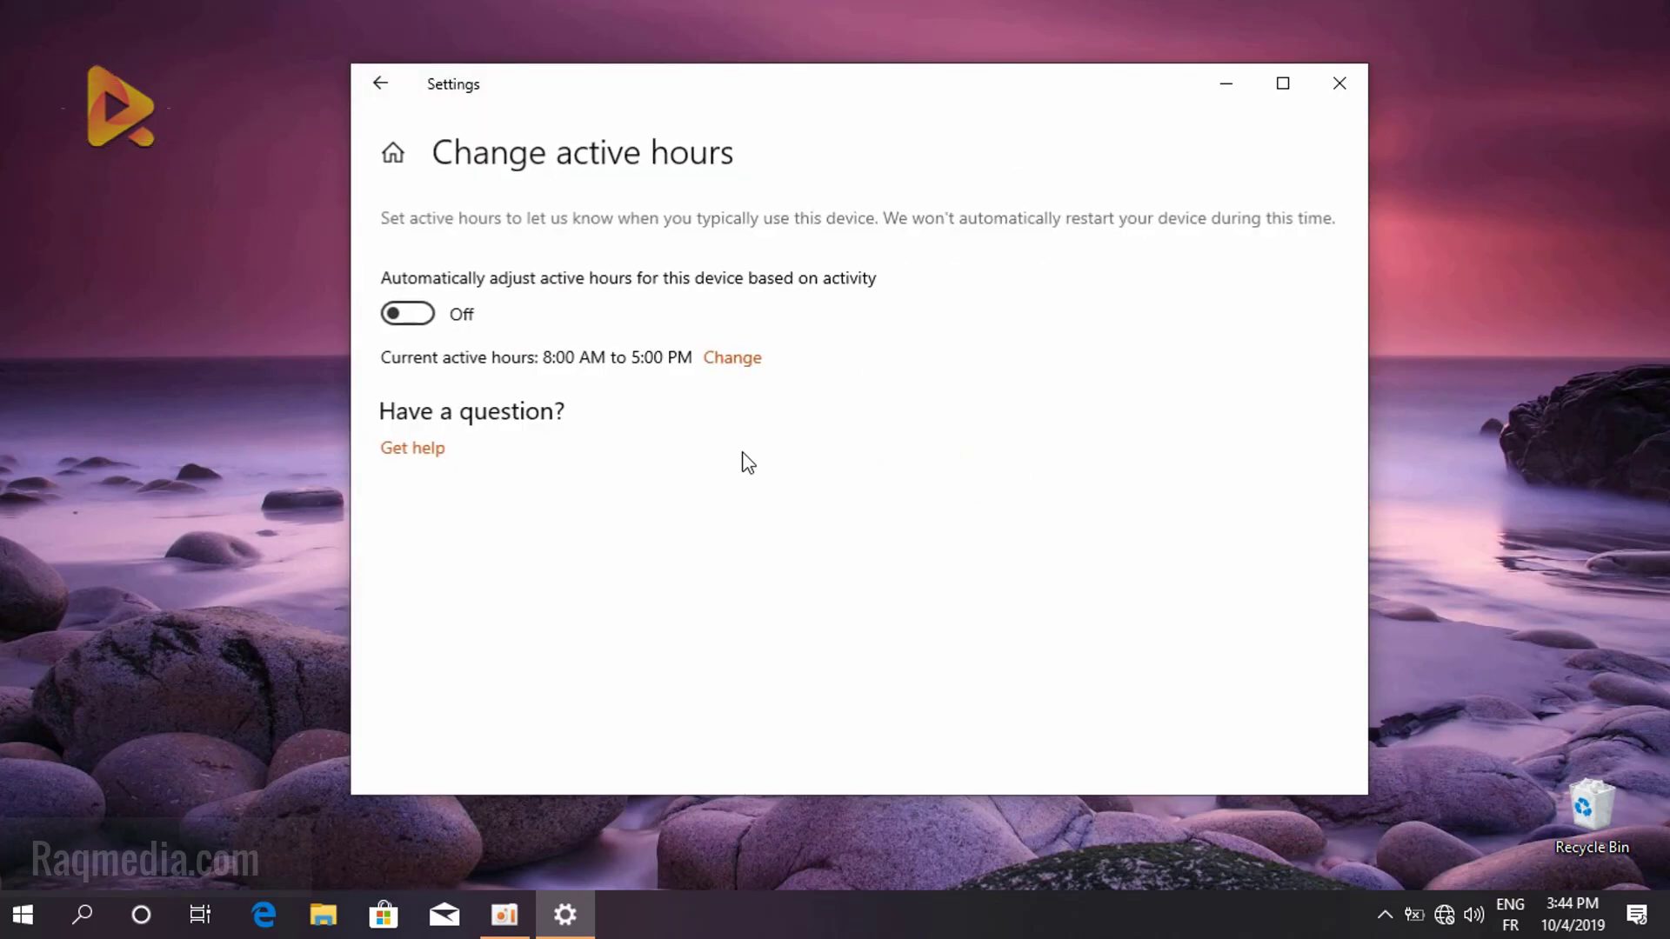
click(736, 362)
click(666, 446)
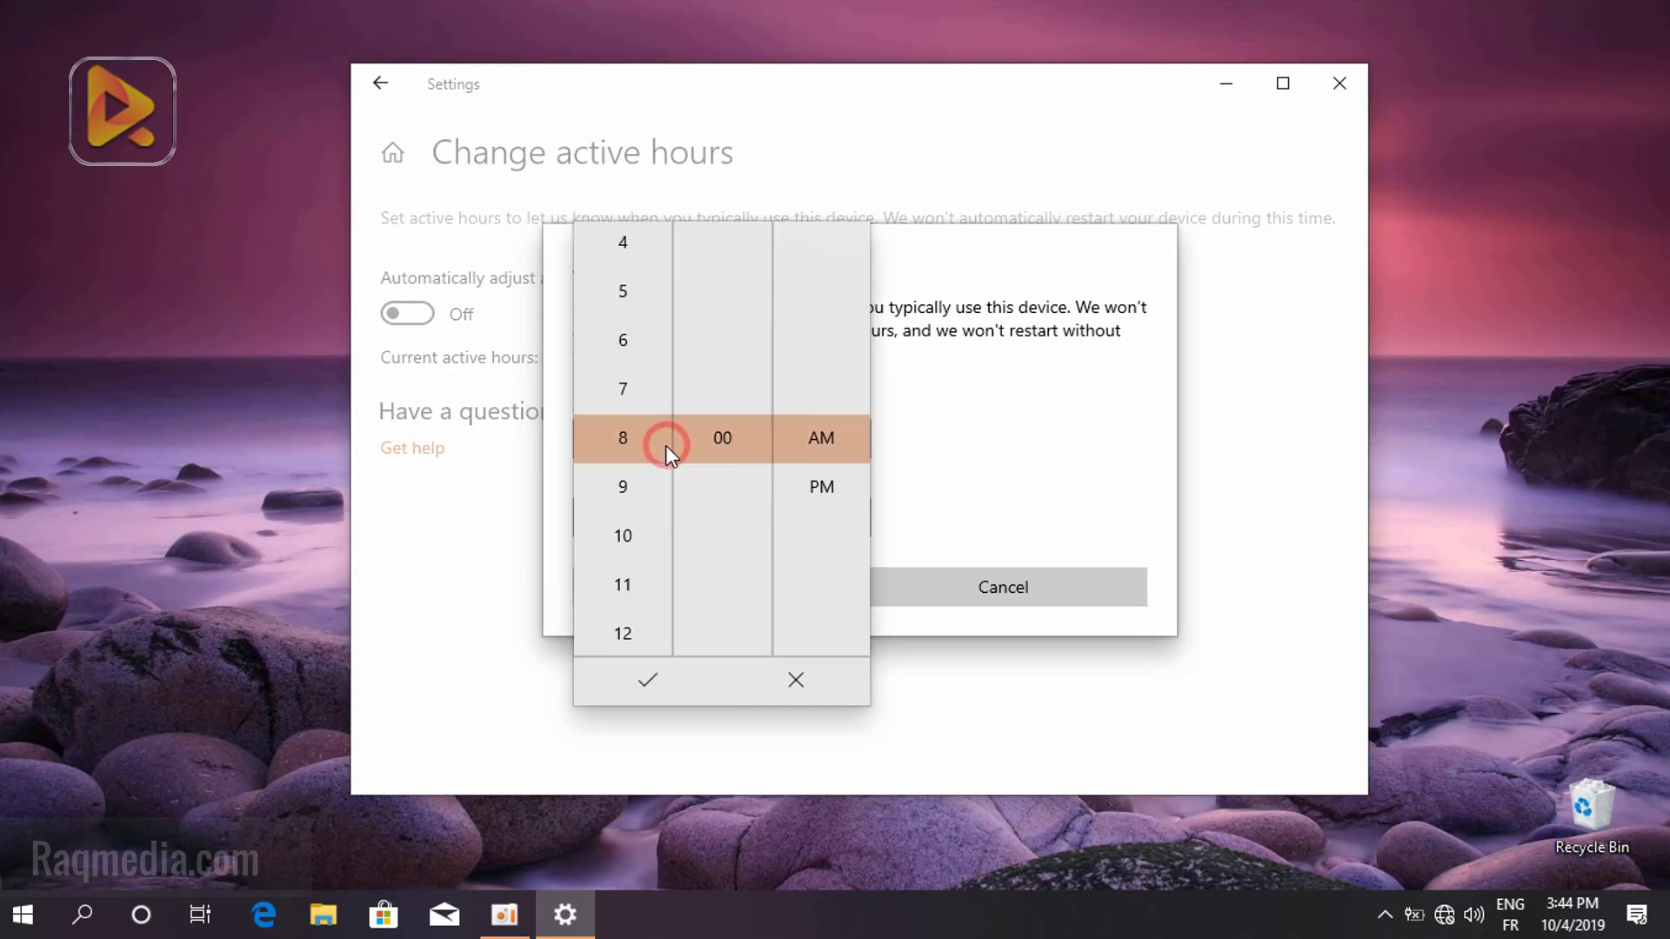
scroll(823, 437, down, 1)
scroll(823, 436, up, 1)
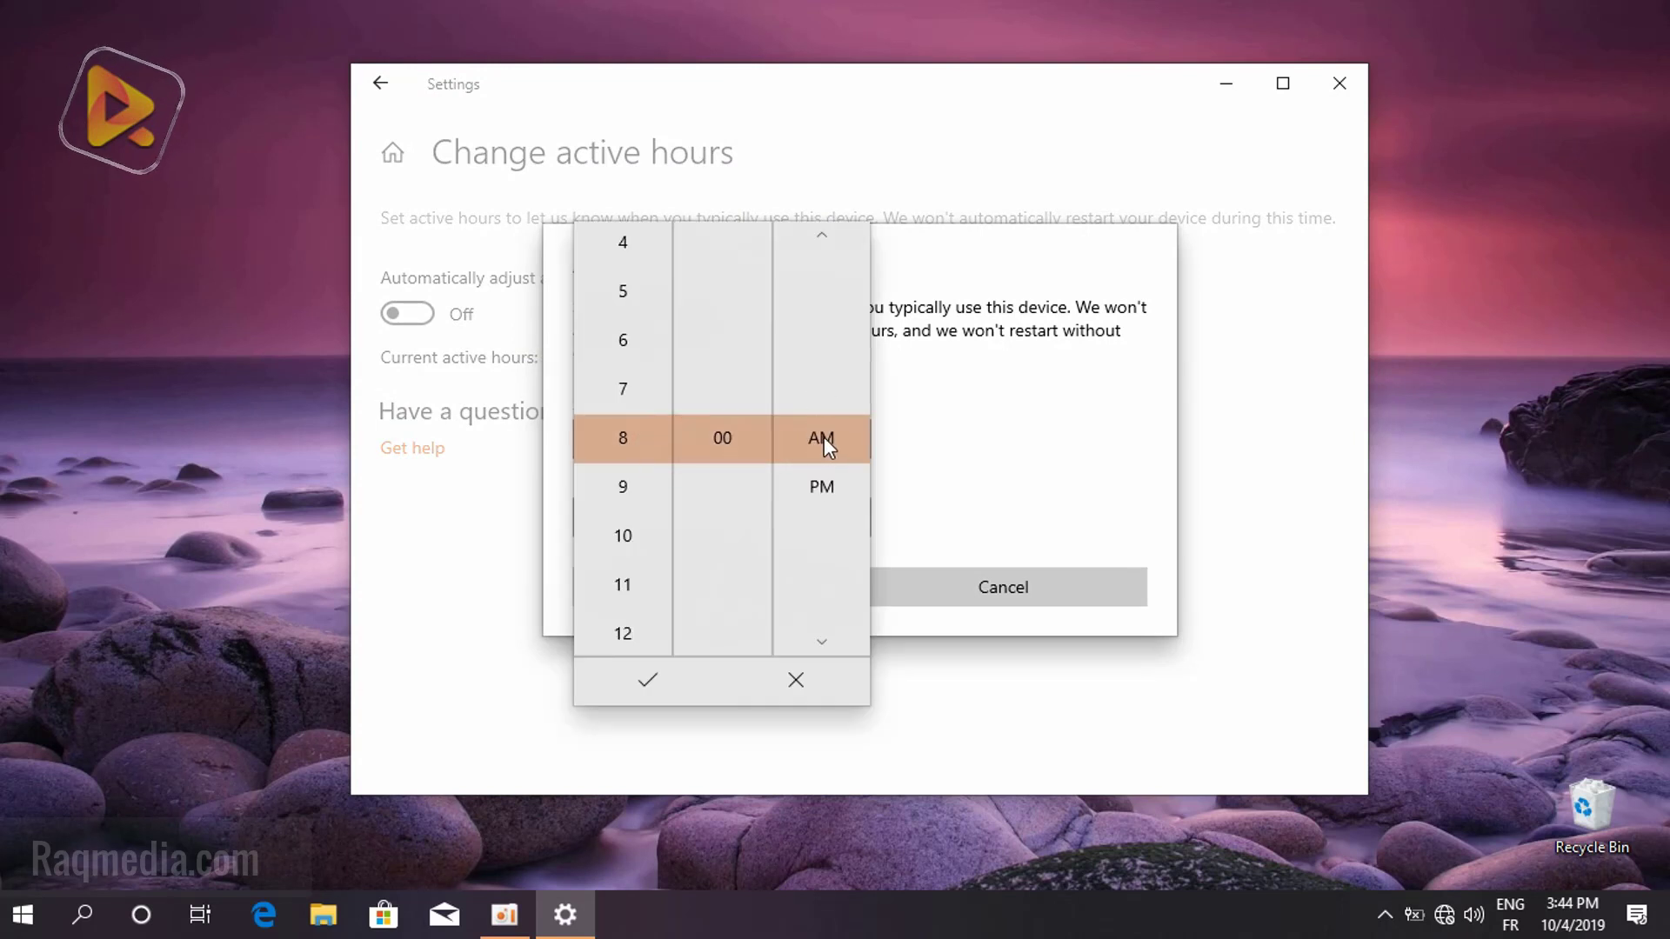
scroll(623, 488, down, 6)
scroll(626, 490, up, 3)
click(1009, 430)
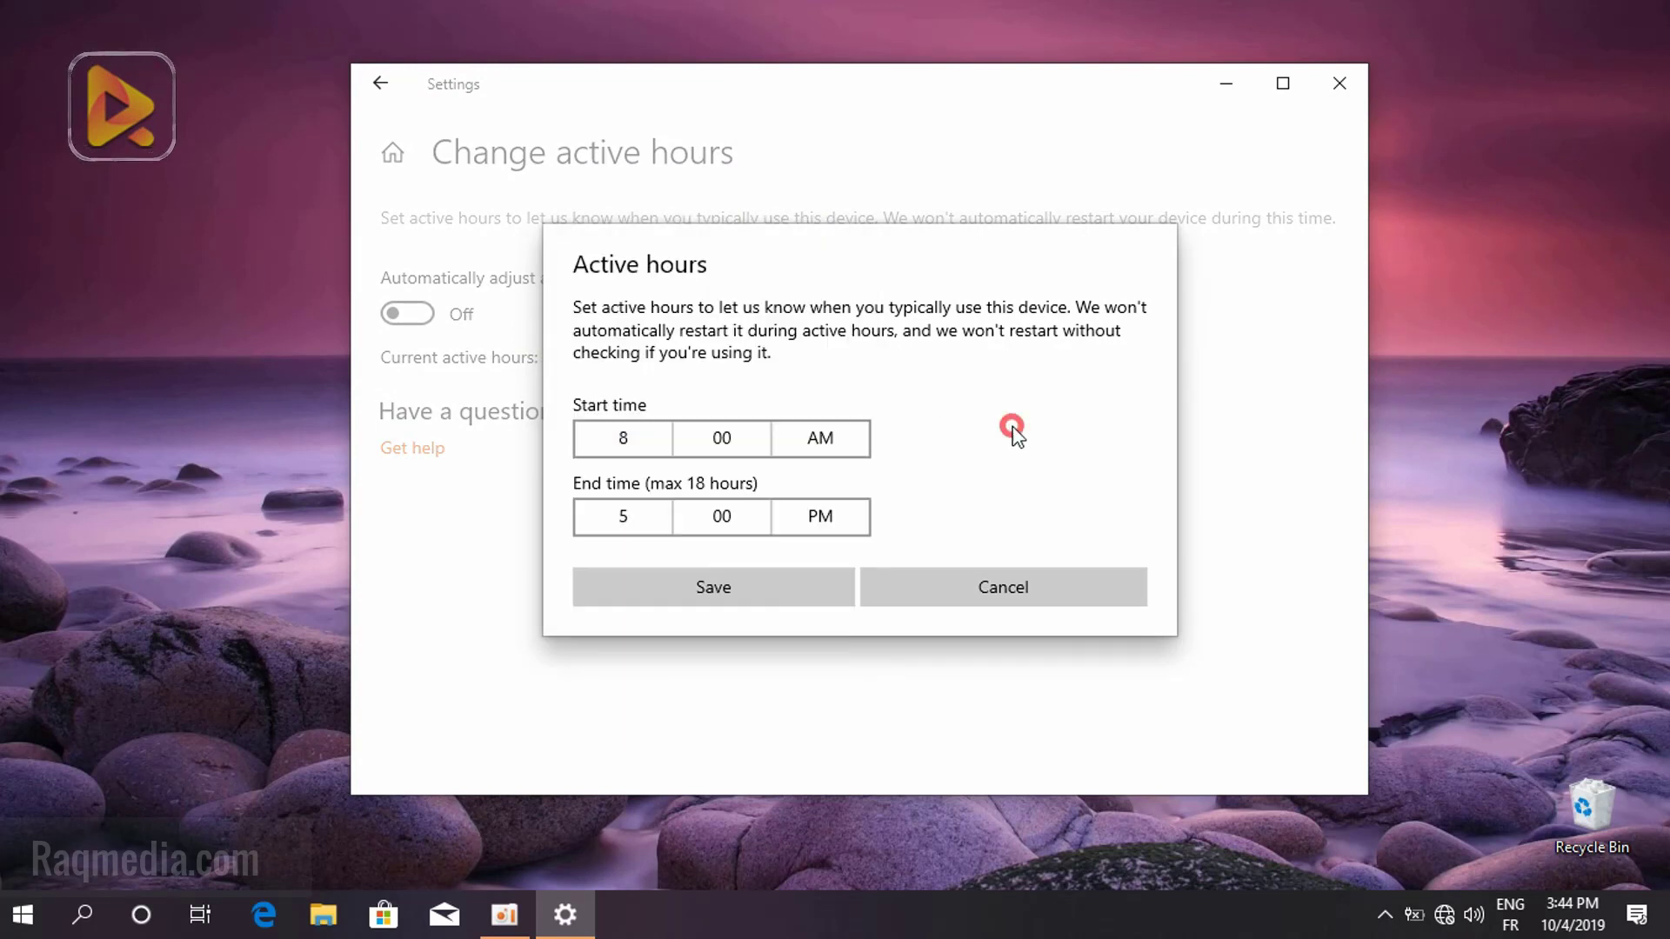
click(608, 513)
click(1069, 454)
click(795, 598)
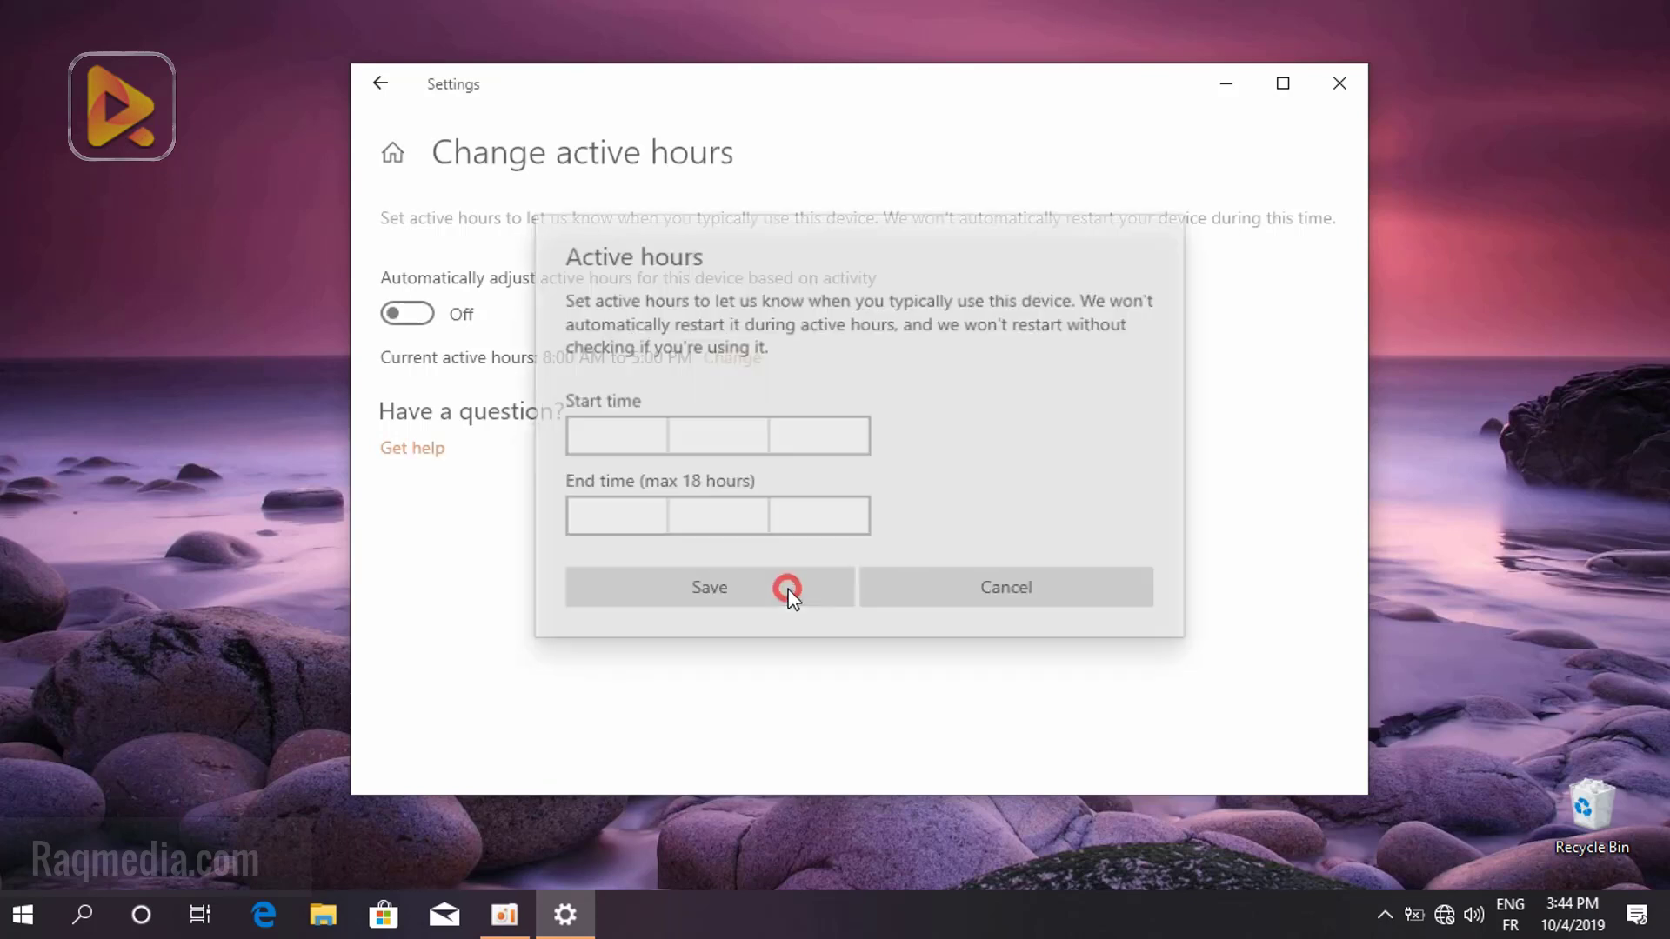
click(381, 84)
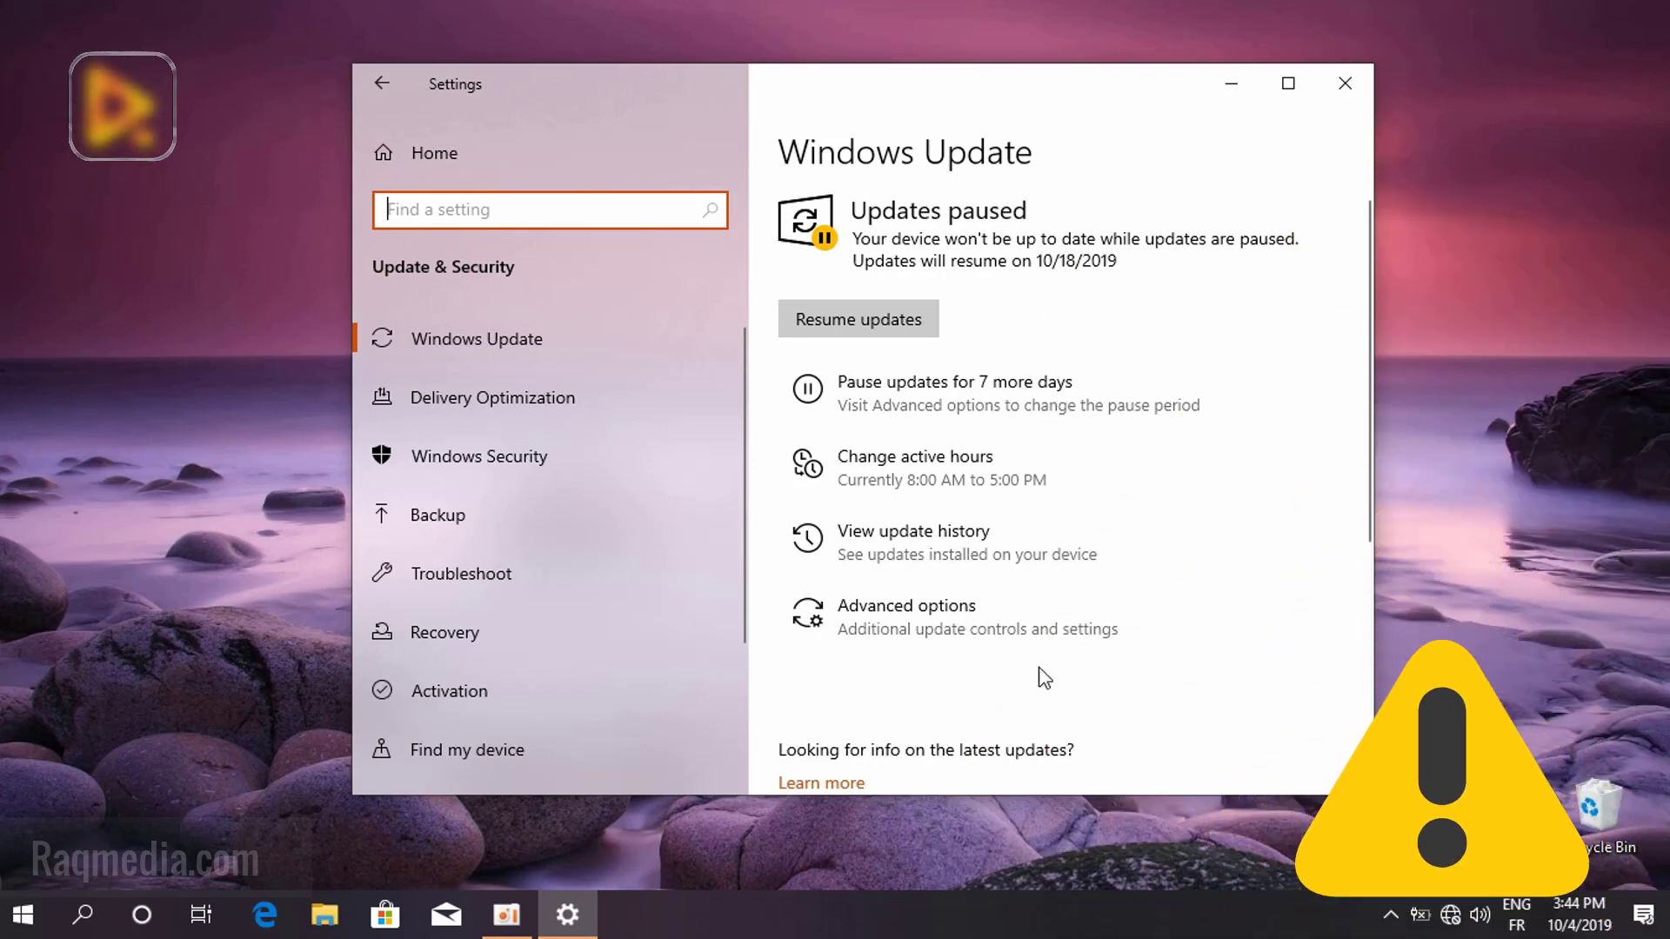
In the advanced update options, enable updates for other Microsoft products and restart notifications, with metered downloads and as-soon-as-possible restarts switched off
click(989, 632)
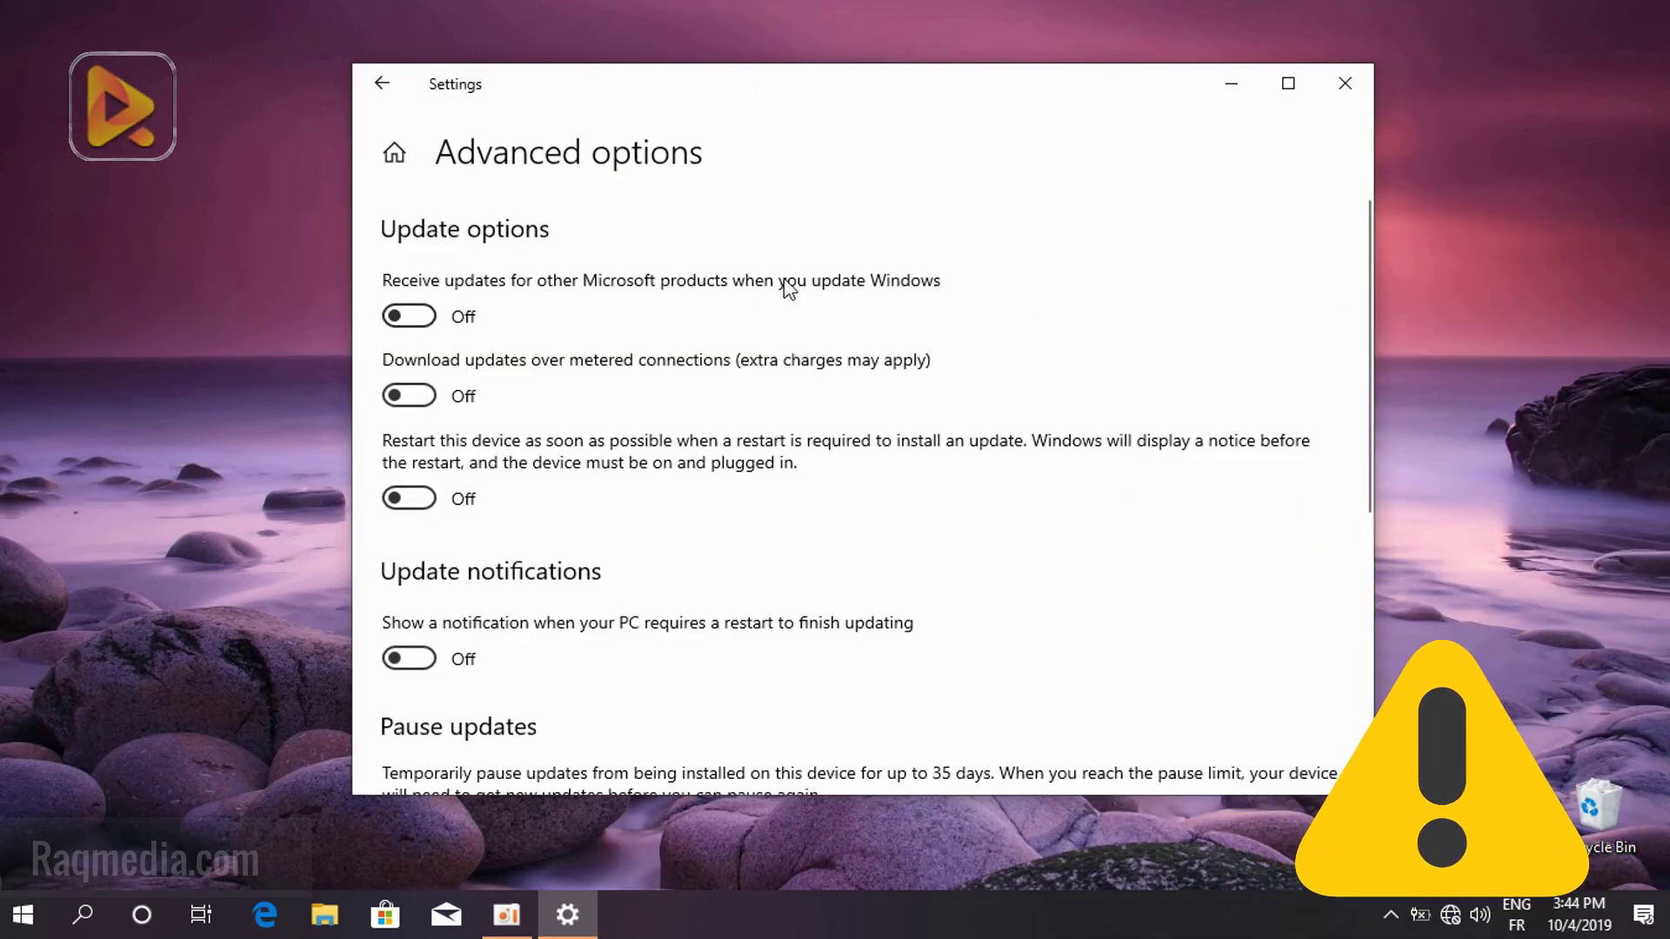
click(424, 320)
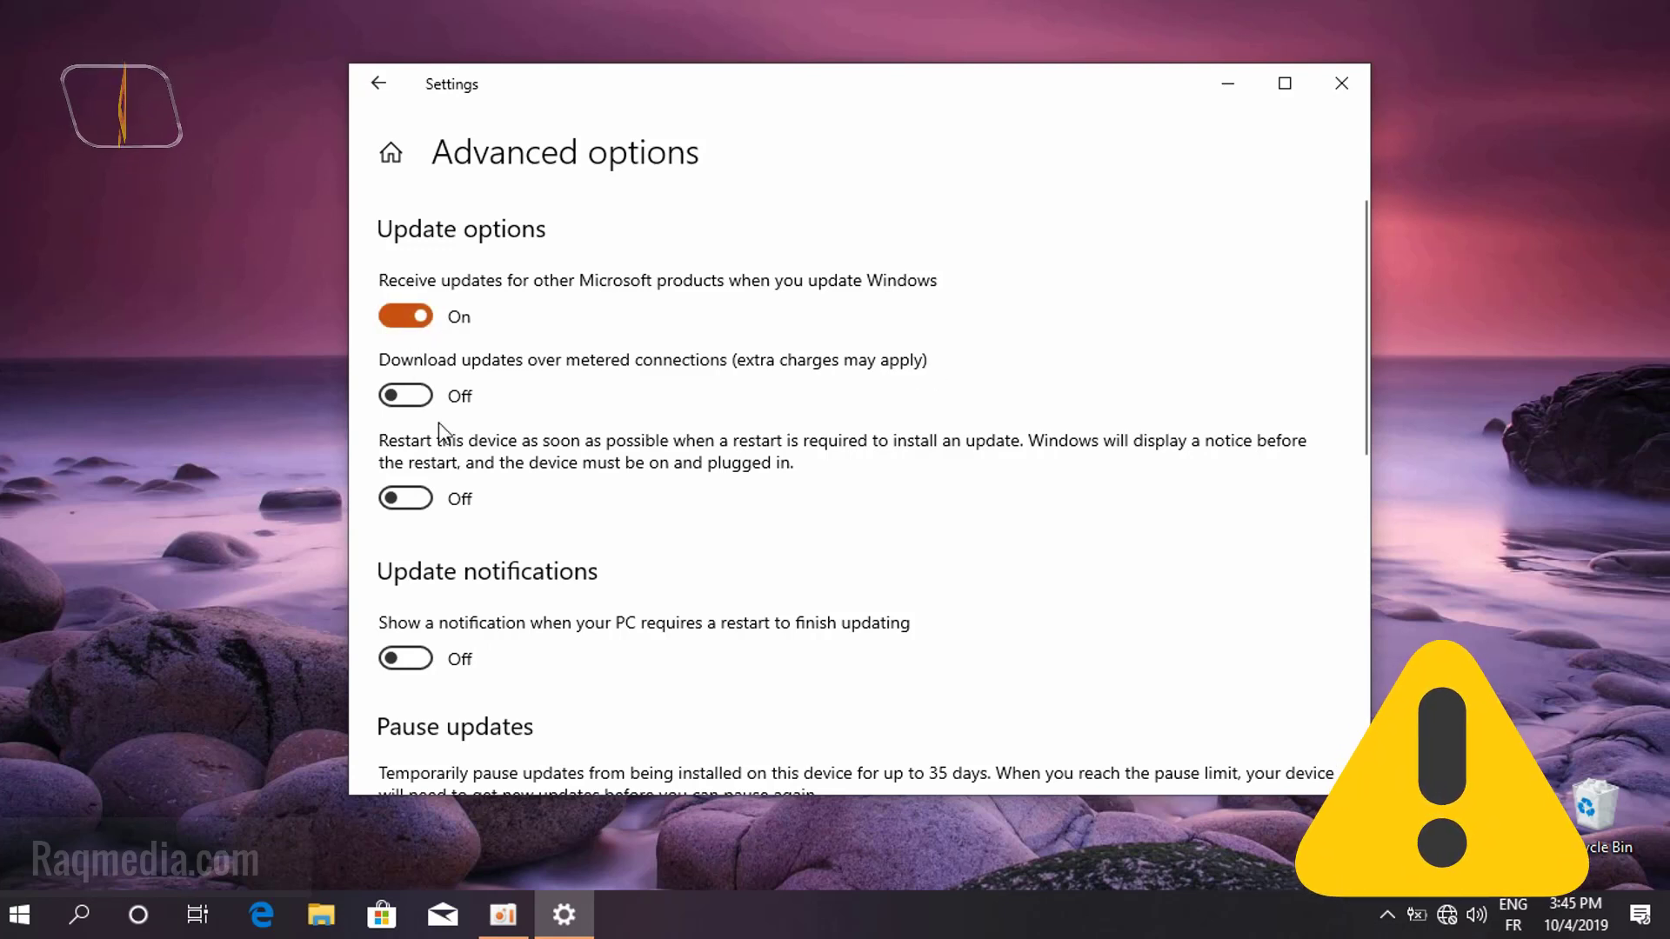
click(426, 399)
click(424, 398)
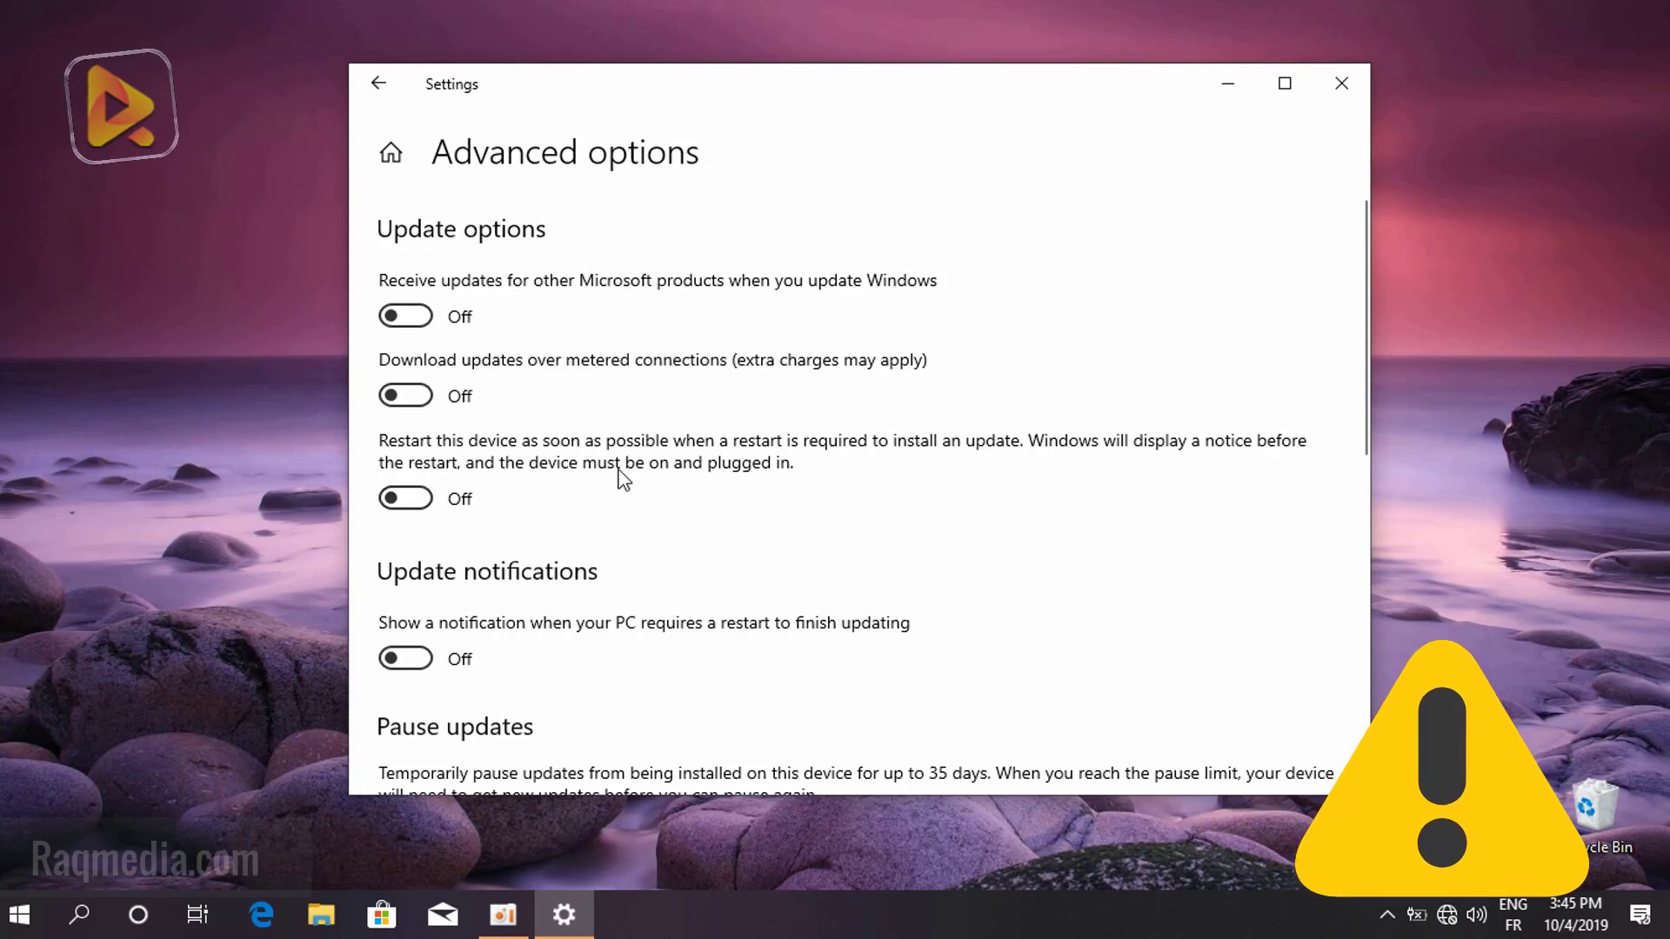
click(400, 498)
click(396, 498)
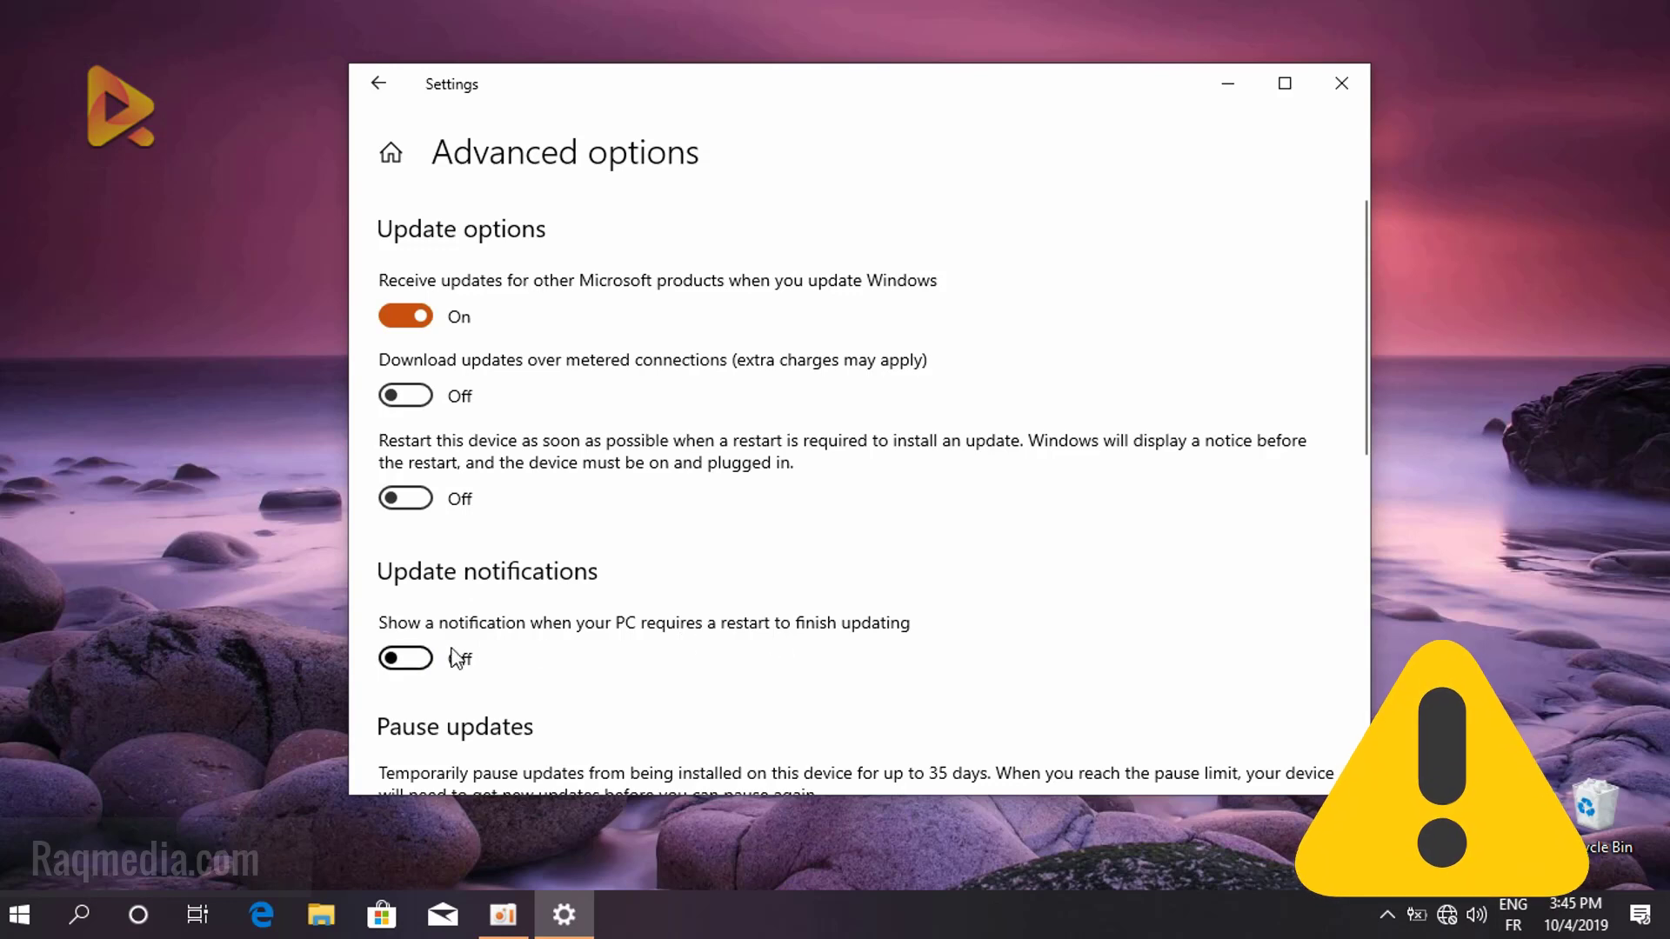
click(428, 661)
Examine the available pause-until dates and the deferral options for feature and quality updates
scroll(559, 675, down, 3)
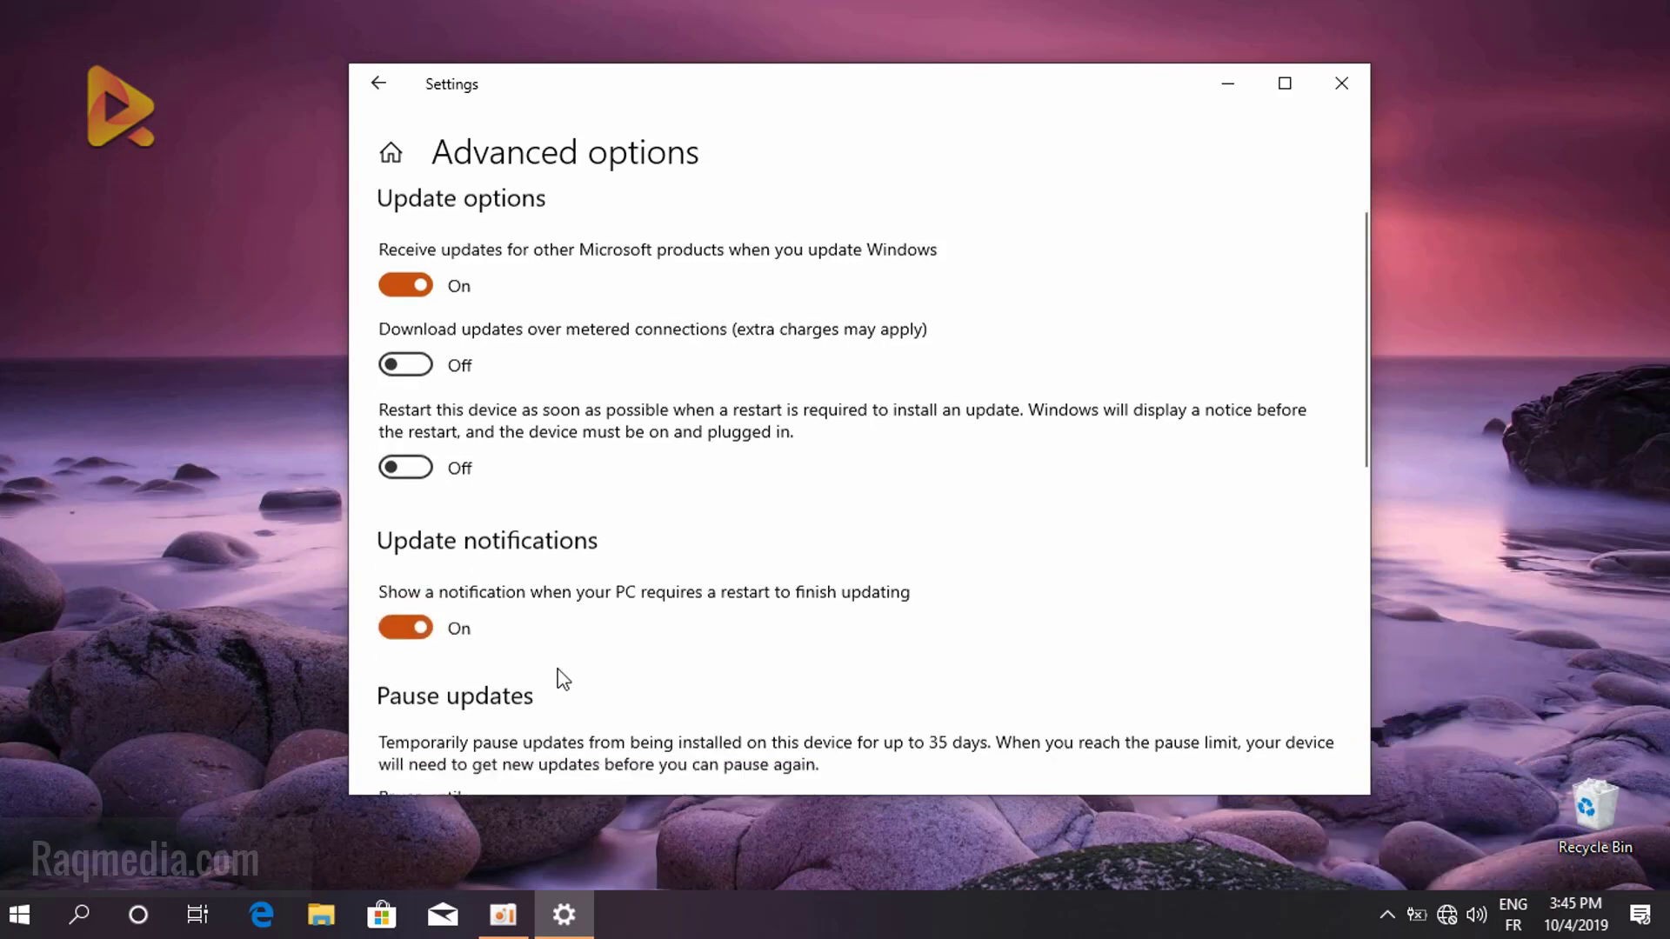
scroll(561, 677, down, 2)
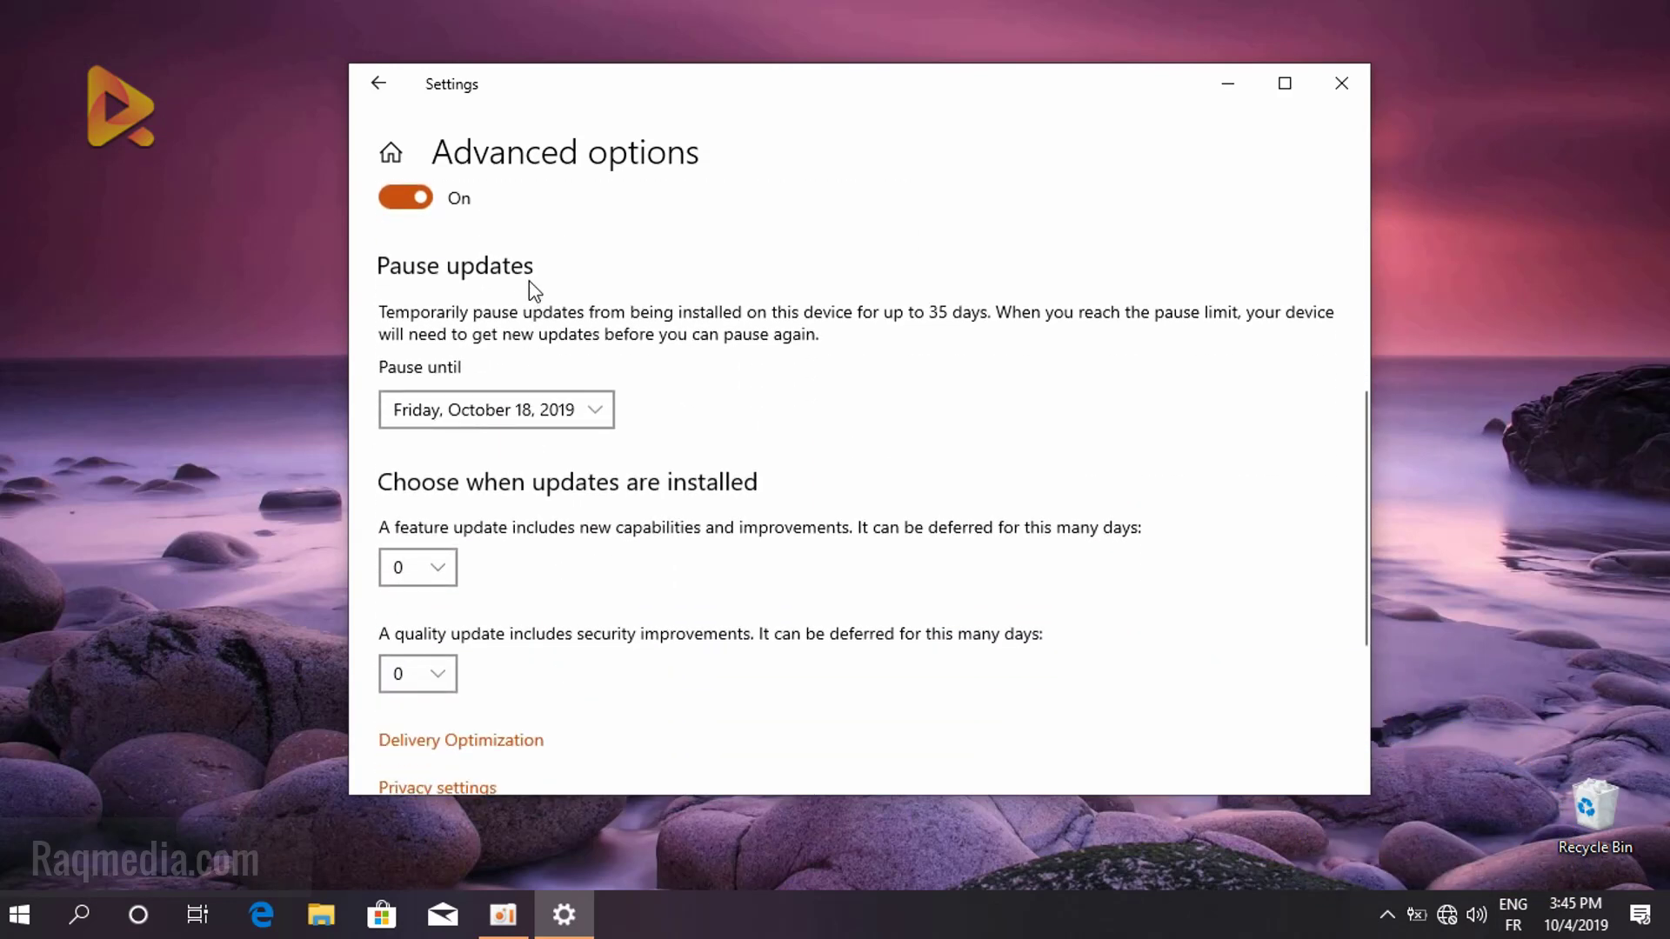
scroll(530, 508, down, 1)
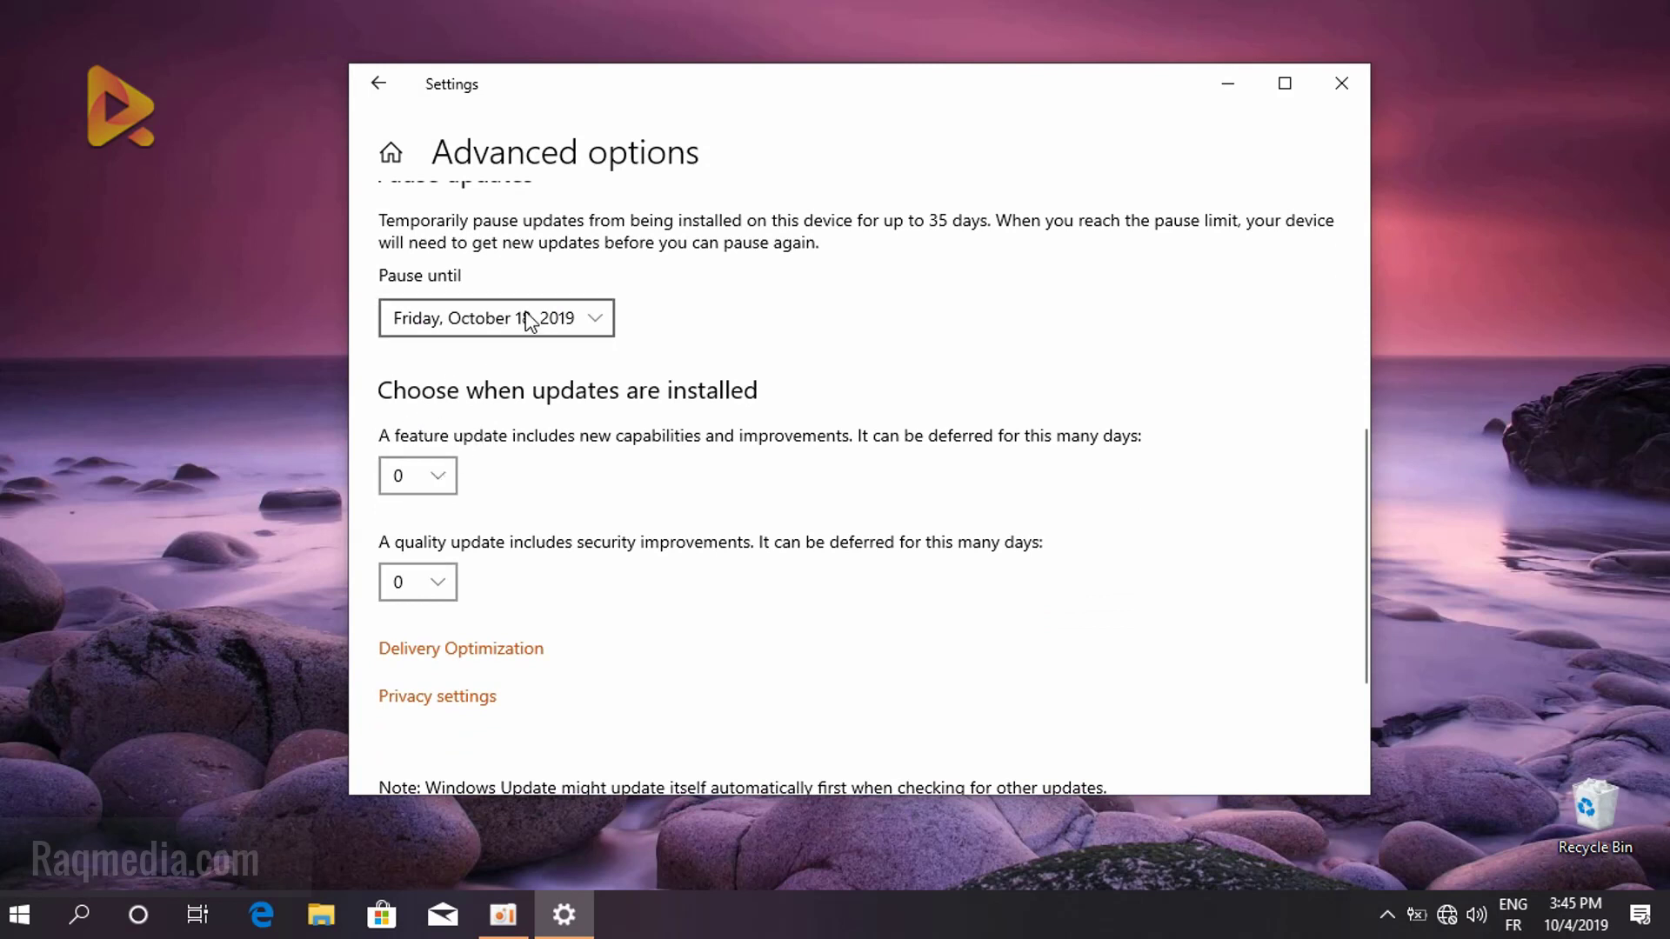
click(557, 318)
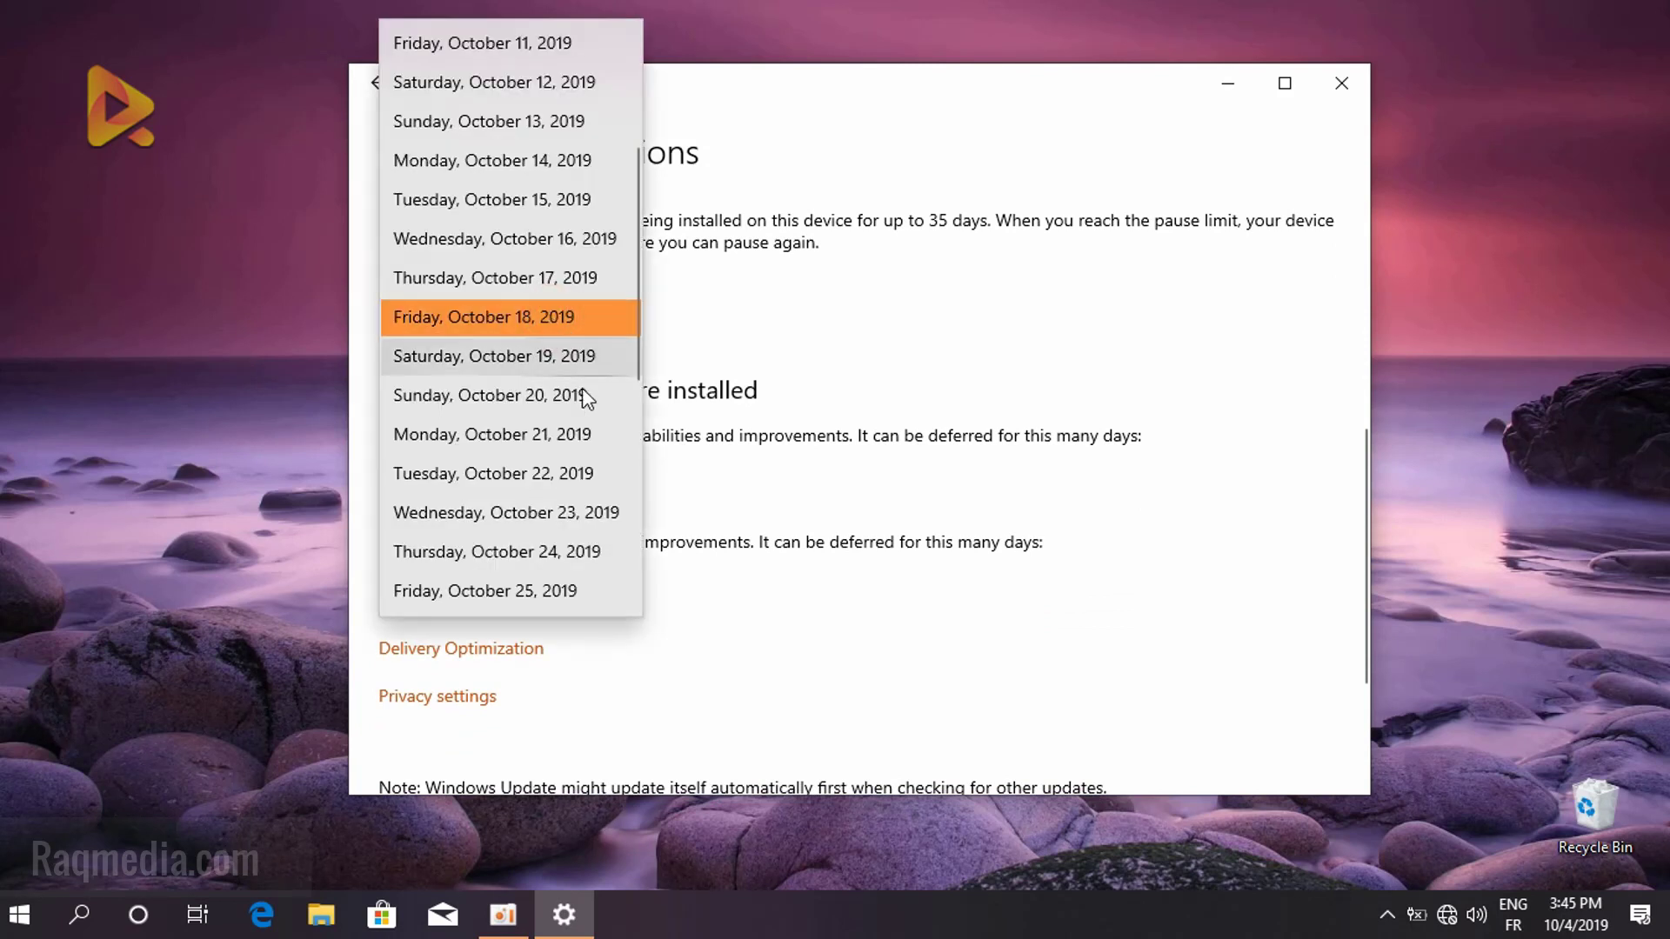
click(785, 291)
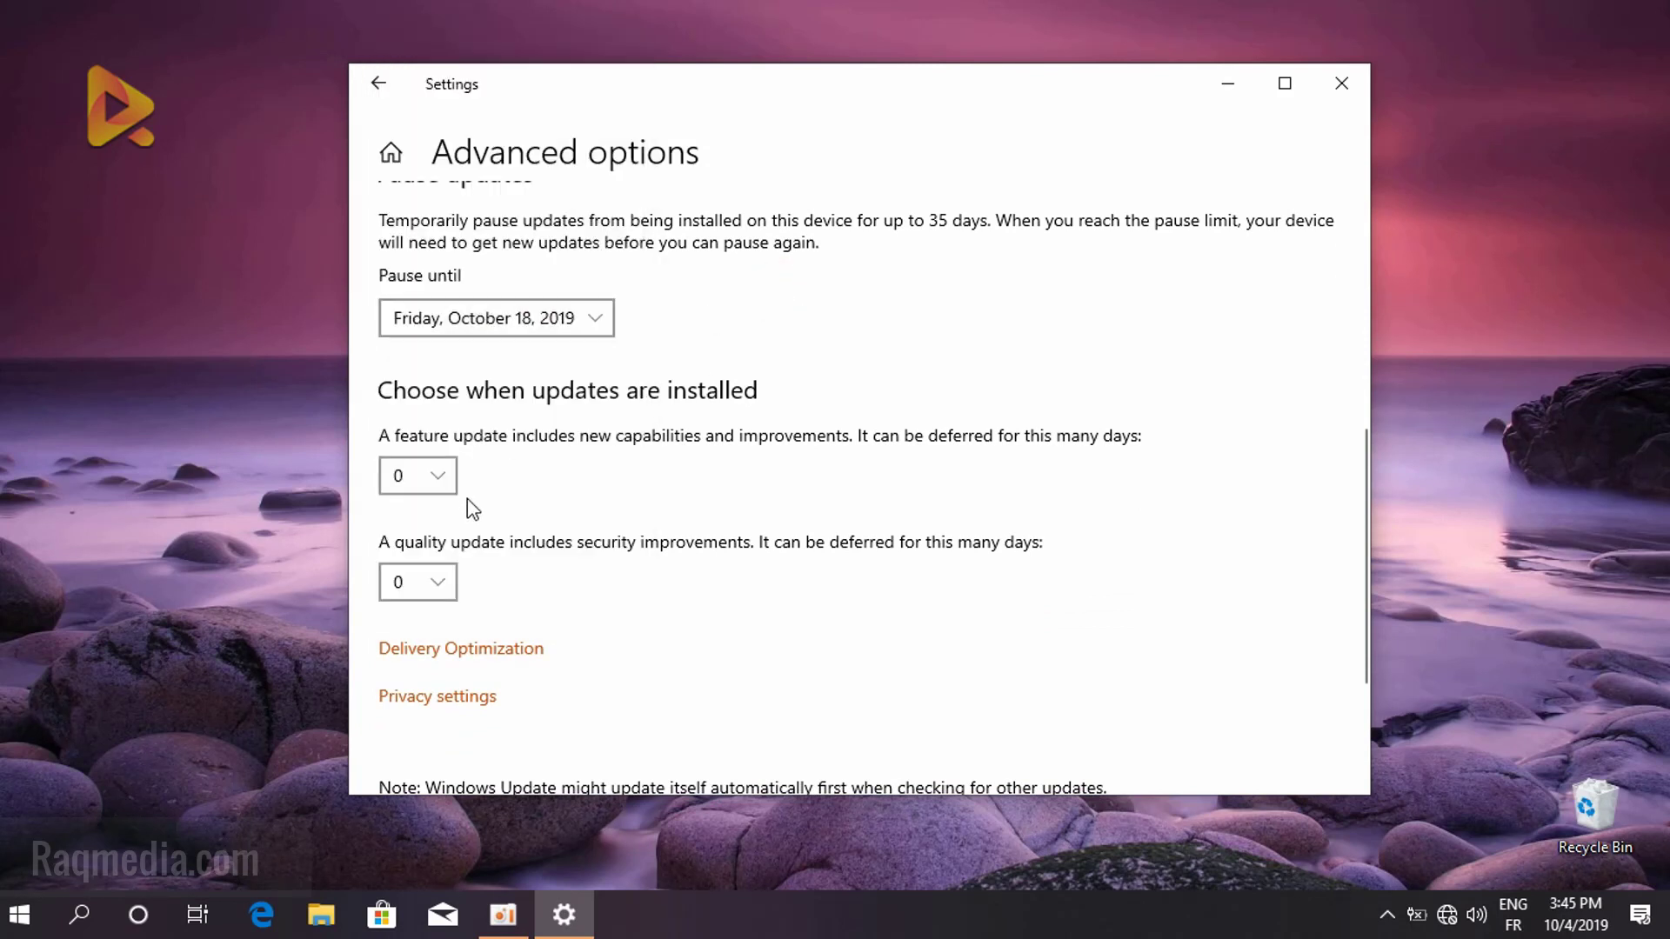
scroll(598, 579, down, 3)
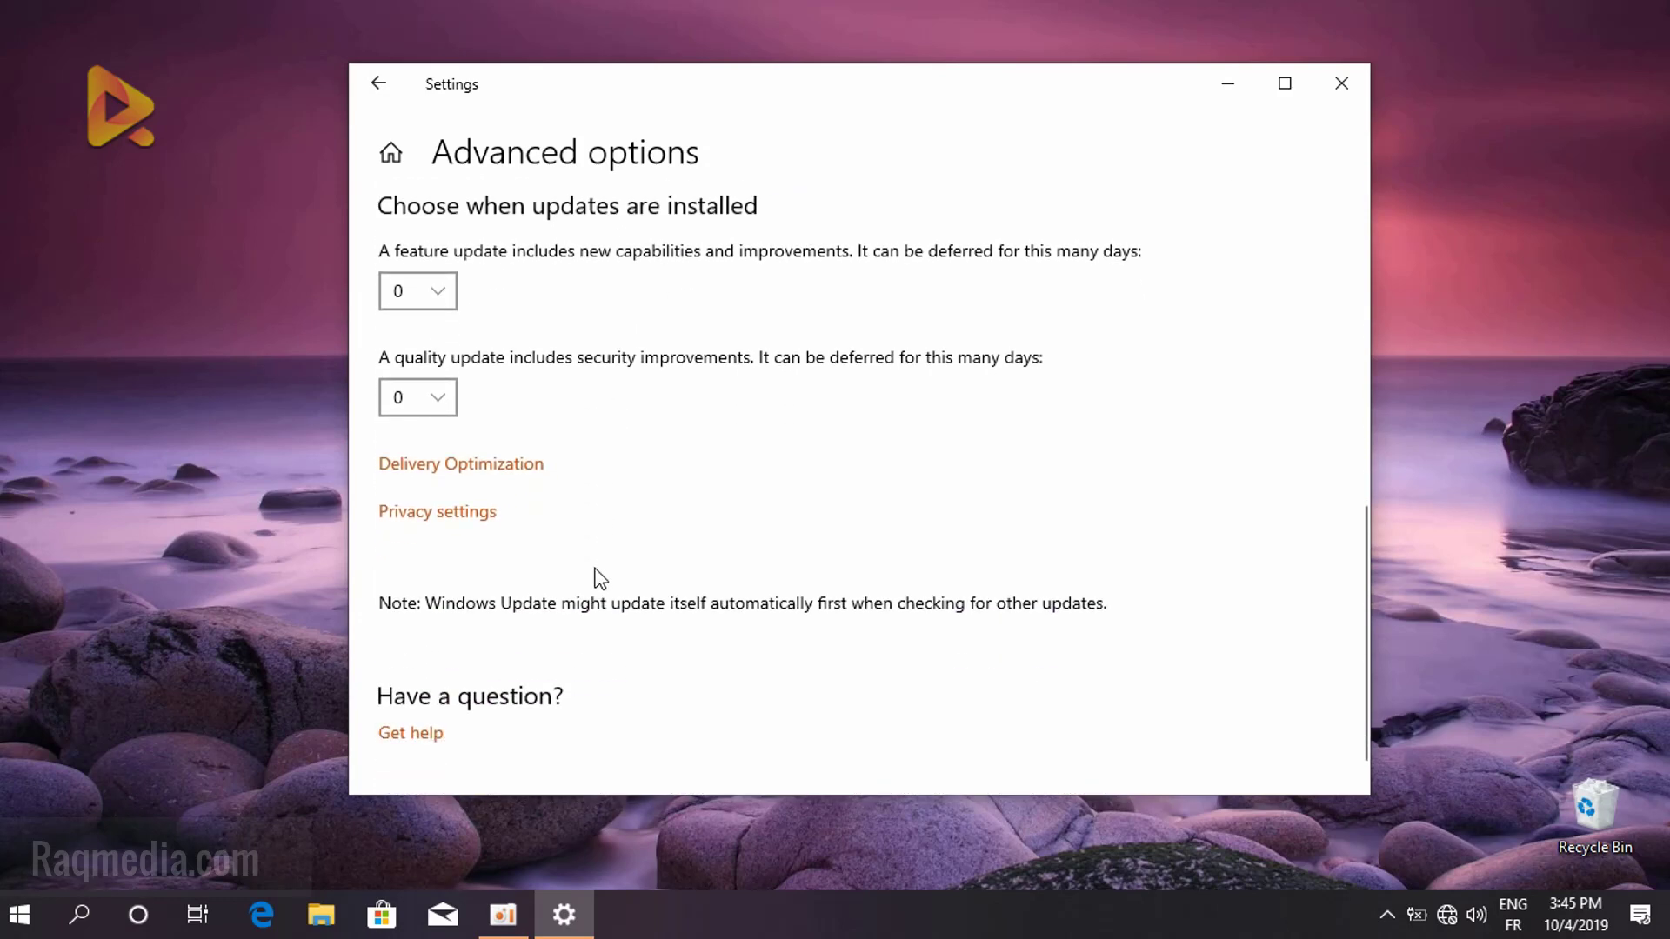
scroll(597, 578, up, 4)
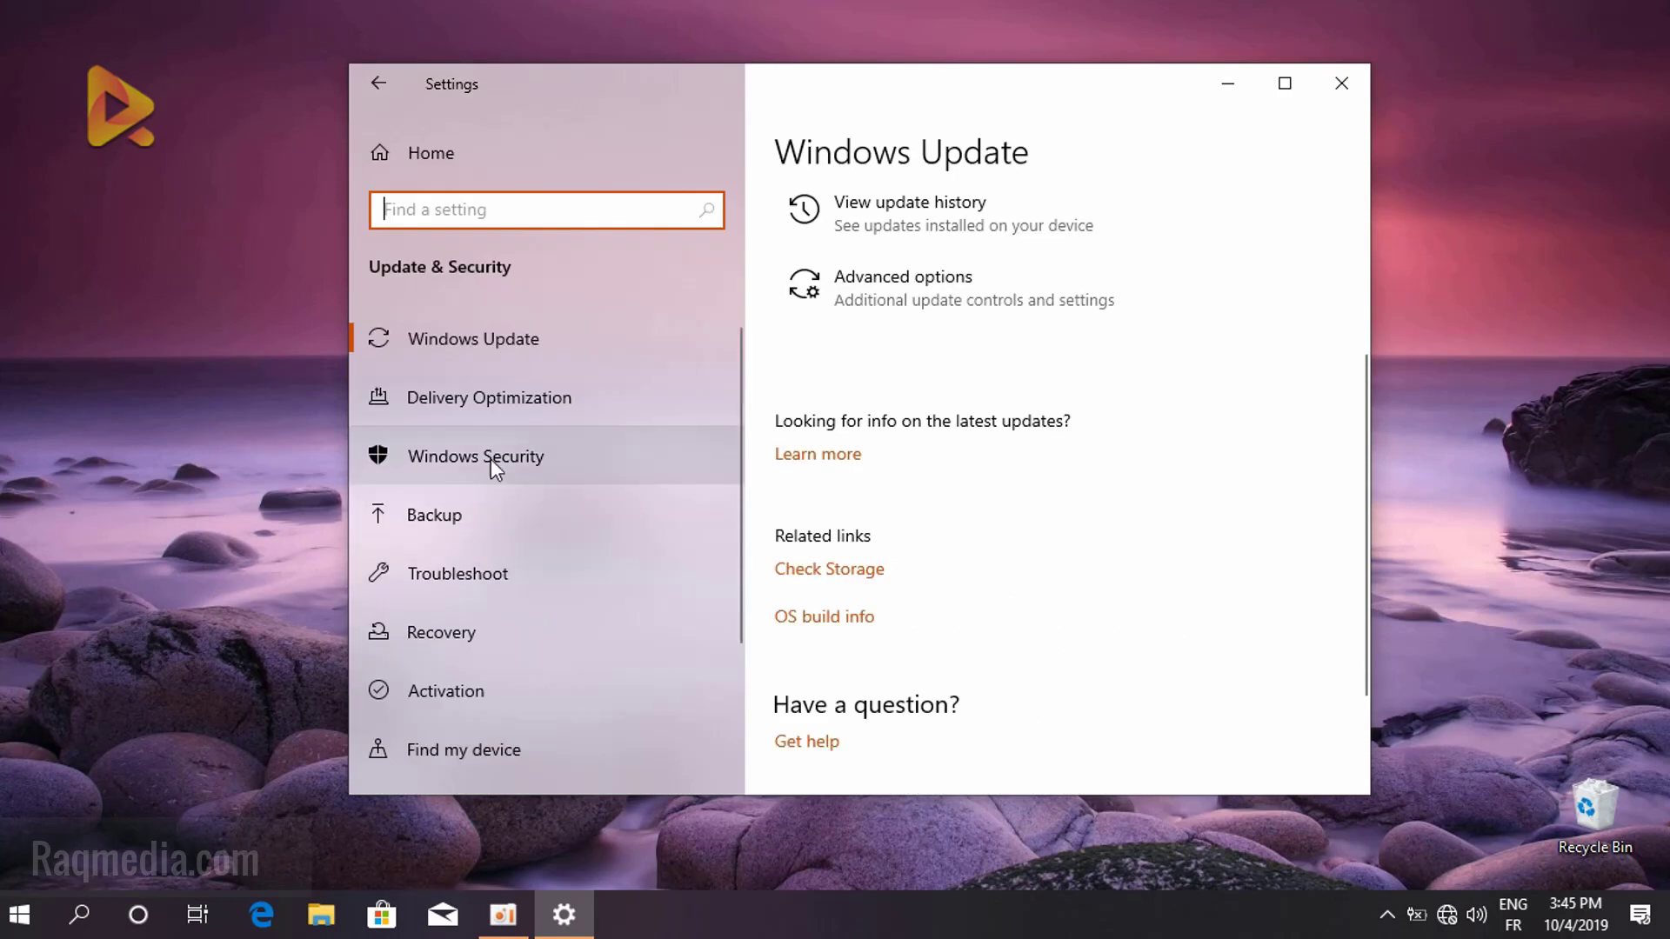
Turn off downloads from other PCs in Delivery Optimization and close Settings
click(498, 398)
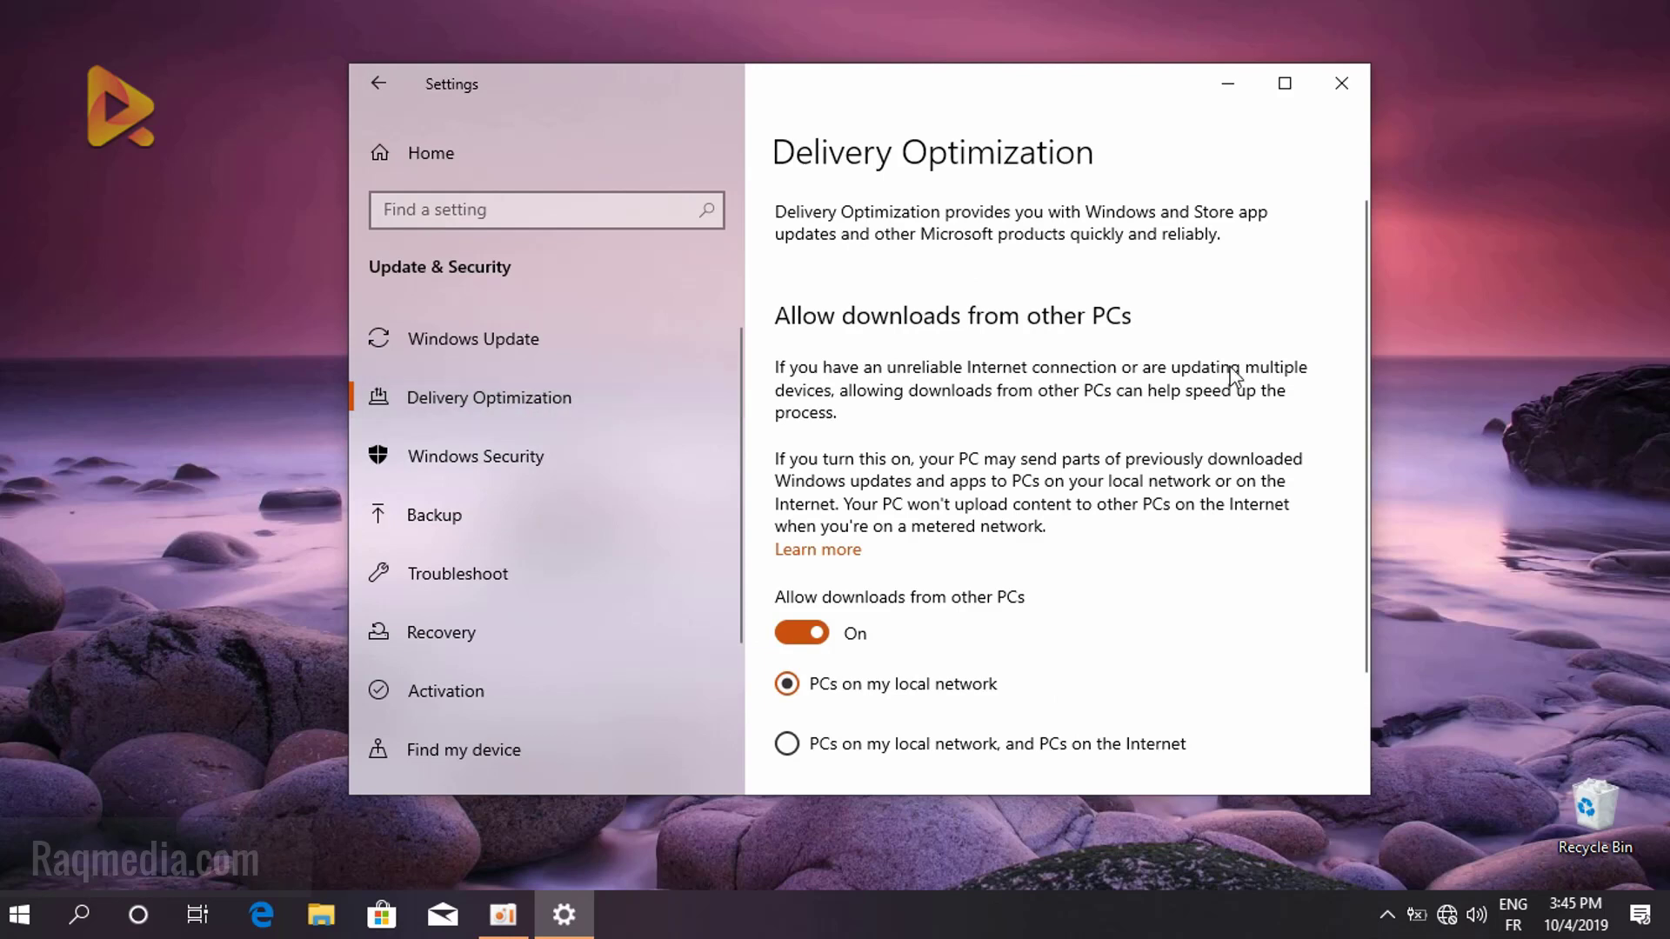
drag(1049, 78, 984, 94)
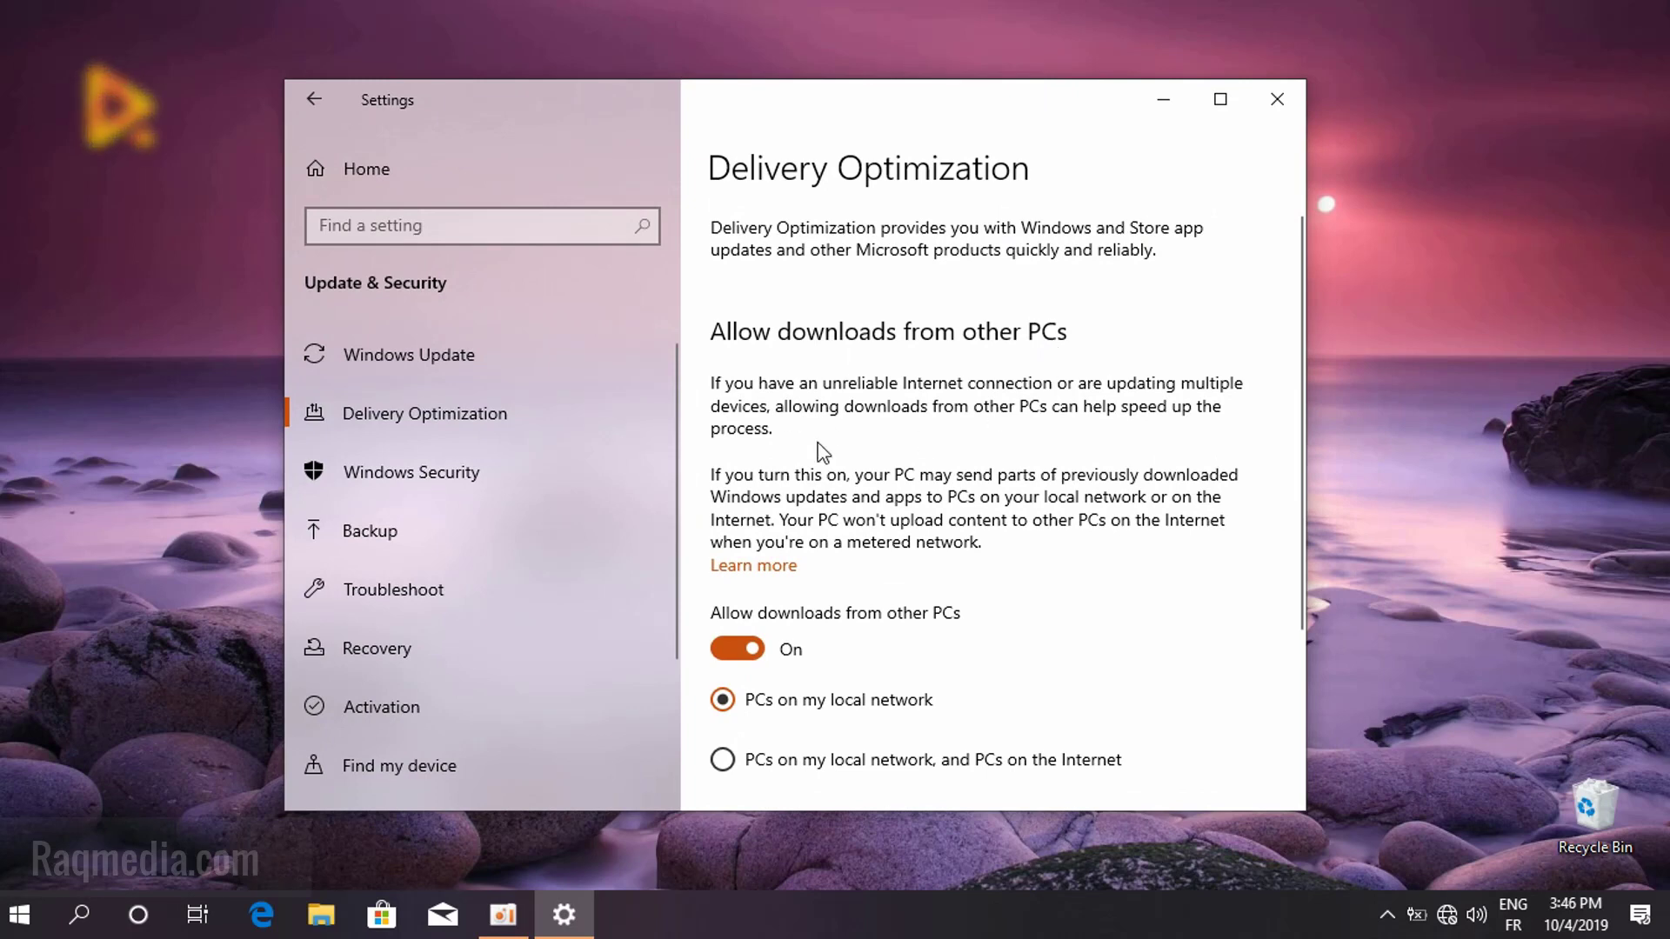
scroll(805, 648, down, 2)
scroll(848, 640, down, 1)
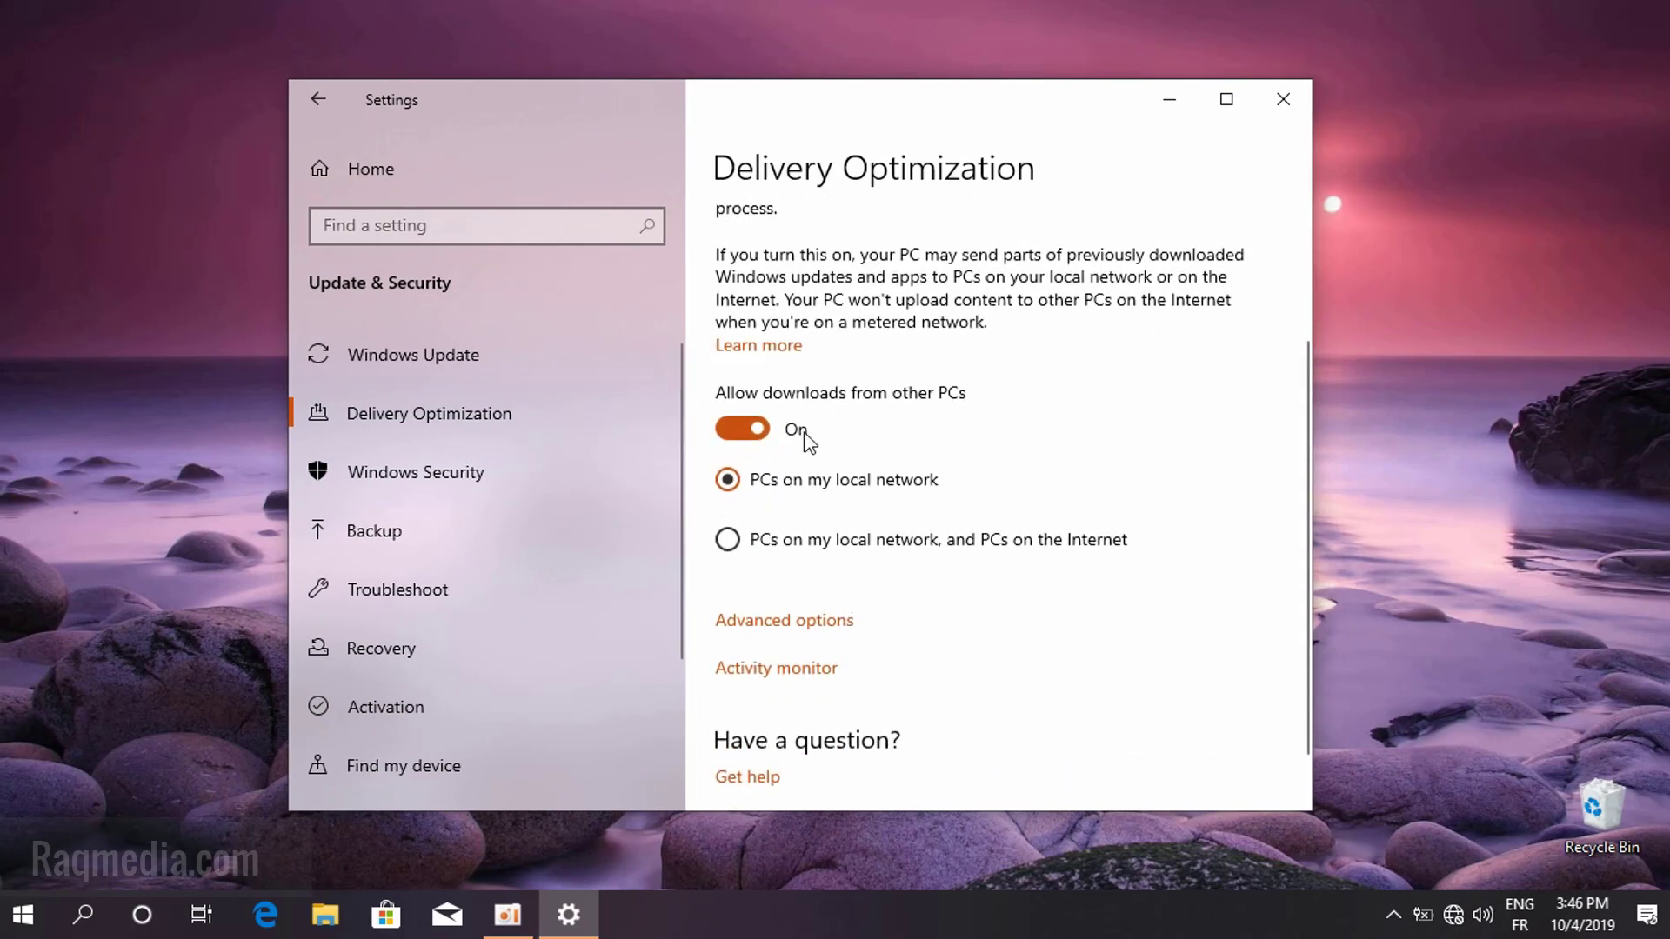
click(738, 429)
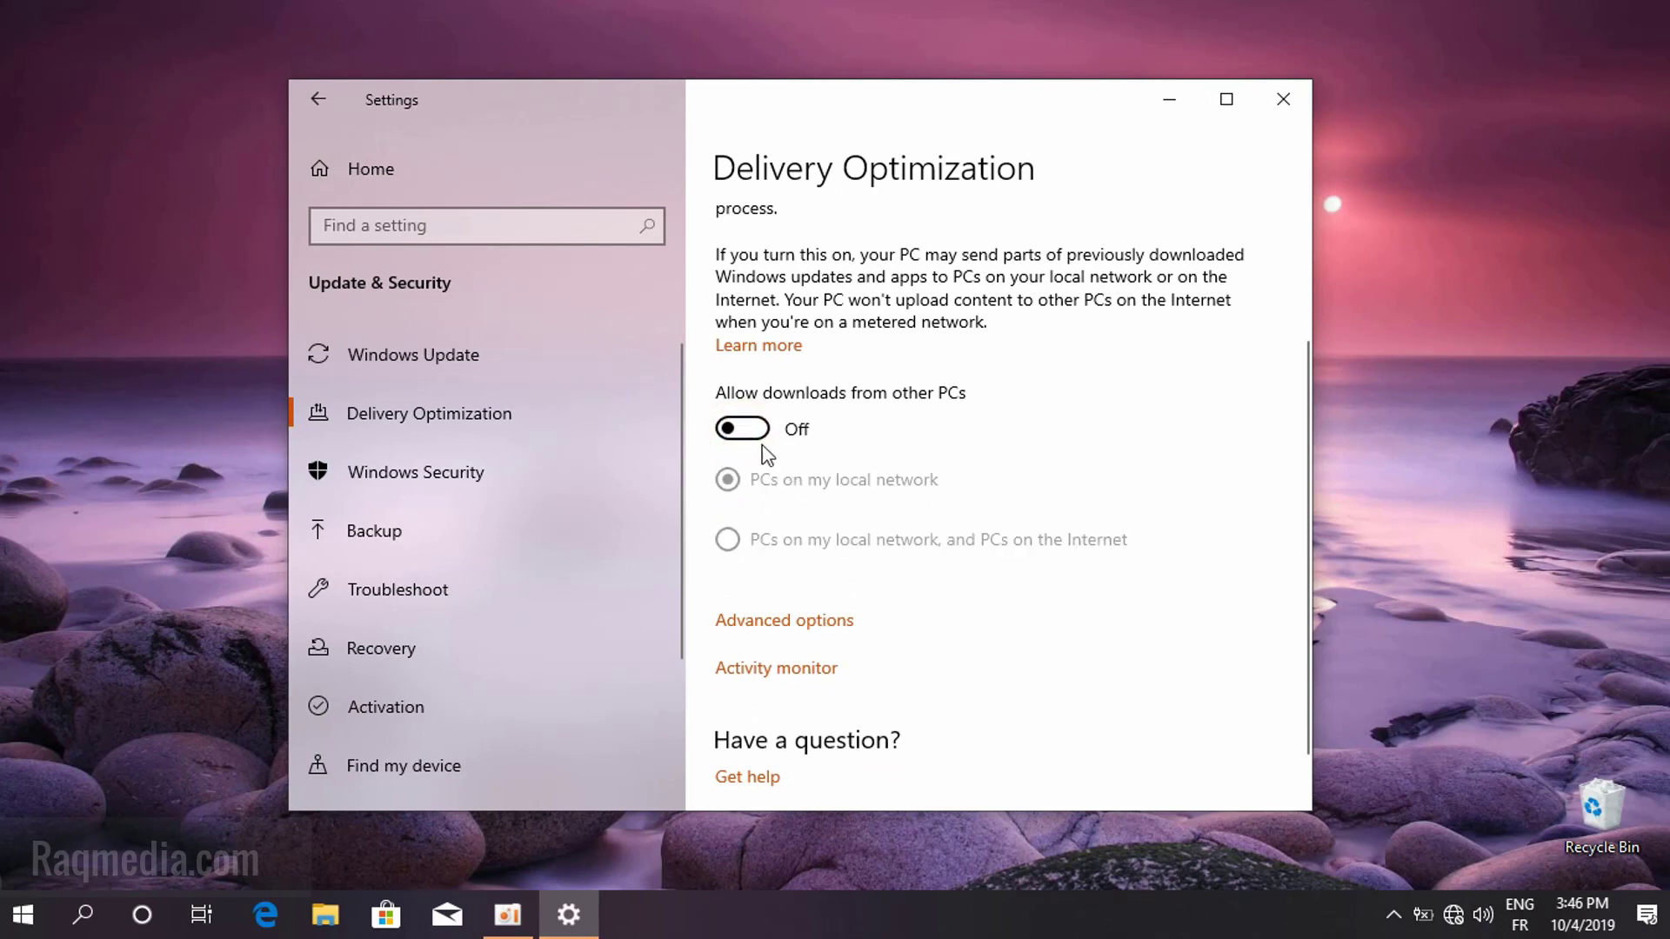
scroll(780, 461, up, 3)
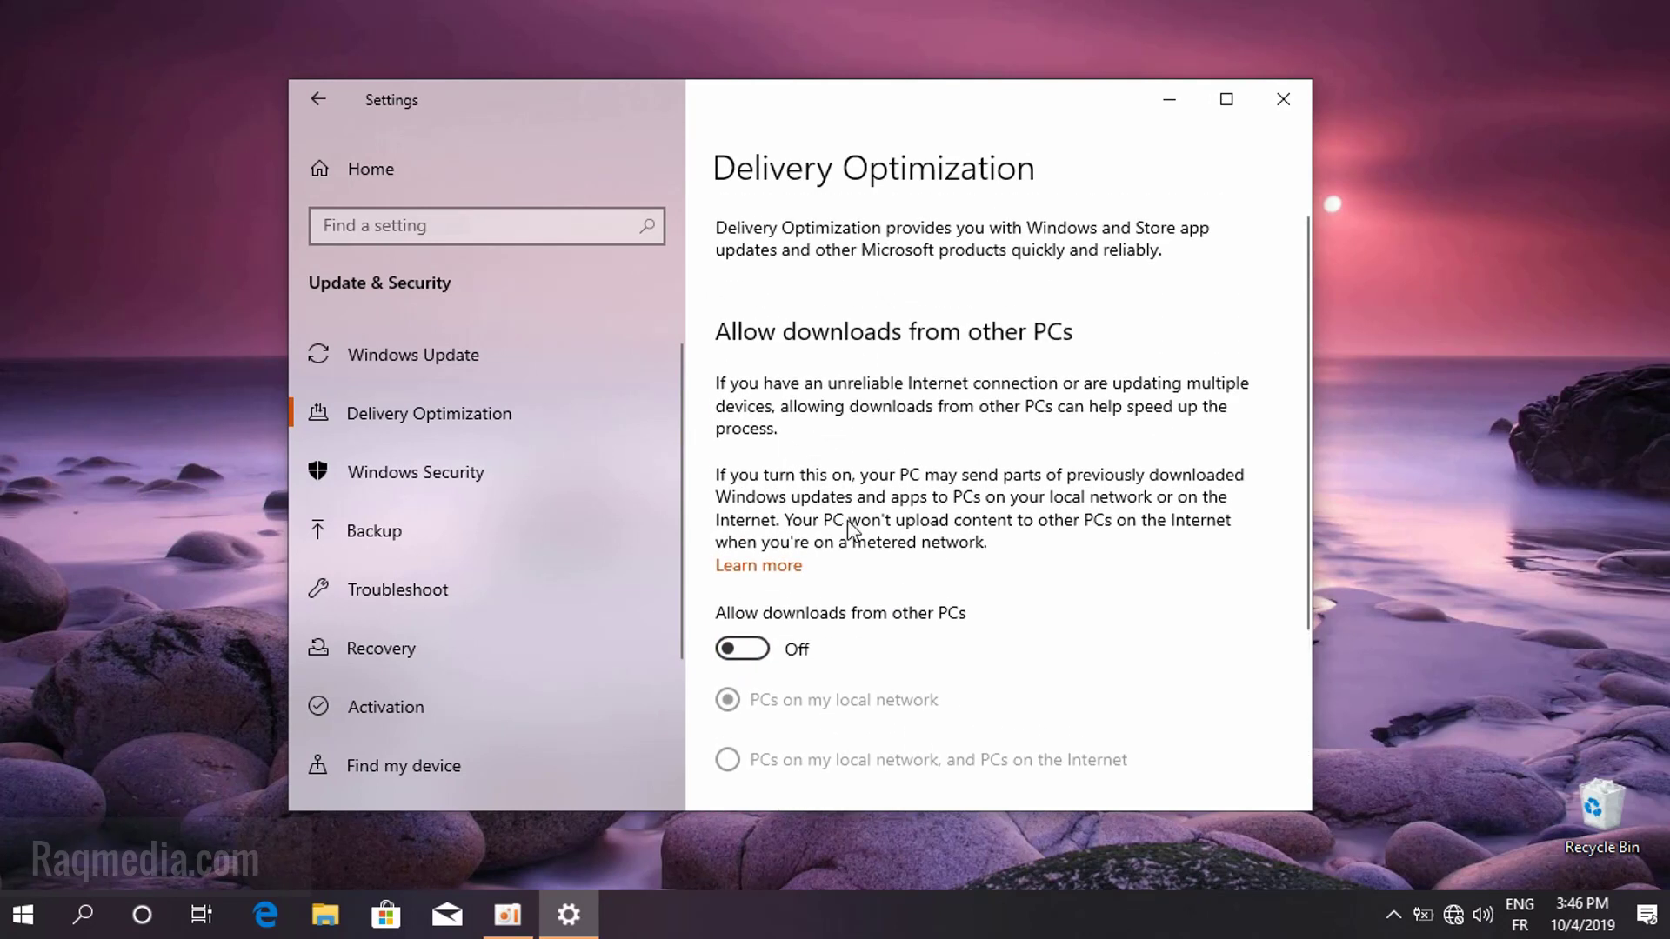
scroll(849, 528, down, 4)
scroll(929, 649, up, 3)
scroll(885, 481, down, 4)
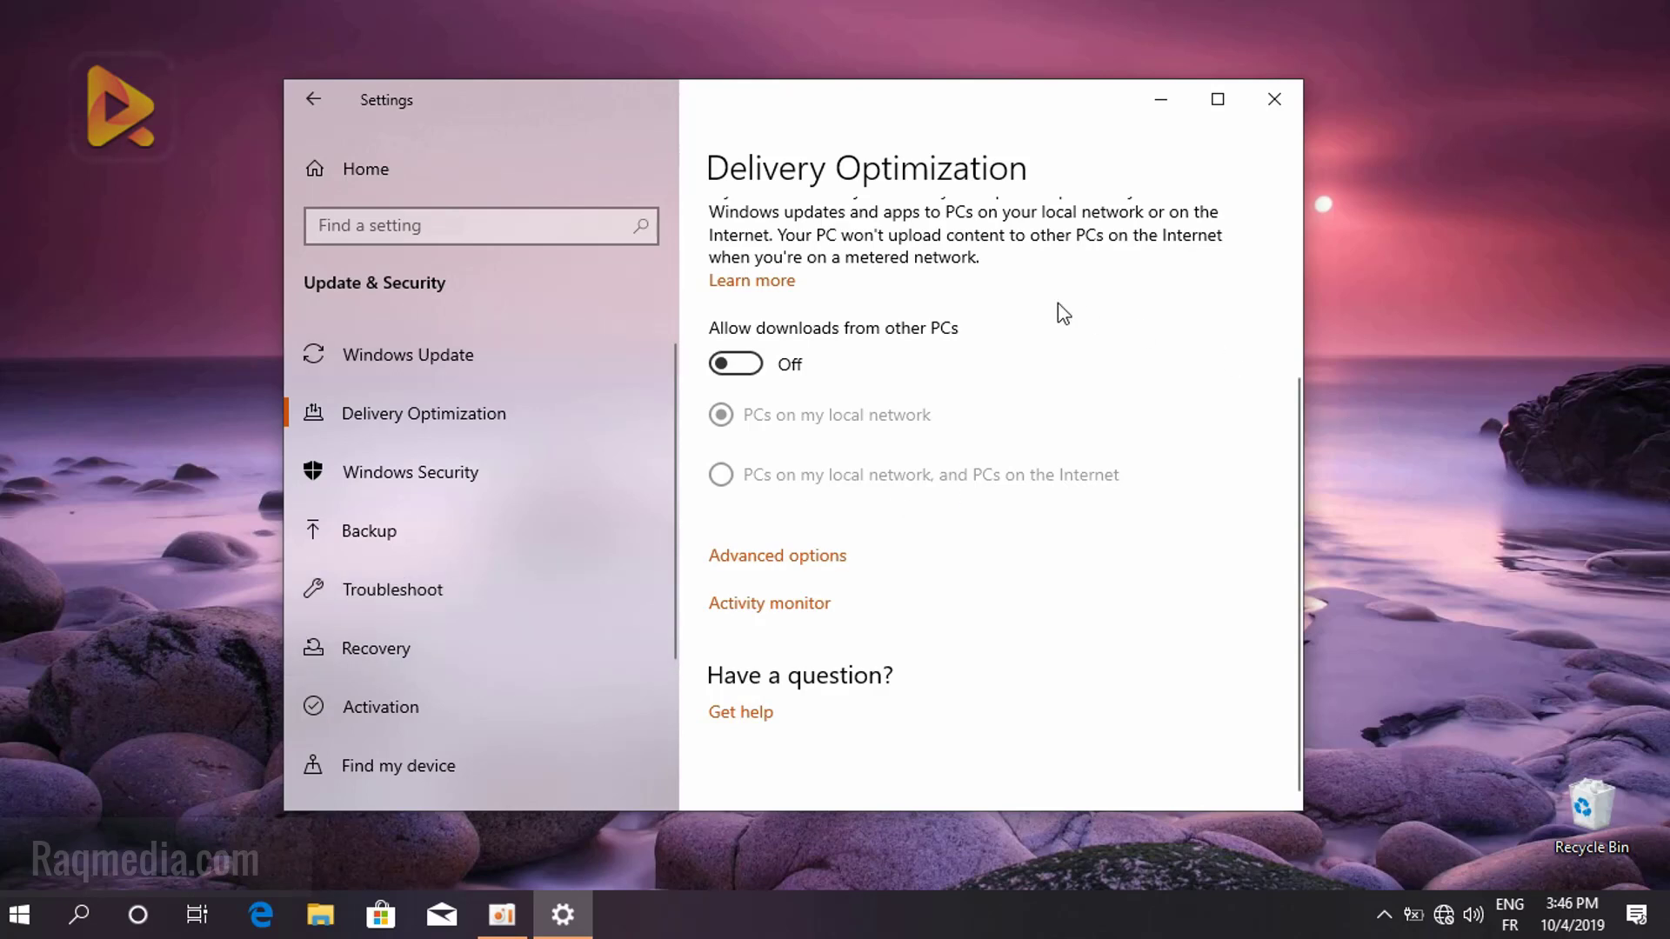
click(1271, 101)
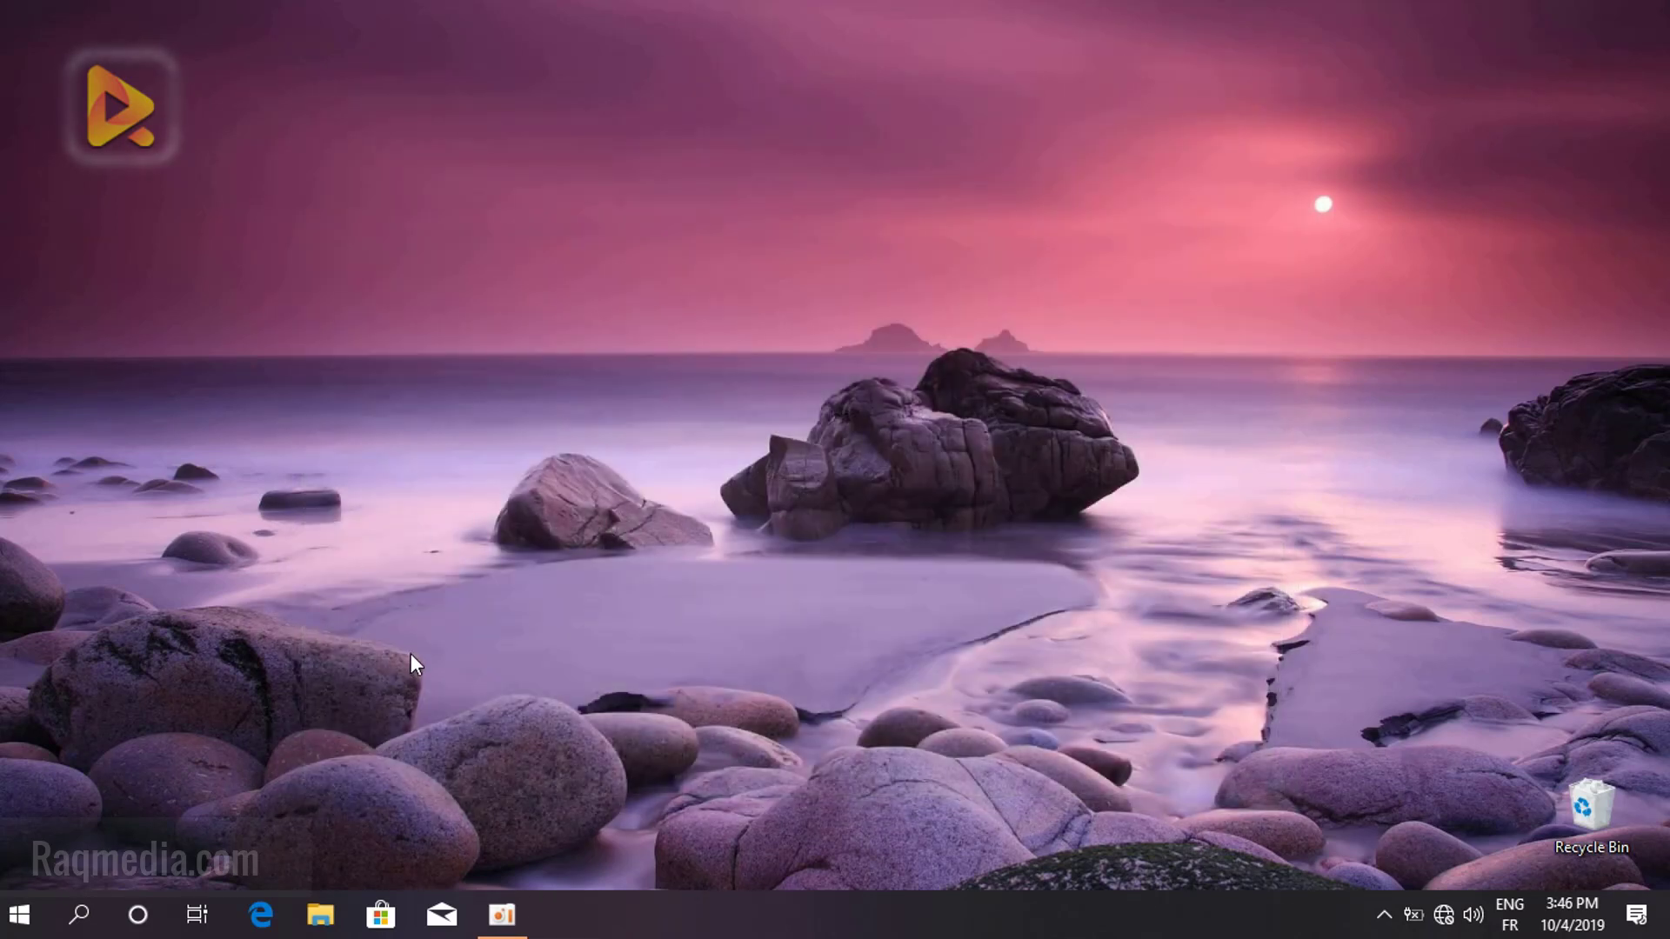
Search Windows for "system restore" and open Create a restore point, moving the System Properties window away from the screen edge
click(75, 920)
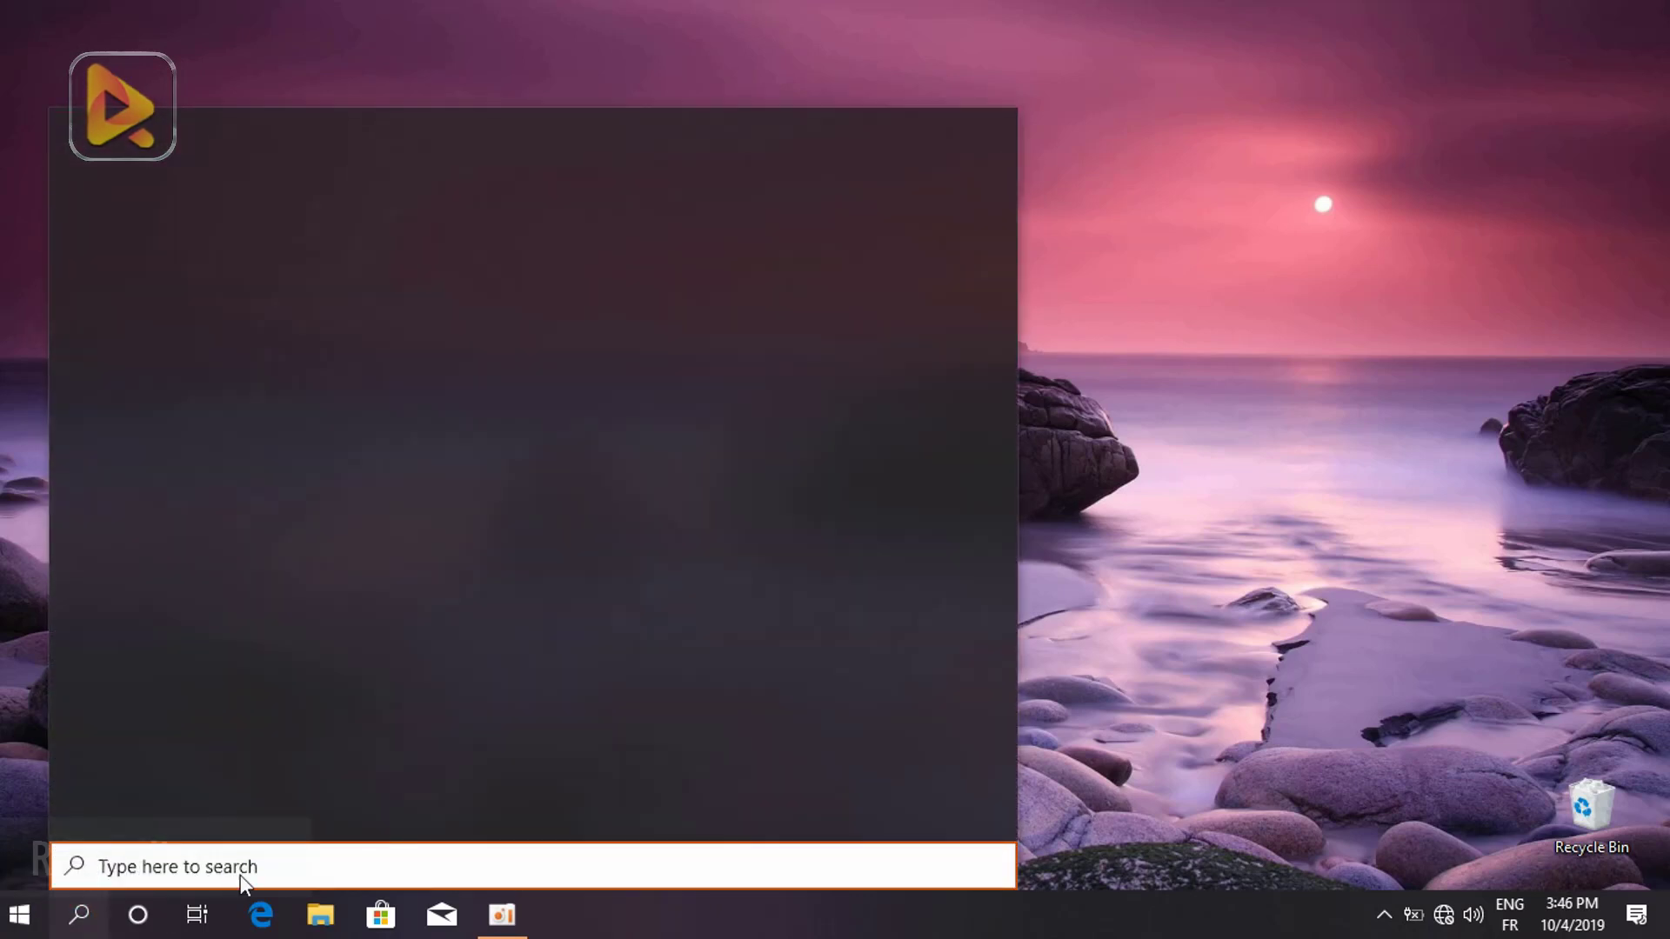
text(s)
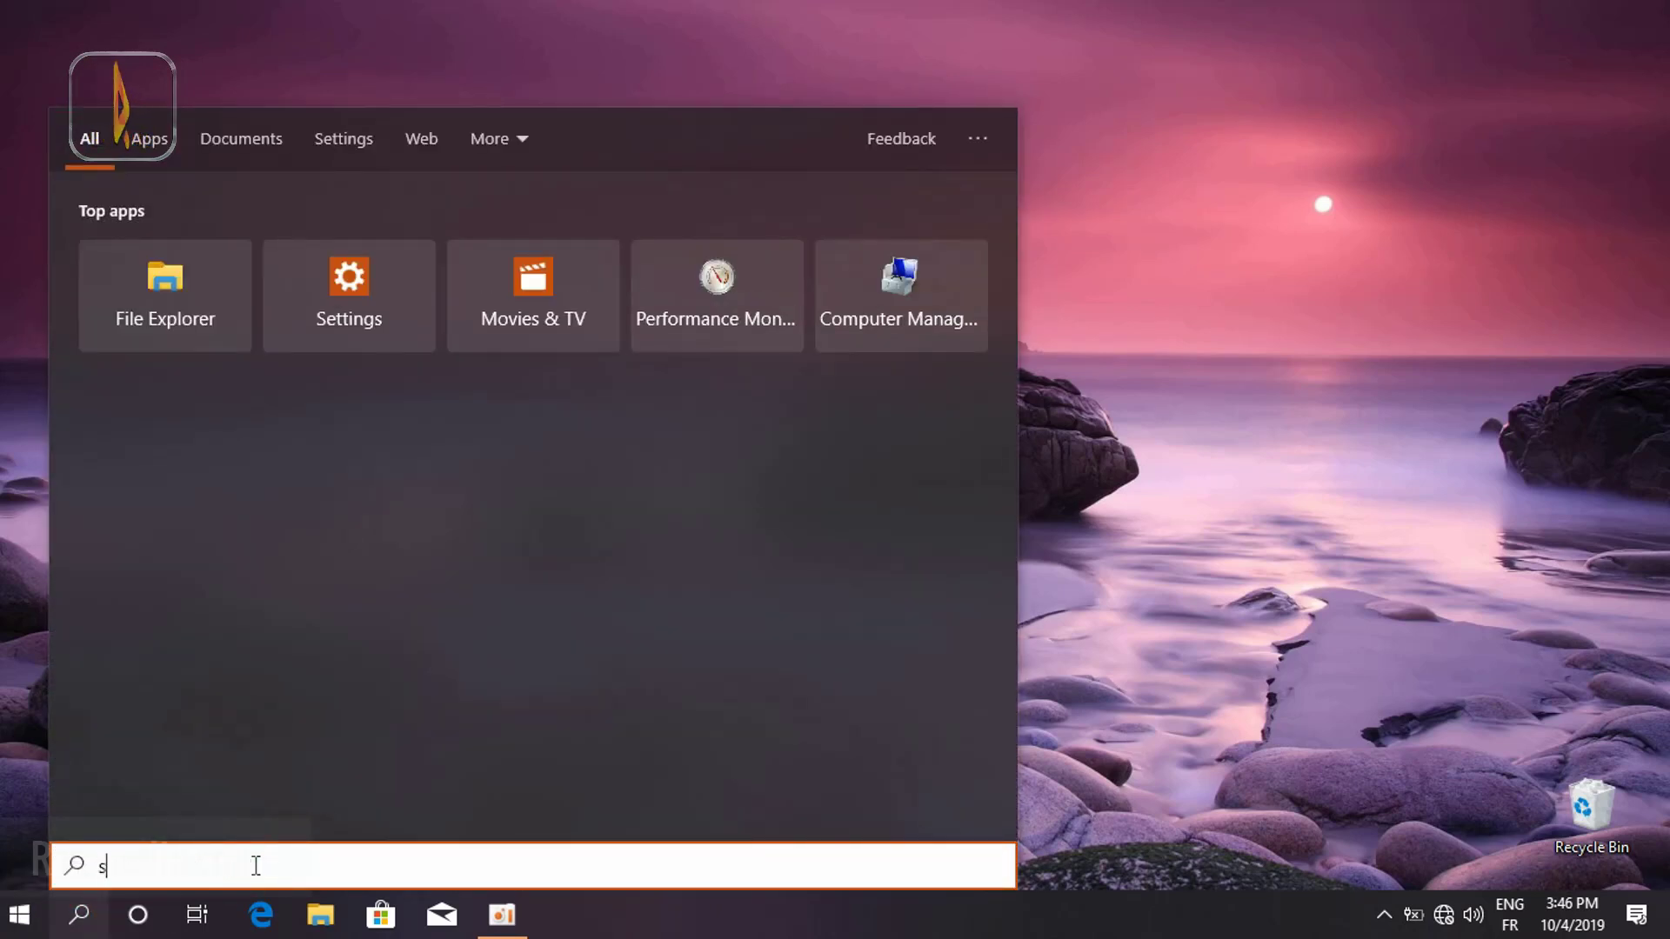
text(yste)
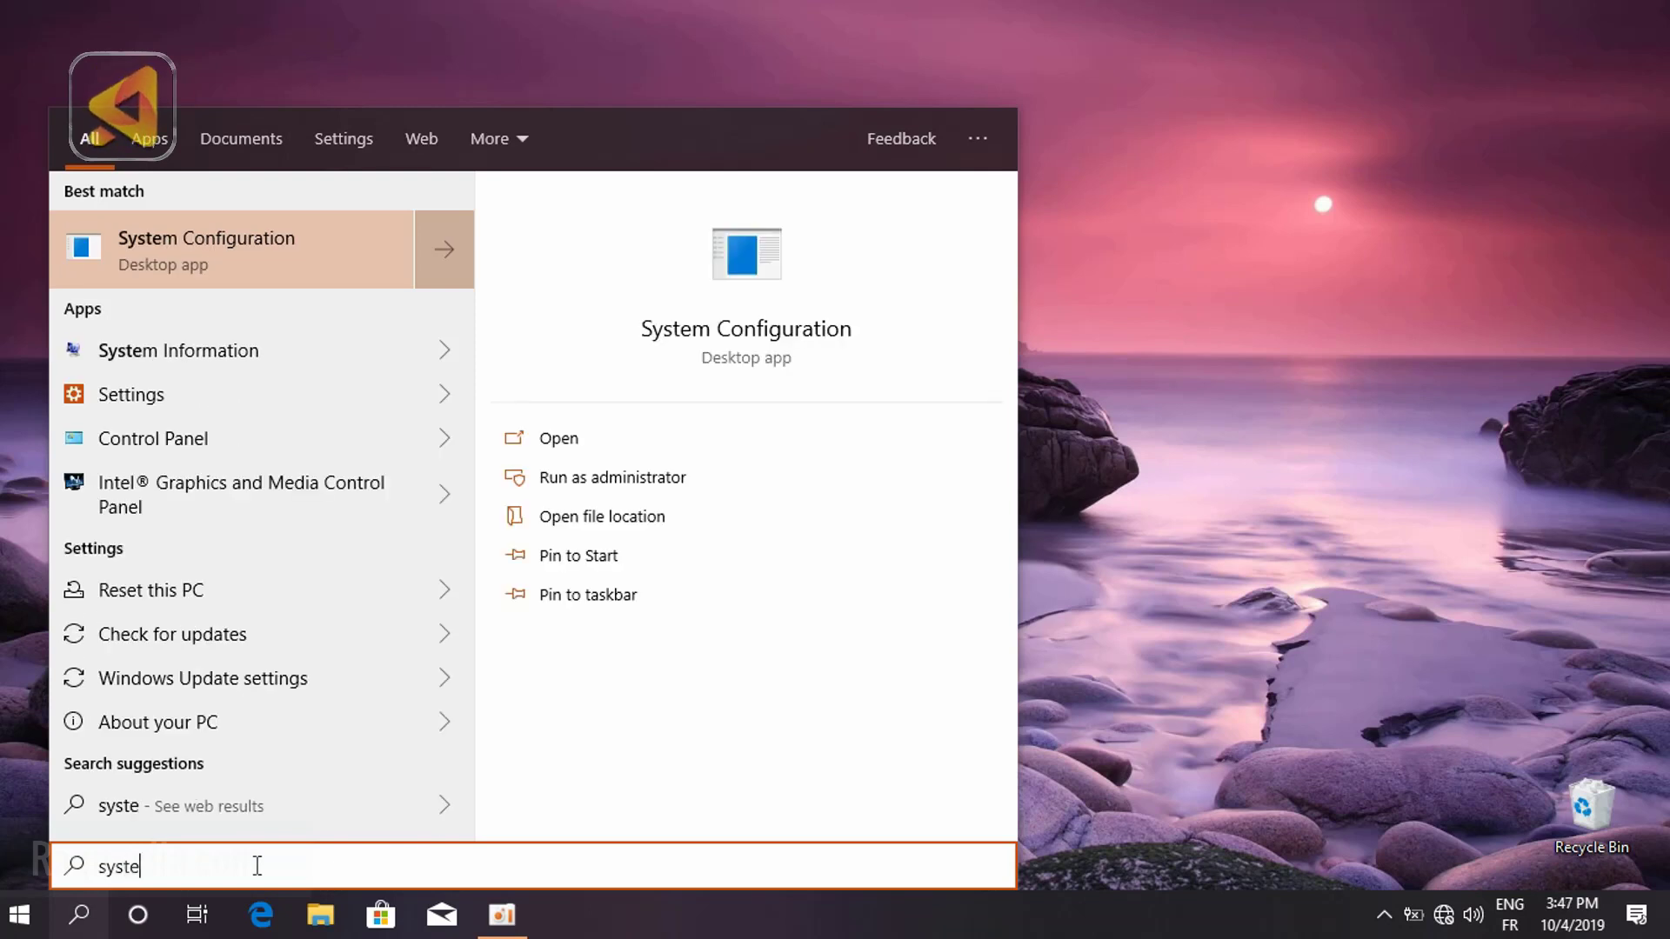
text(m res)
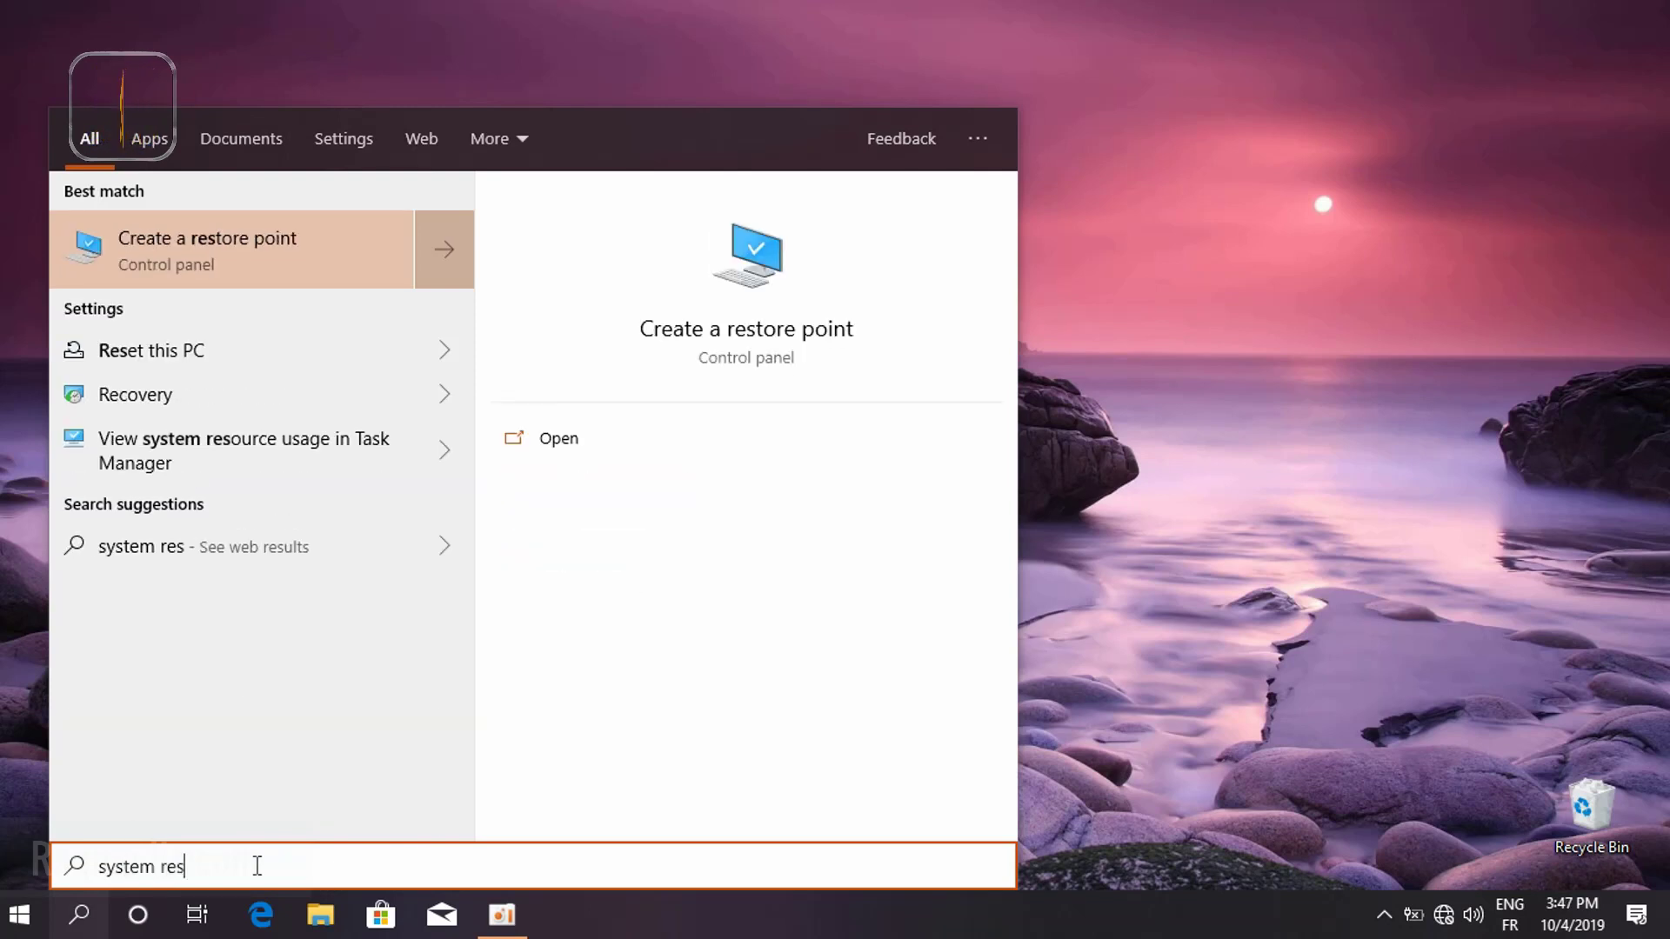
text(tore)
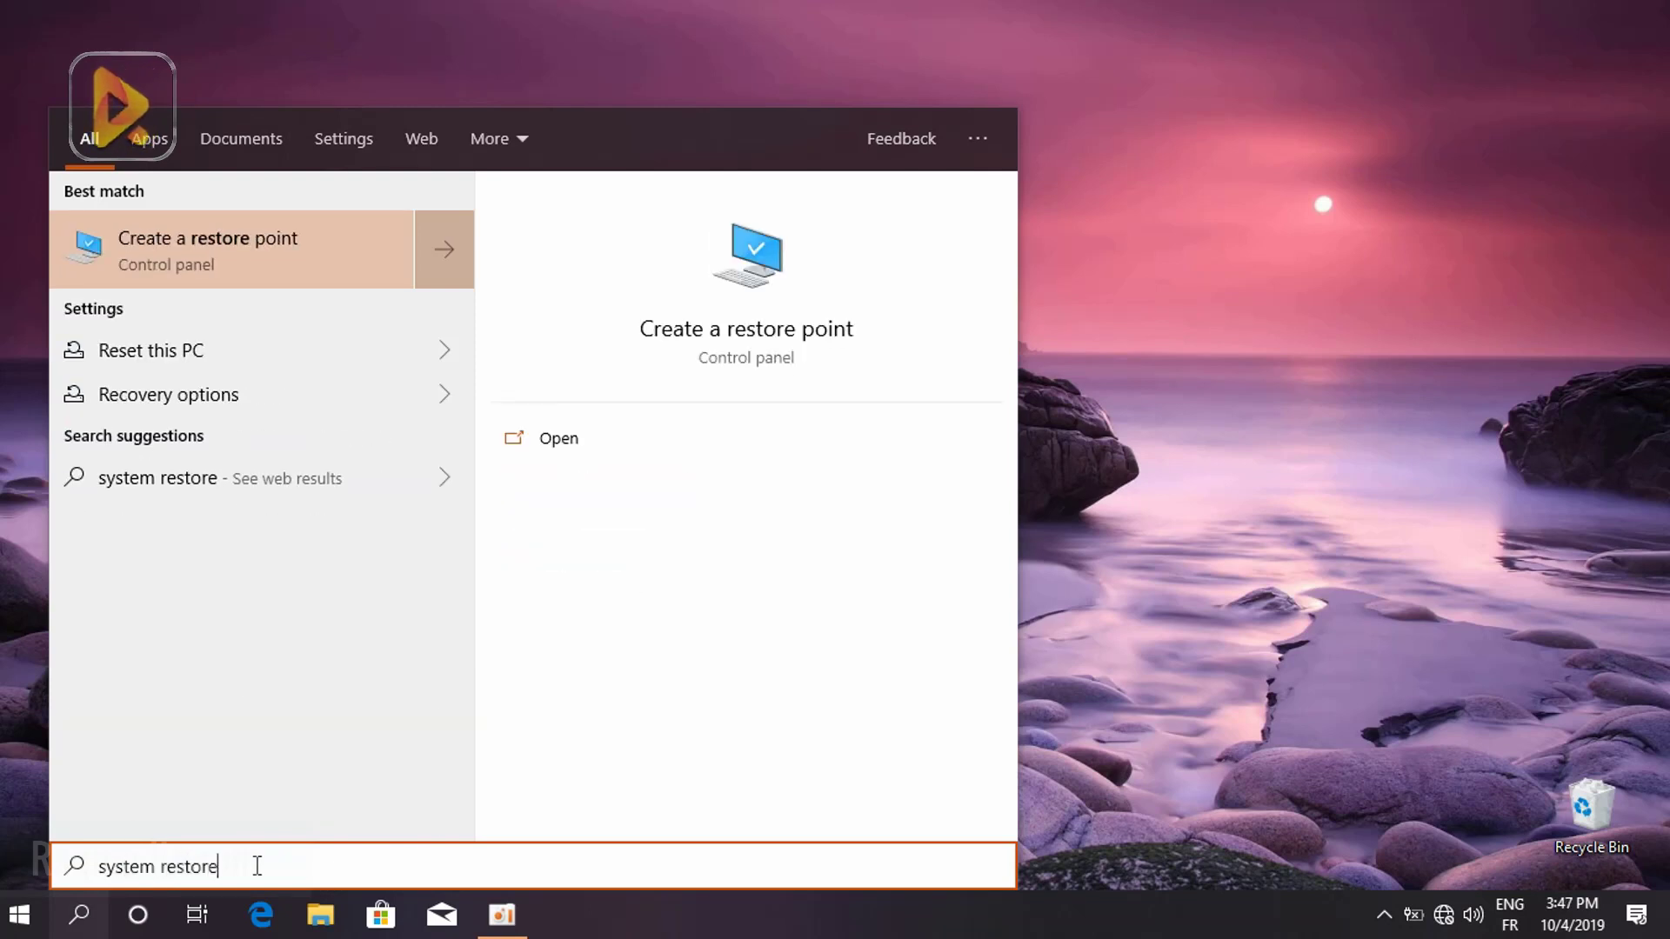
click(247, 236)
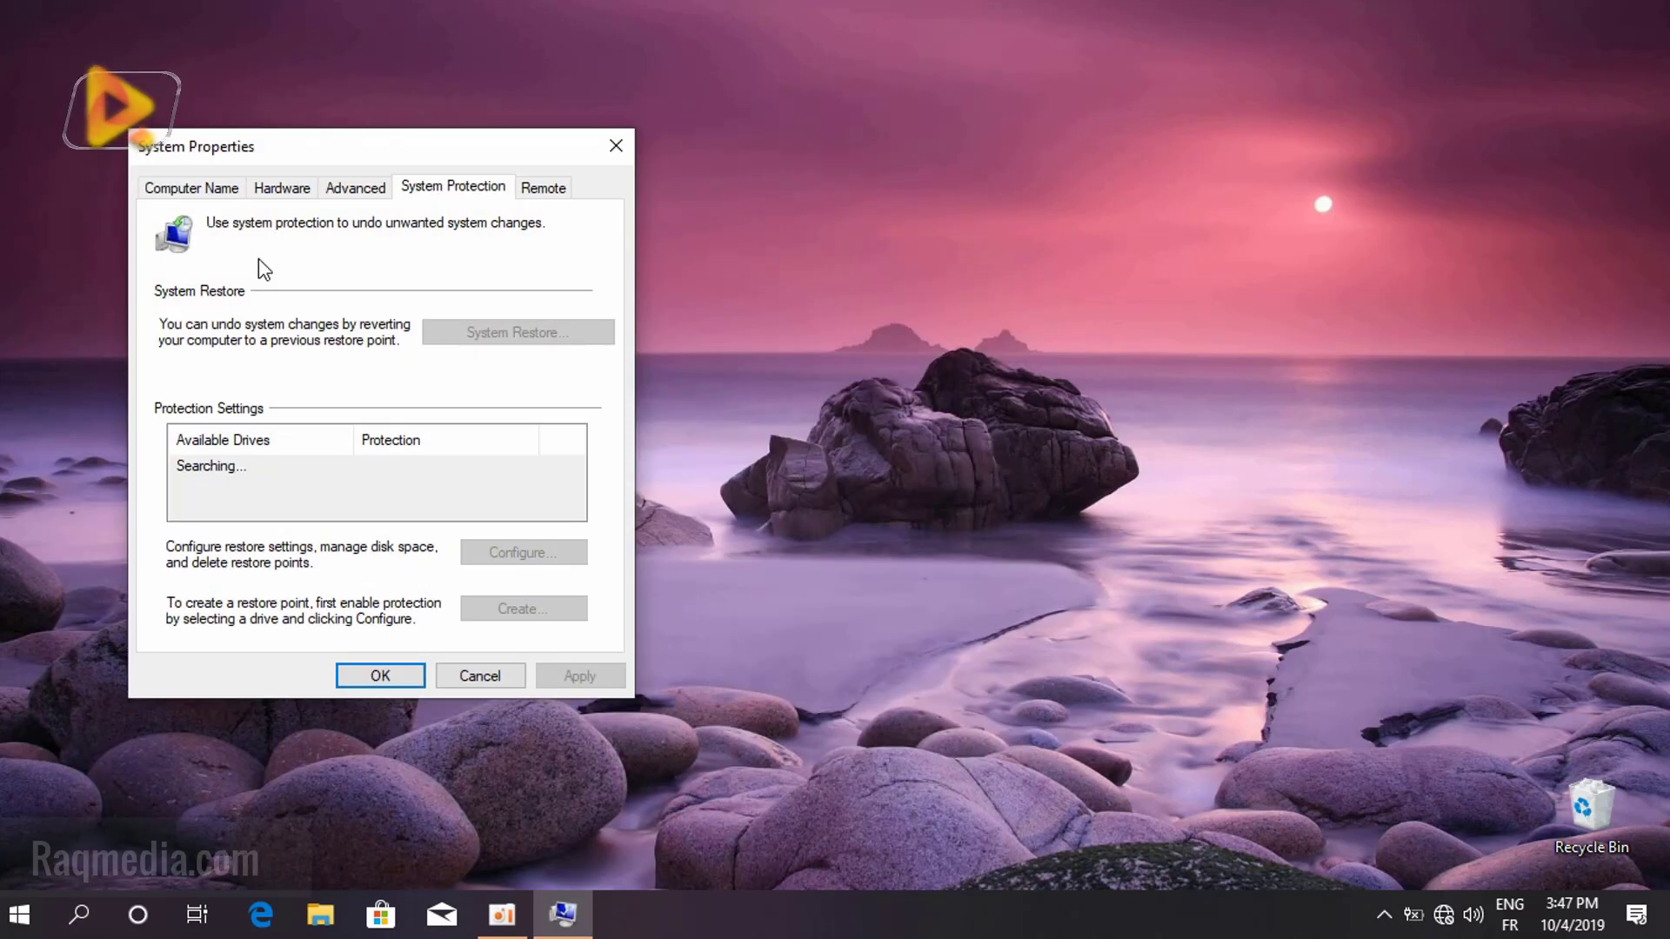
drag(416, 145, 499, 173)
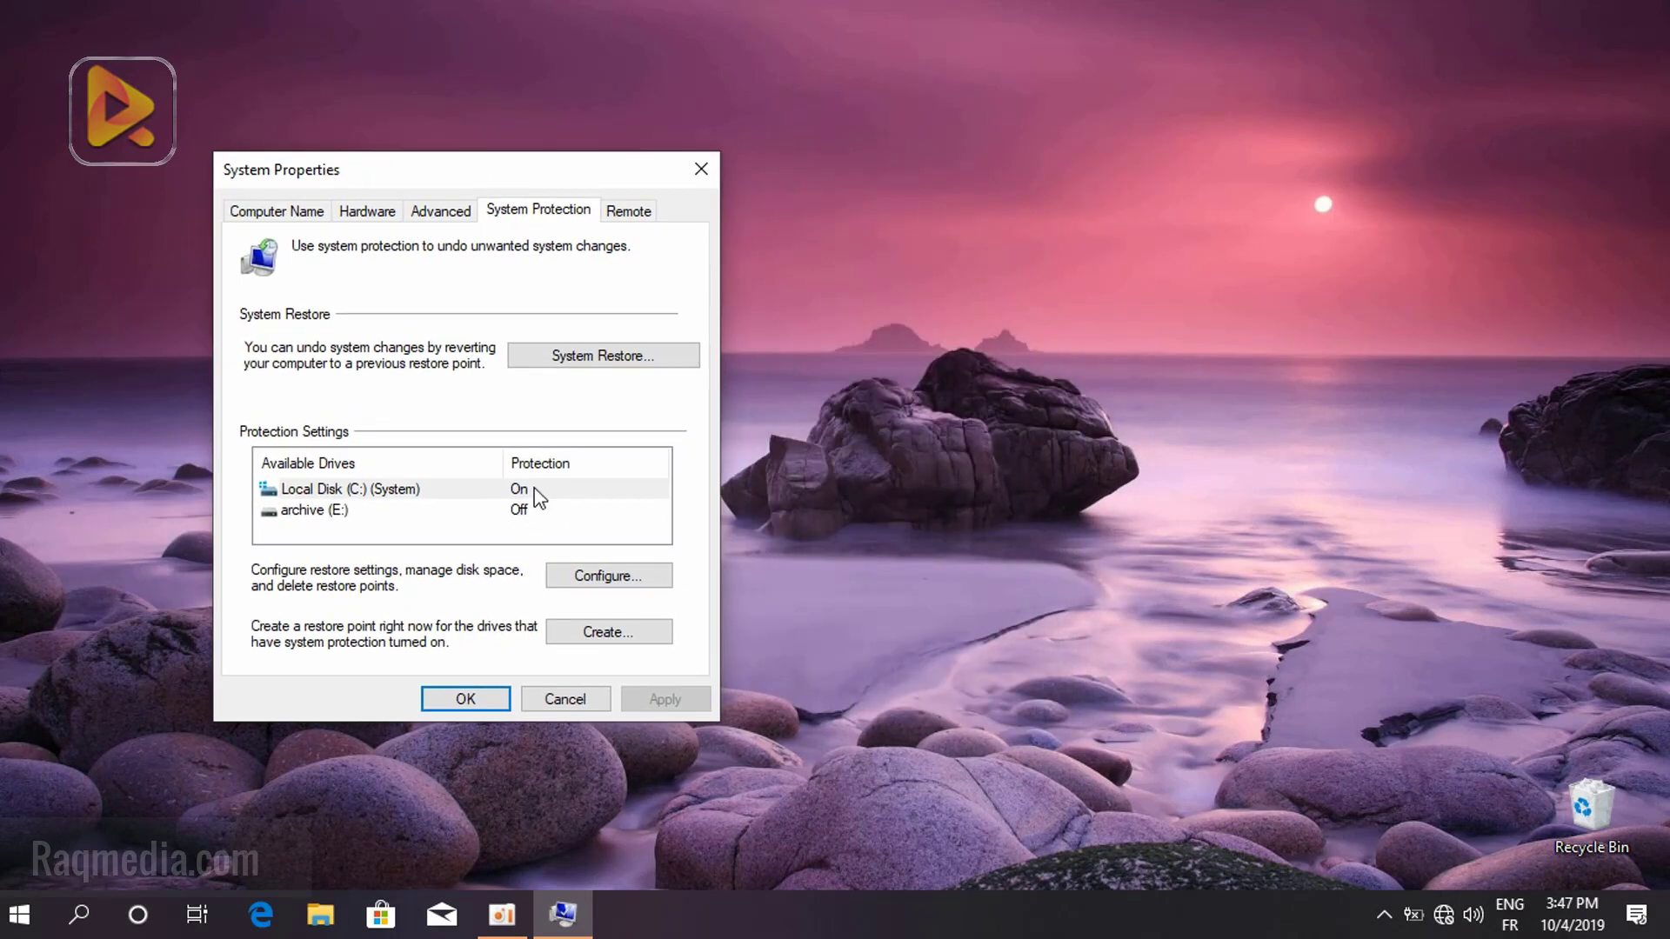
Enter "restore 1" as the description of a new restore point and cancel its creation
click(627, 633)
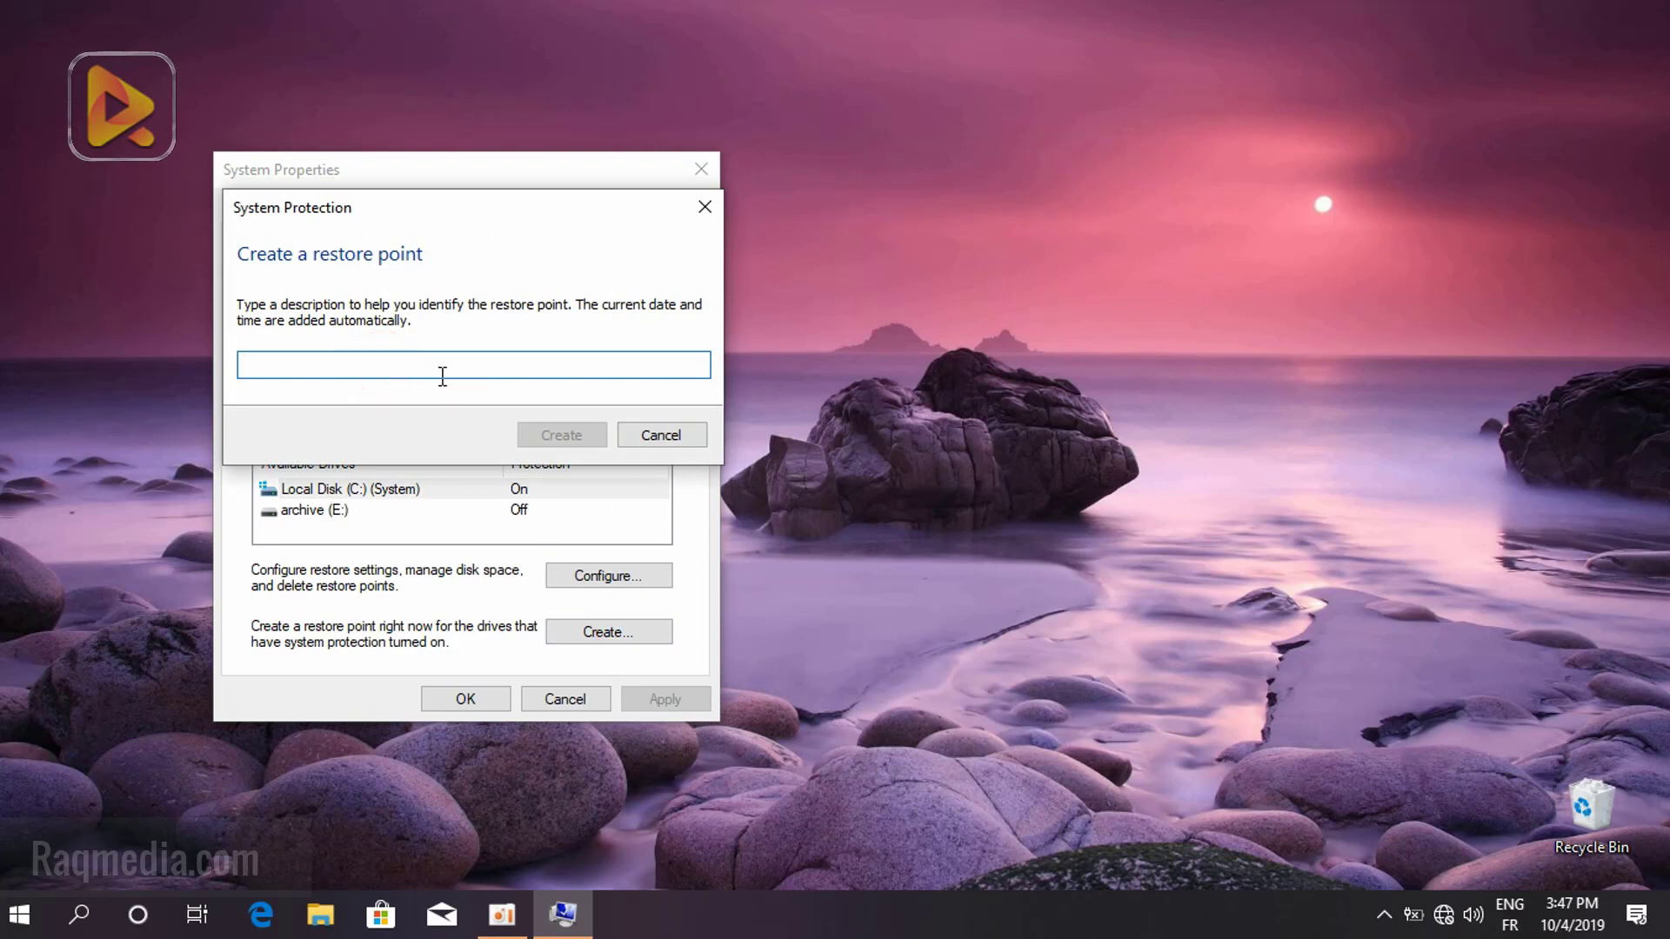
text(rest)
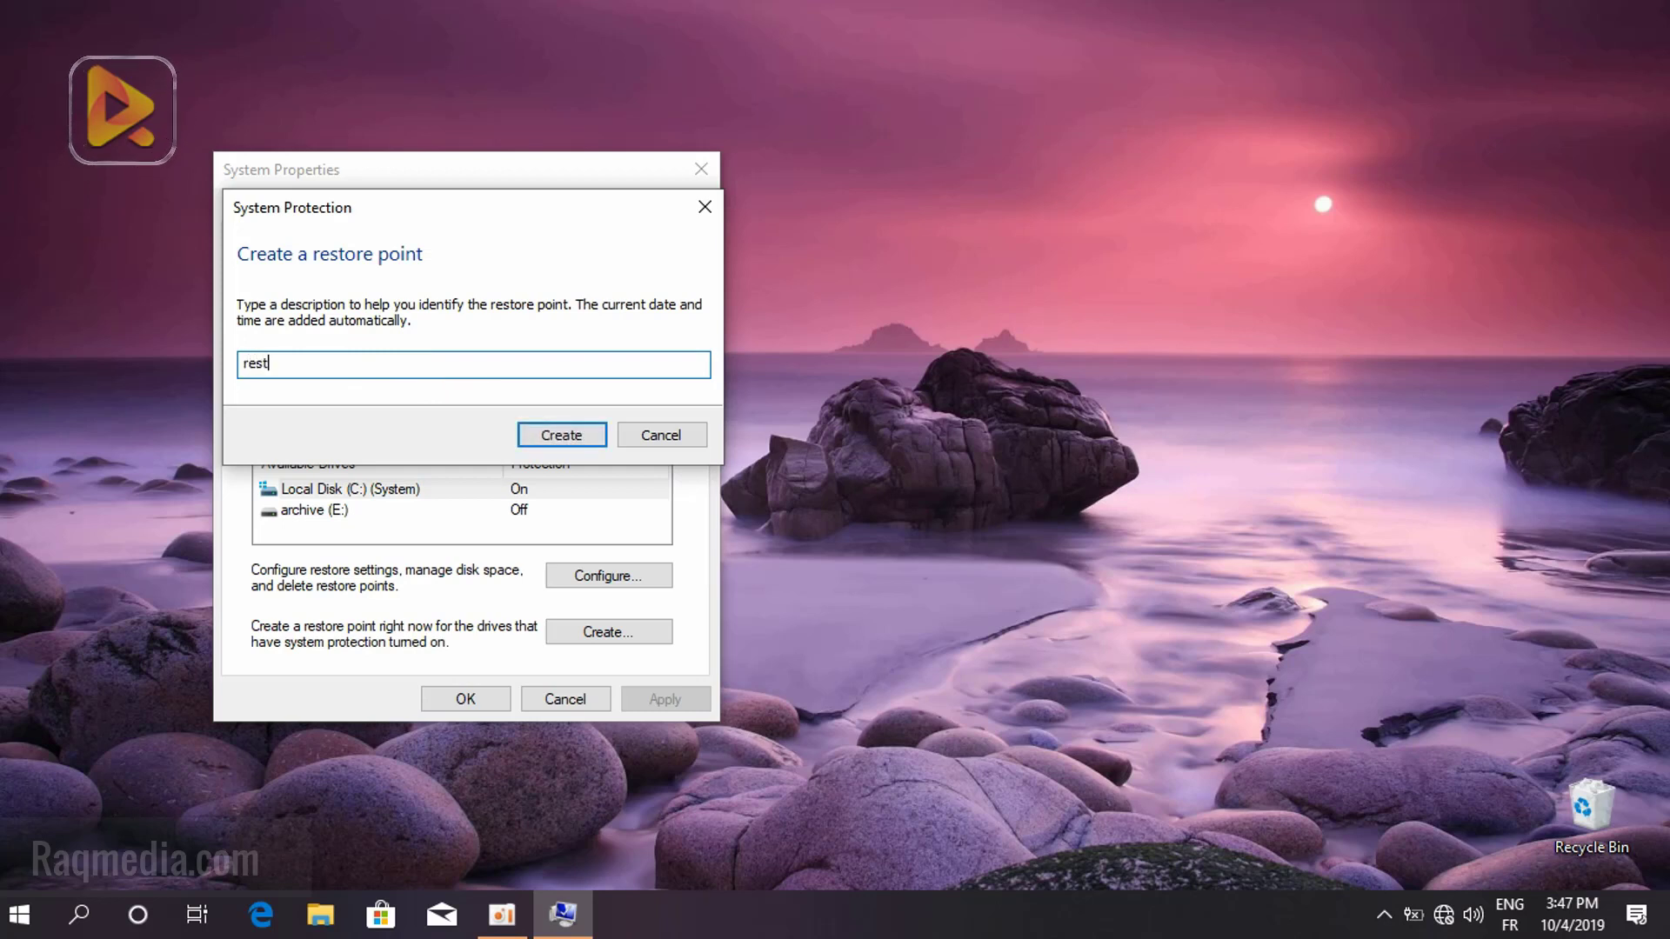
text(ore )
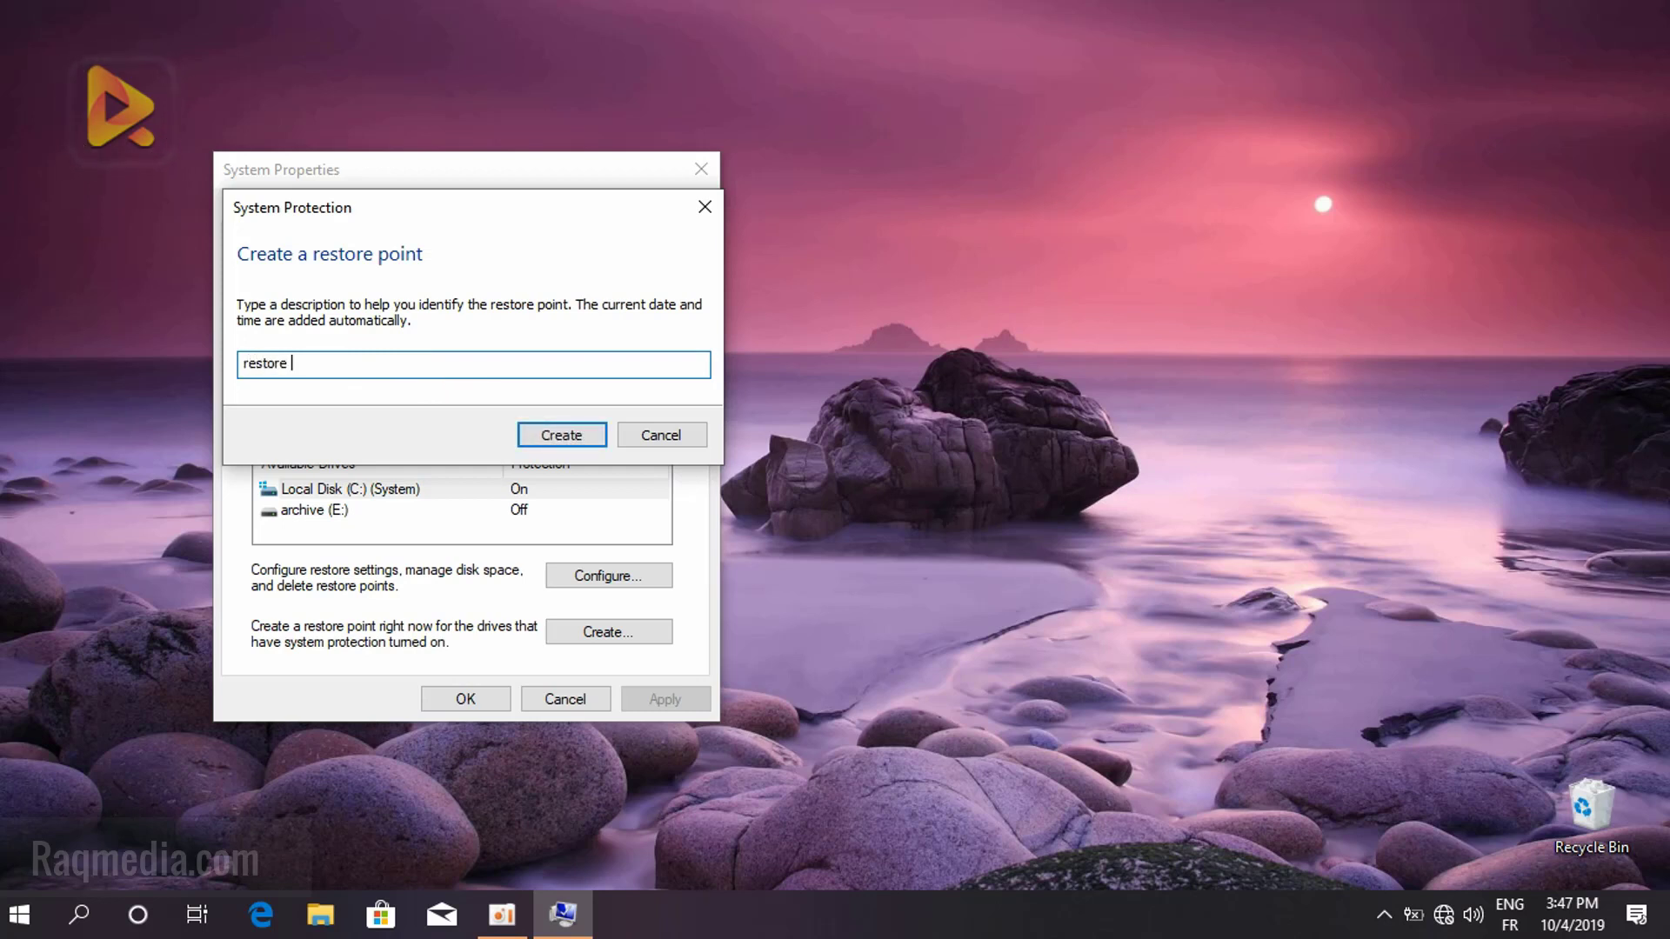
text(1)
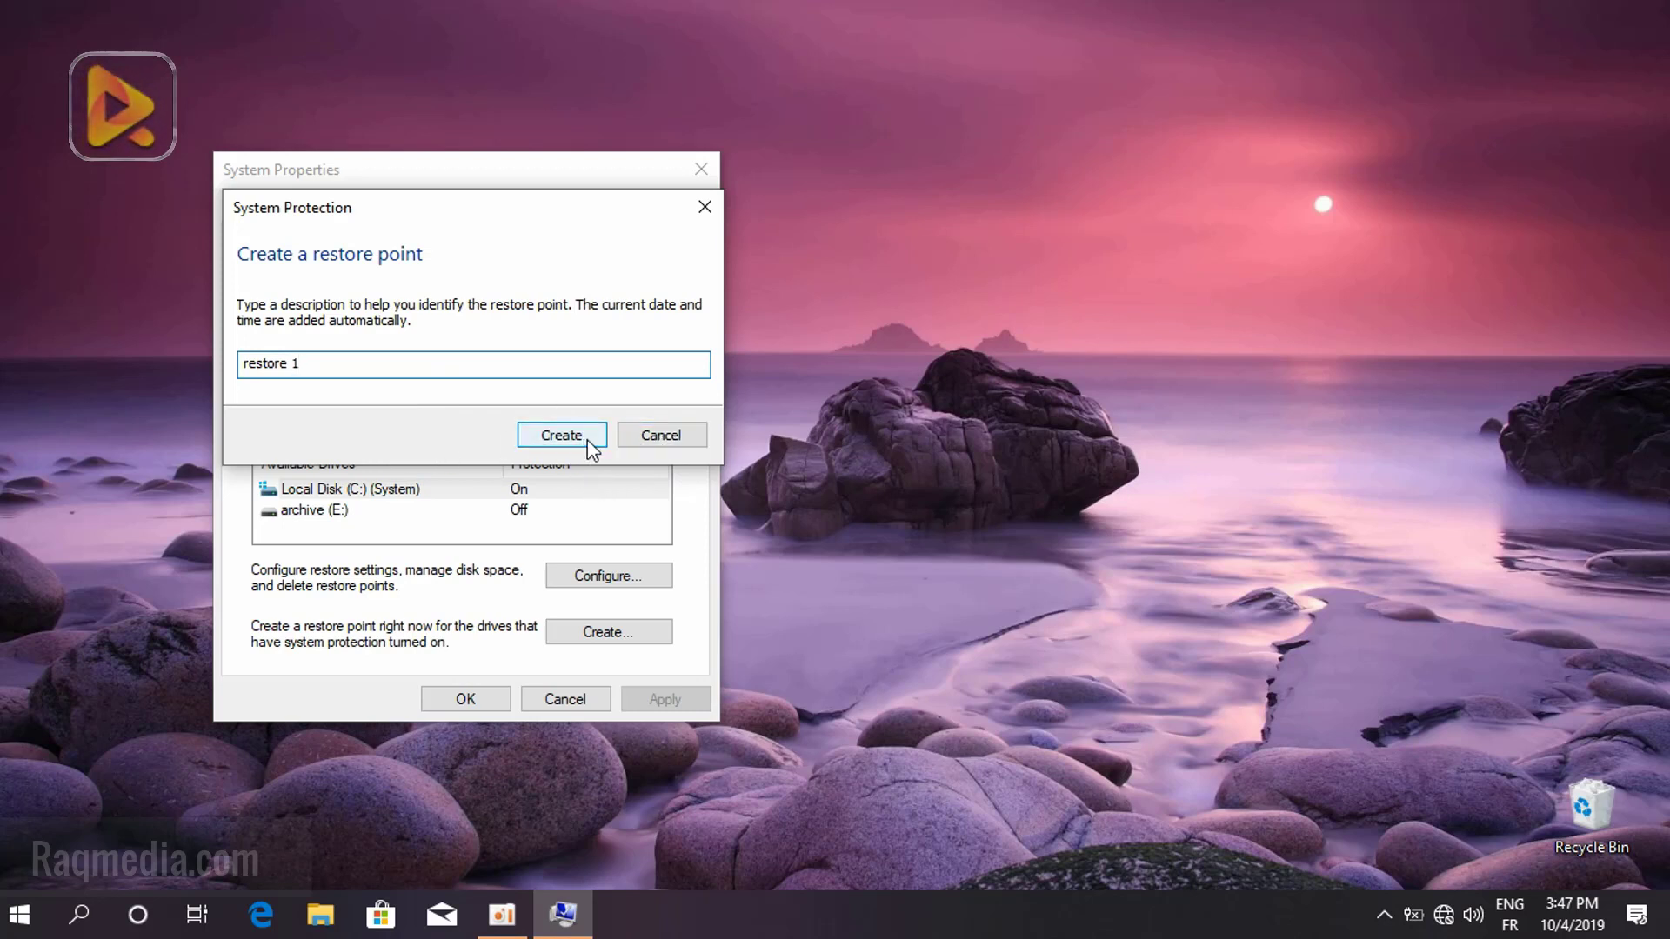
click(681, 439)
Set Local Disk (C:) to have system protection turned on, save the configuration and close System Properties
click(621, 574)
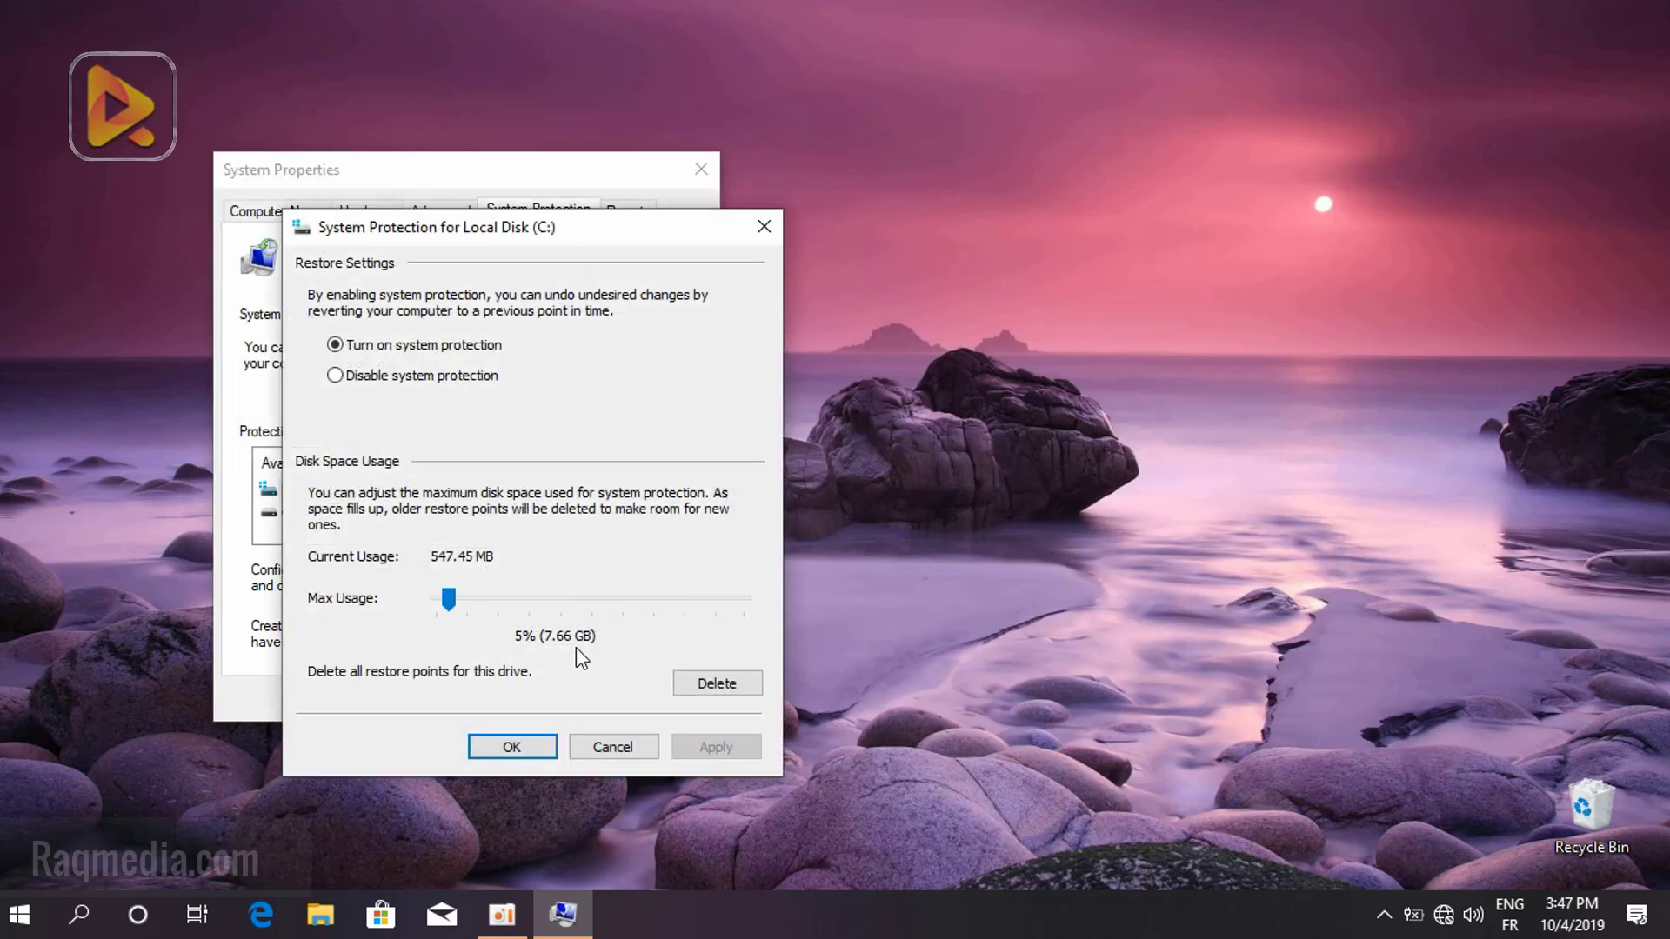
click(420, 351)
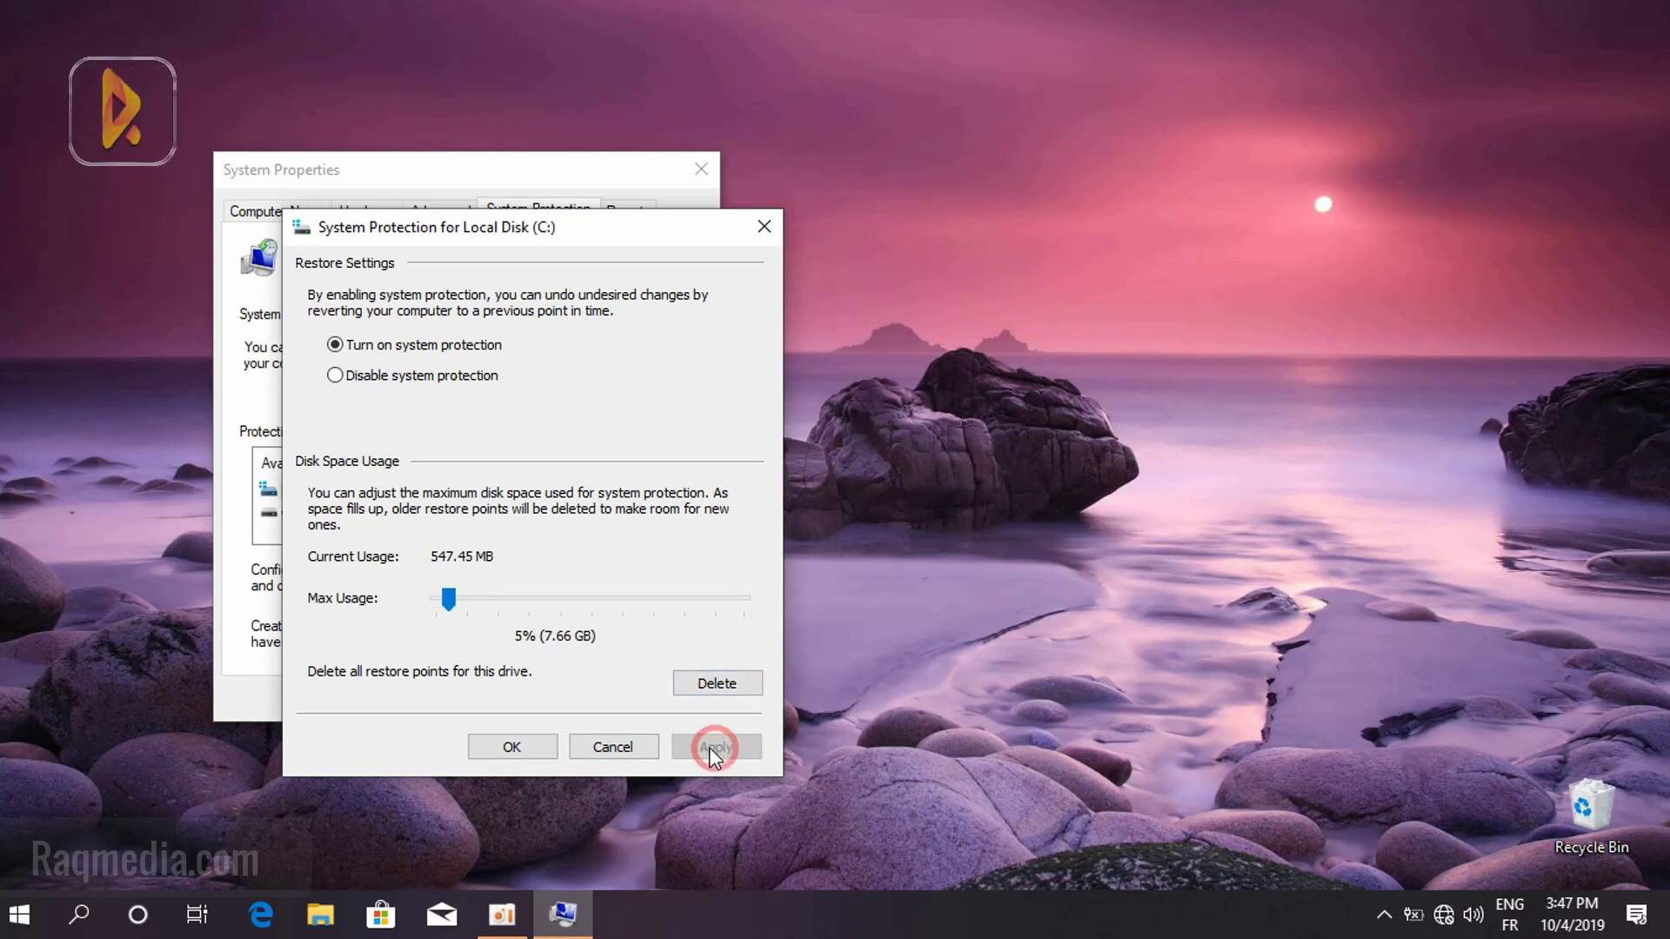
click(511, 750)
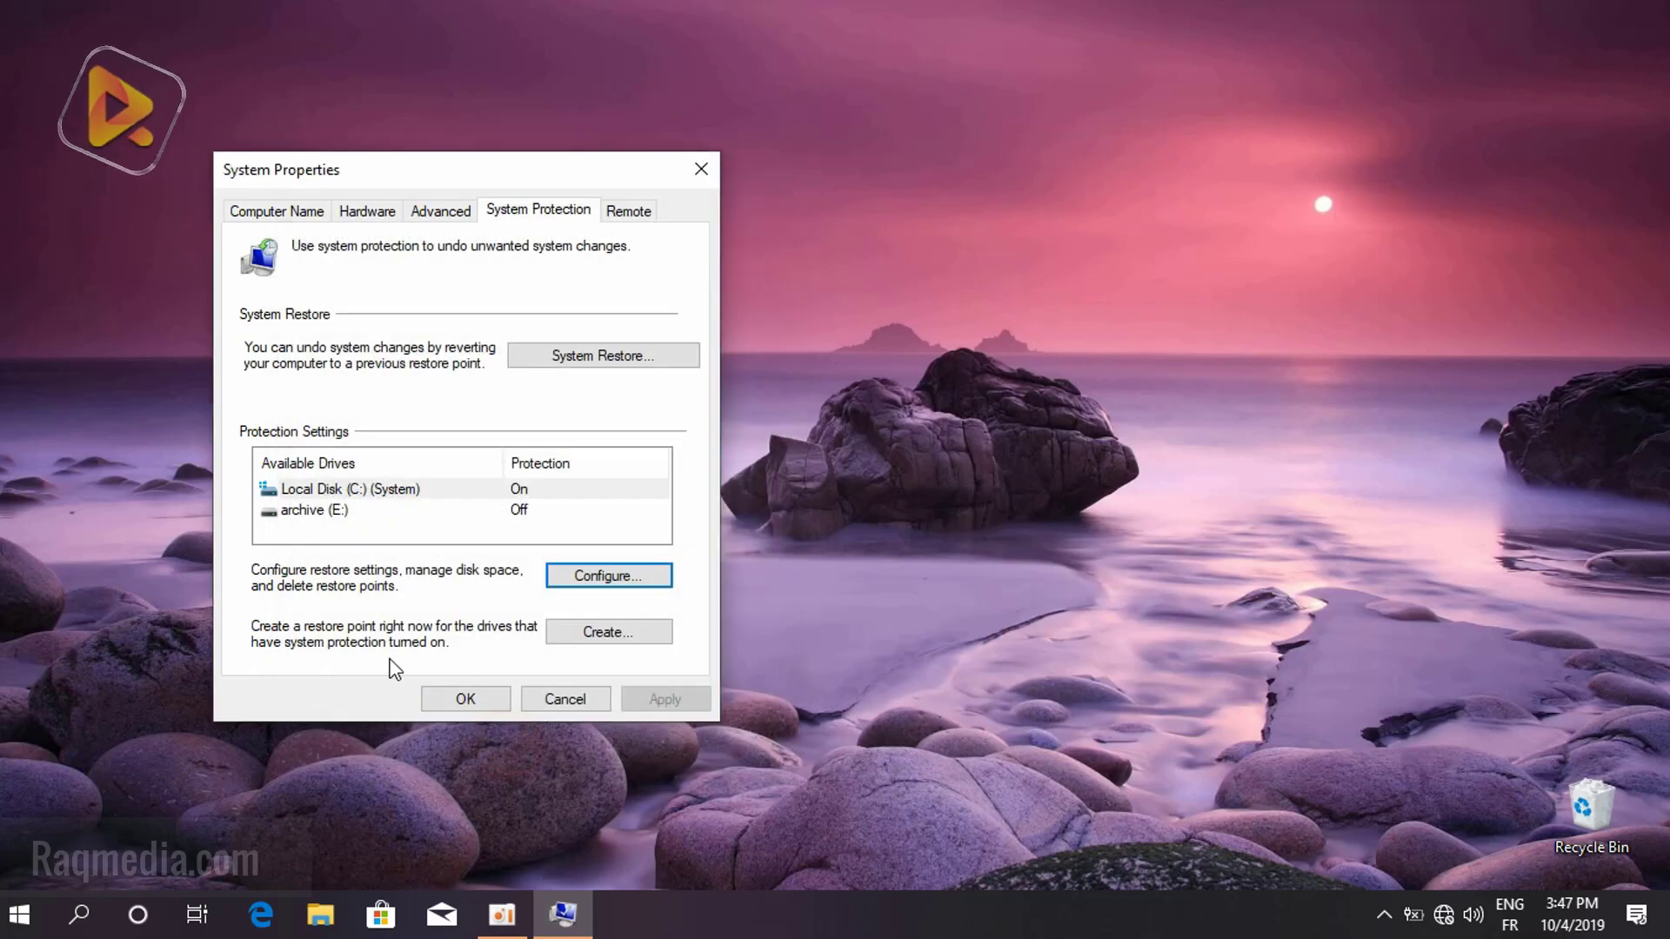
click(486, 701)
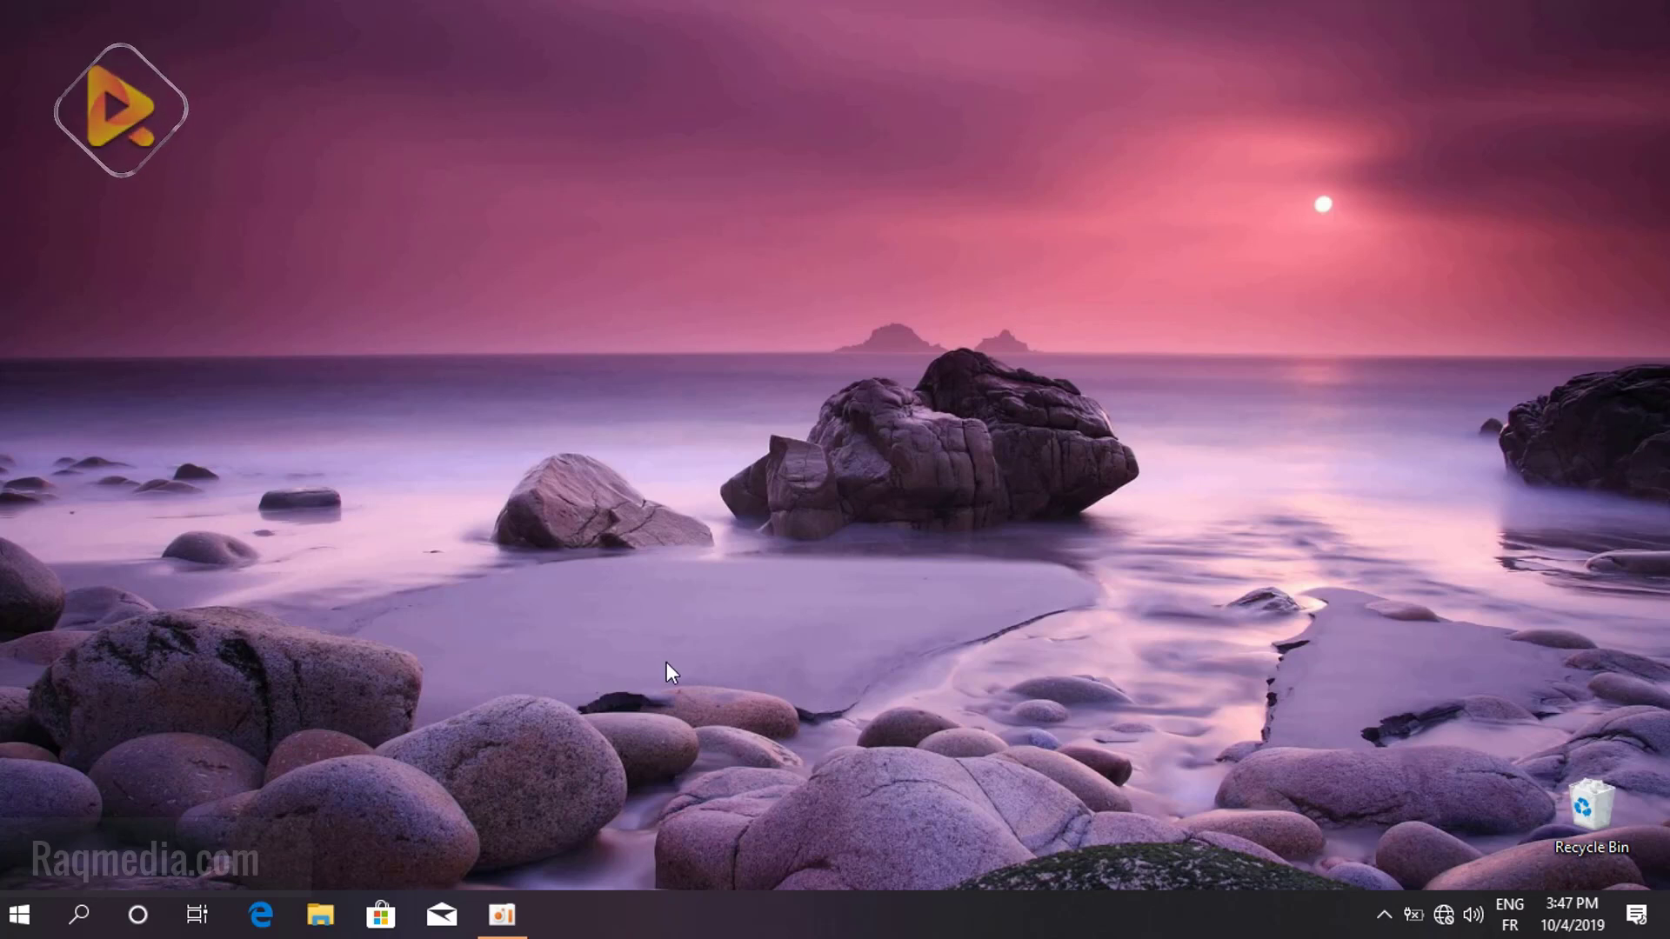
Open Windows Settings and go to the Default apps page of the Apps category
click(19, 915)
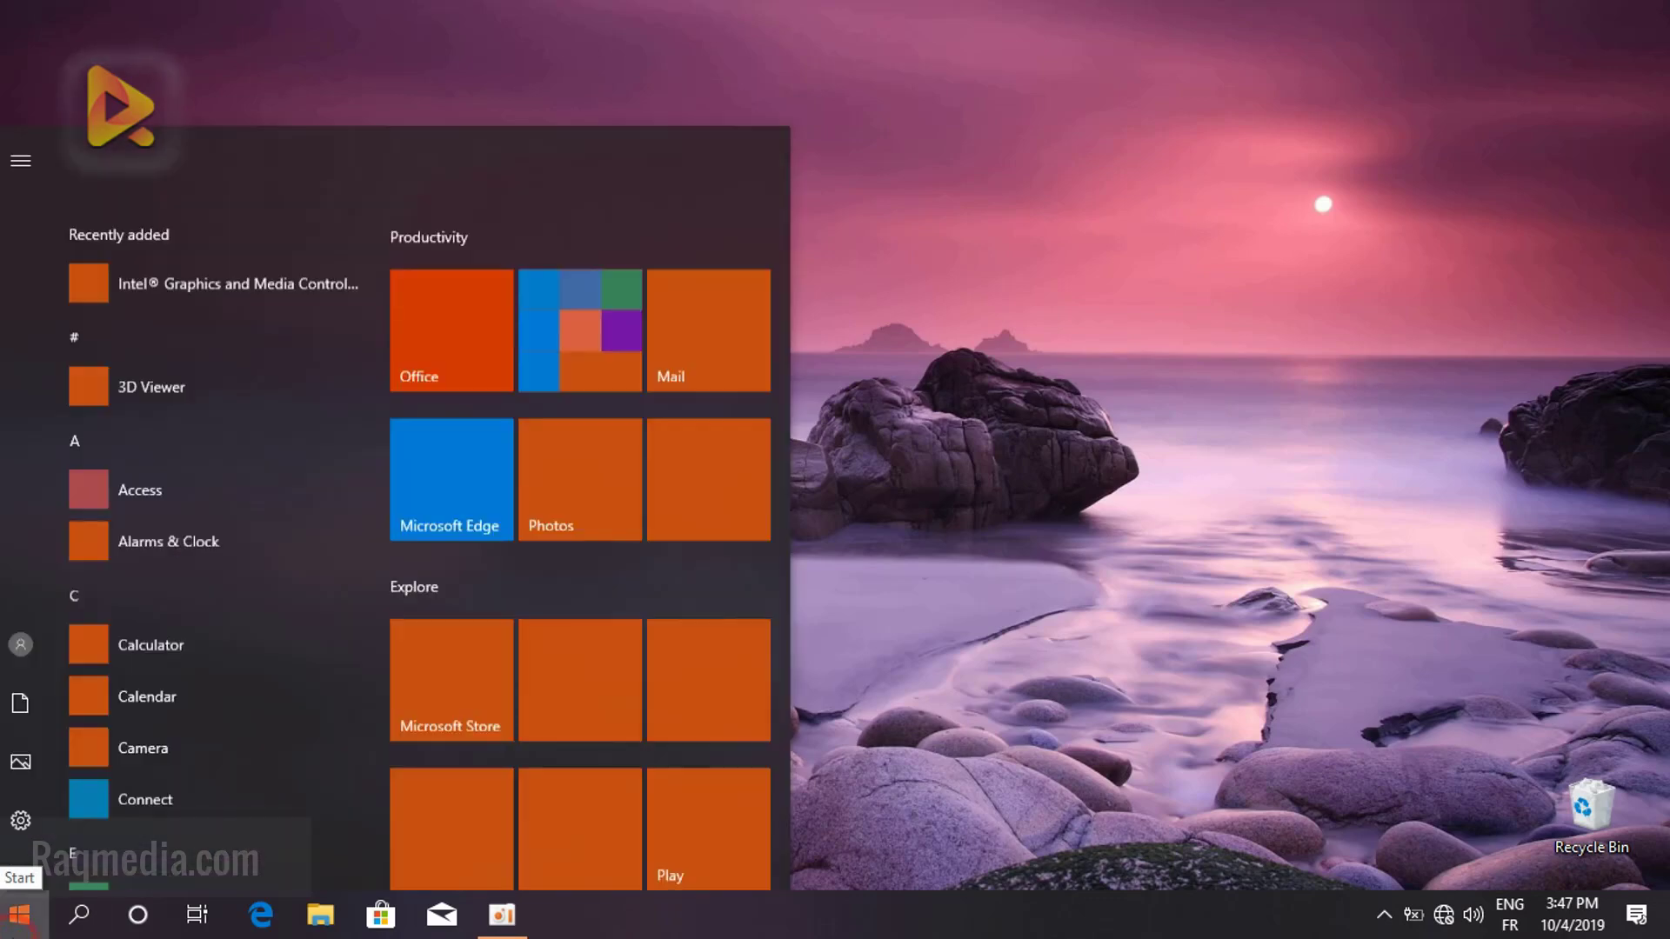
click(21, 801)
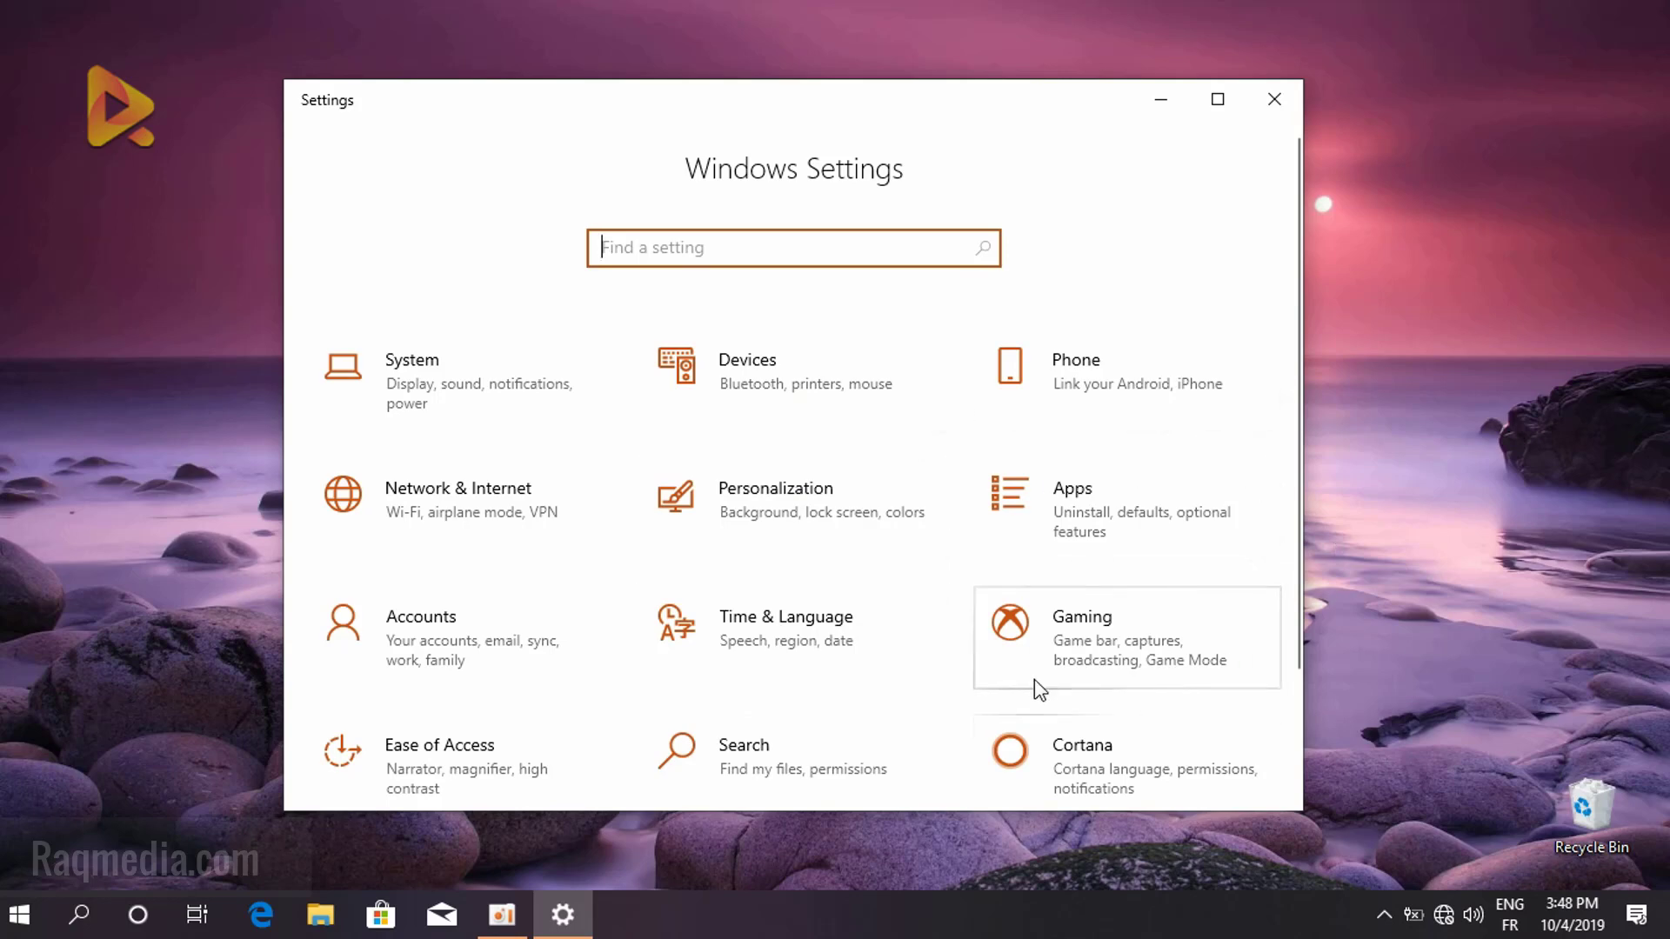
click(1148, 515)
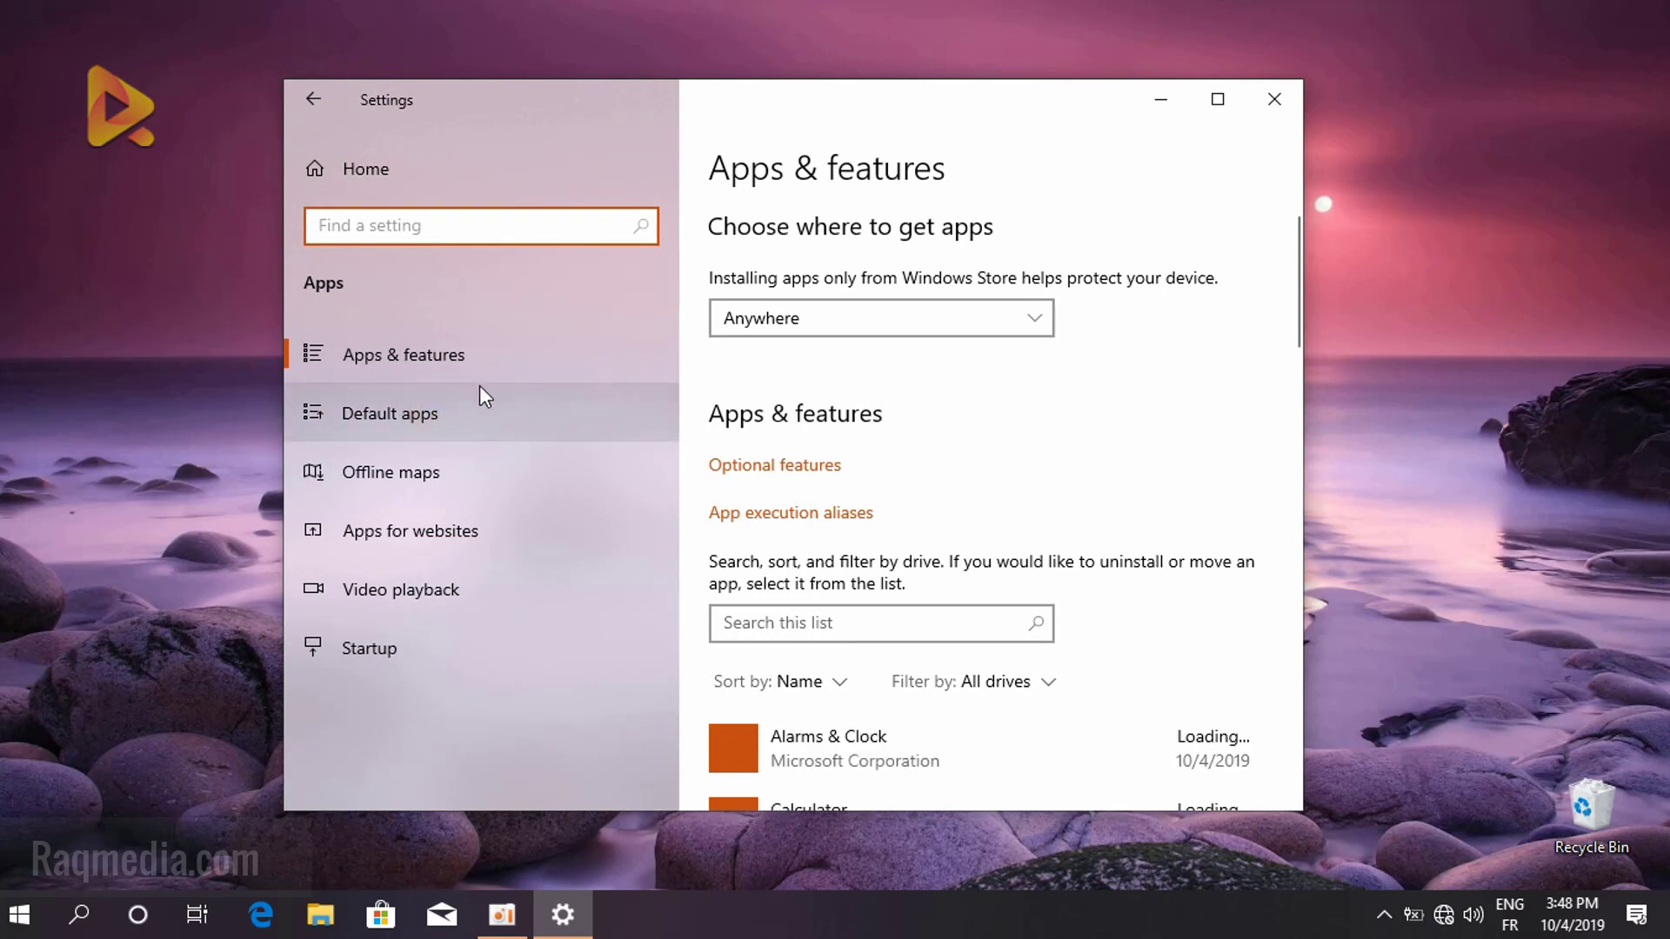
click(456, 407)
Examine the available default app choices for the web browser, video player and photo viewer without changing any of them
scroll(902, 541, down, 5)
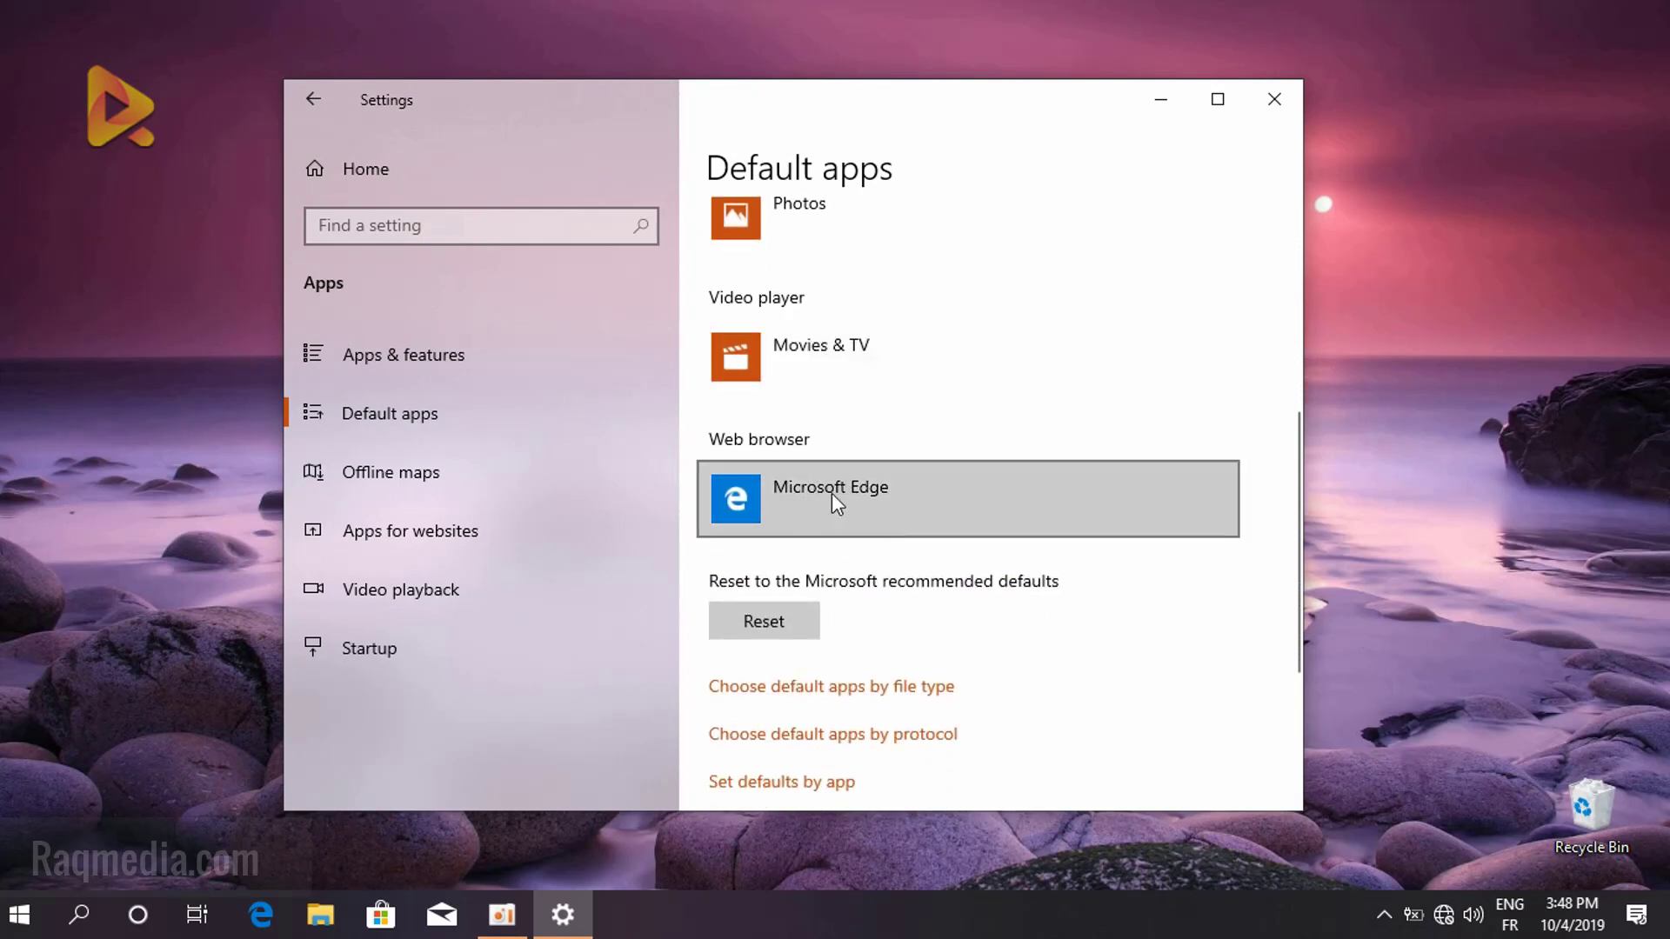
scroll(1055, 496, down, 4)
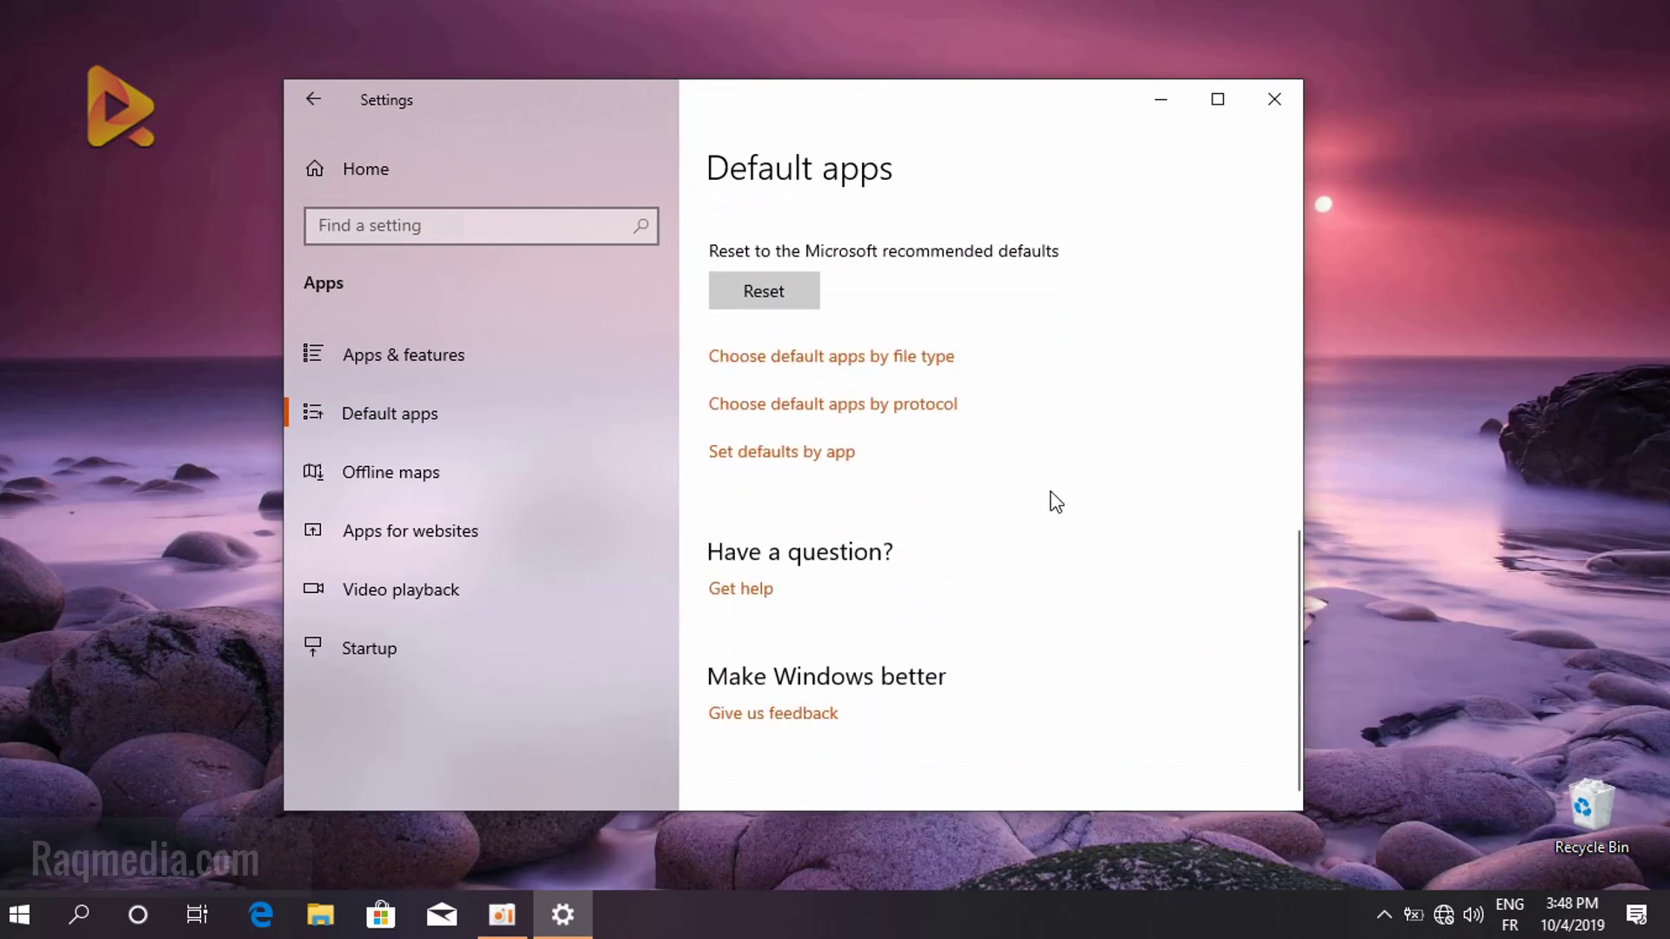
scroll(1056, 502, up, 5)
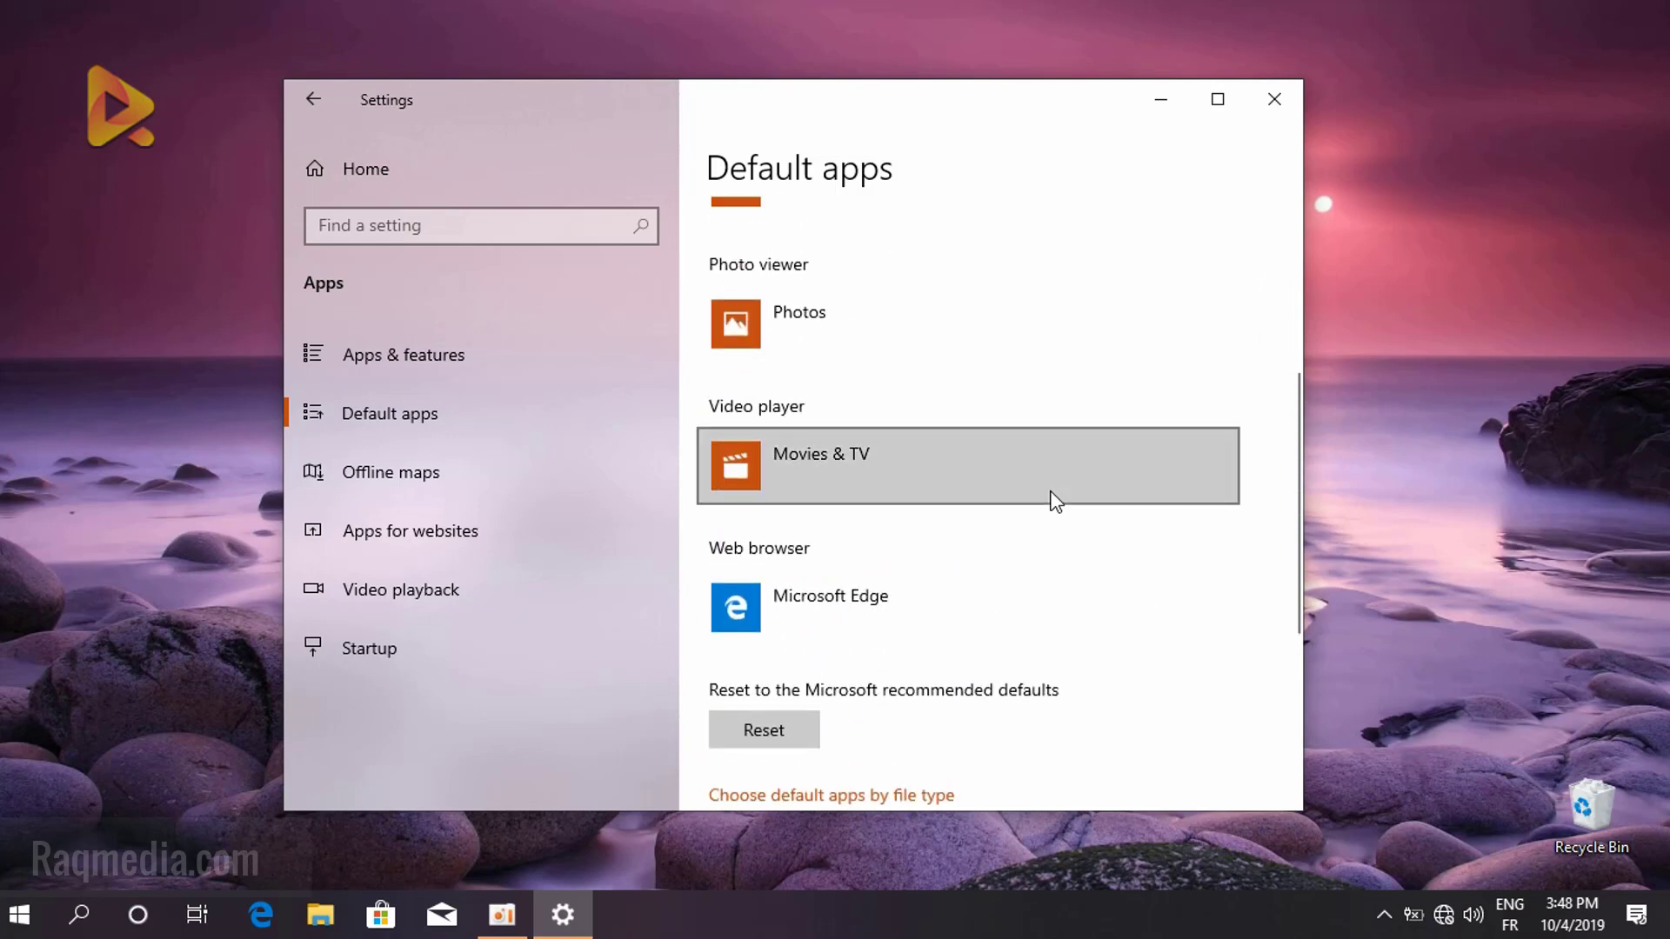
click(922, 588)
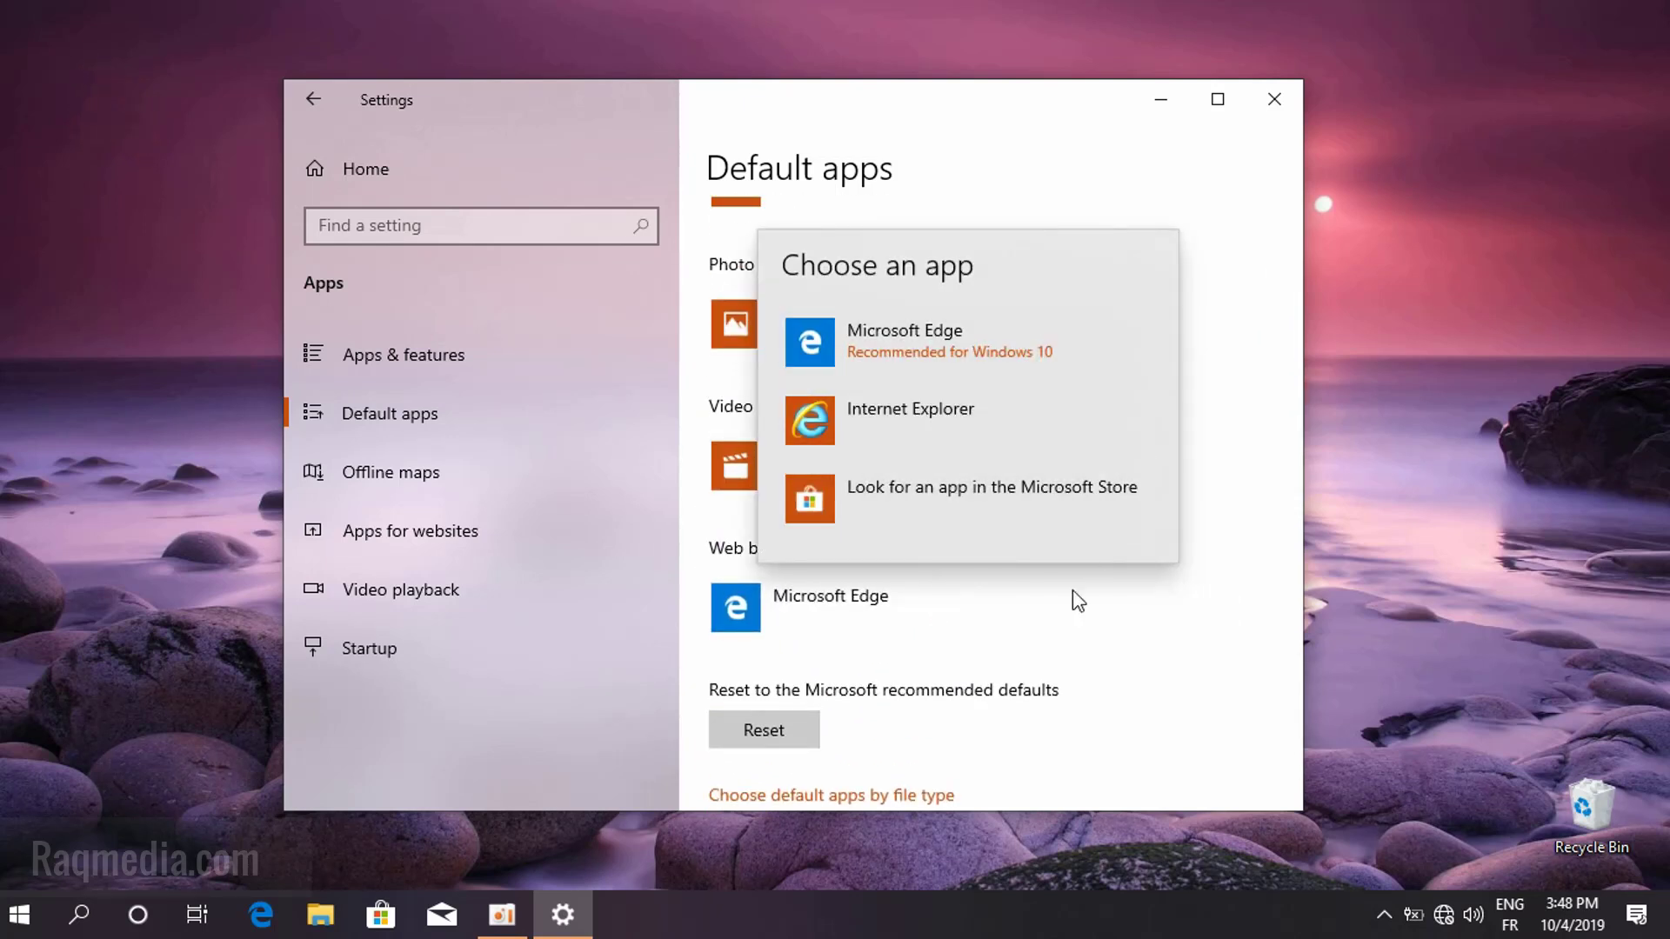
click(1041, 597)
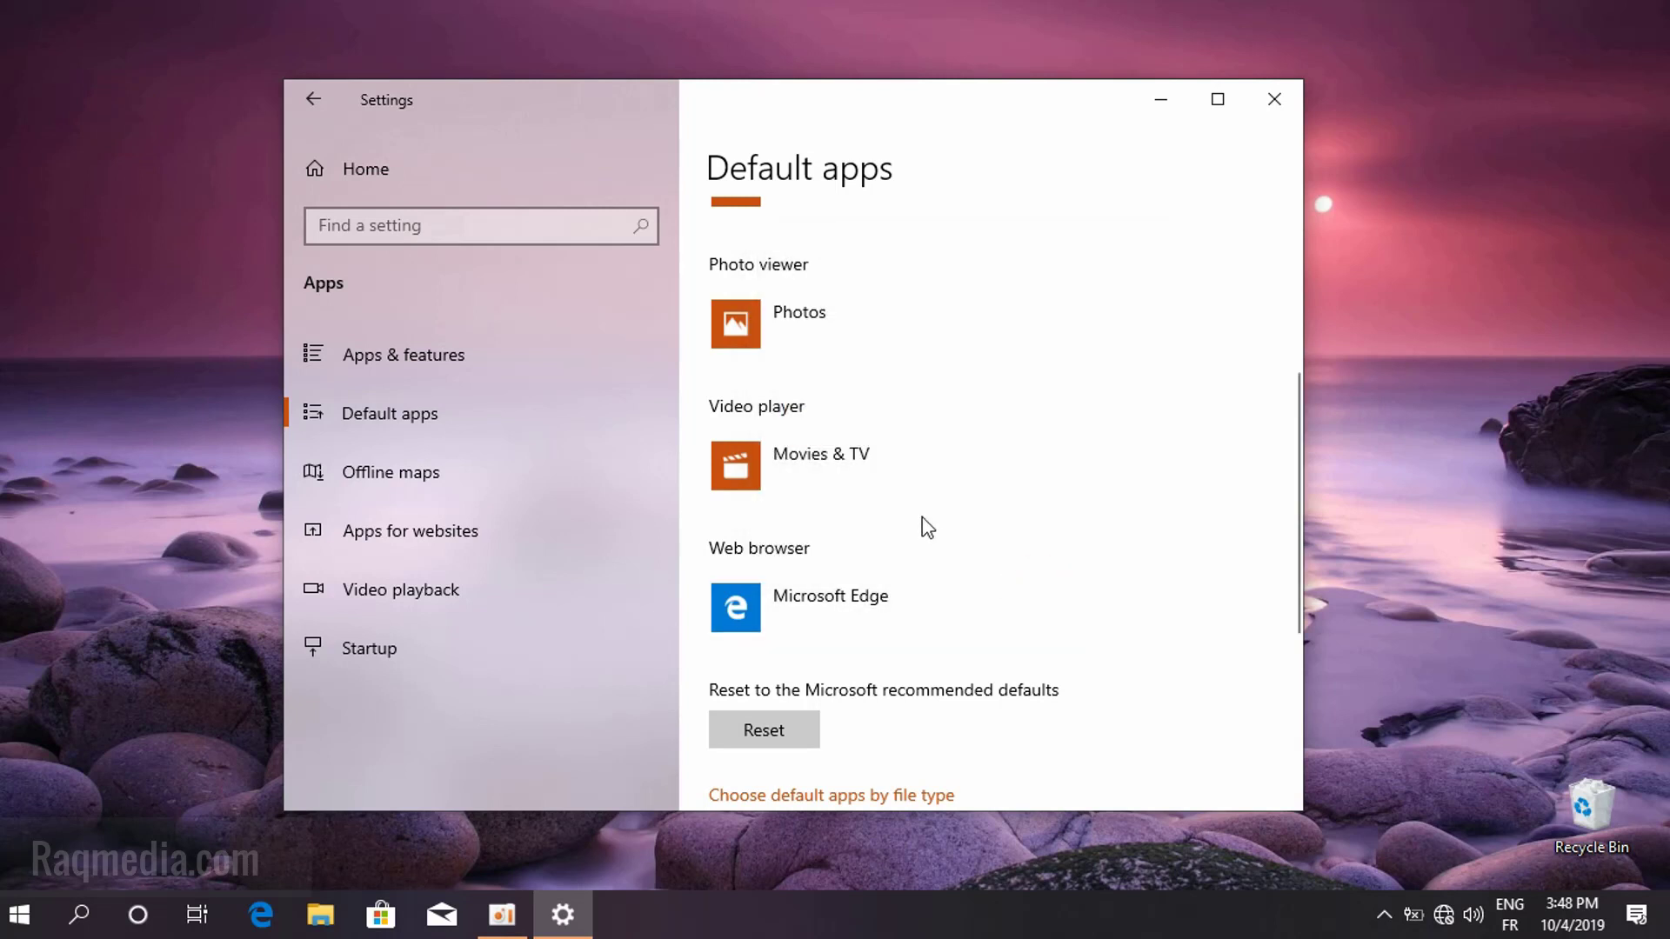
click(926, 461)
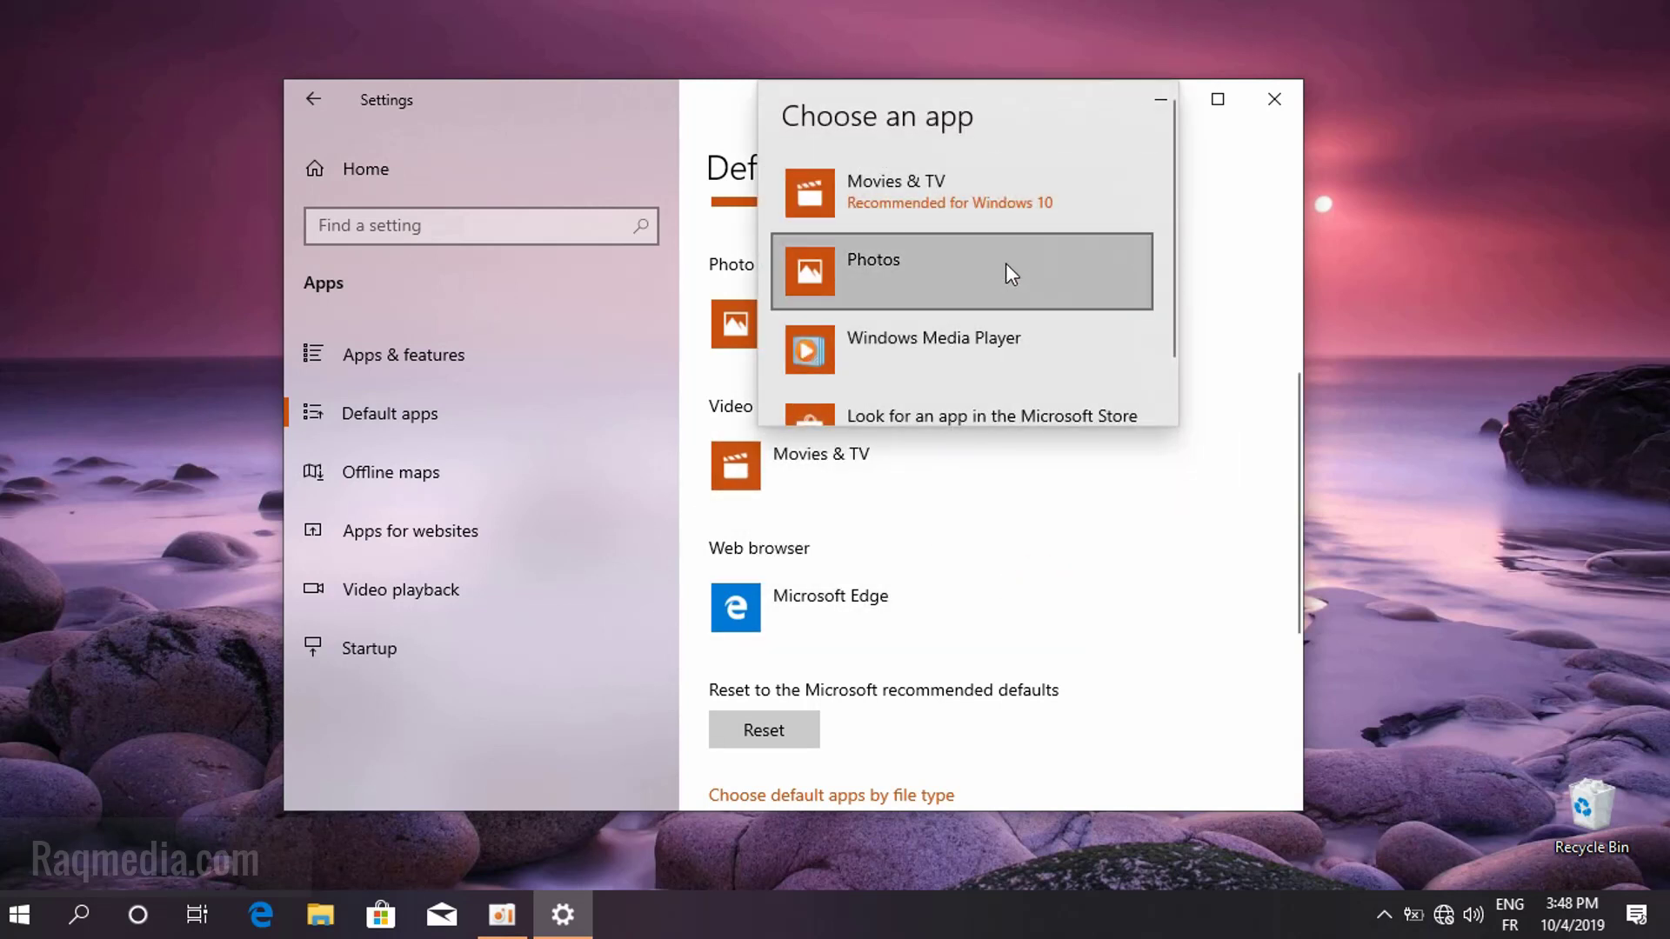
scroll(1009, 337, down, 1)
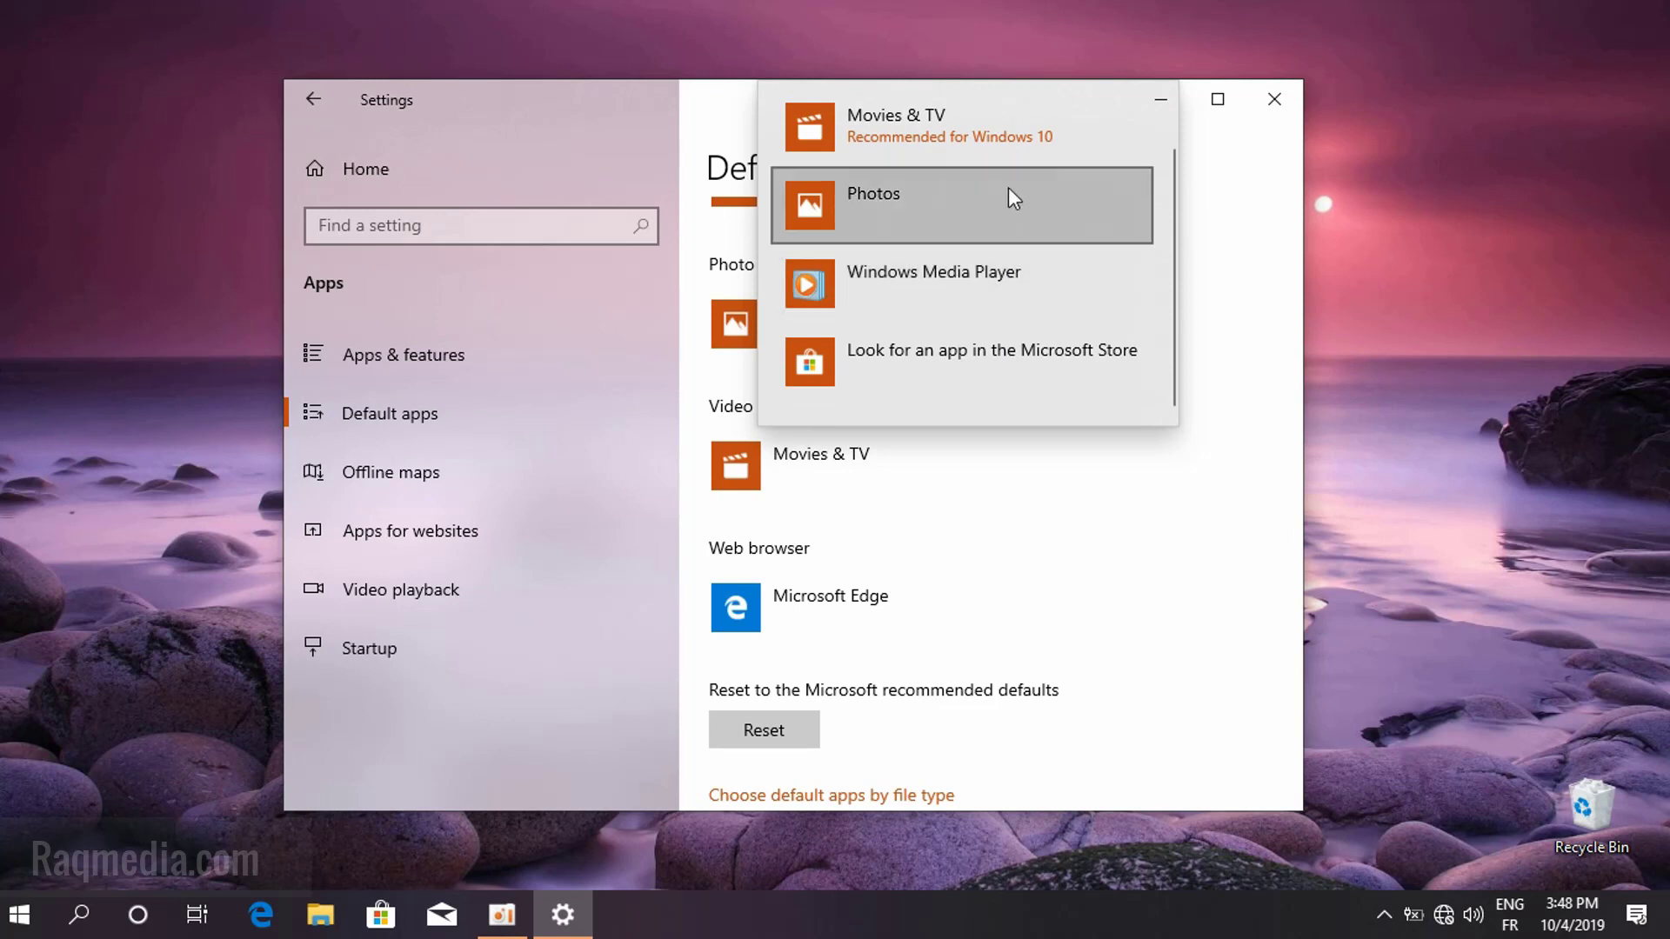
scroll(1035, 308, up, 1)
click(1150, 537)
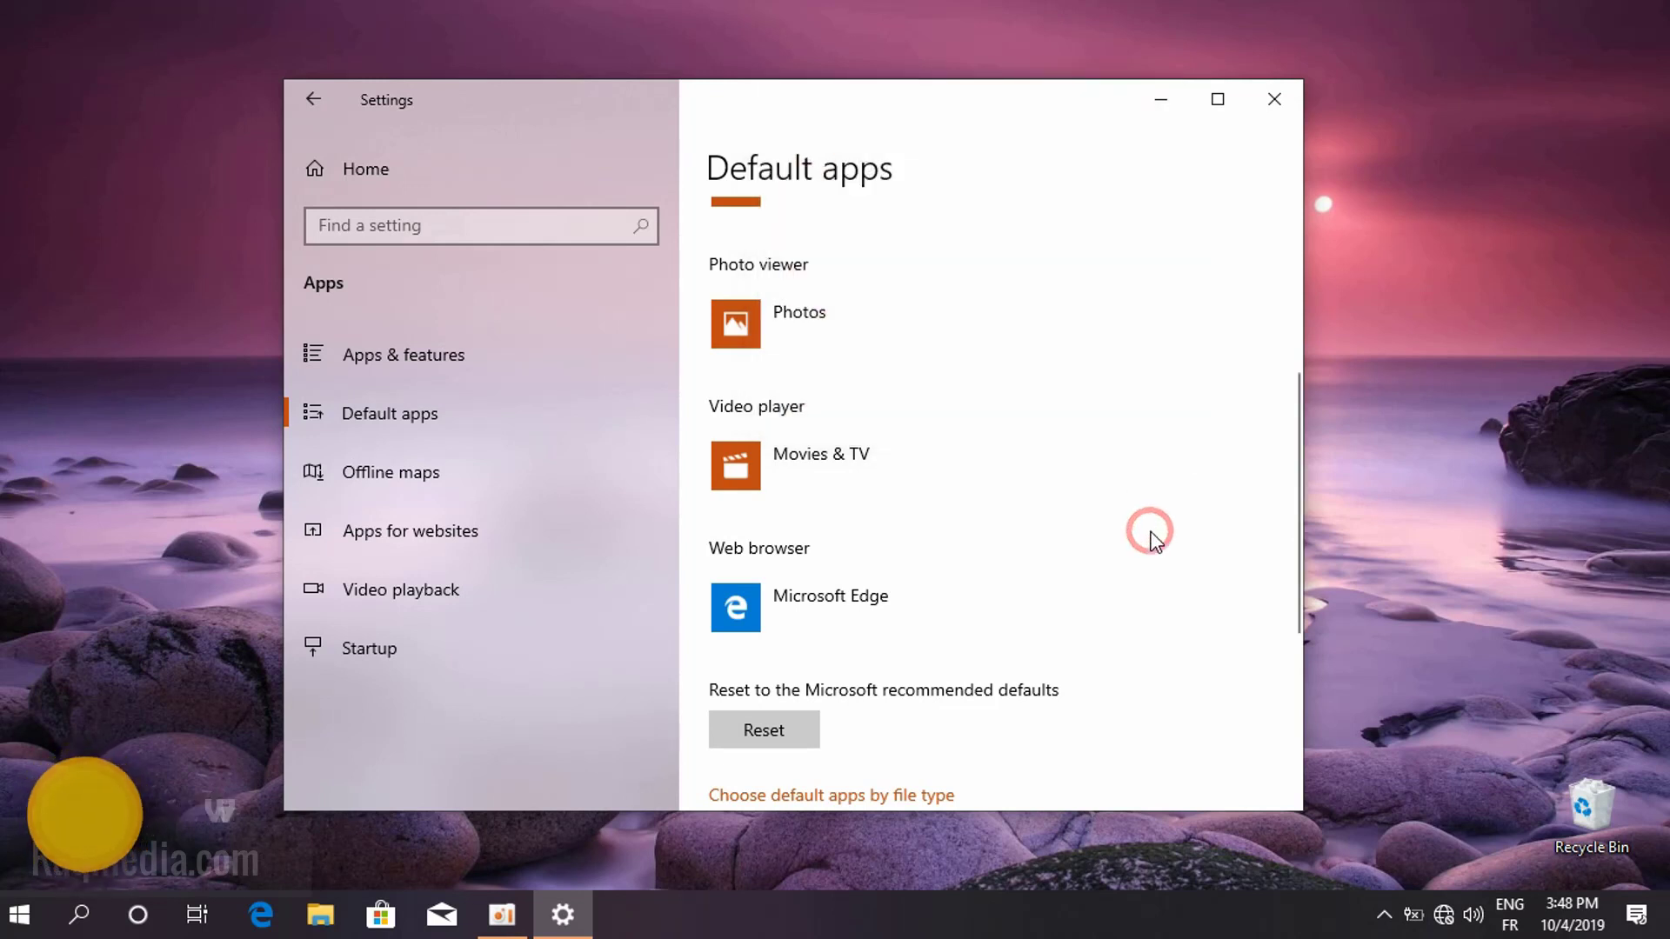
scroll(1154, 539, up, 3)
click(926, 645)
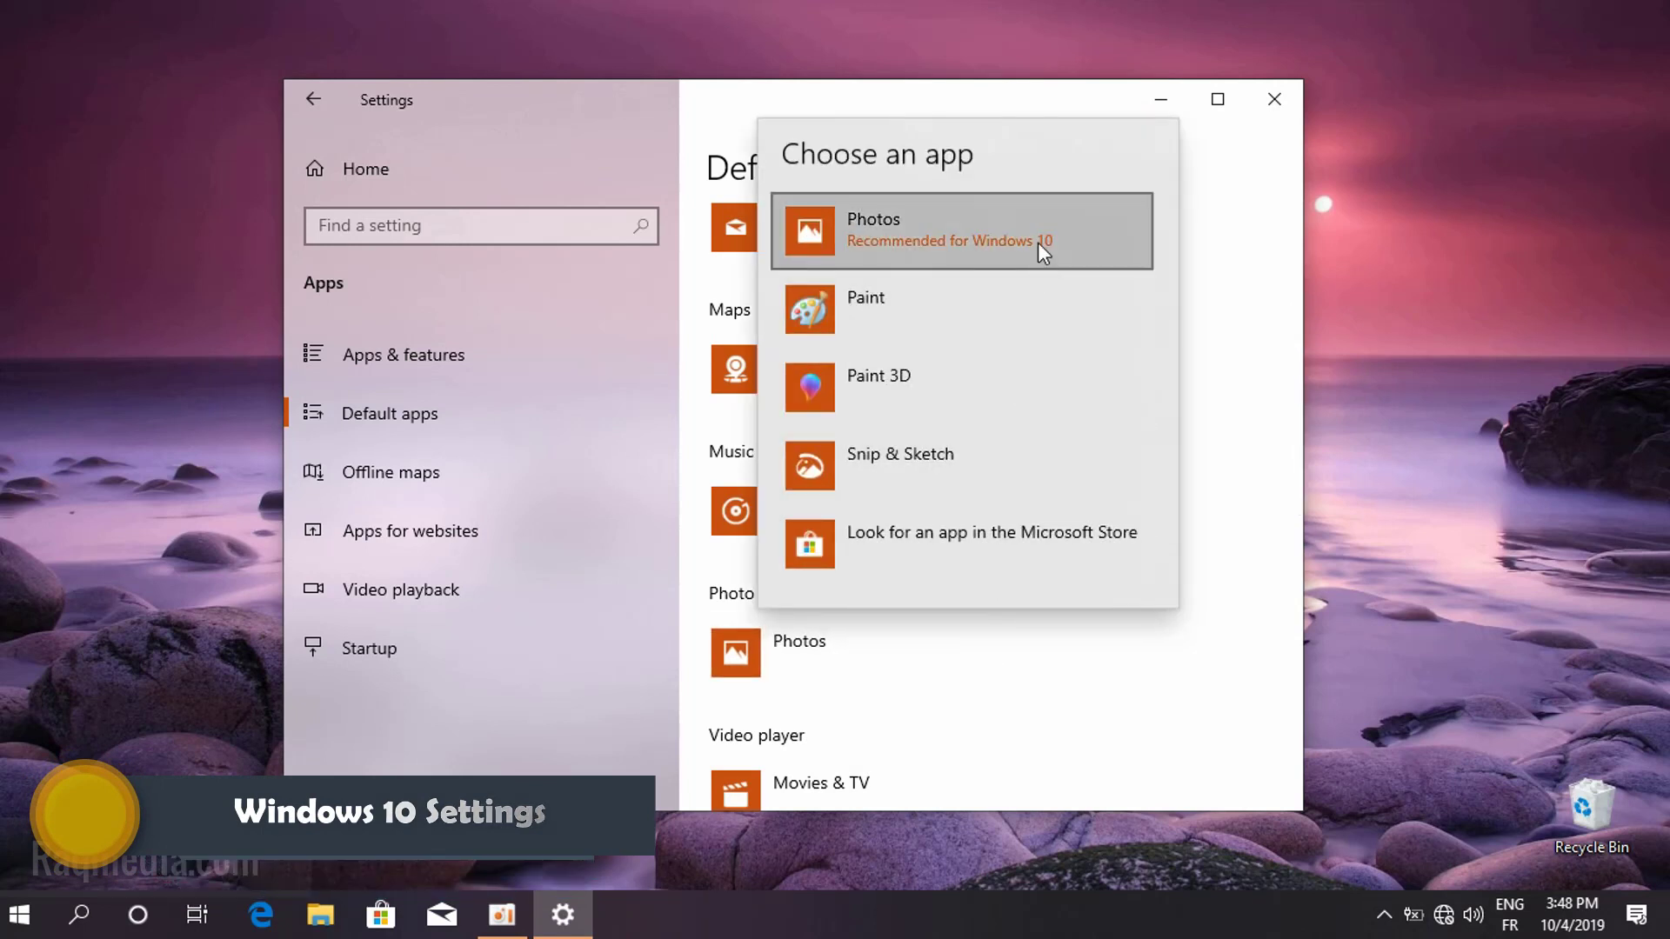
click(1261, 382)
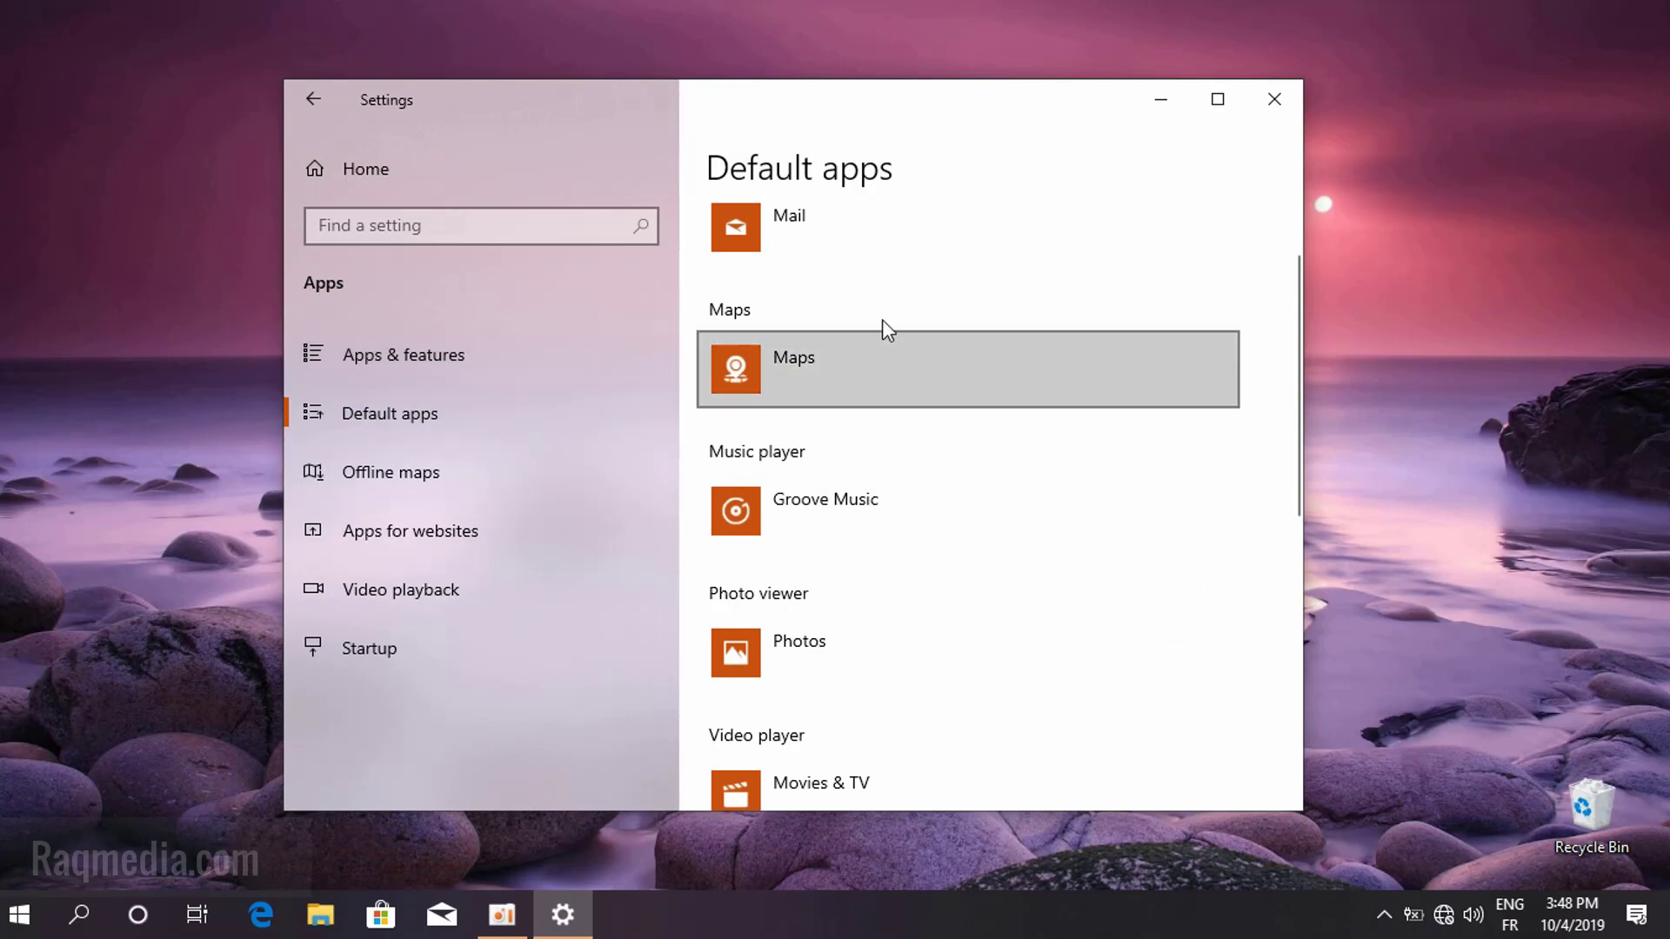
Return to the Settings home, open Notifications & actions under System, and examine the notification options and sender list
click(314, 100)
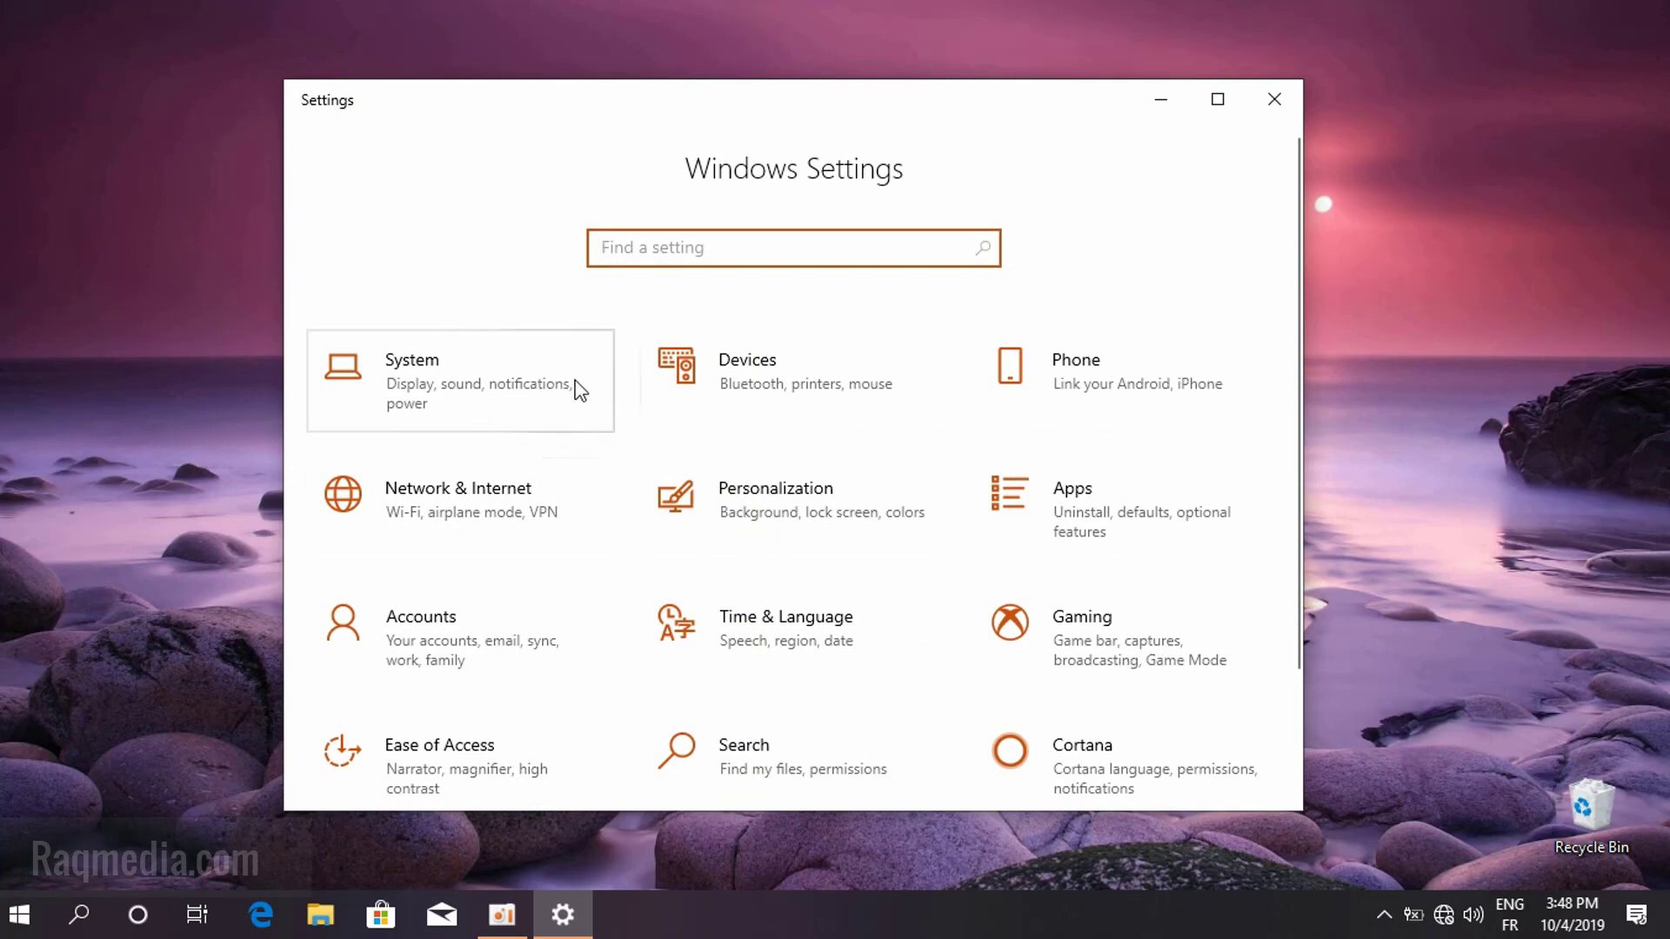
click(492, 372)
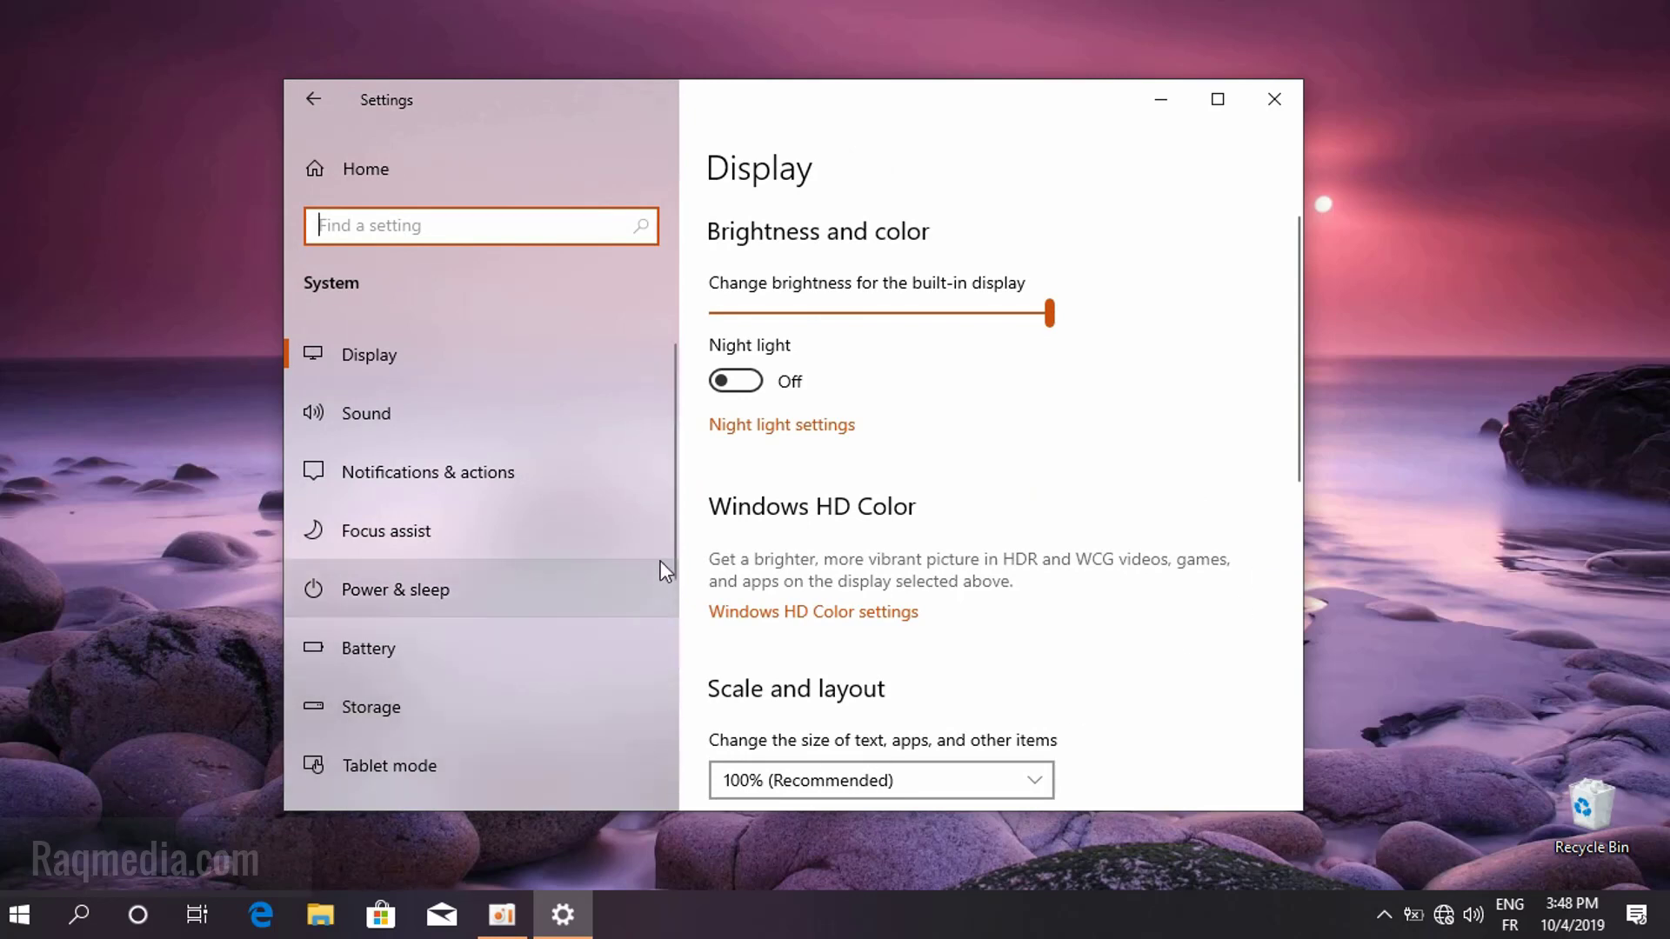
click(519, 482)
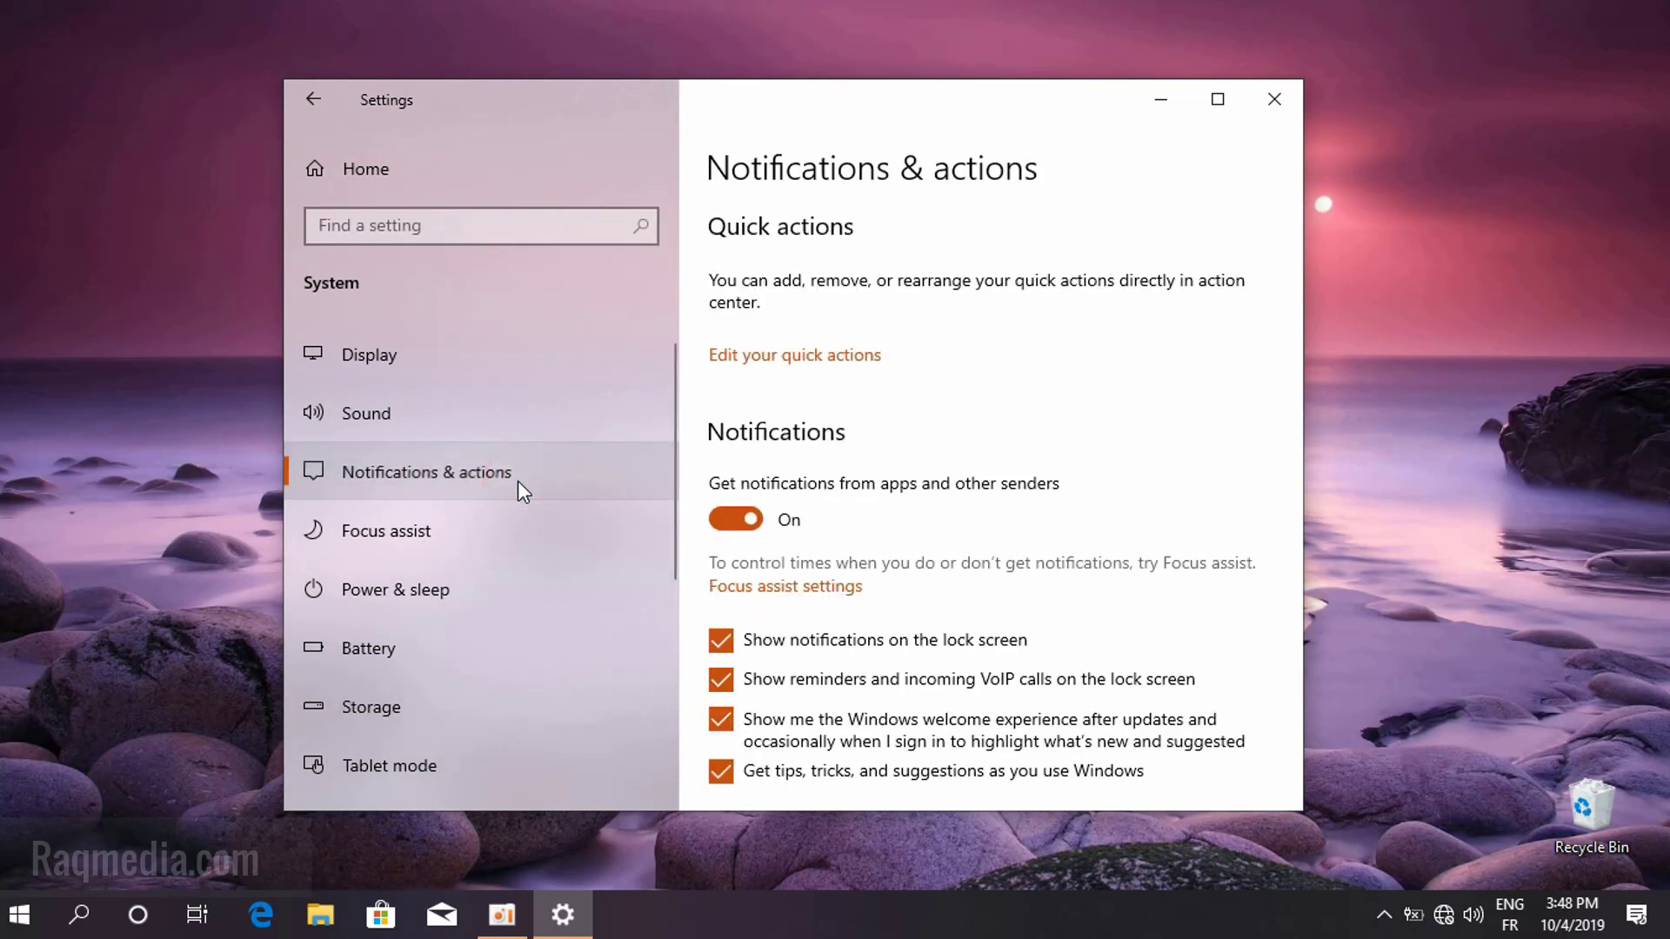
scroll(1081, 578, down, 3)
scroll(1085, 579, up, 1)
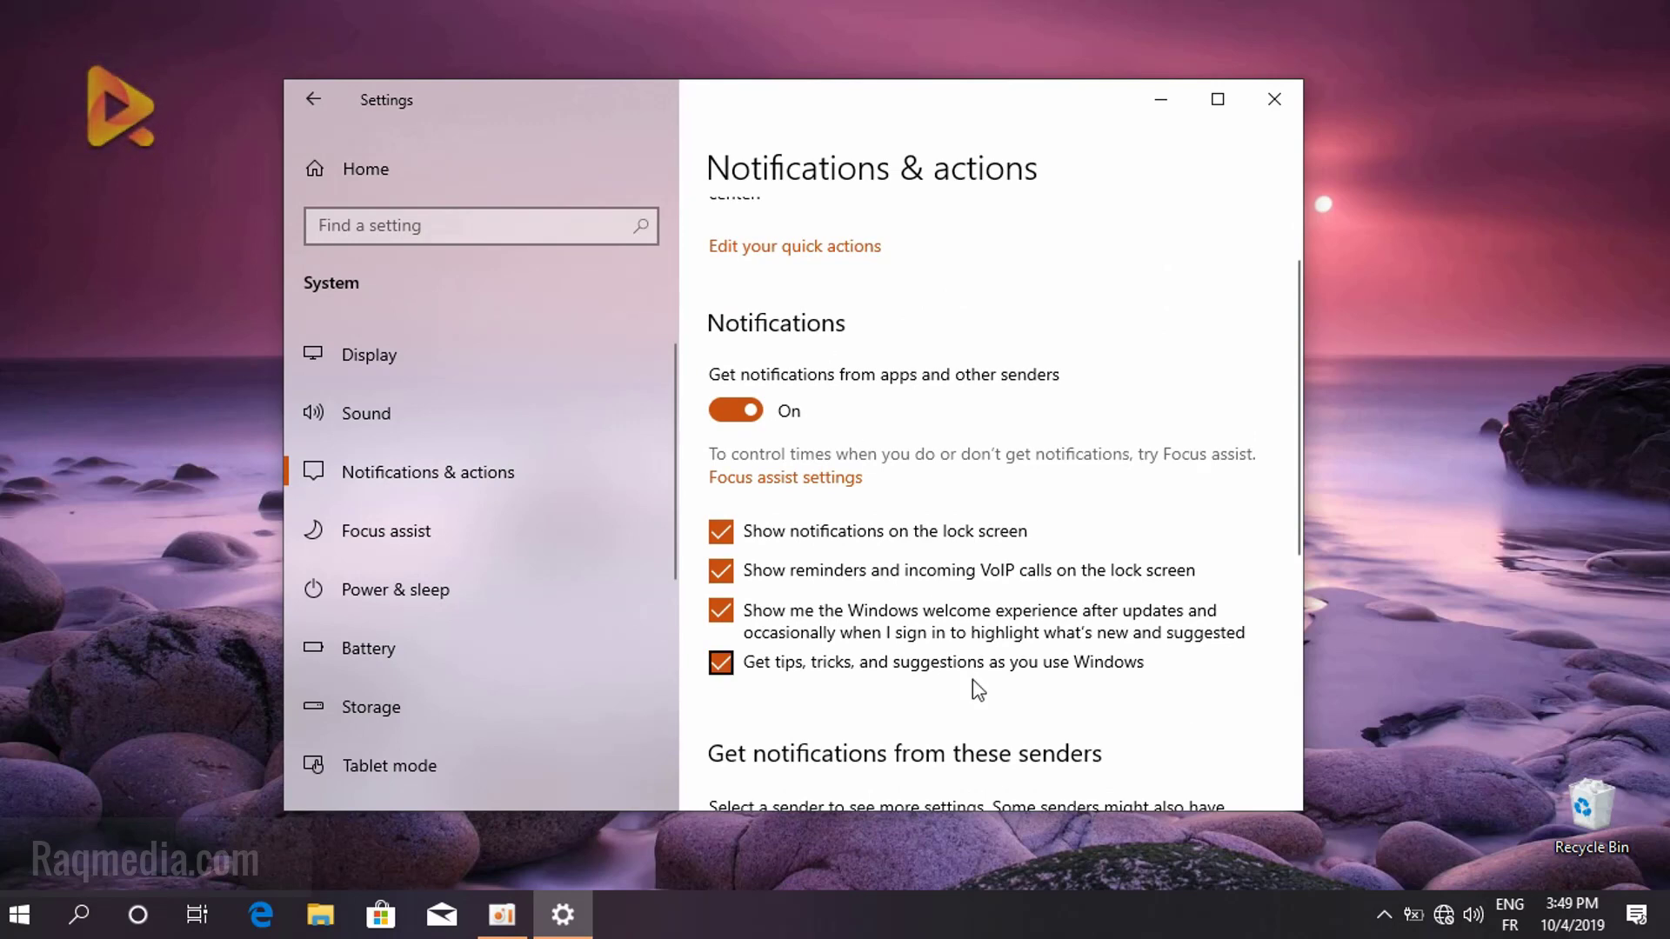
scroll(978, 690, down, 5)
scroll(978, 692, up, 5)
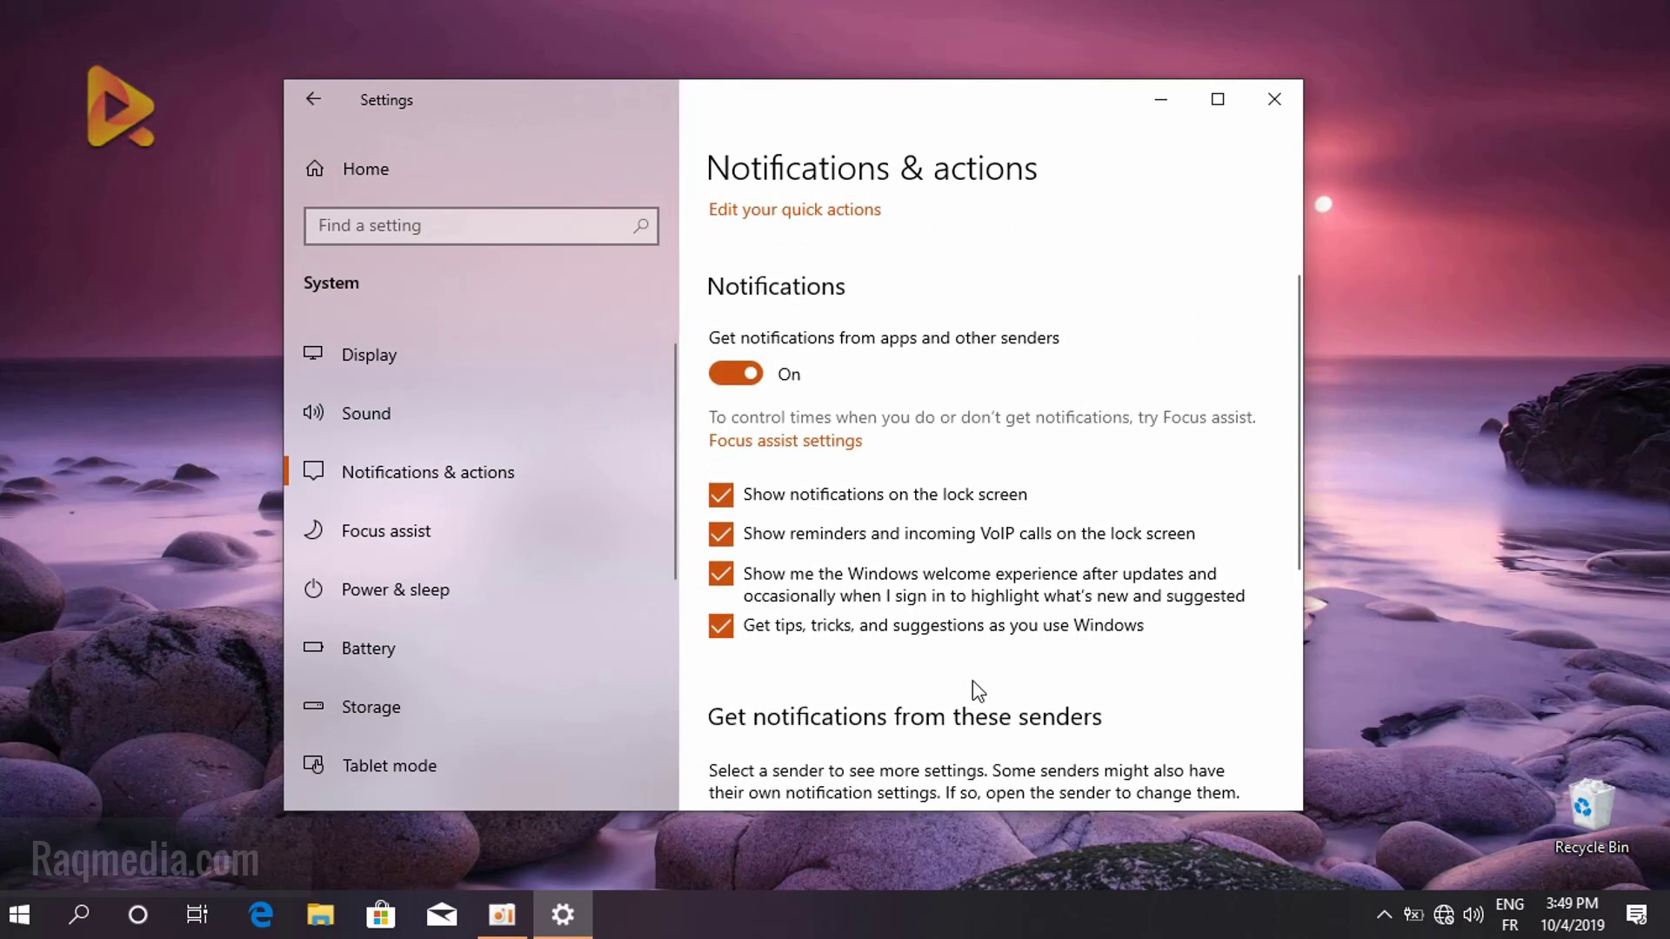
scroll(978, 689, up, 2)
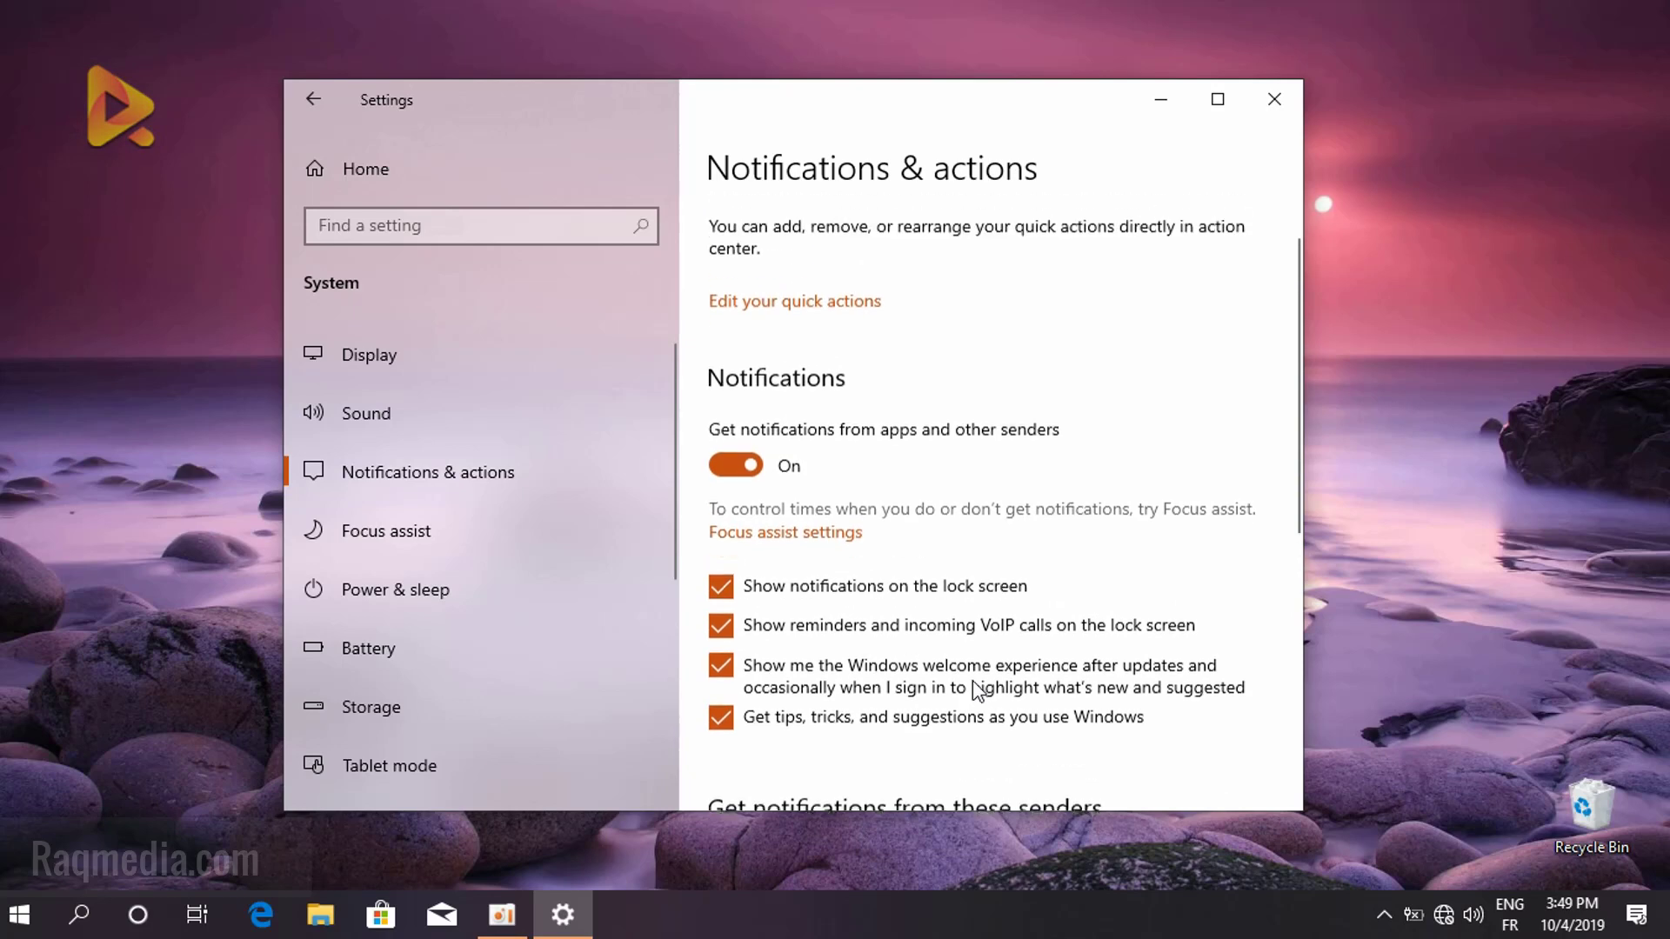
scroll(1044, 448, down, 5)
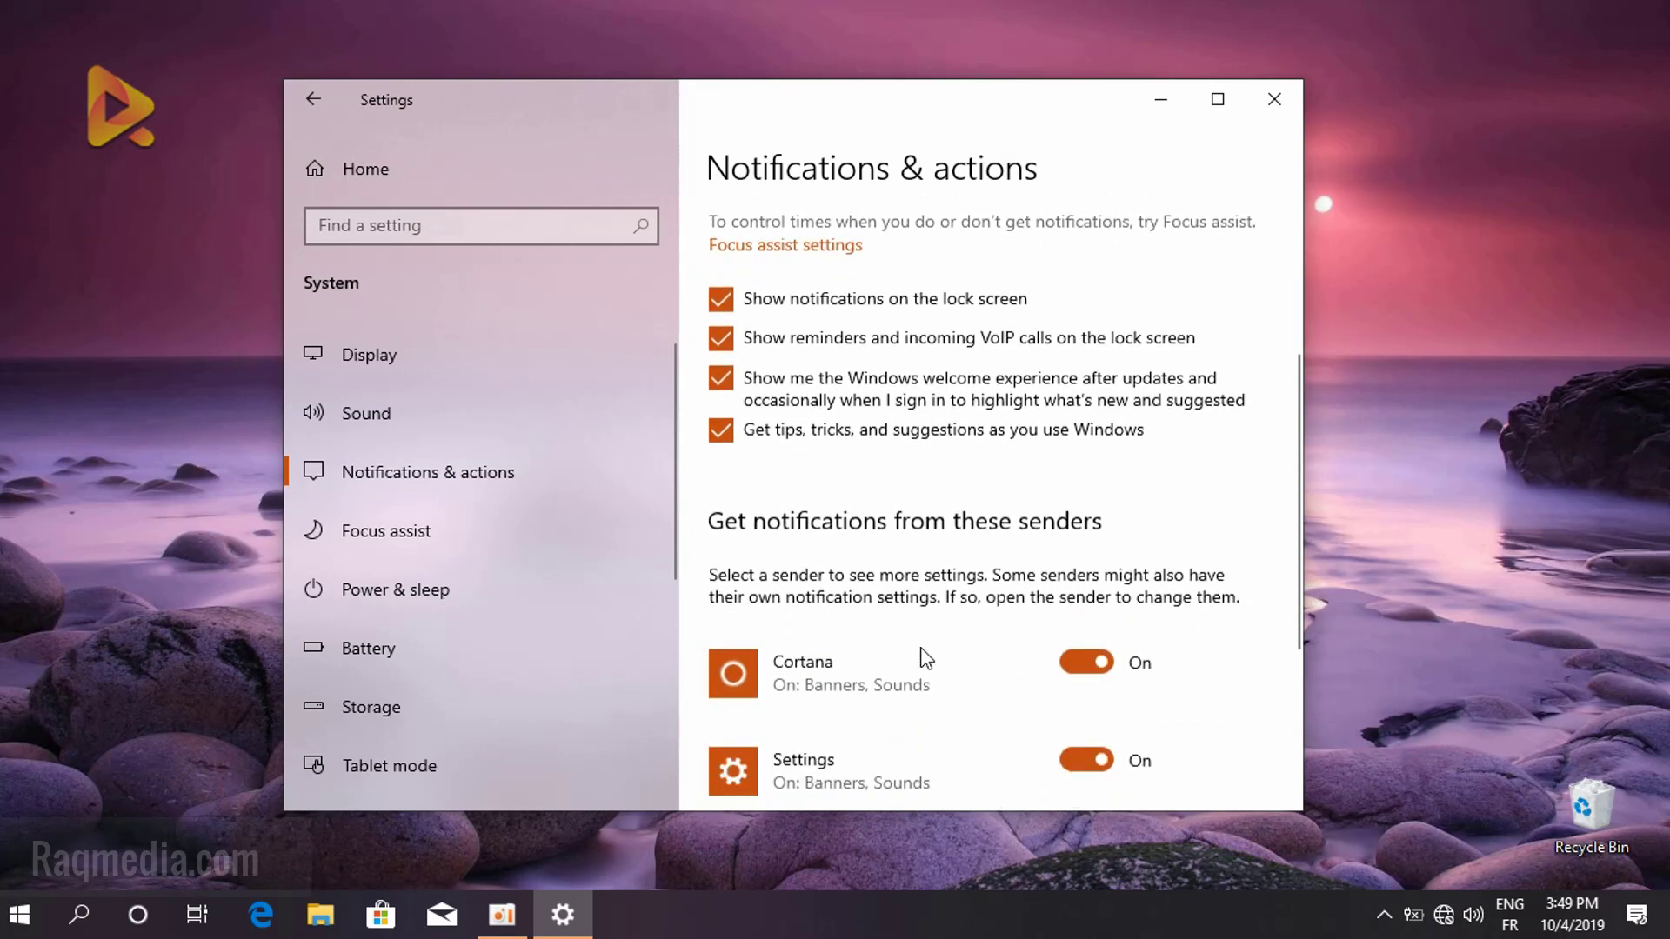
Turn off notifications from the Cortana sender in Notifications & actions
scroll(830, 740, down, 2)
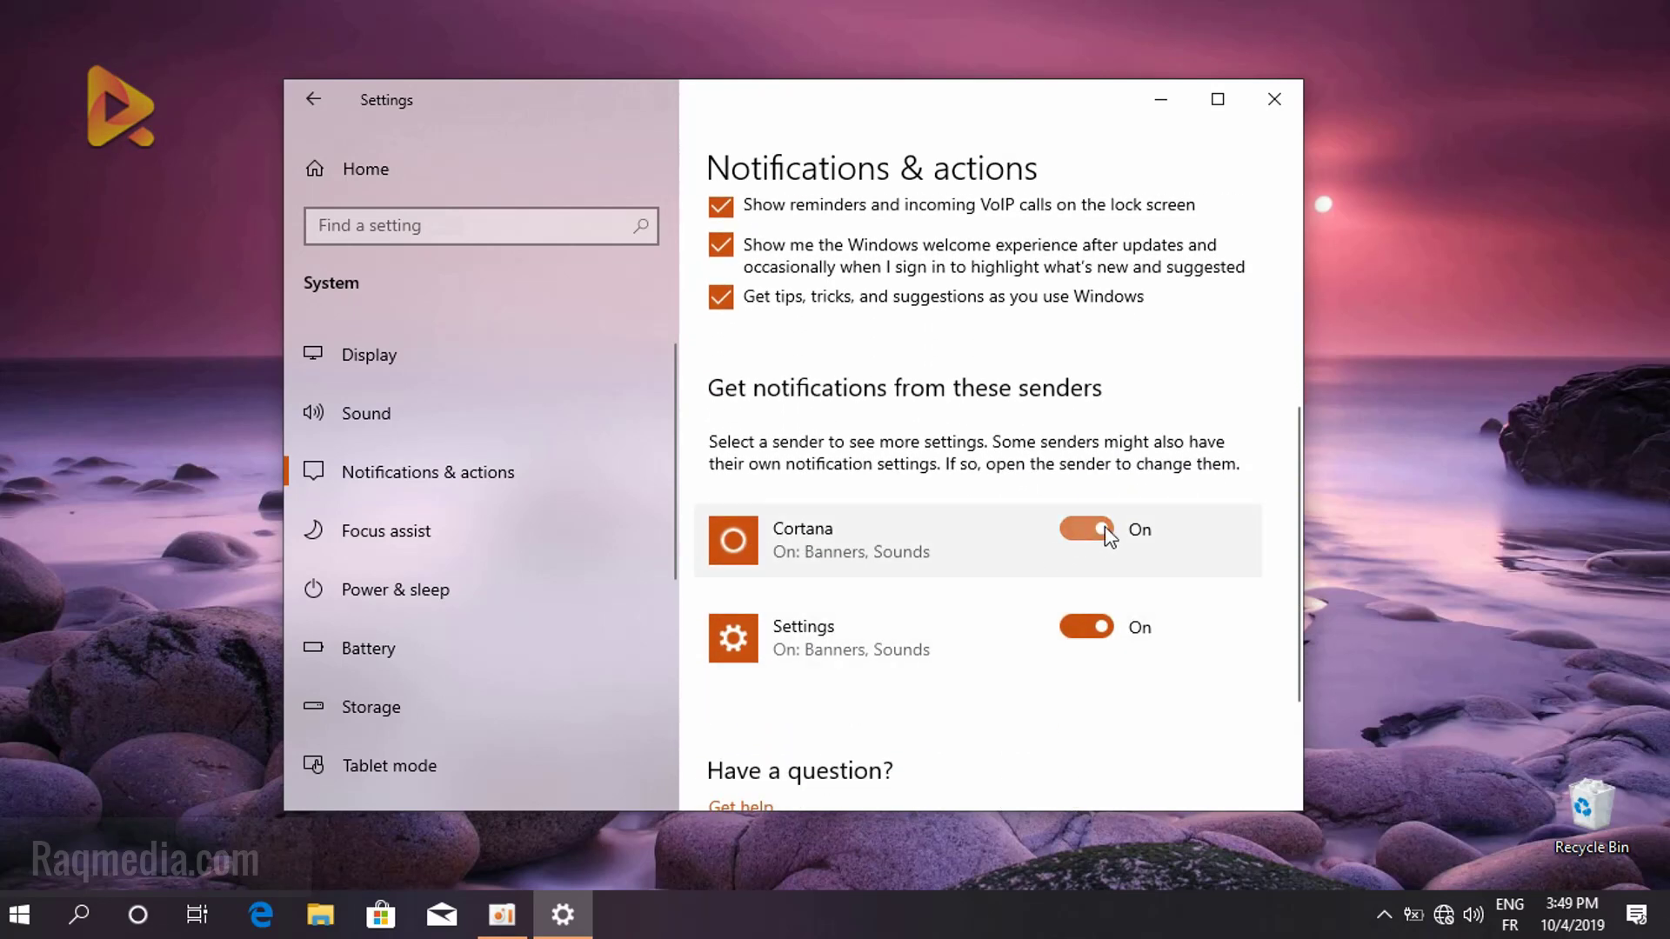
click(1082, 533)
click(1082, 530)
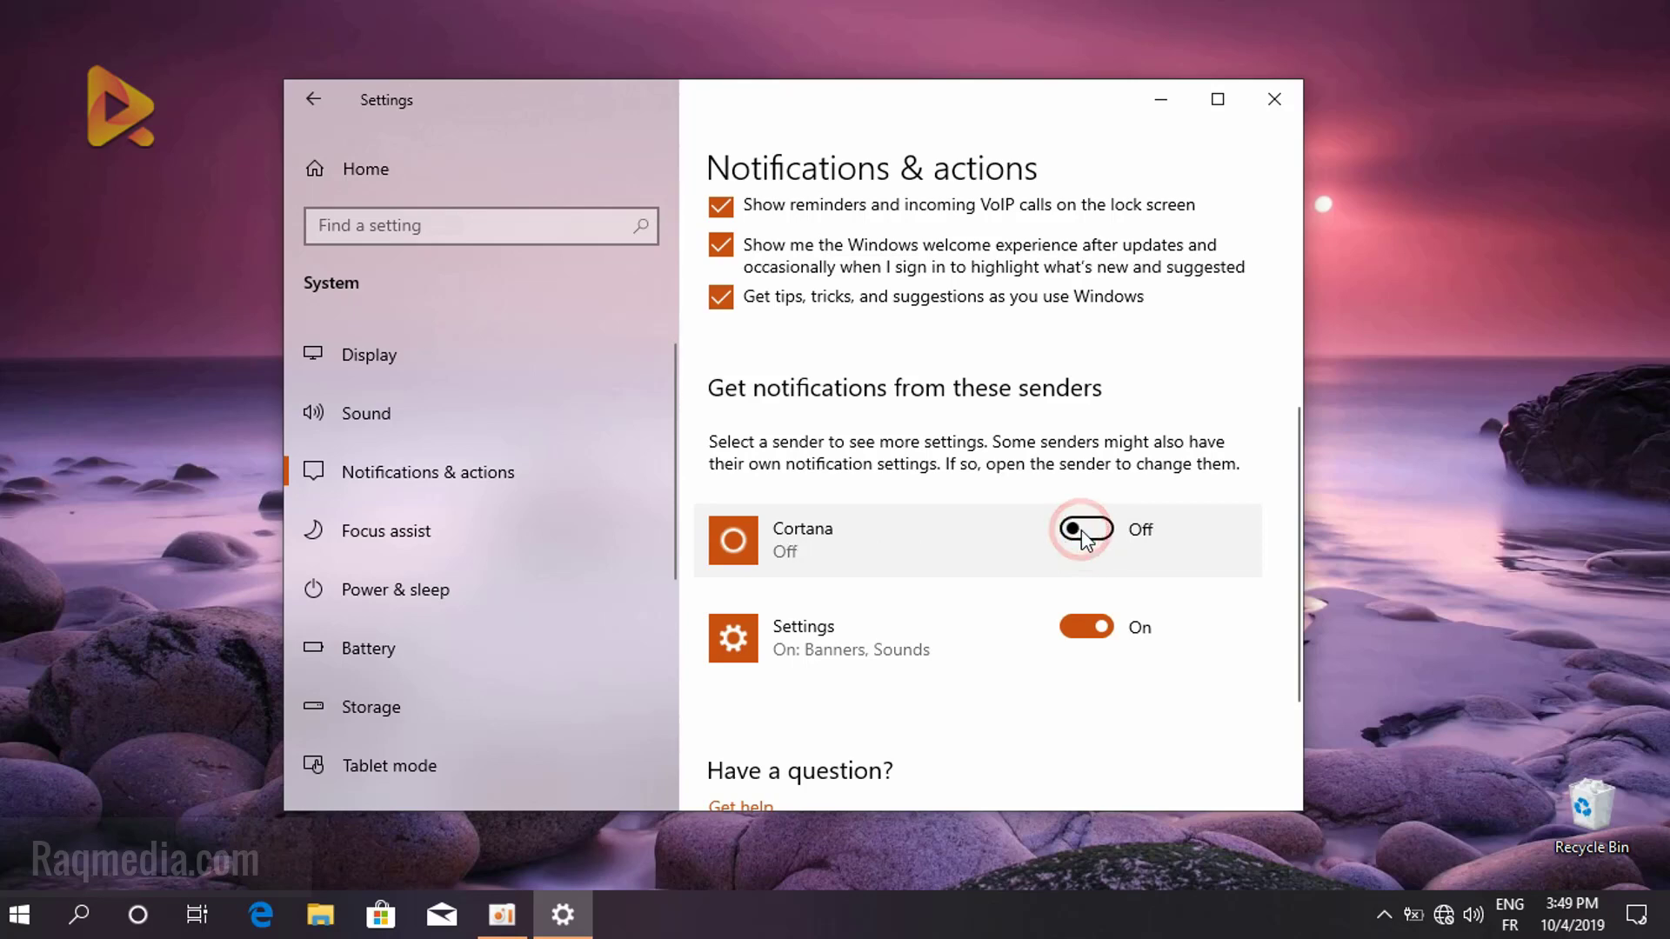
scroll(860, 682, down, 2)
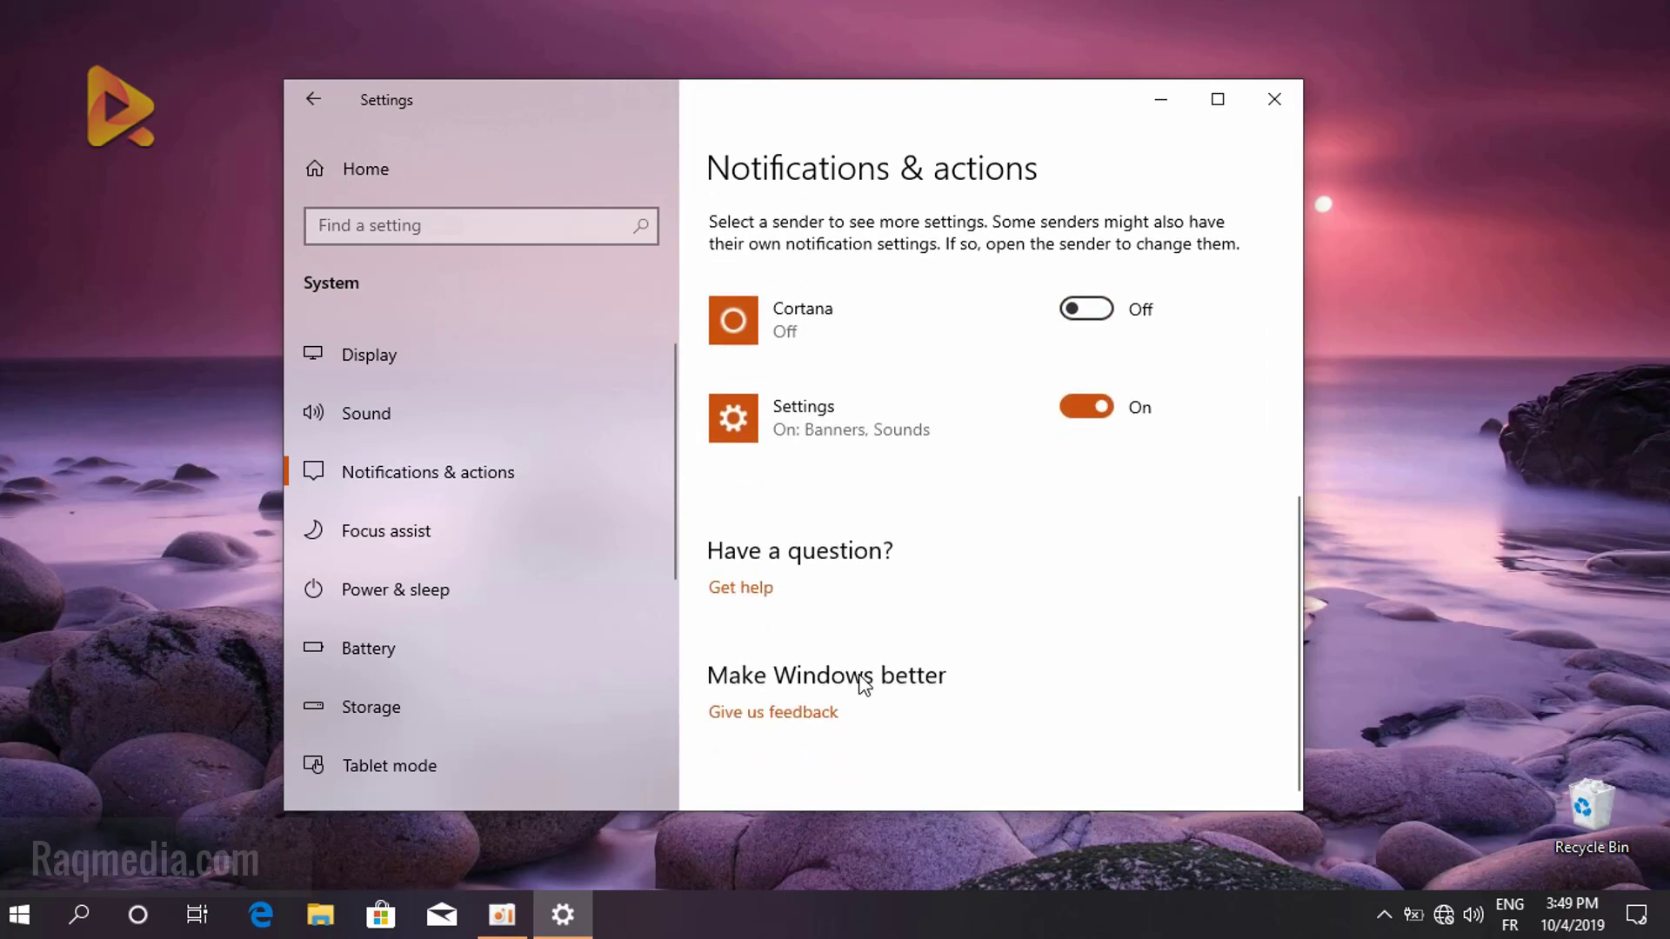
scroll(827, 688, up, 5)
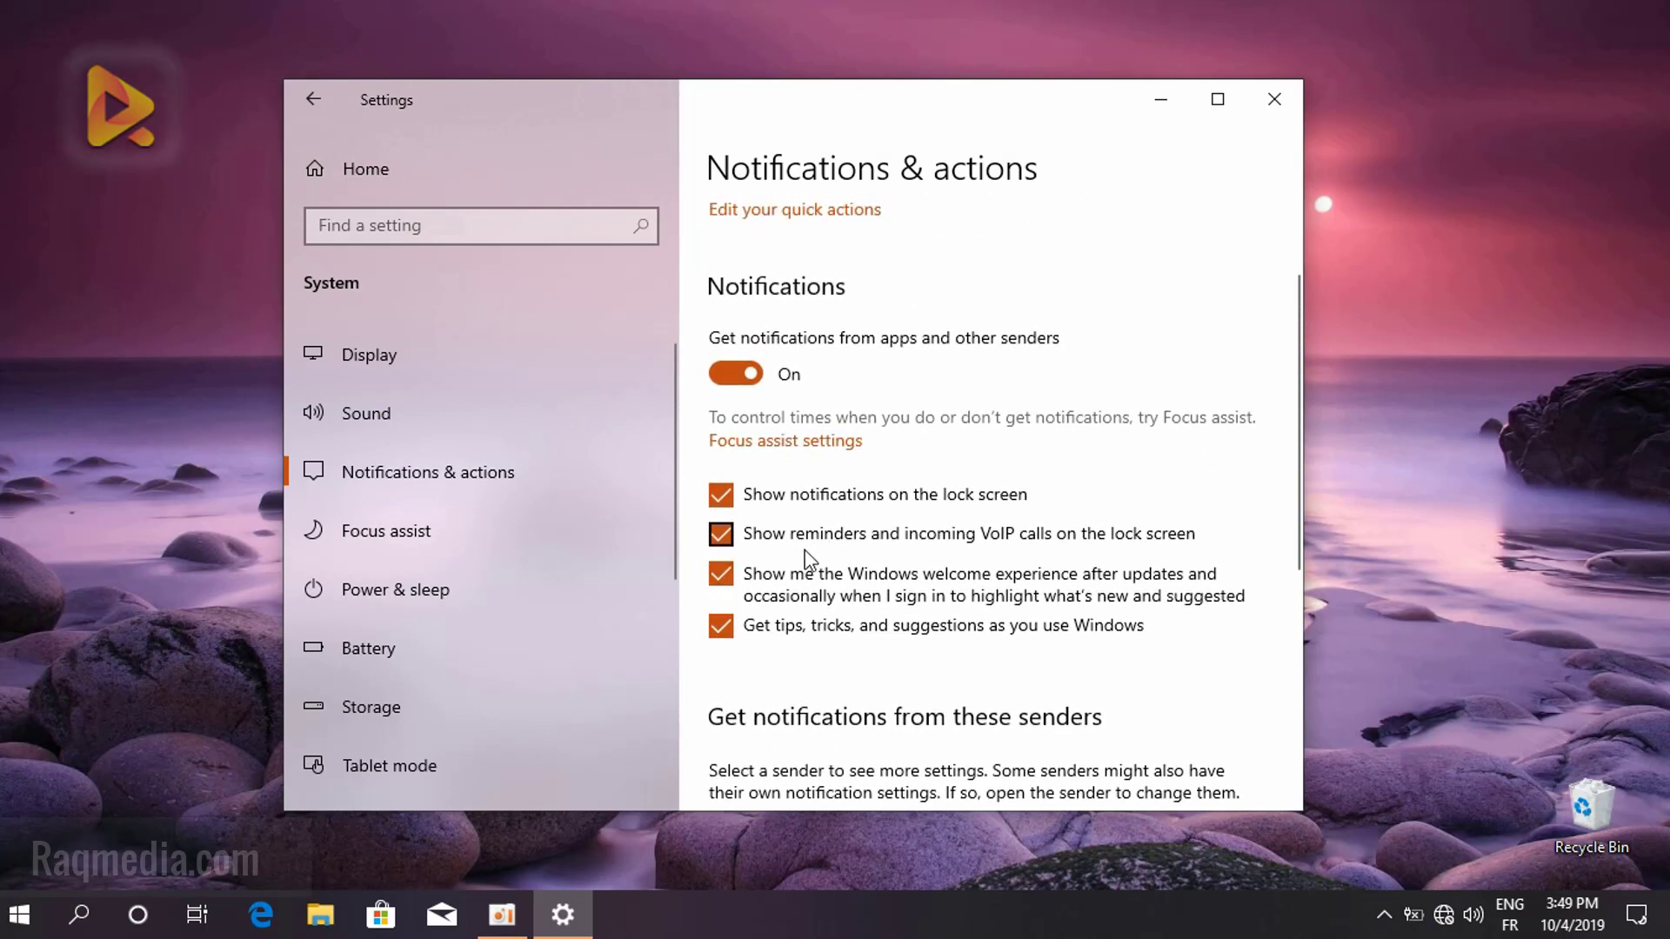
scroll(870, 435, up, 2)
Open the Sound page under System and examine its output, input and advanced sound options
click(435, 388)
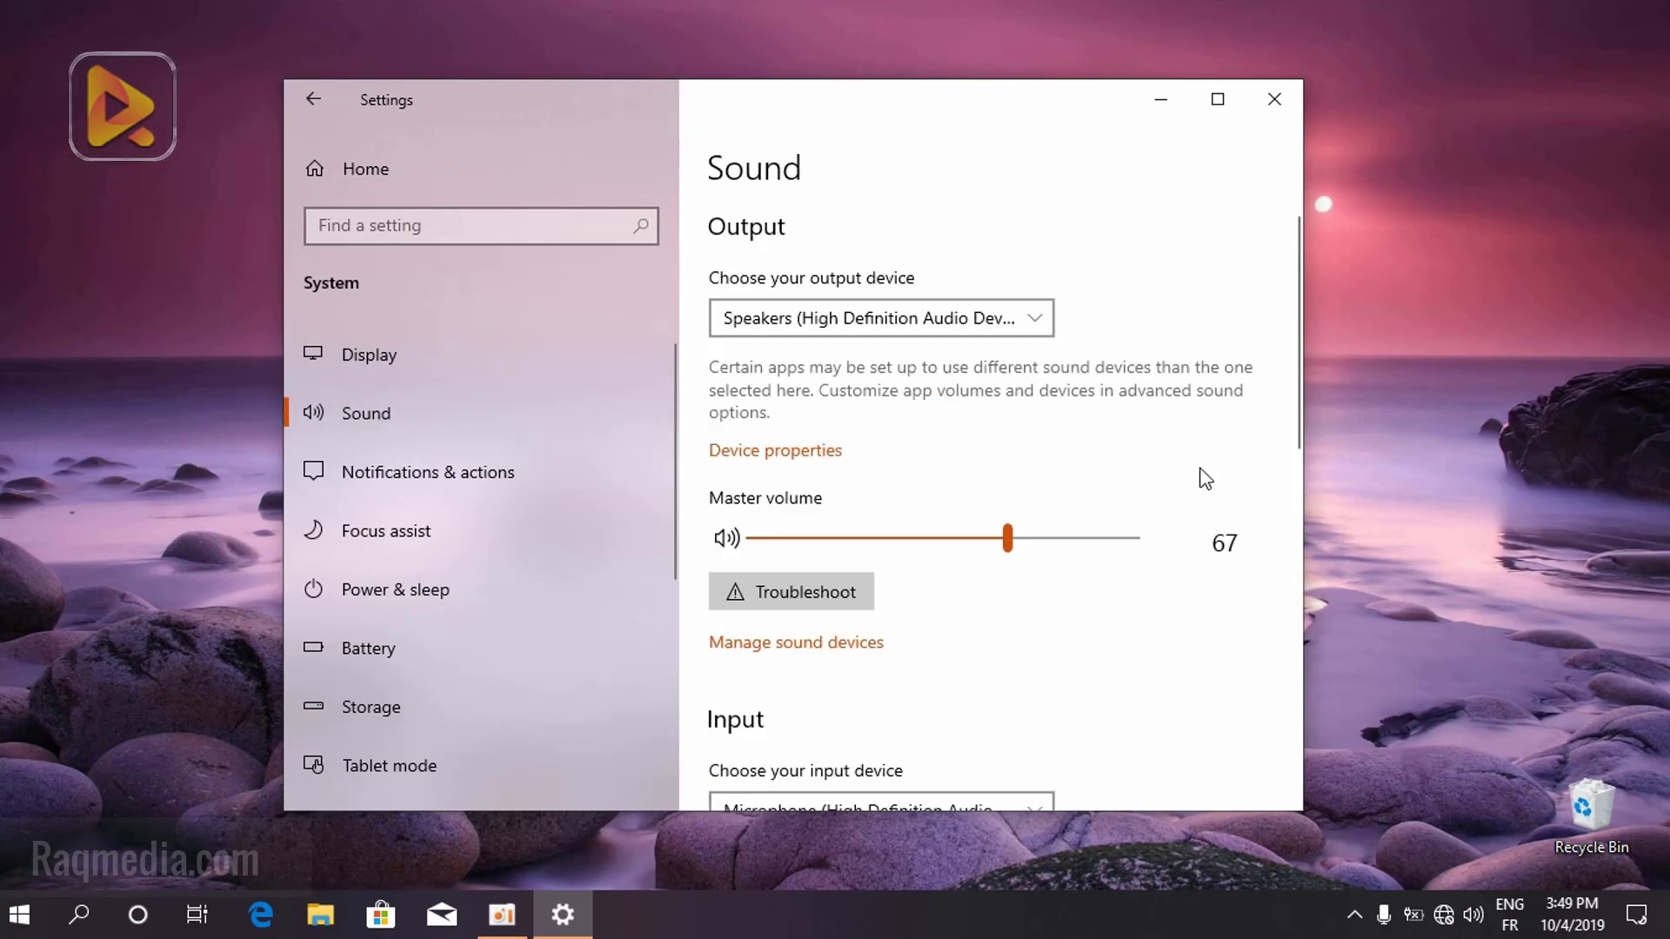
scroll(706, 456, down, 5)
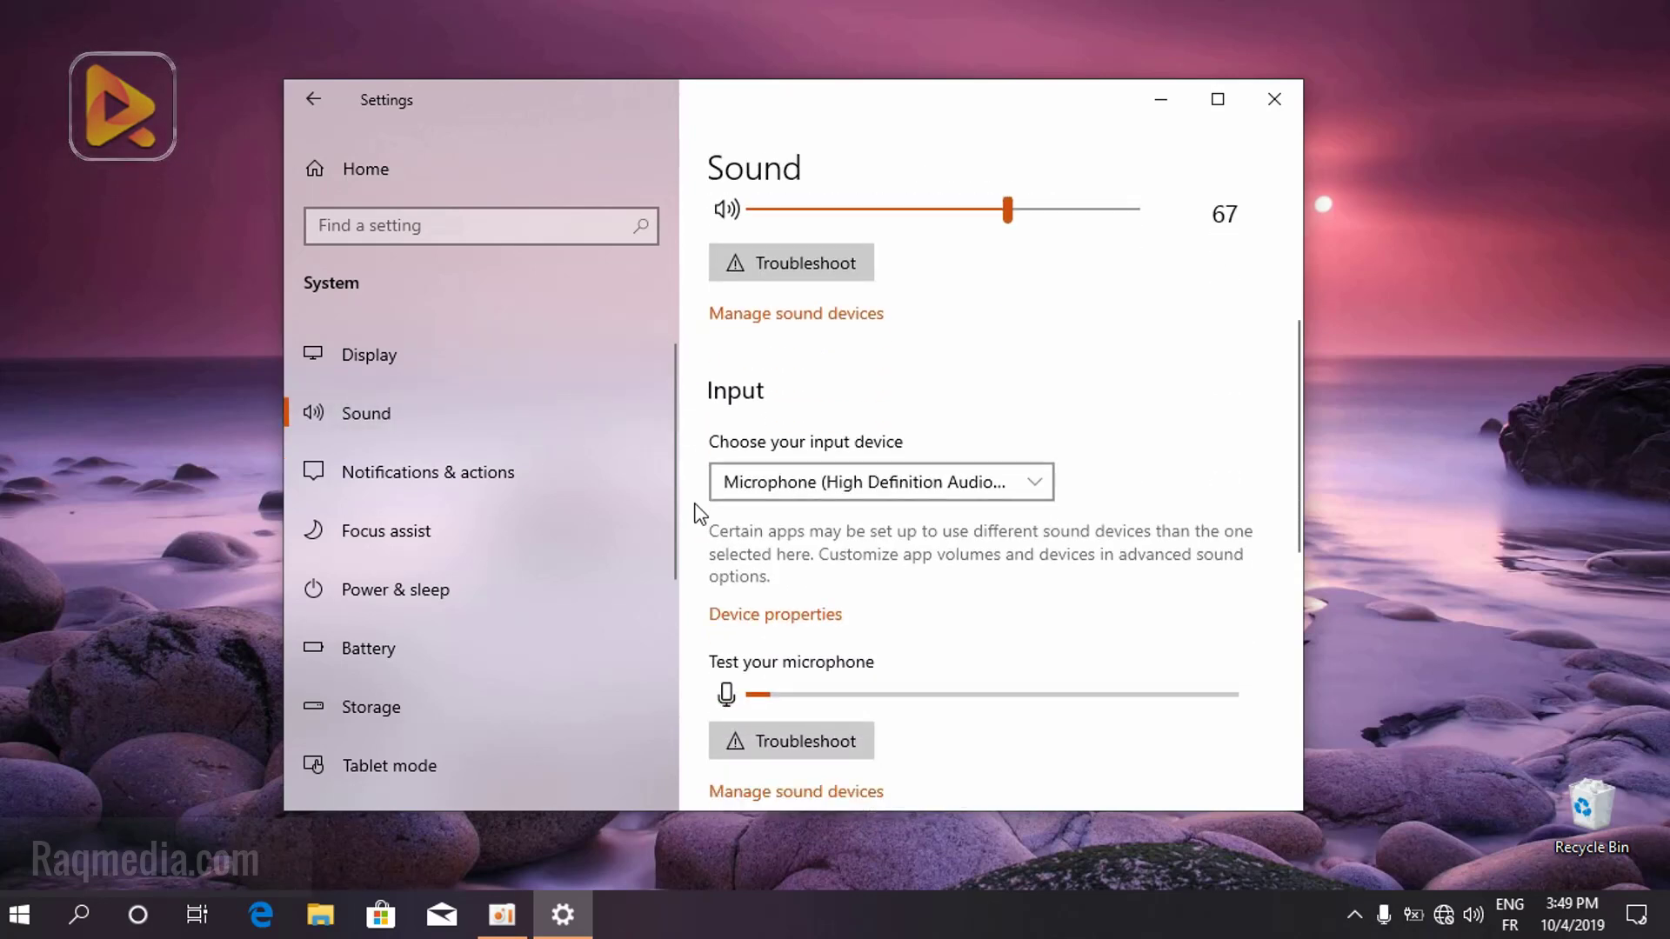
scroll(700, 513, down, 6)
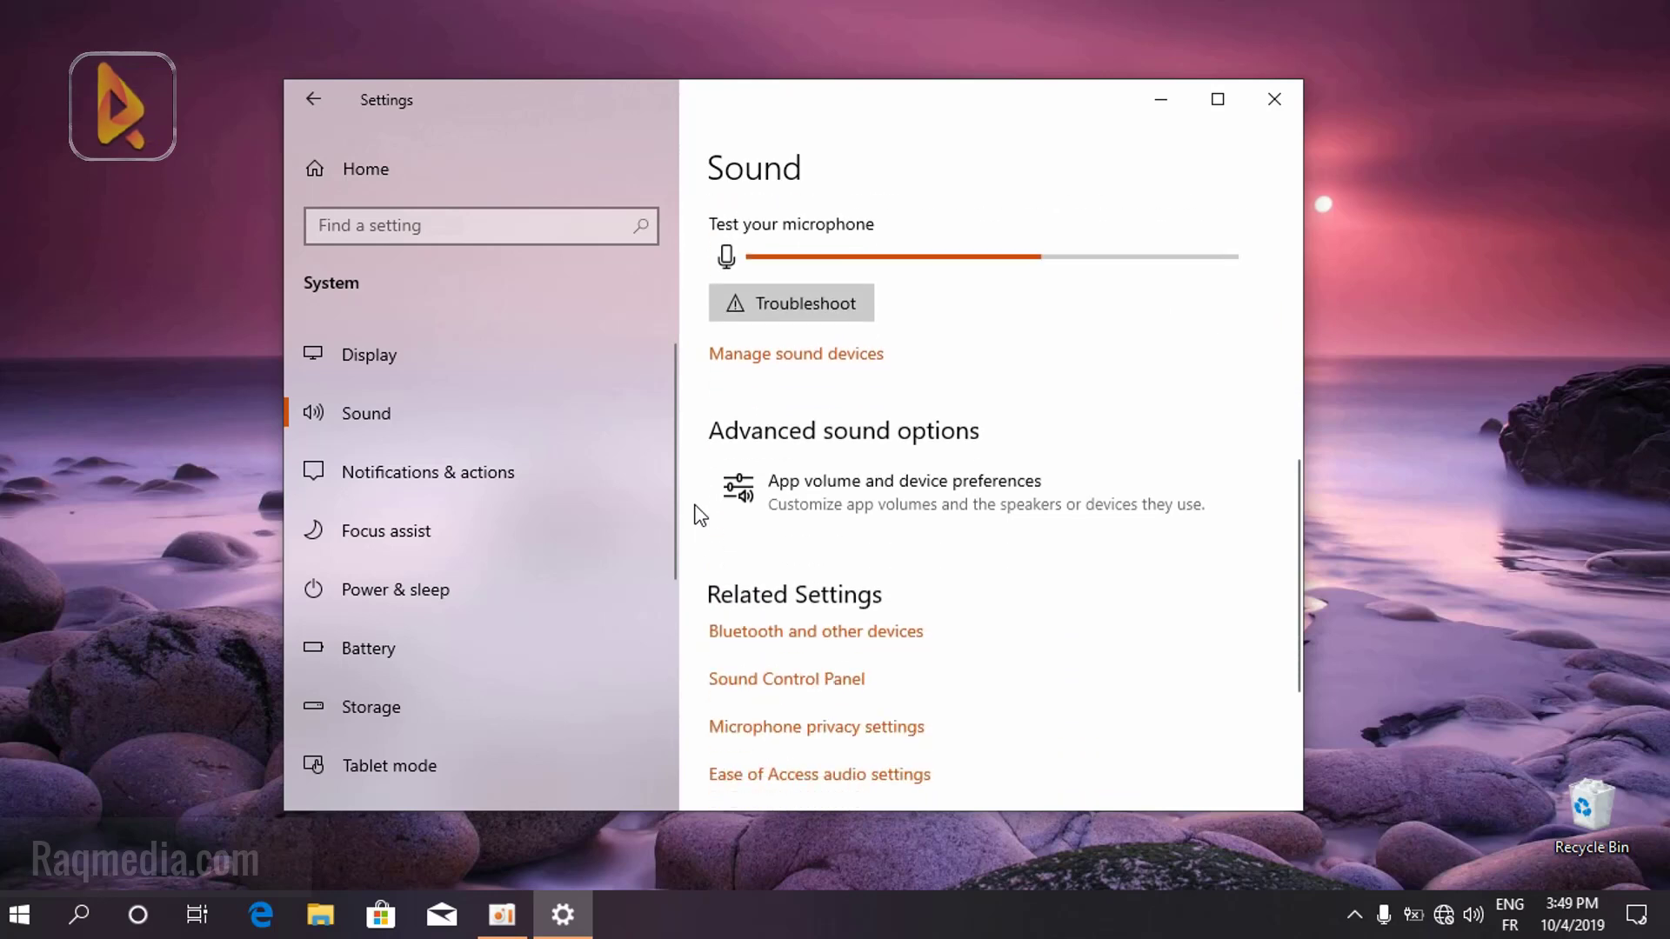
scroll(700, 514, up, 7)
scroll(701, 515, up, 5)
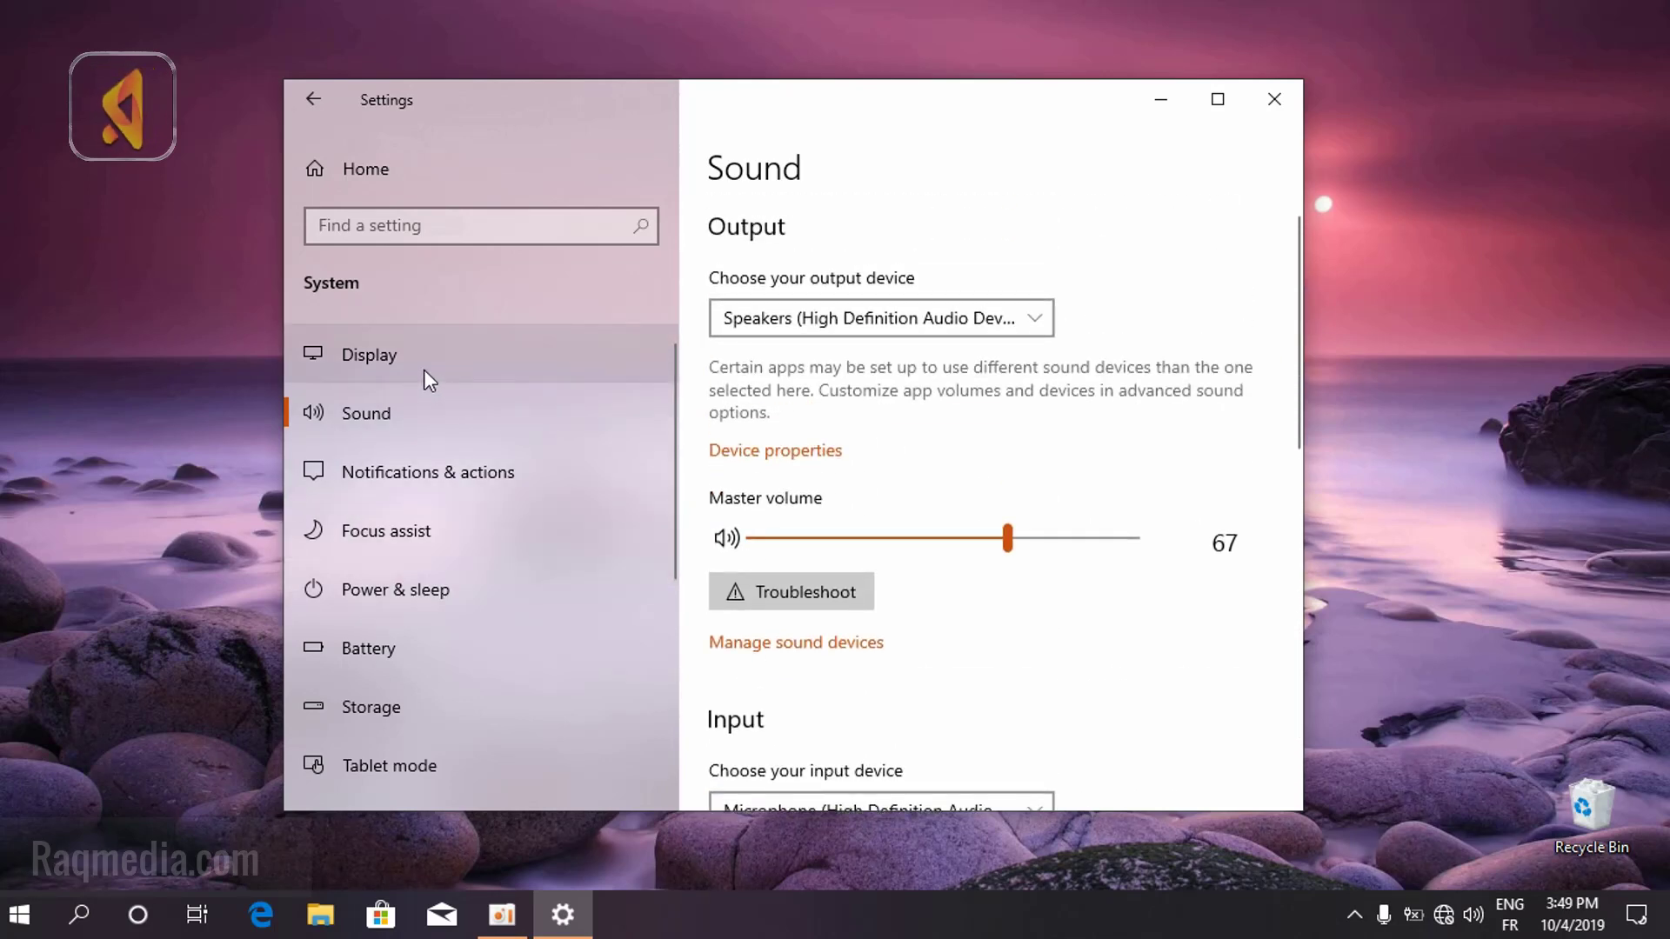
Return to the Settings home, open Sign-in options under Accounts, and examine the available sign-in methods
click(302, 88)
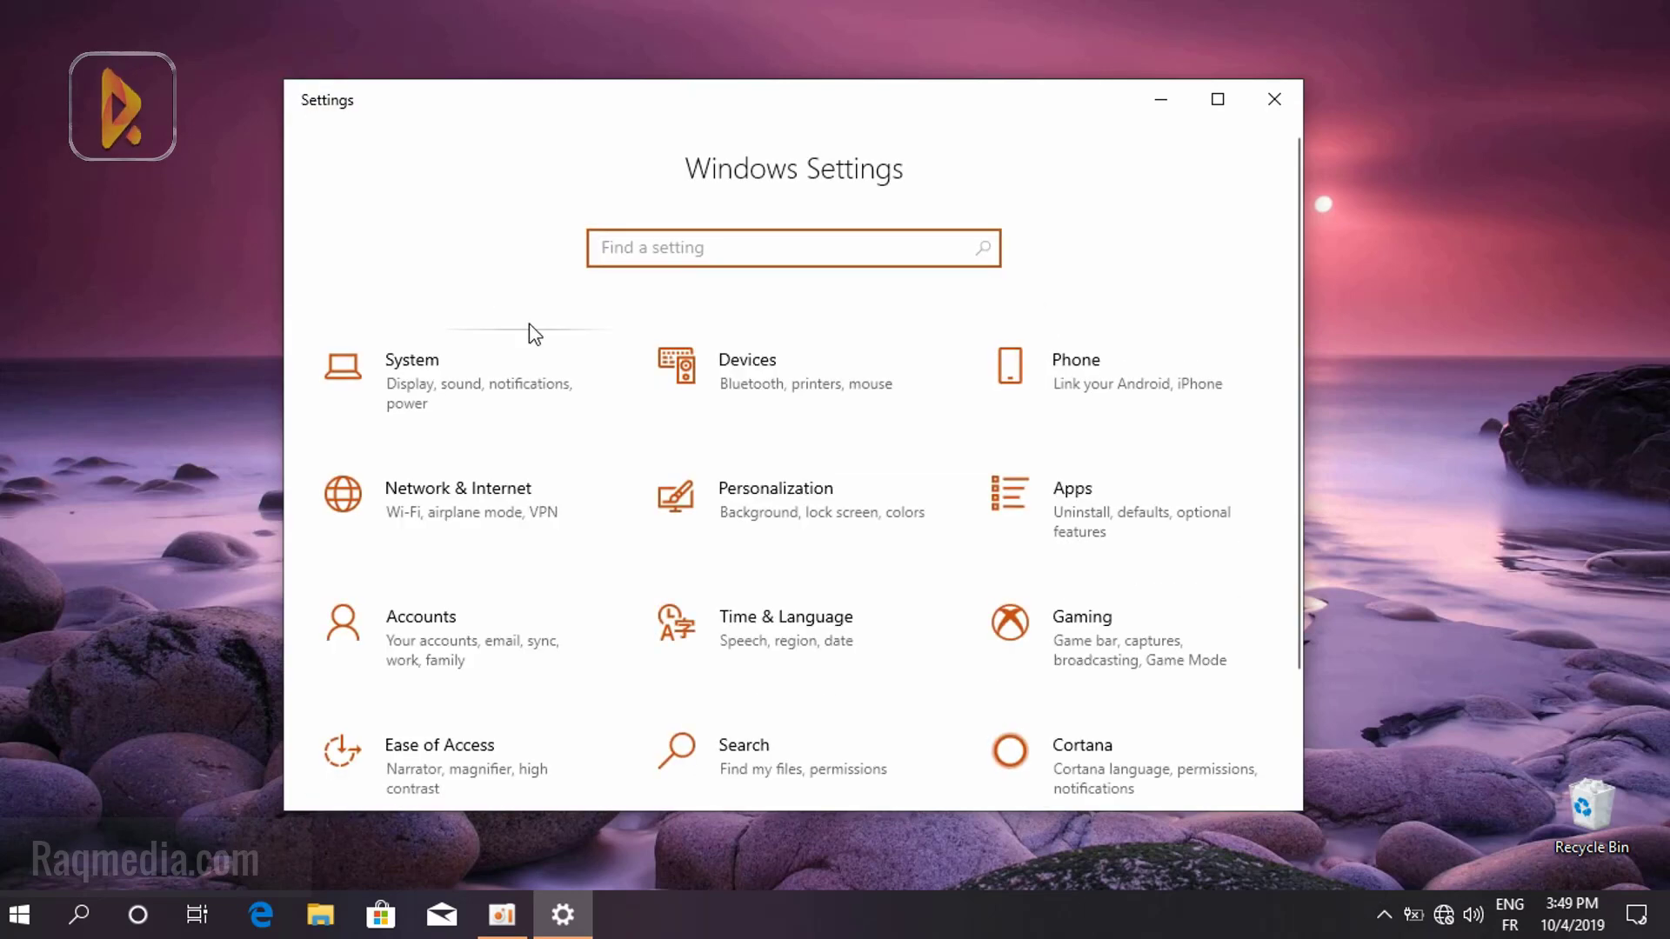
click(478, 641)
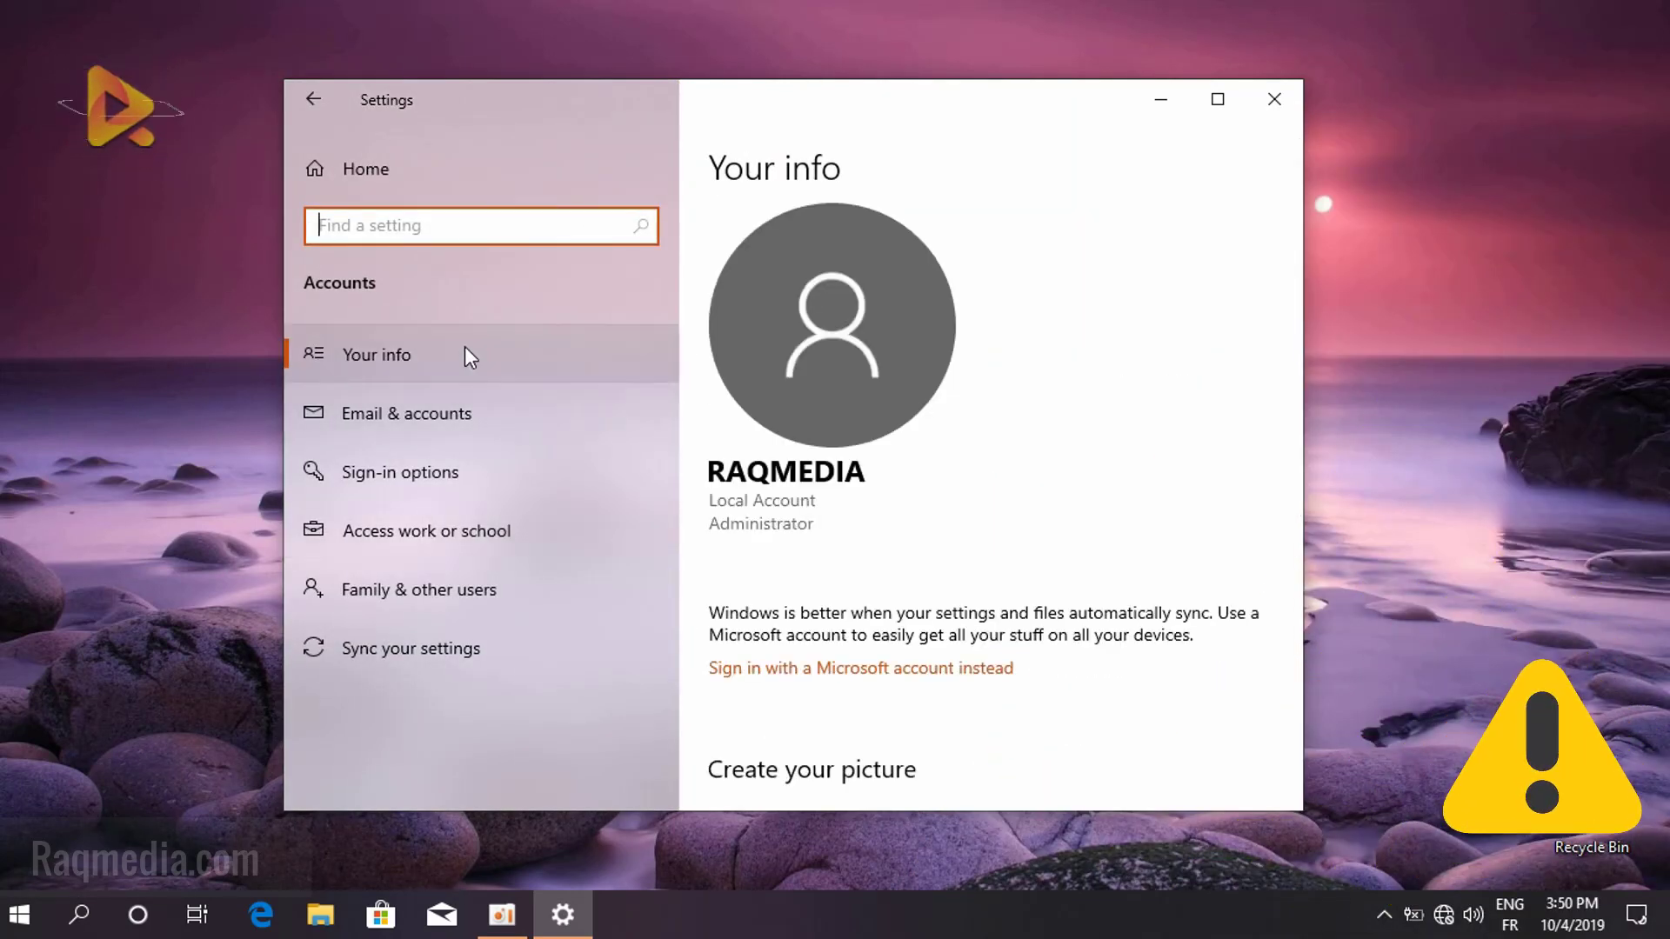
click(468, 470)
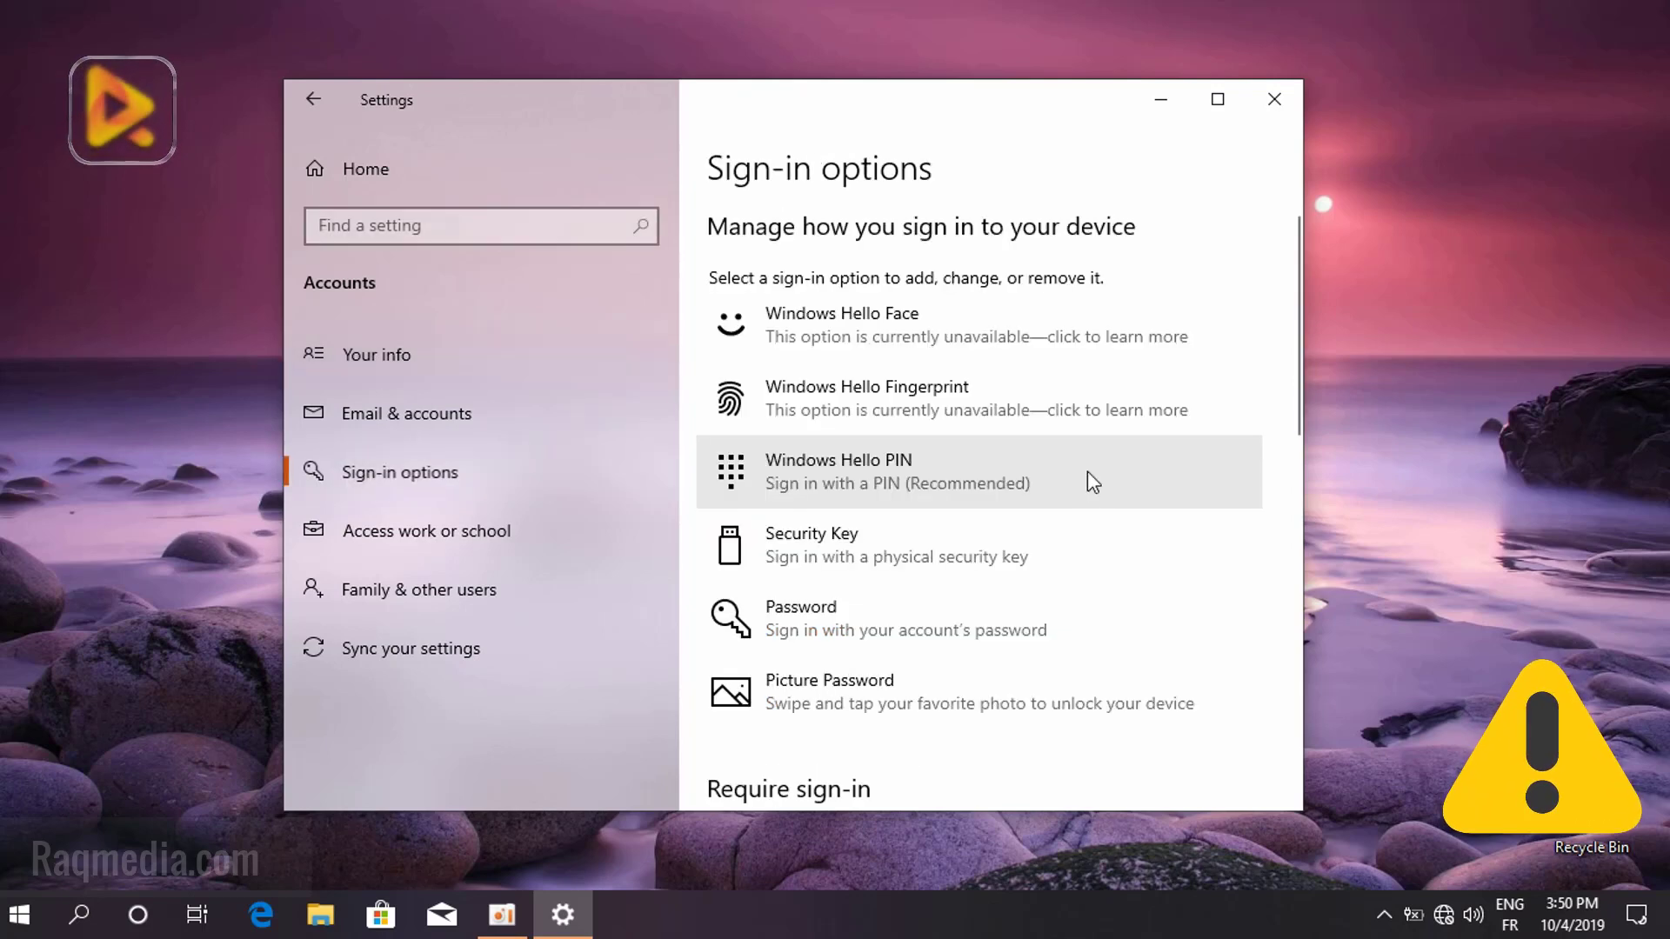
scroll(1075, 674, down, 2)
scroll(1076, 674, up, 2)
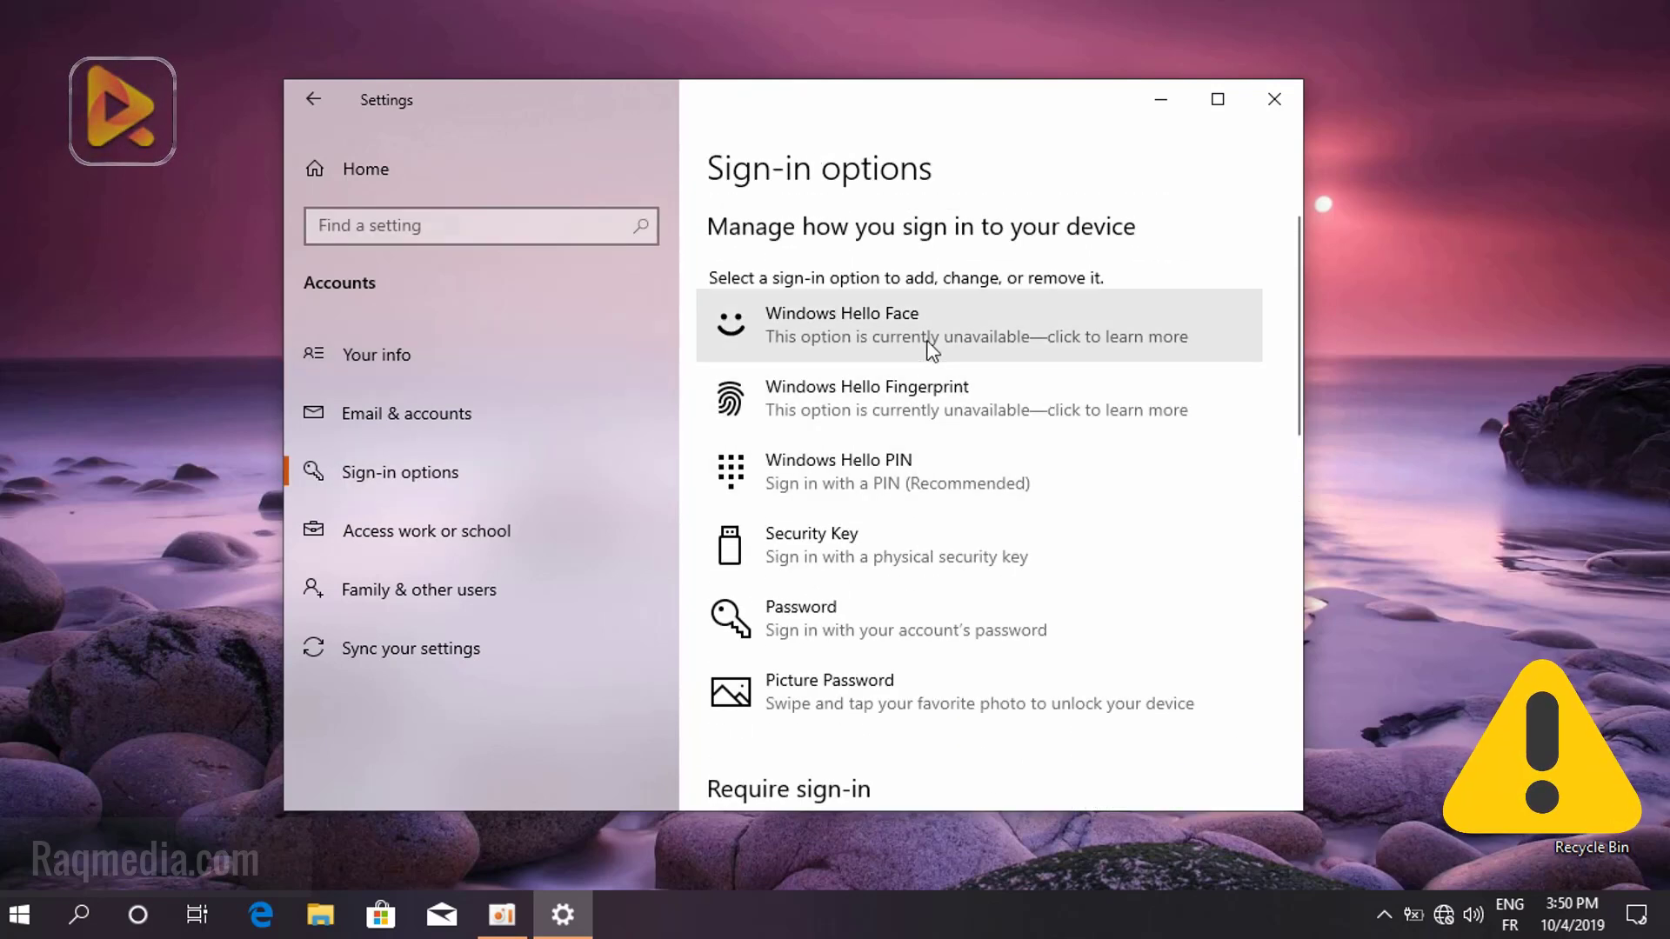
In the Privacy section of Sign-in options, turn off using sign-in info to automatically finish device setup after an update or restart
scroll(887, 437, down, 2)
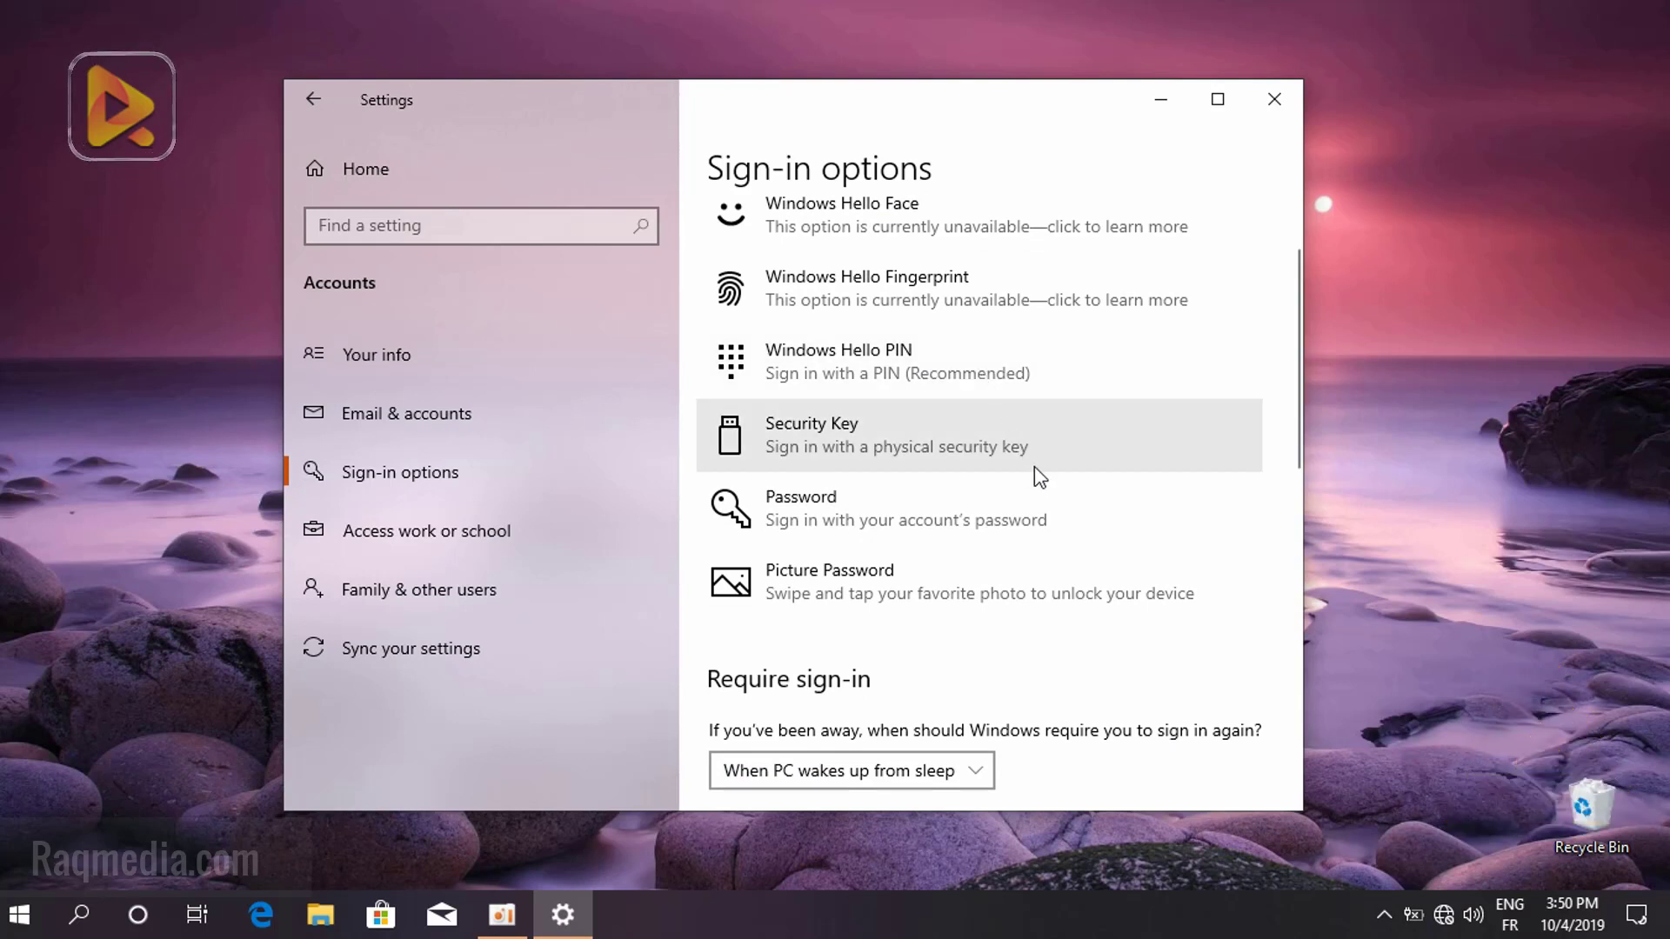
scroll(1051, 619, down, 5)
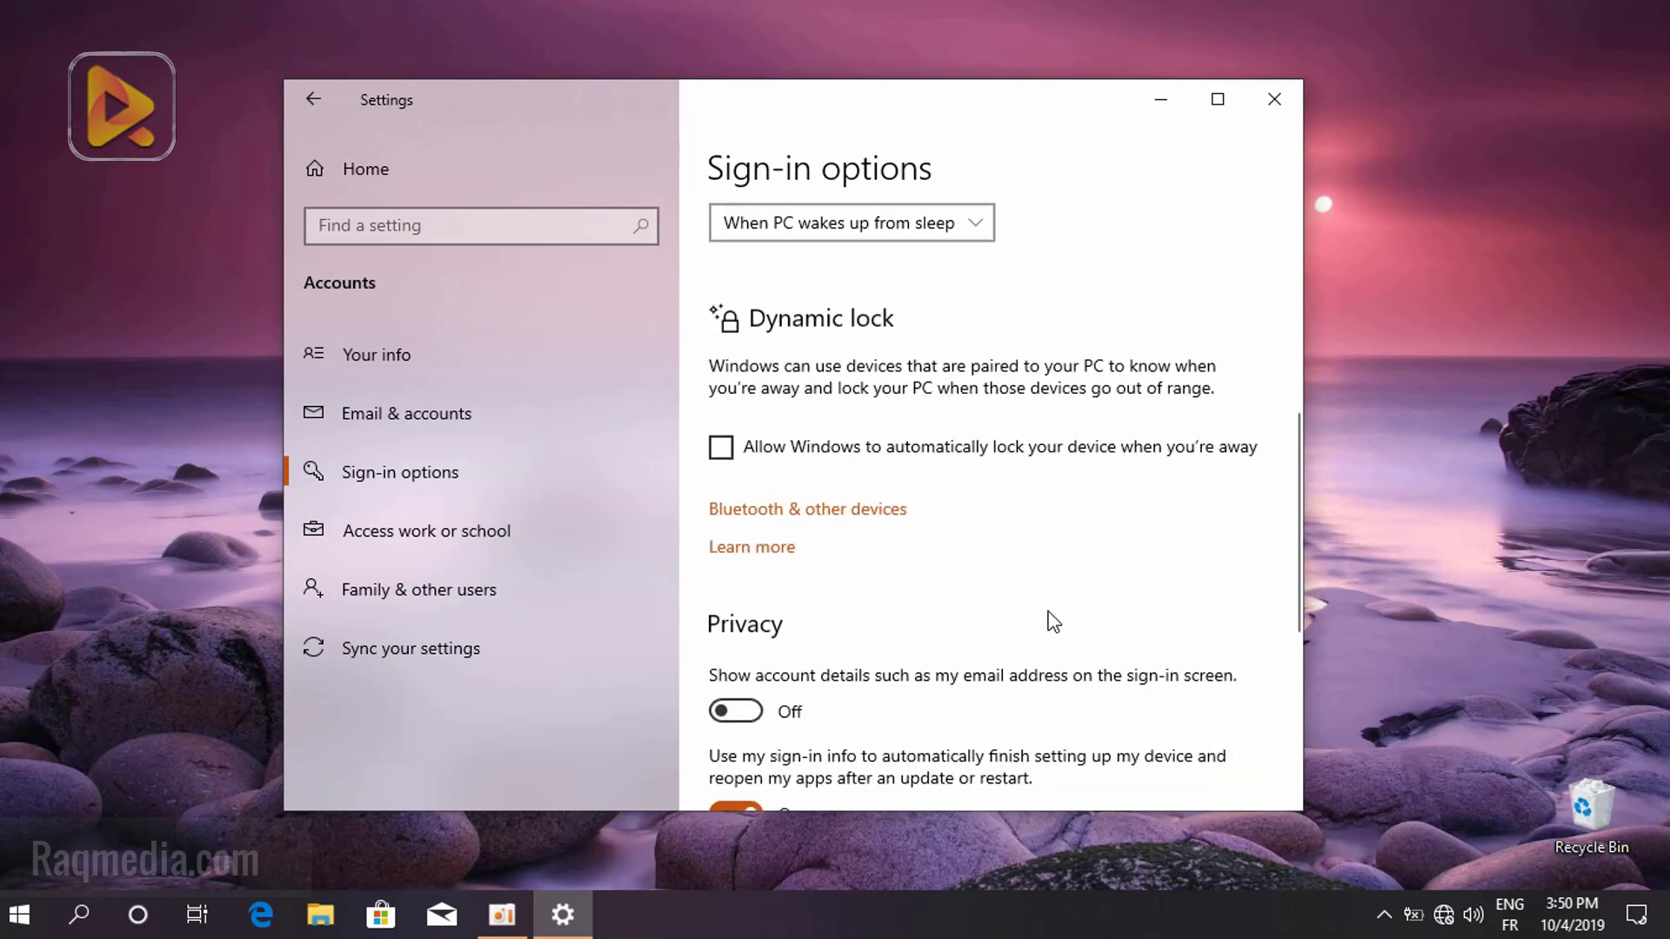
scroll(1052, 619, down, 3)
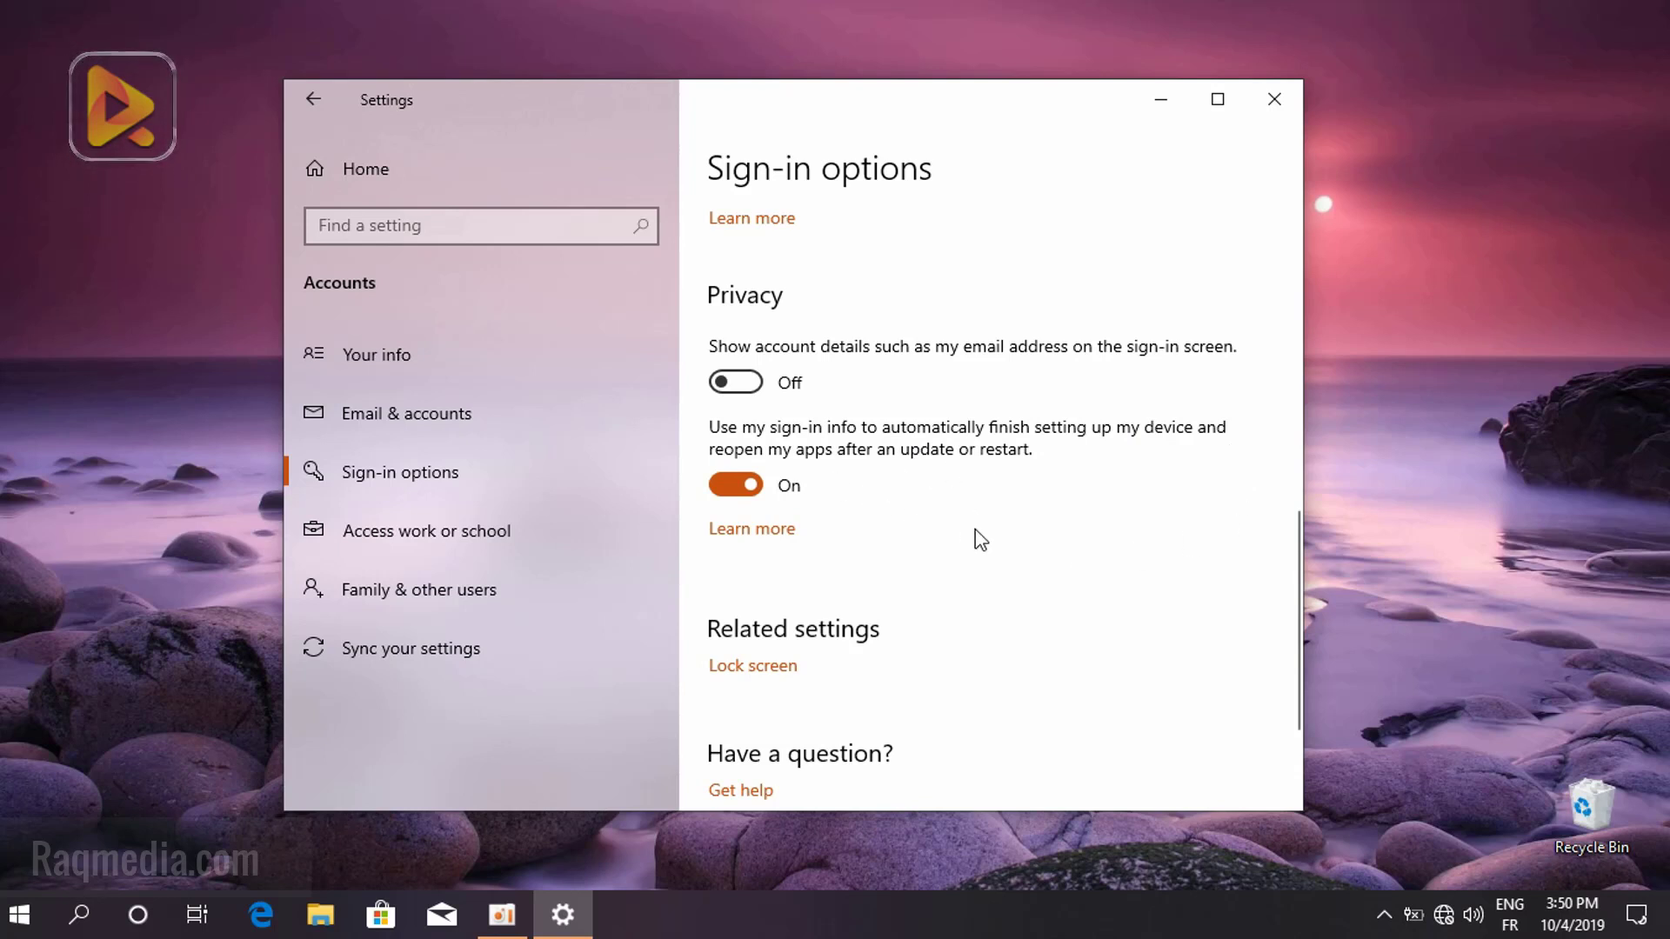
scroll(978, 541, down, 1)
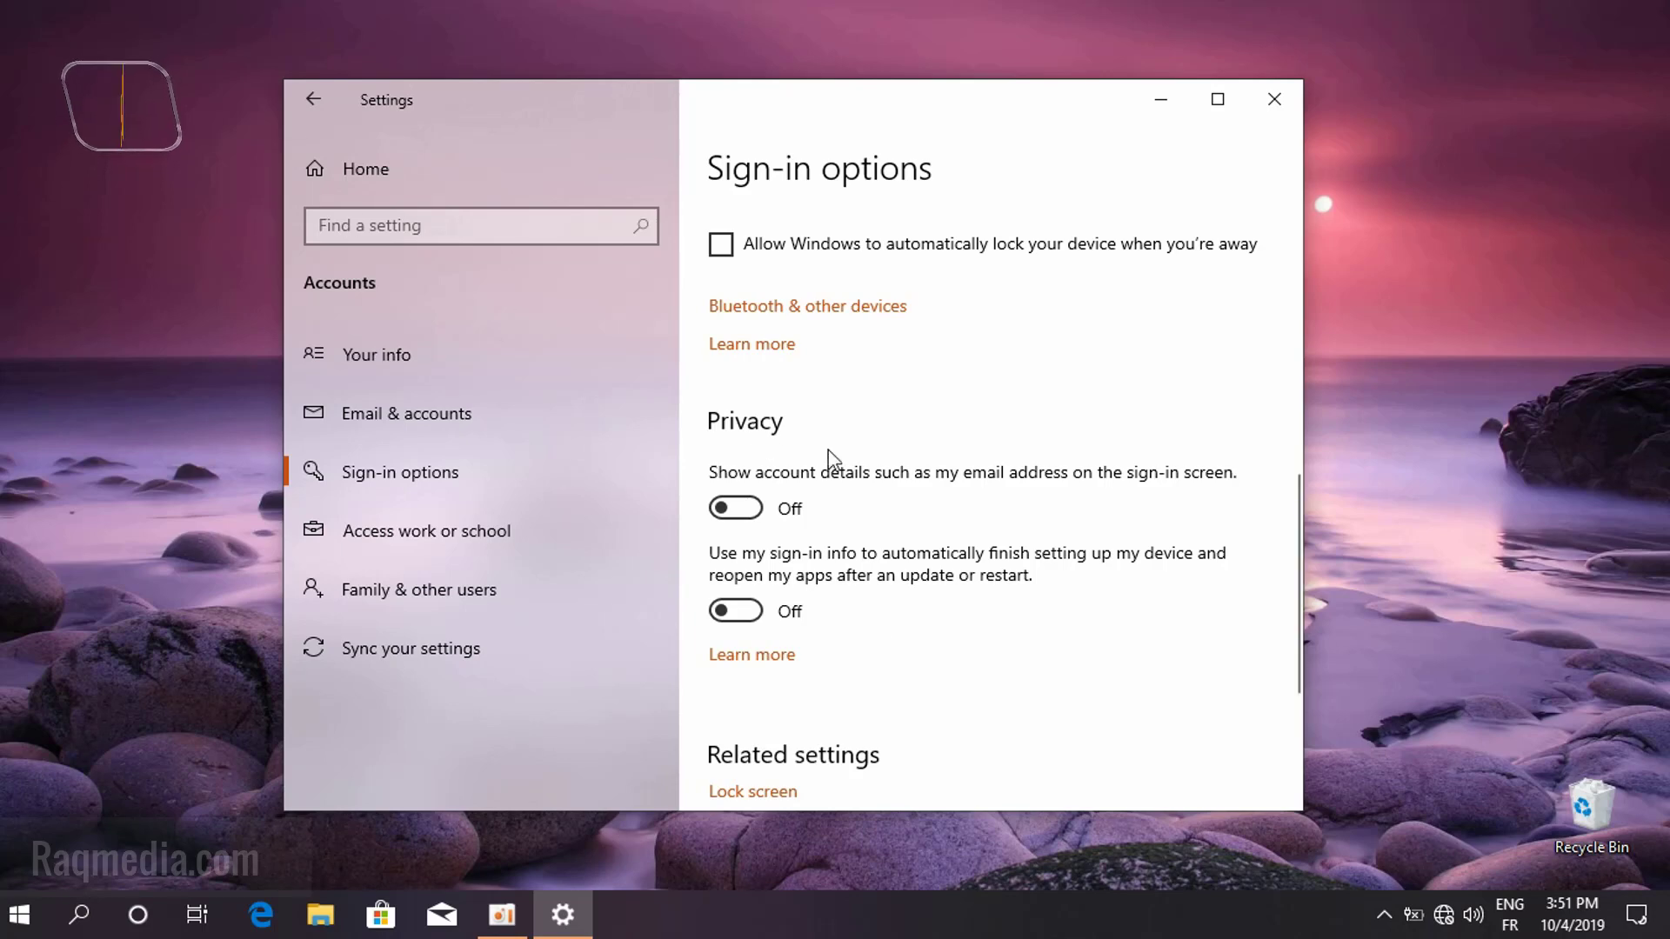
Return to the Settings home, open the Cortana category, and examine the voice, lock screen and language options under Talk to Cortana
click(312, 100)
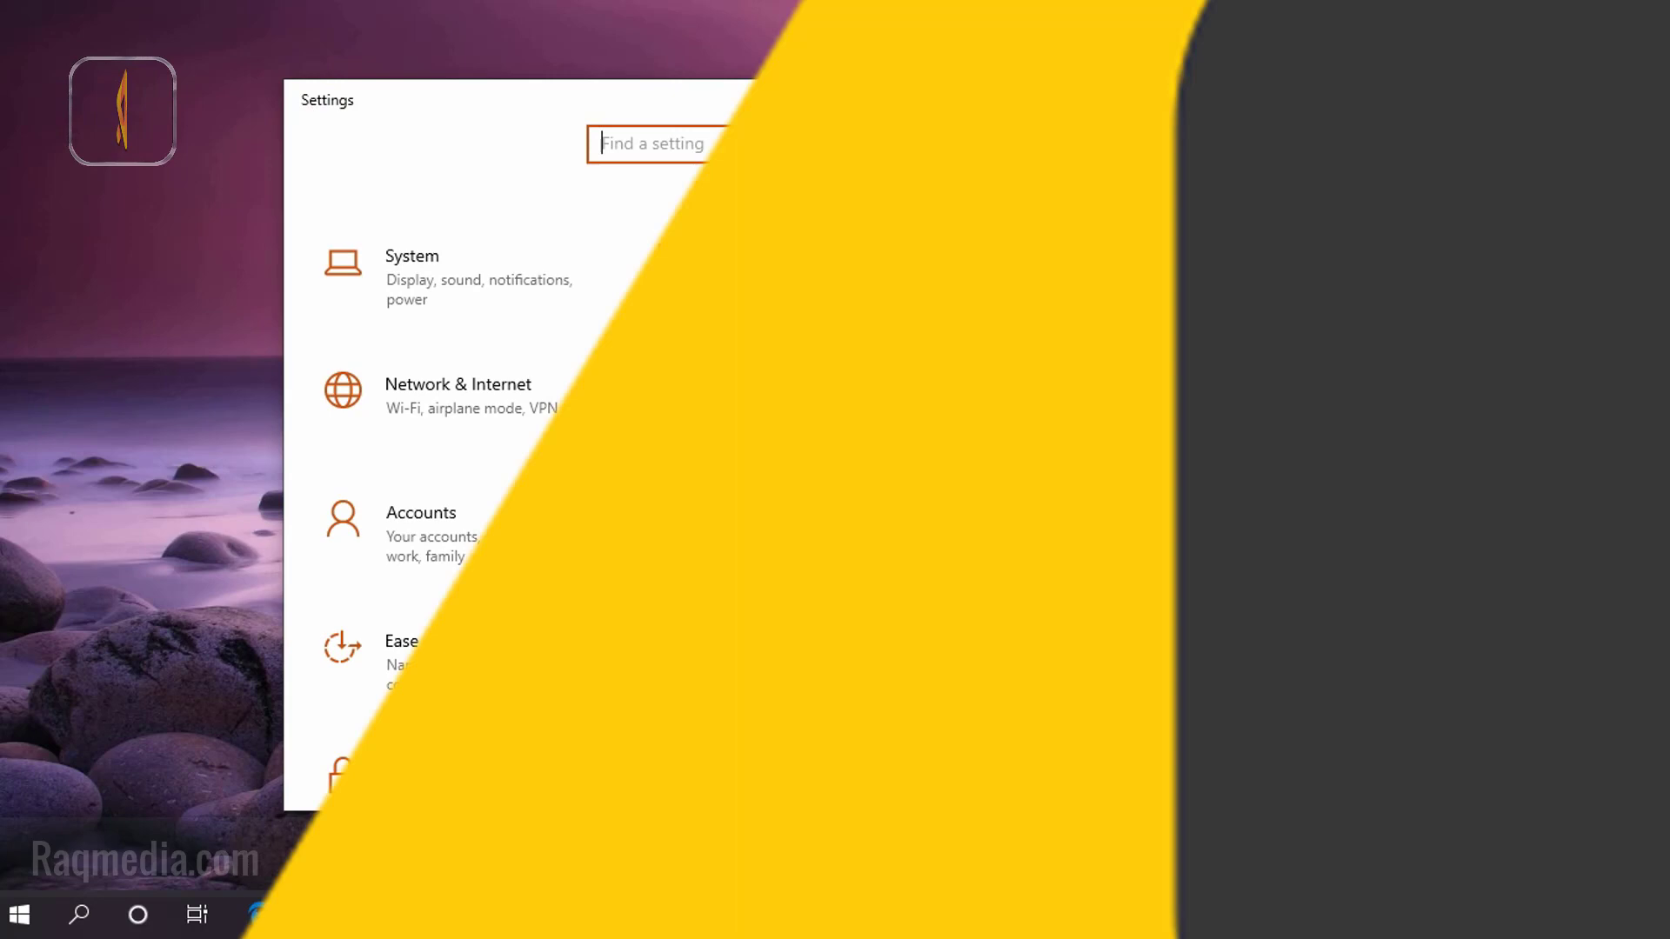
click(1105, 648)
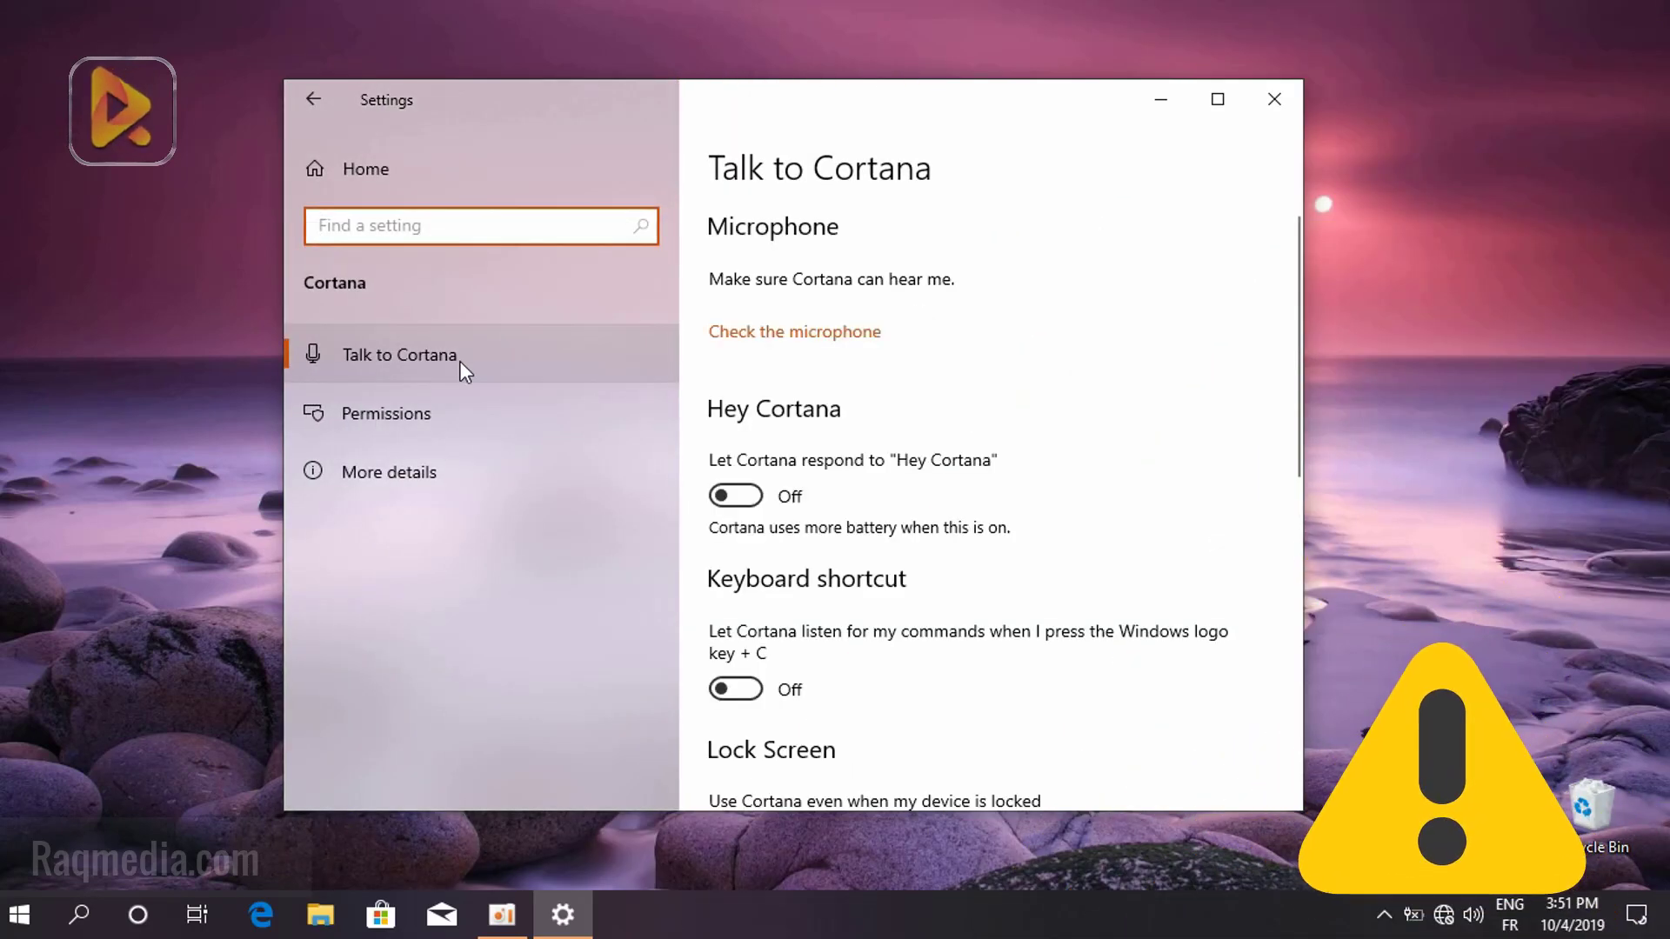
click(459, 362)
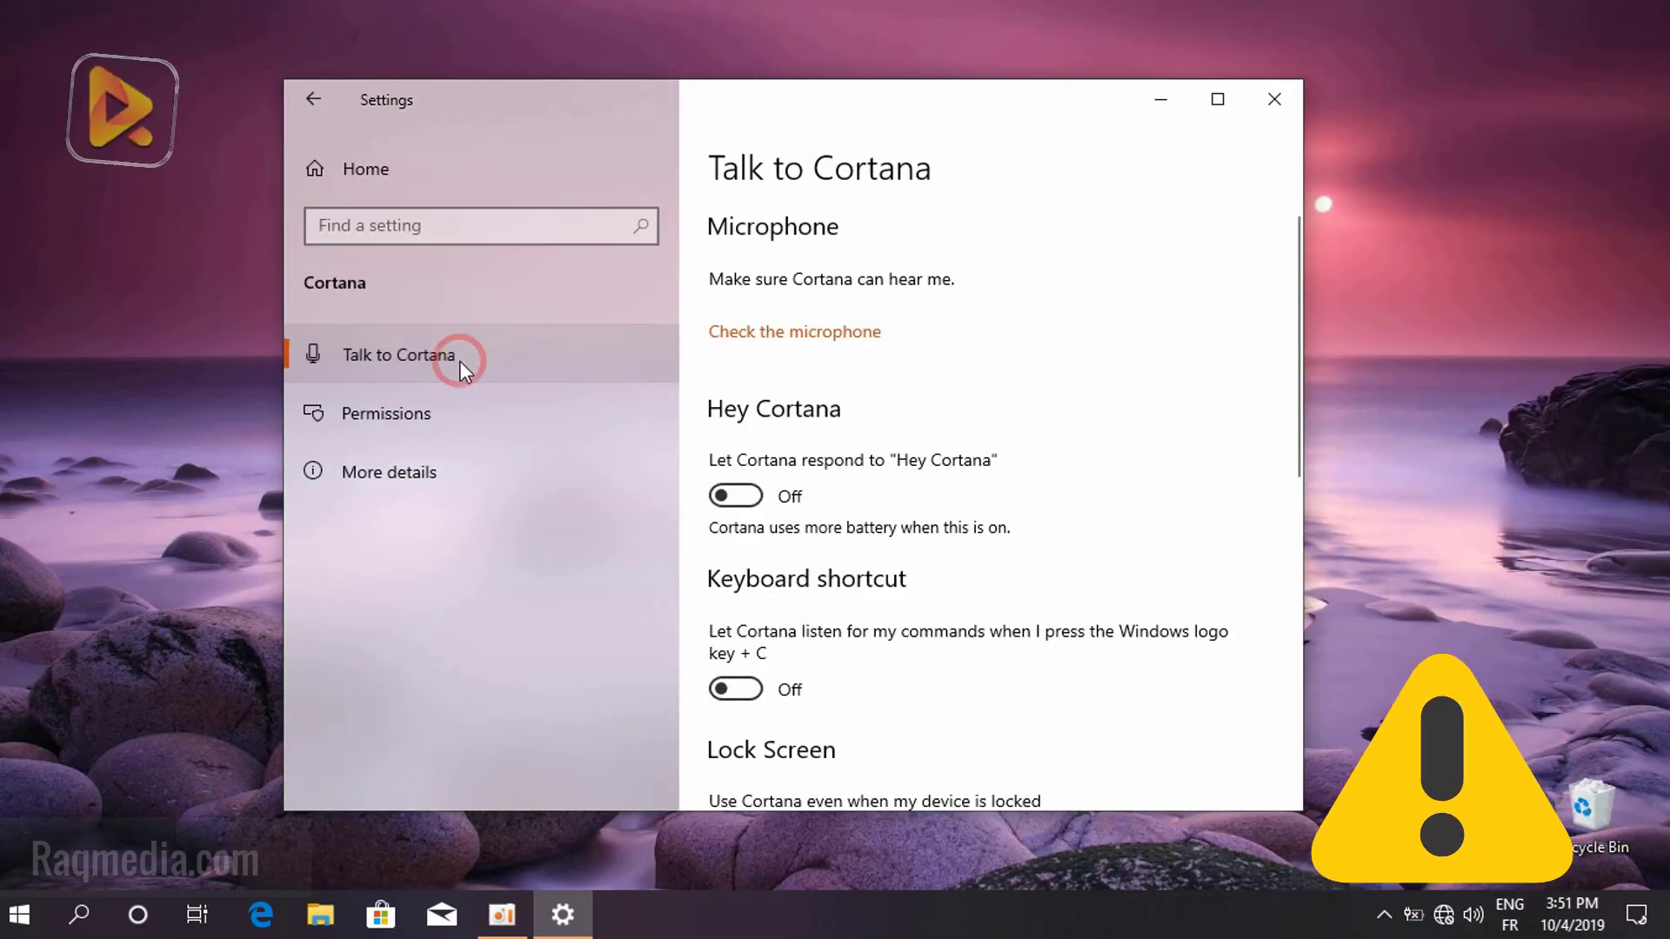
click(438, 281)
scroll(870, 487, down, 4)
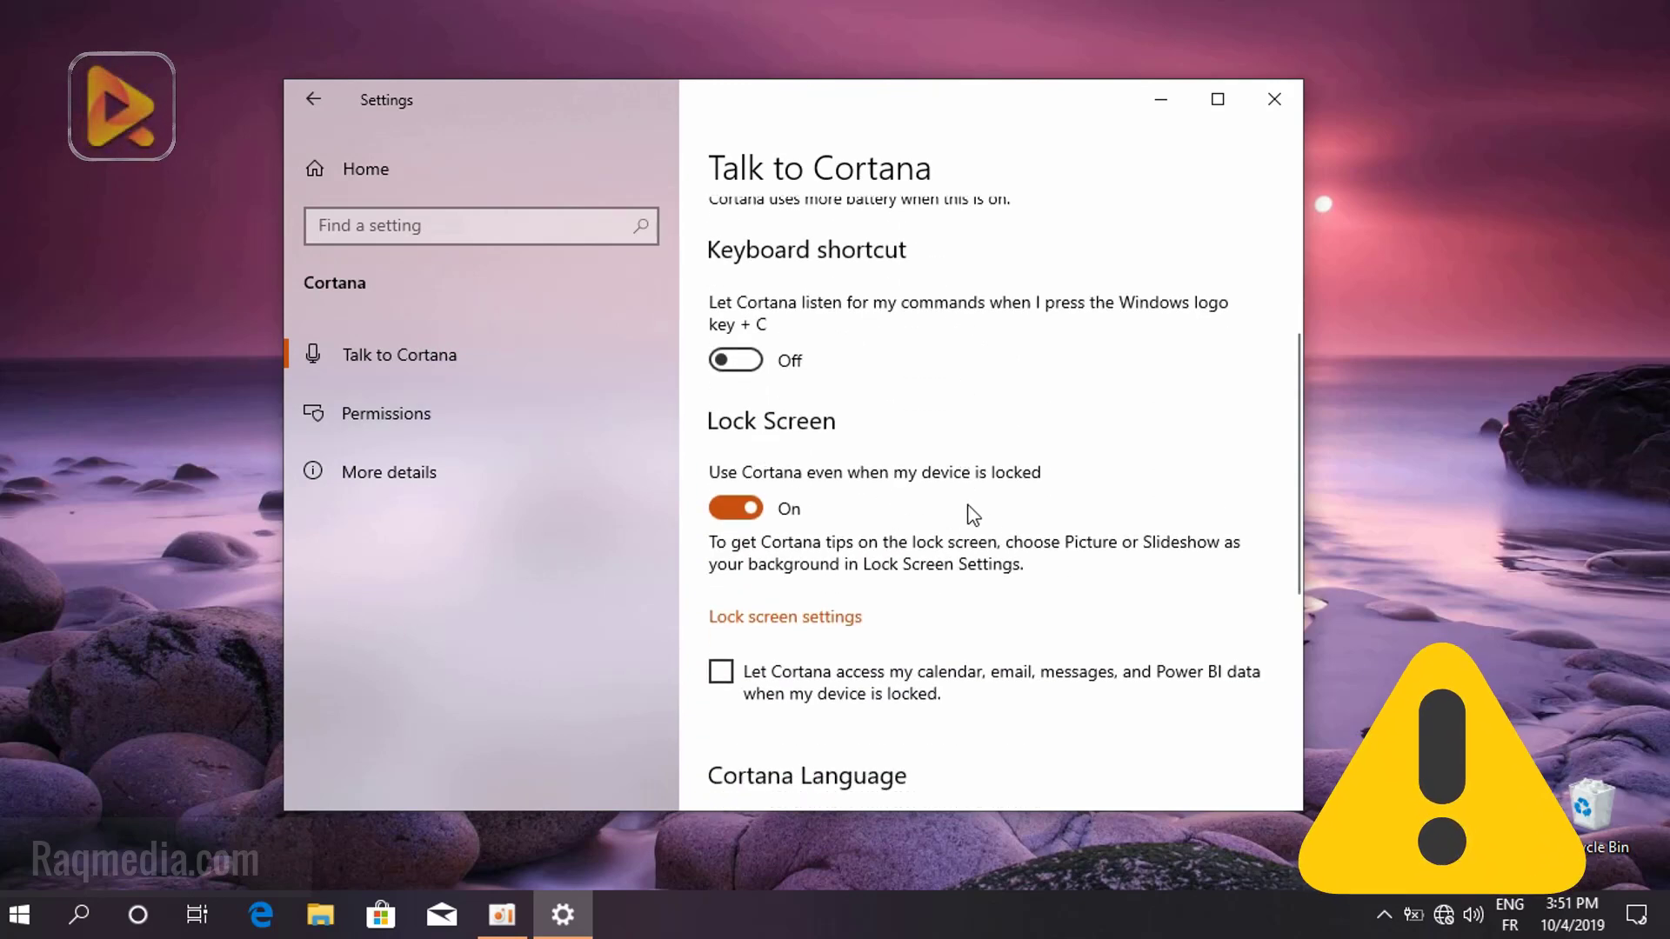
scroll(872, 675, down, 5)
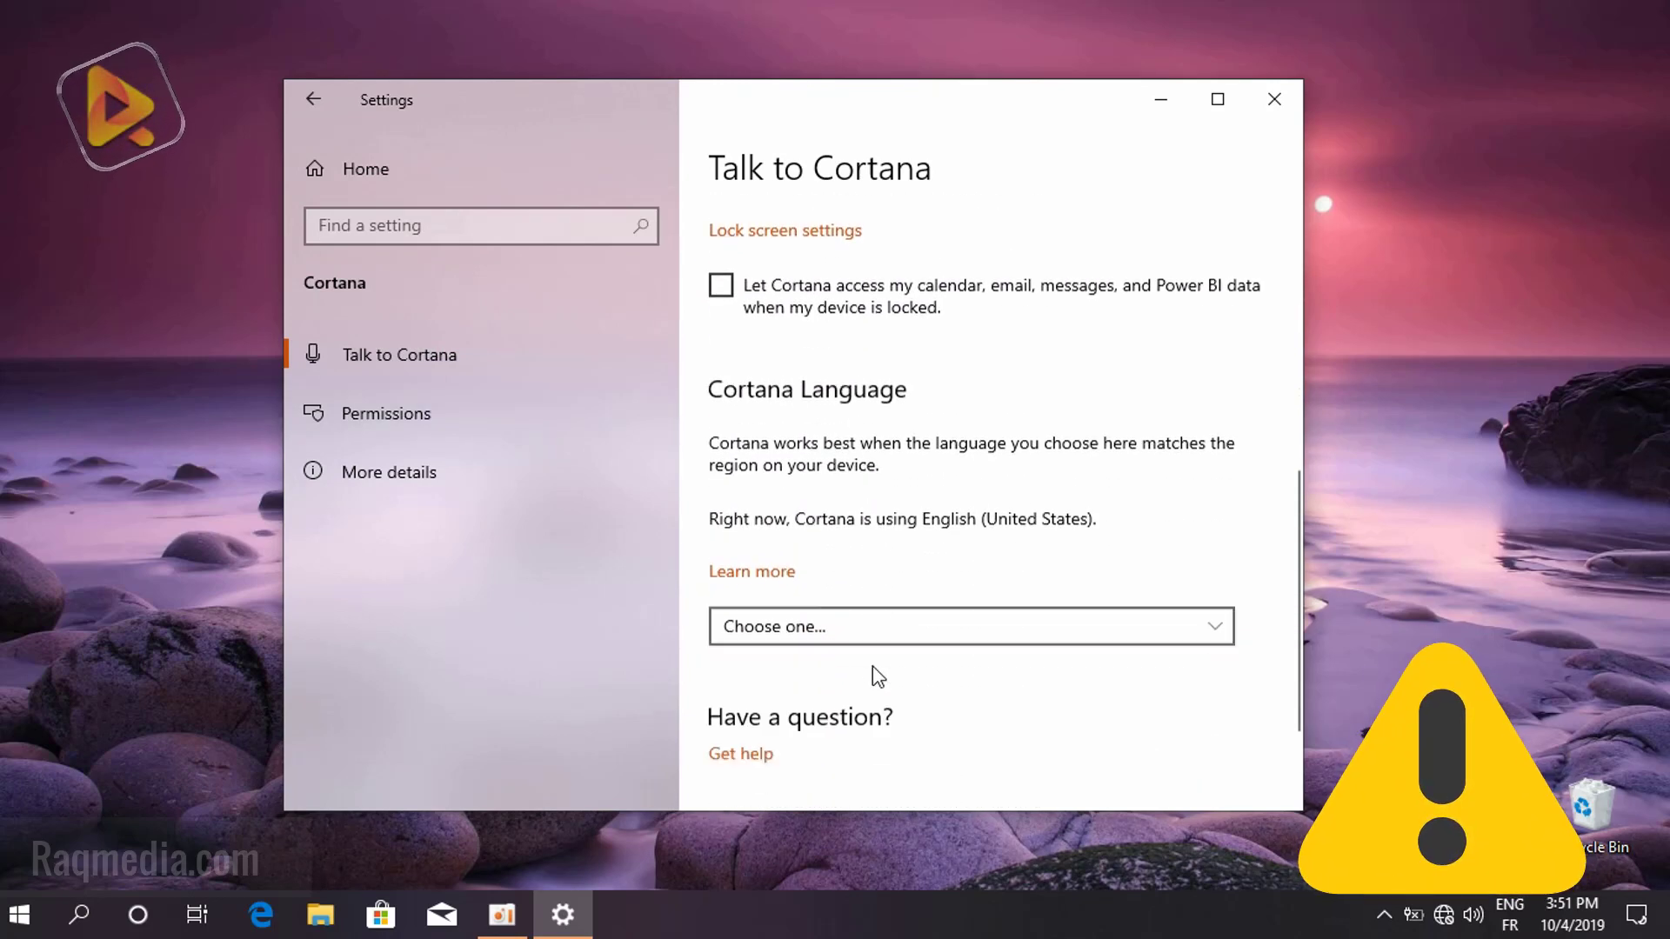
scroll(879, 677, up, 8)
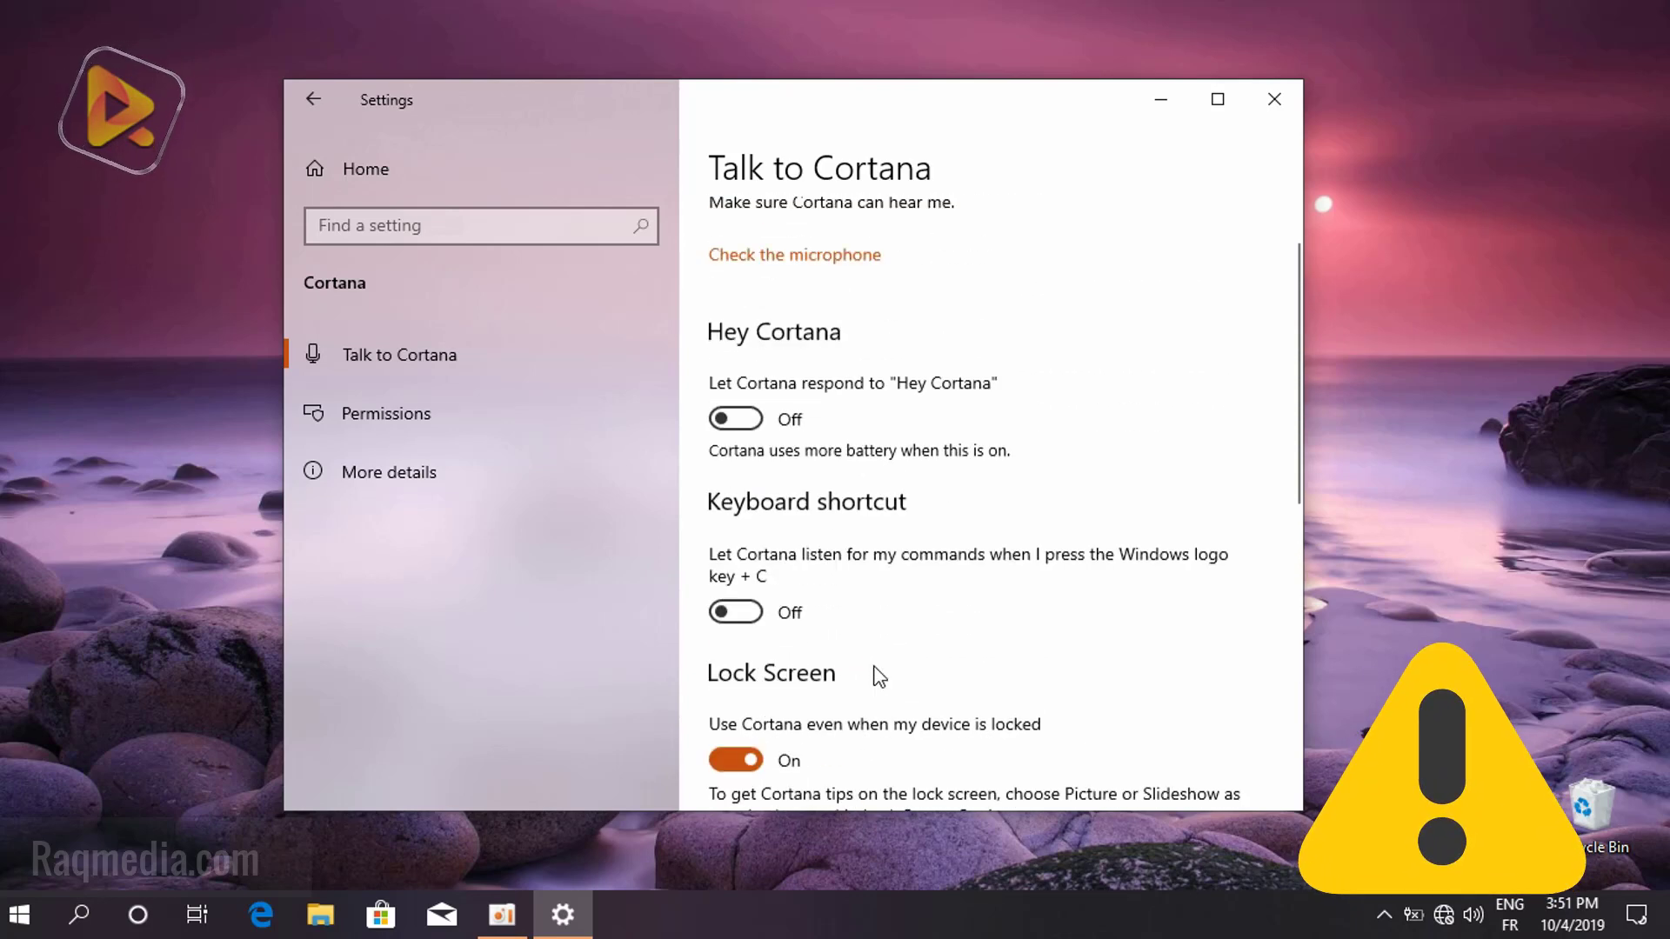
Examine Cortana's Permissions and More details pages, and return to Talk to Cortana
click(415, 422)
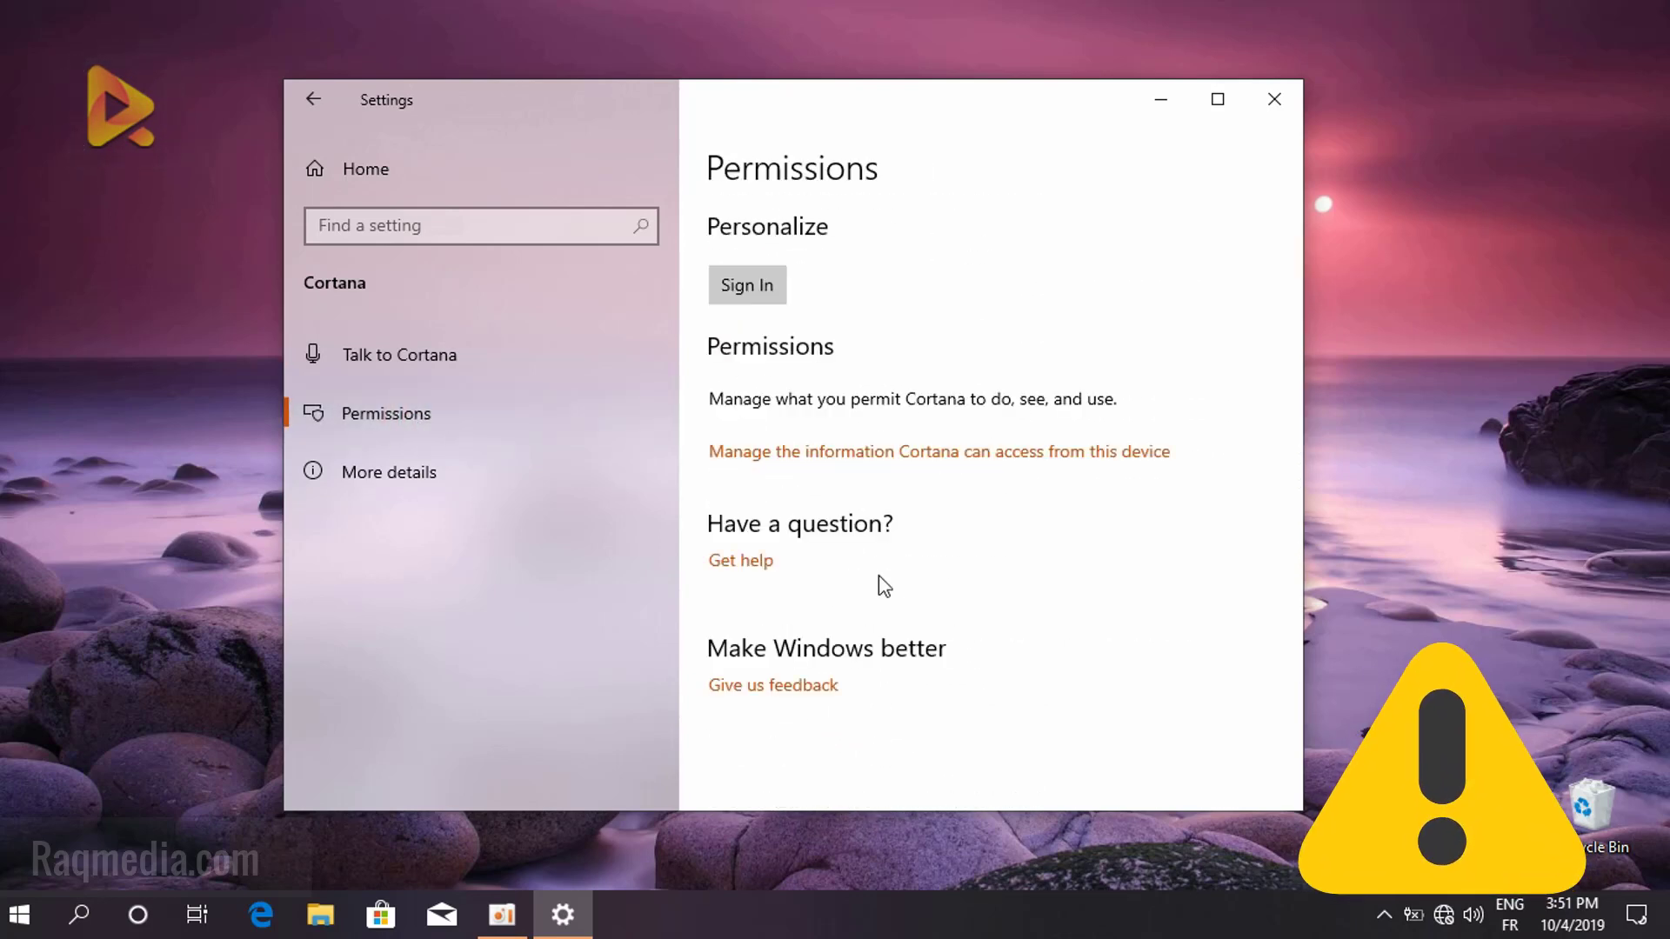
click(479, 471)
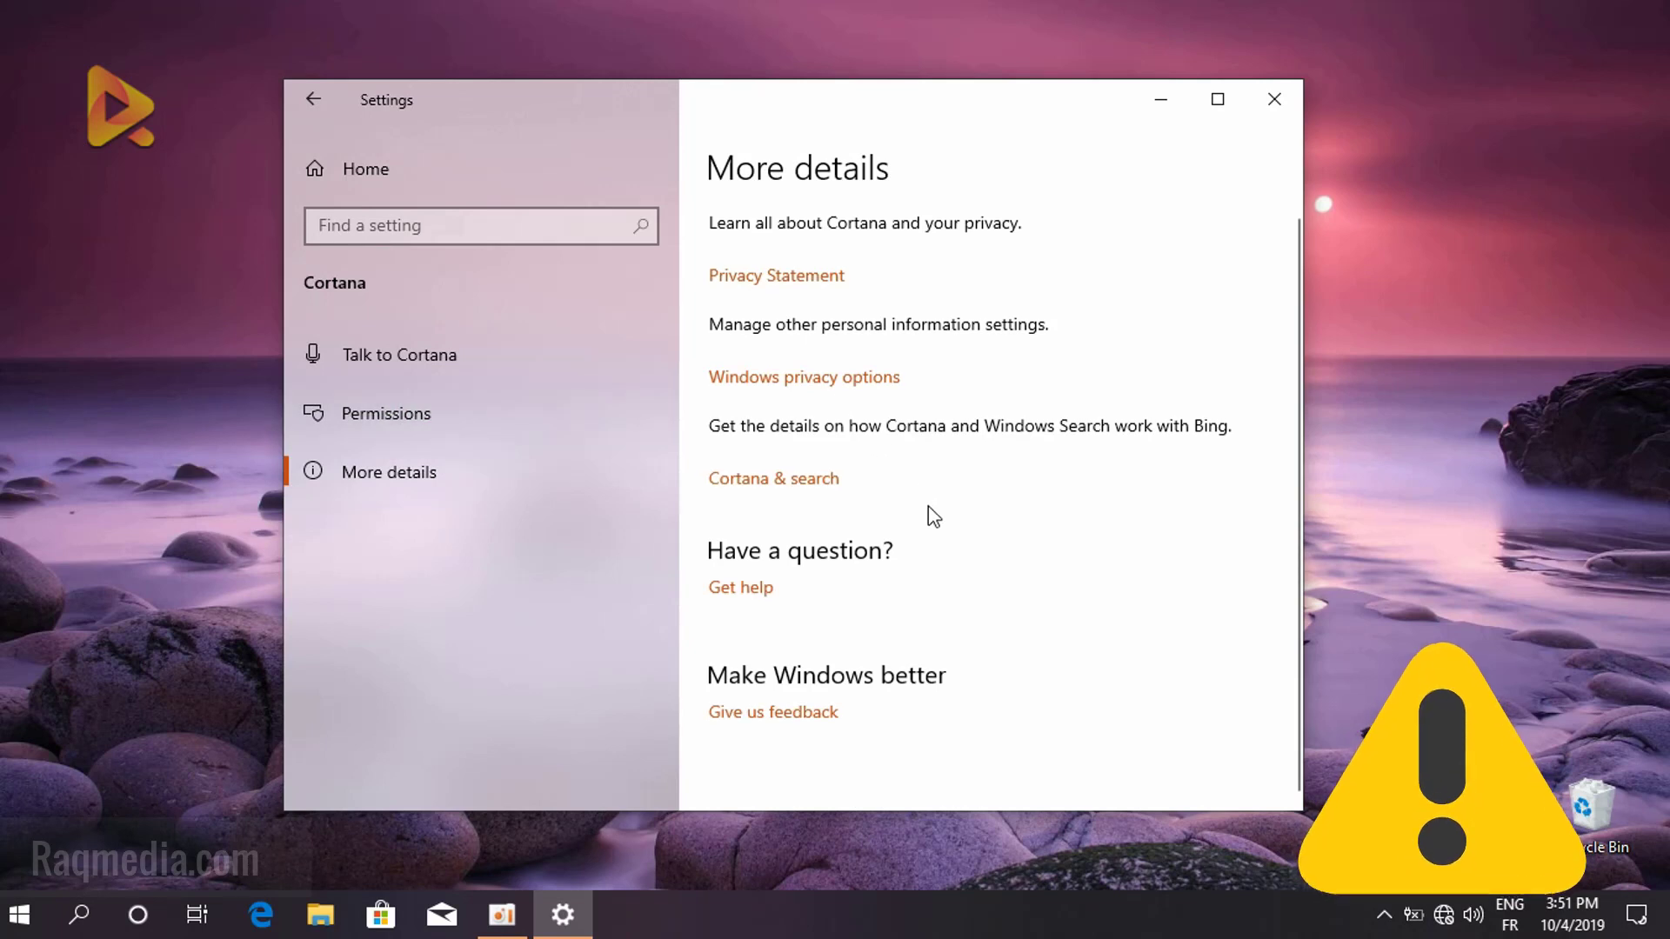
click(431, 348)
click(343, 264)
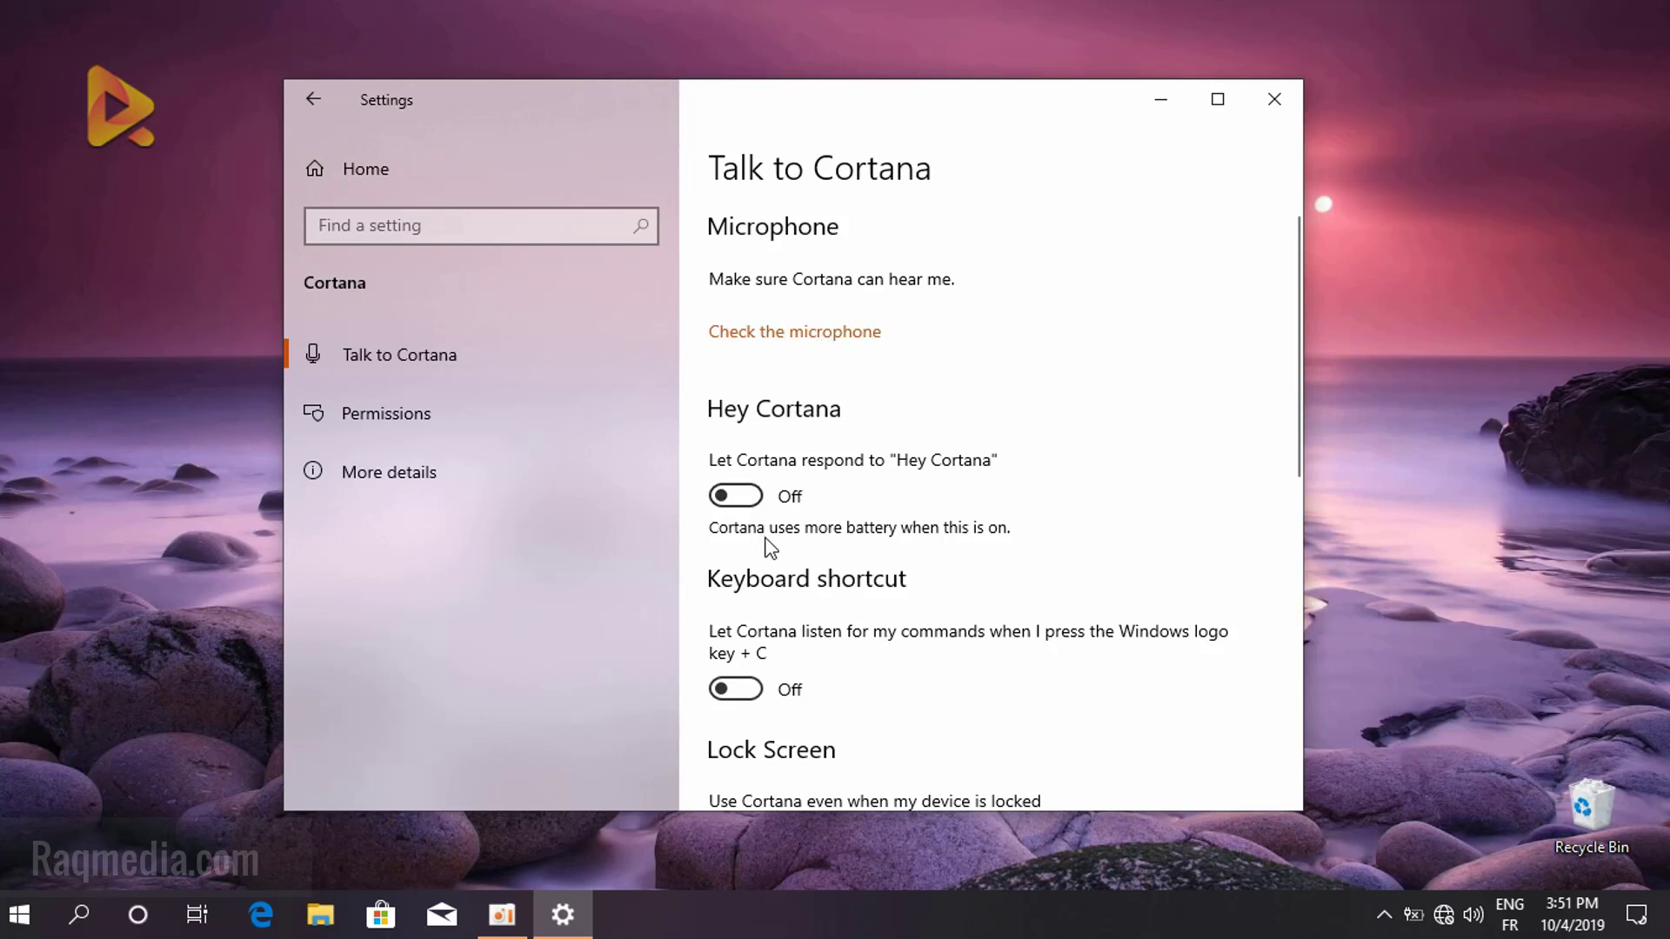
Try to let Cortana respond to "Hey Cortana", and dismiss the request for online speech recognition permission
scroll(770, 546, down, 5)
scroll(770, 398, up, 4)
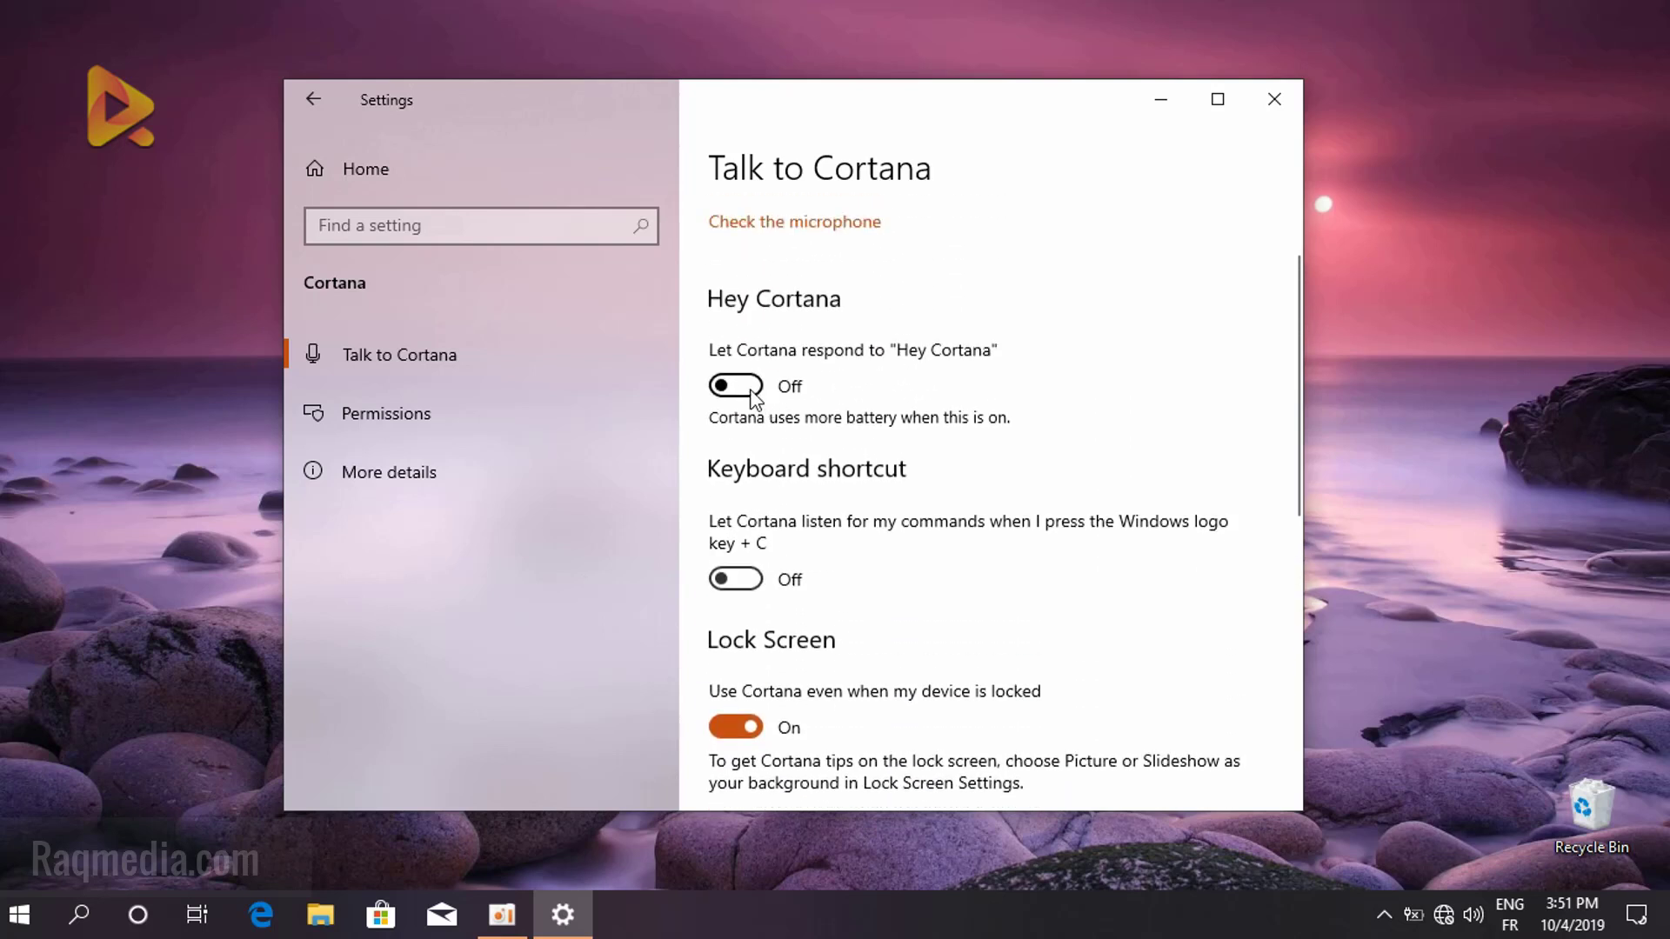
click(751, 391)
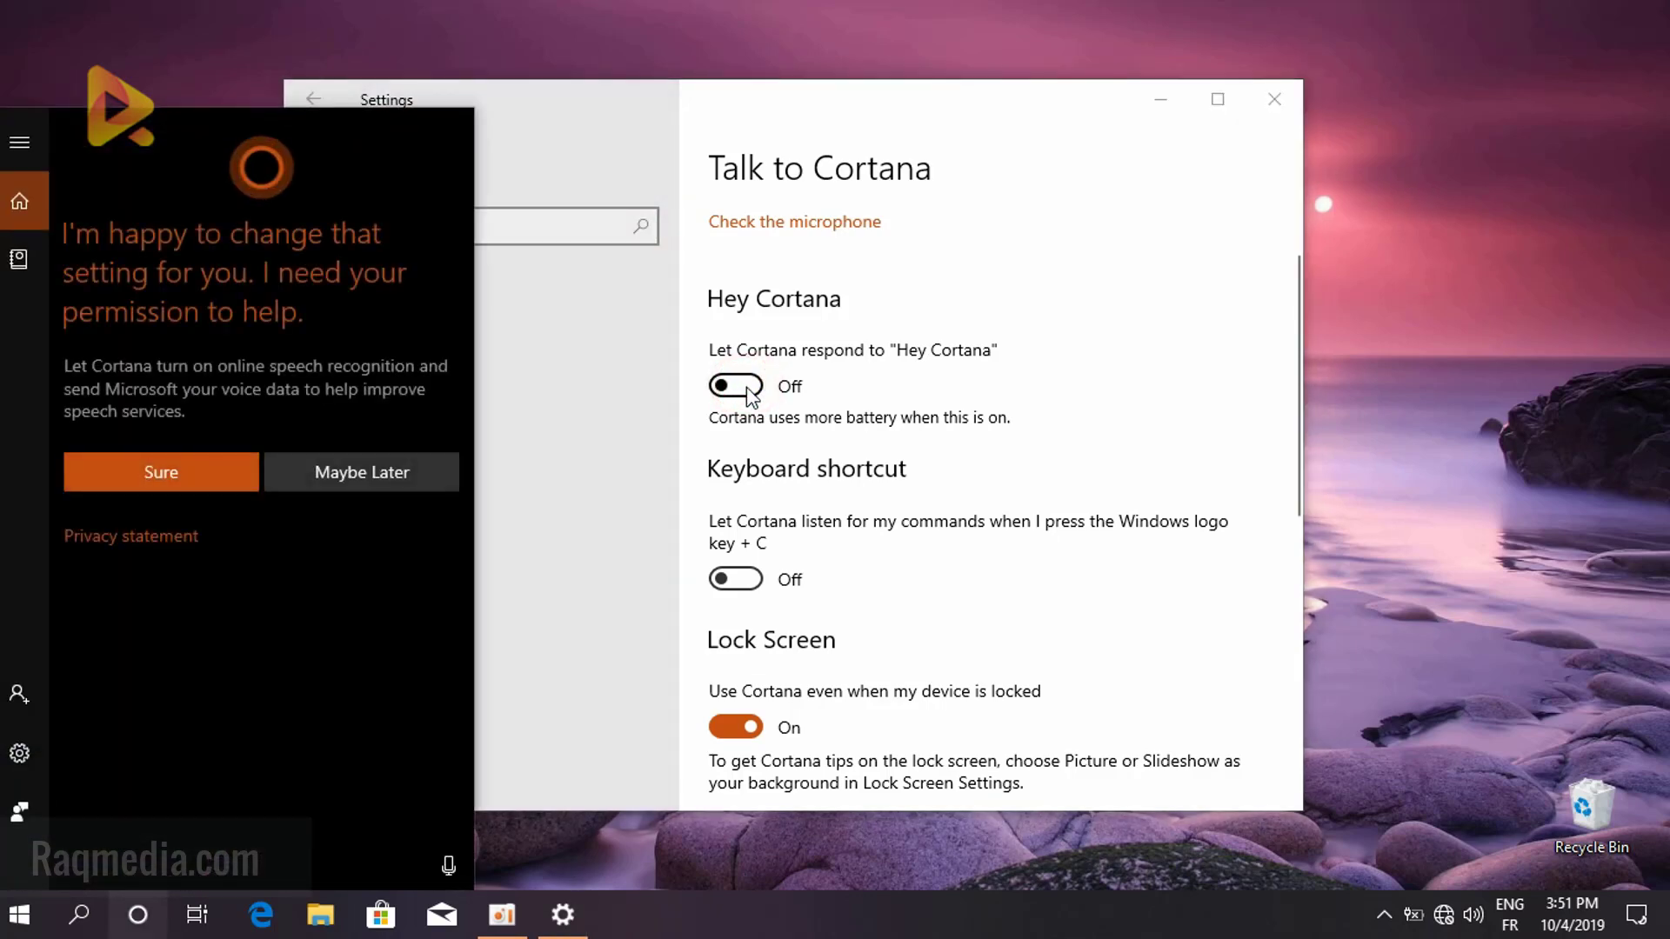
click(752, 388)
click(752, 388)
click(1014, 454)
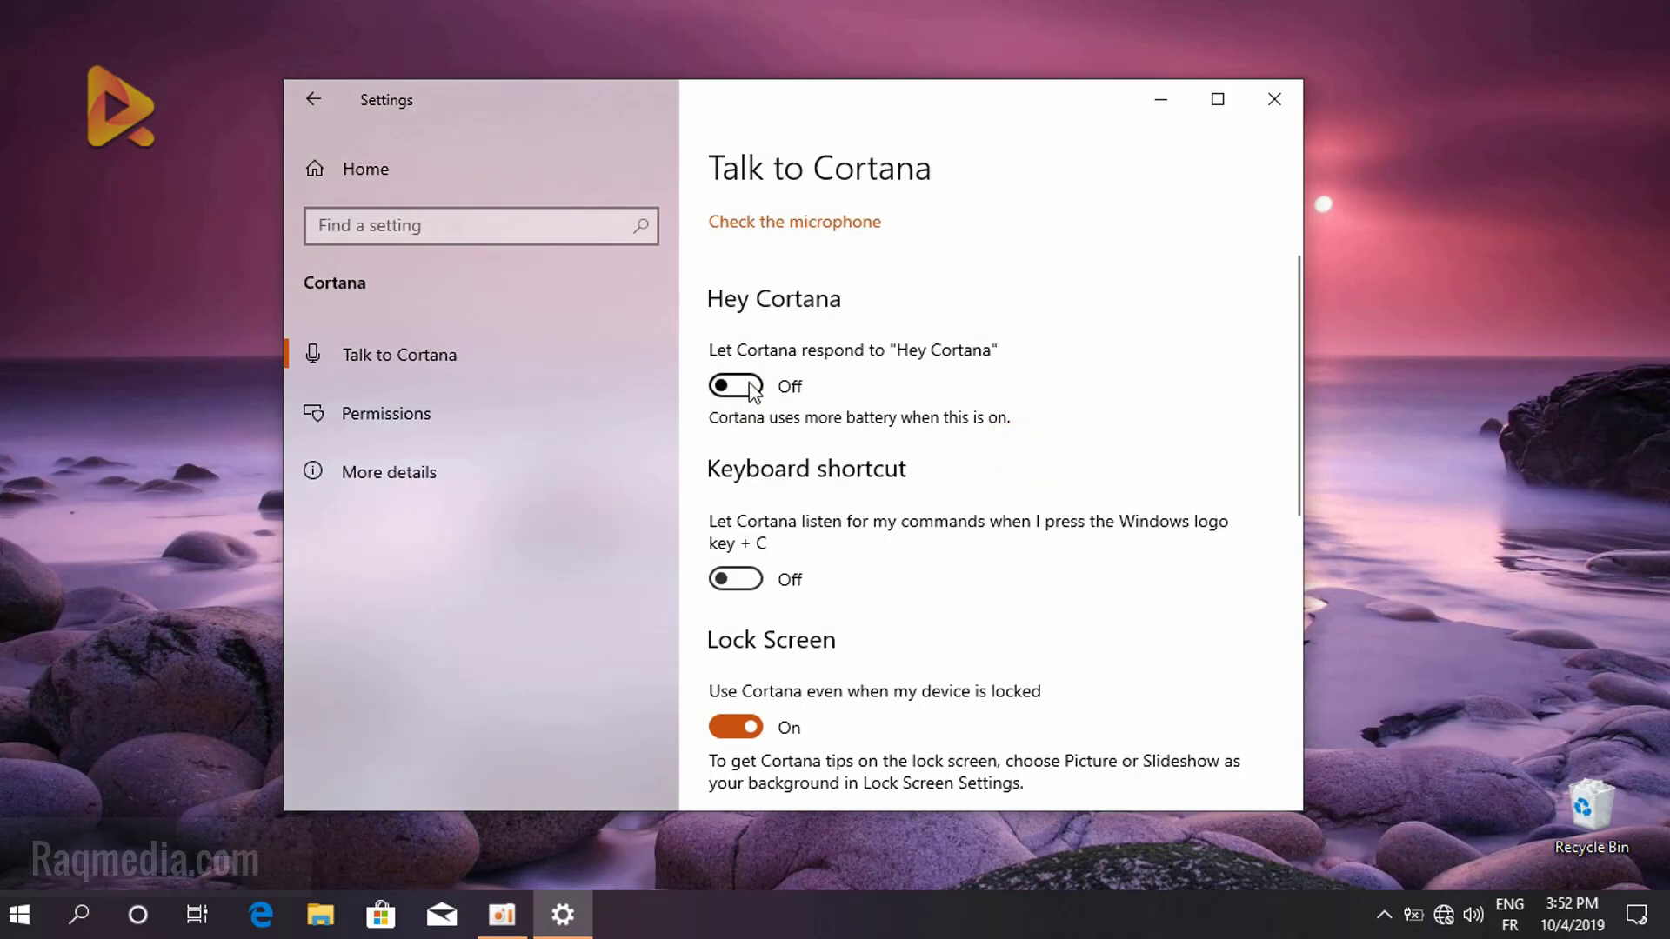
Turn off using Cortana while the device is locked, and set the Cortana language to English (United States)
scroll(781, 614, down, 3)
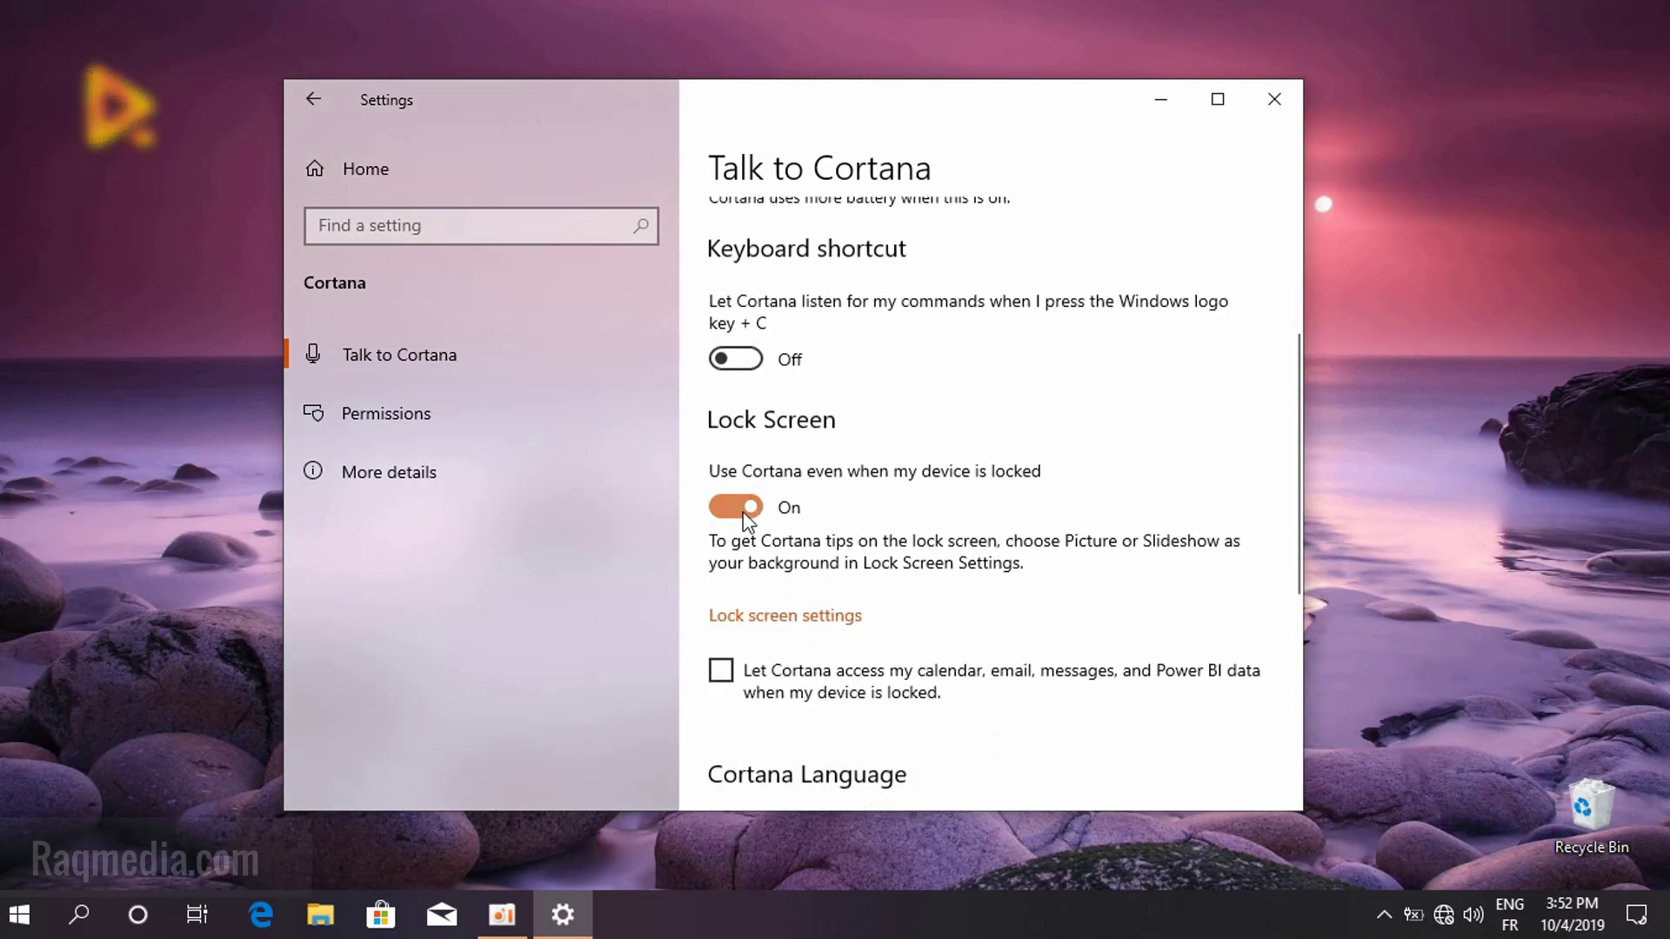
click(746, 507)
scroll(962, 597, down, 5)
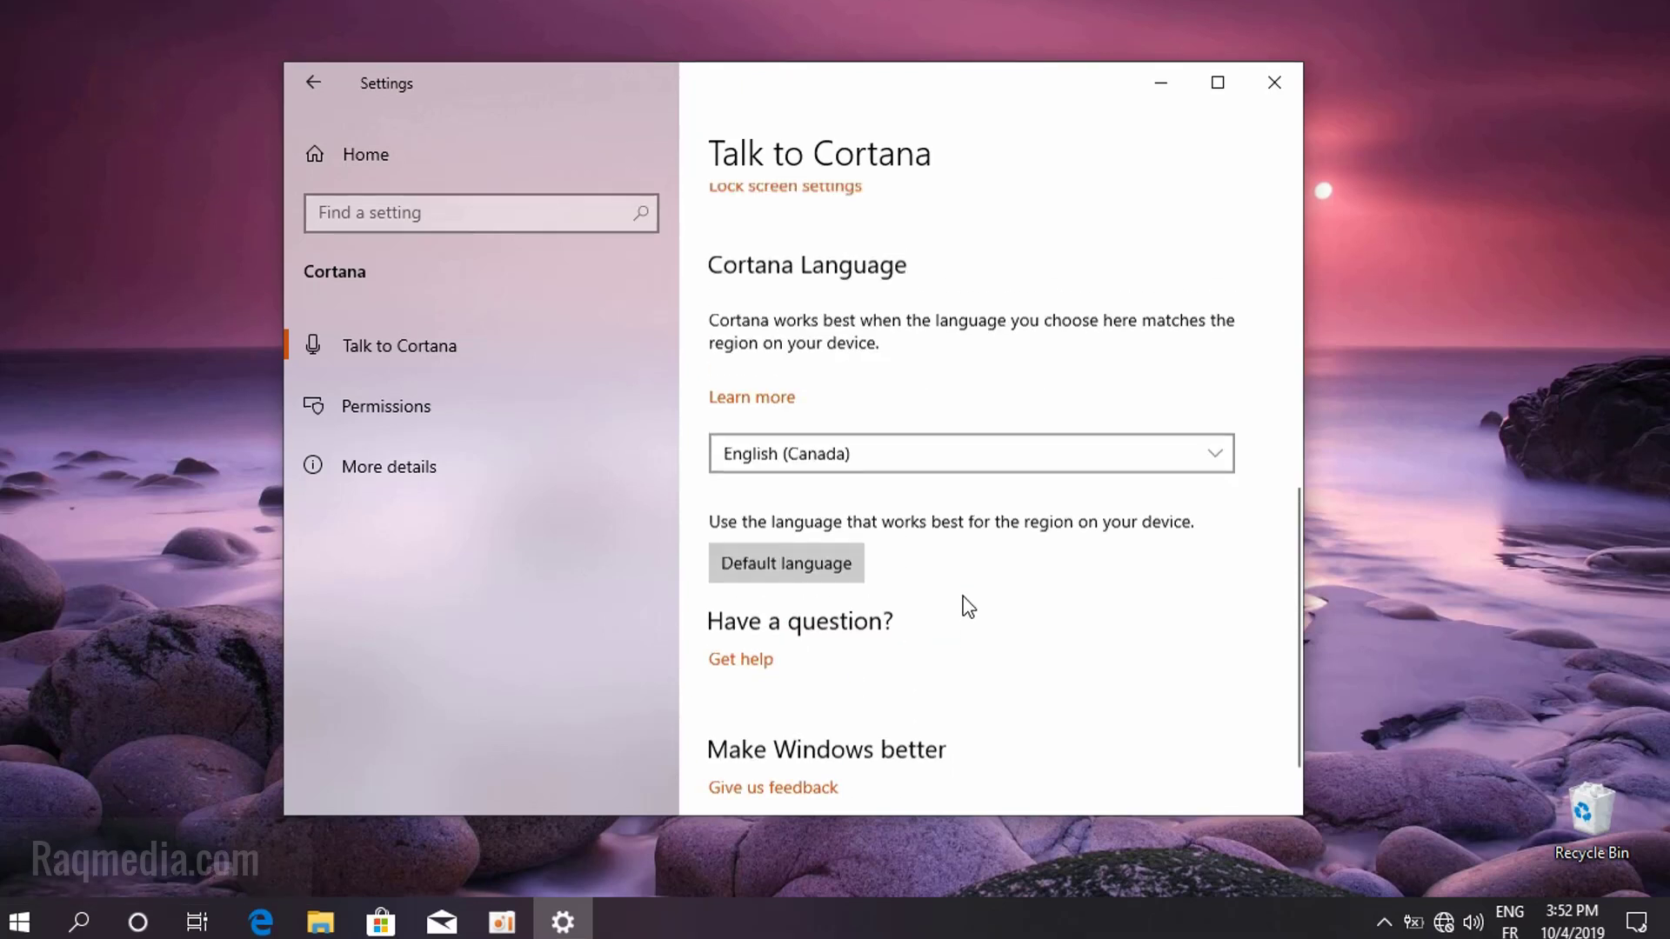
scroll(966, 591, up, 1)
click(957, 515)
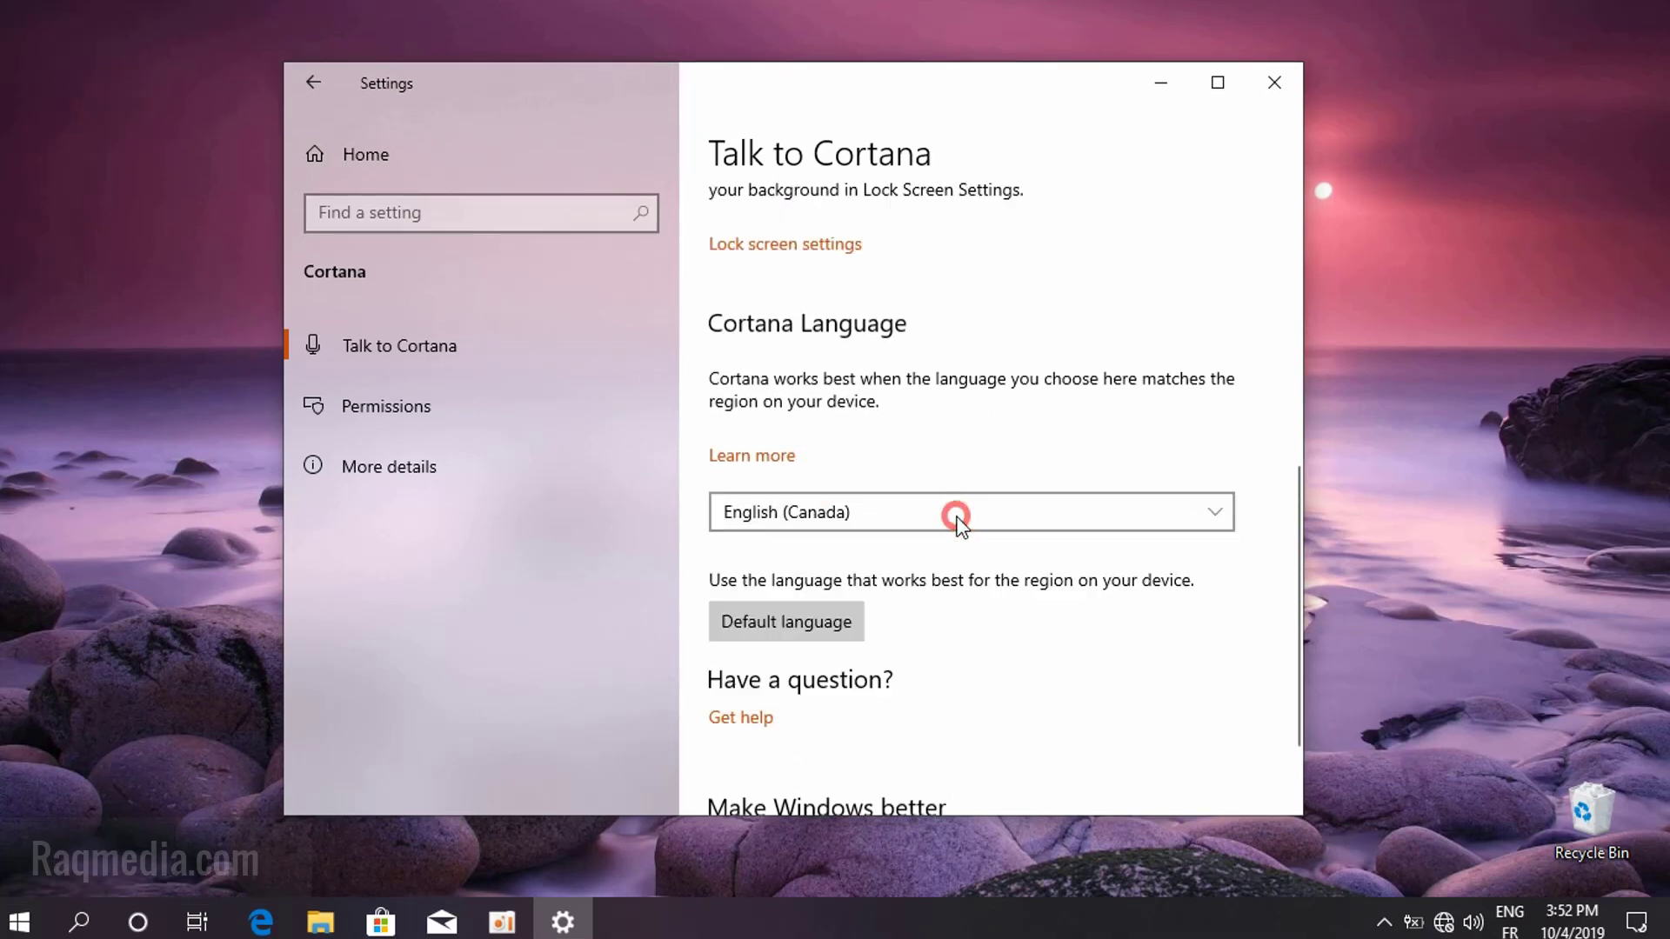
scroll(1011, 447, up, 2)
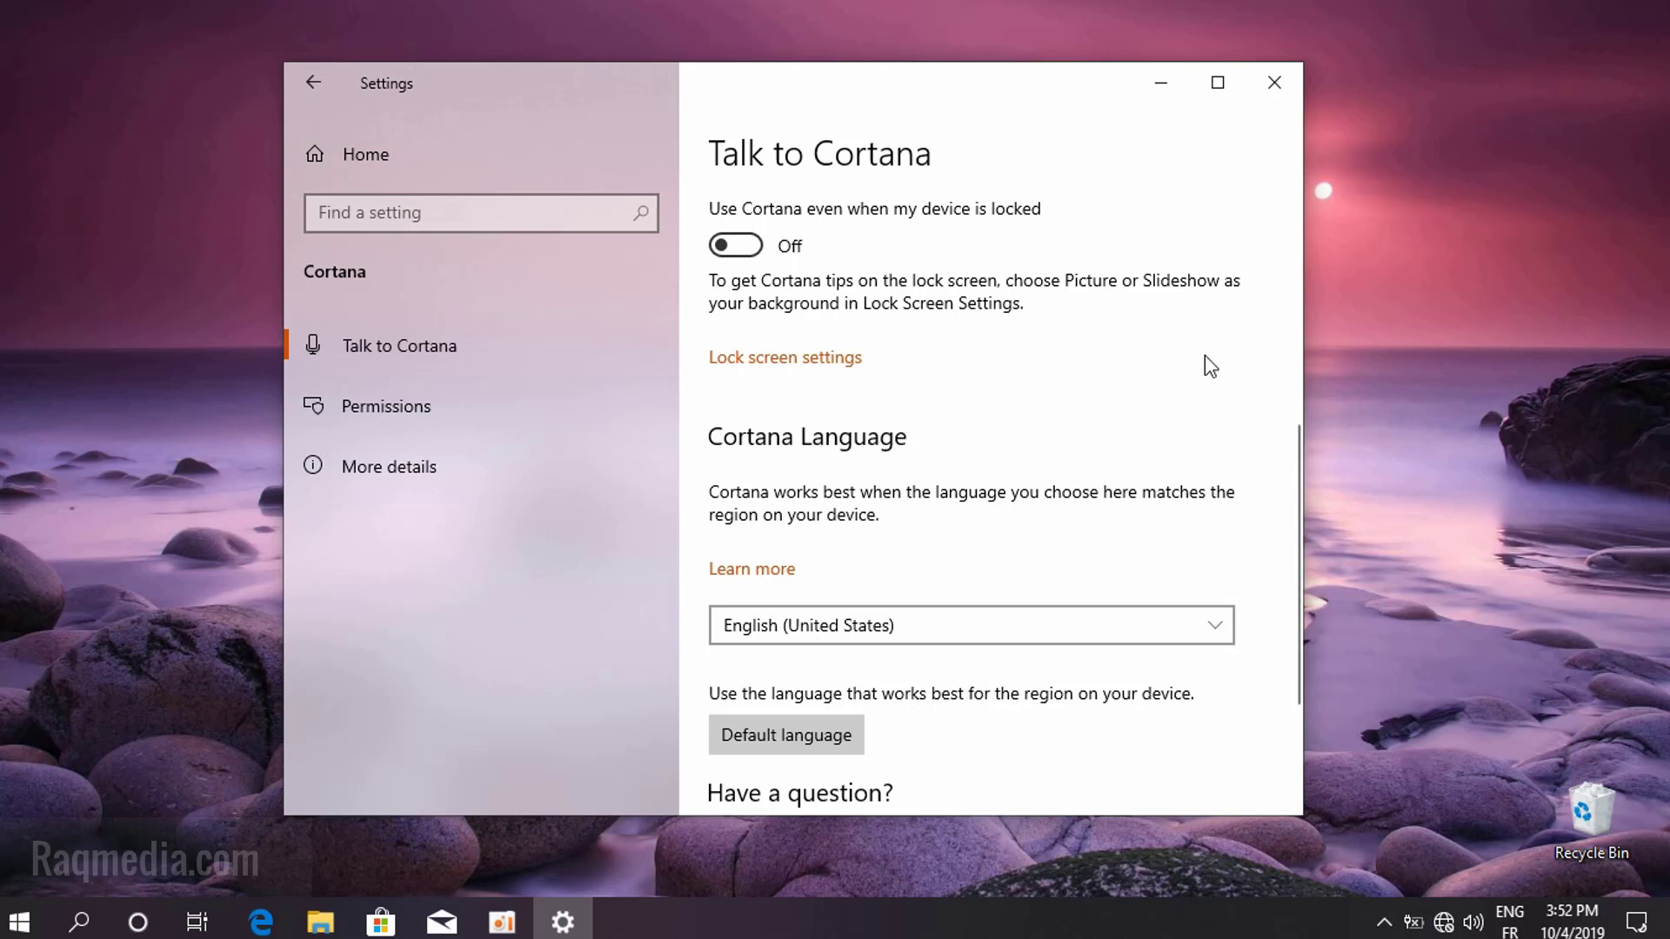
Return to the Settings home and open the General page of the Privacy category
click(311, 83)
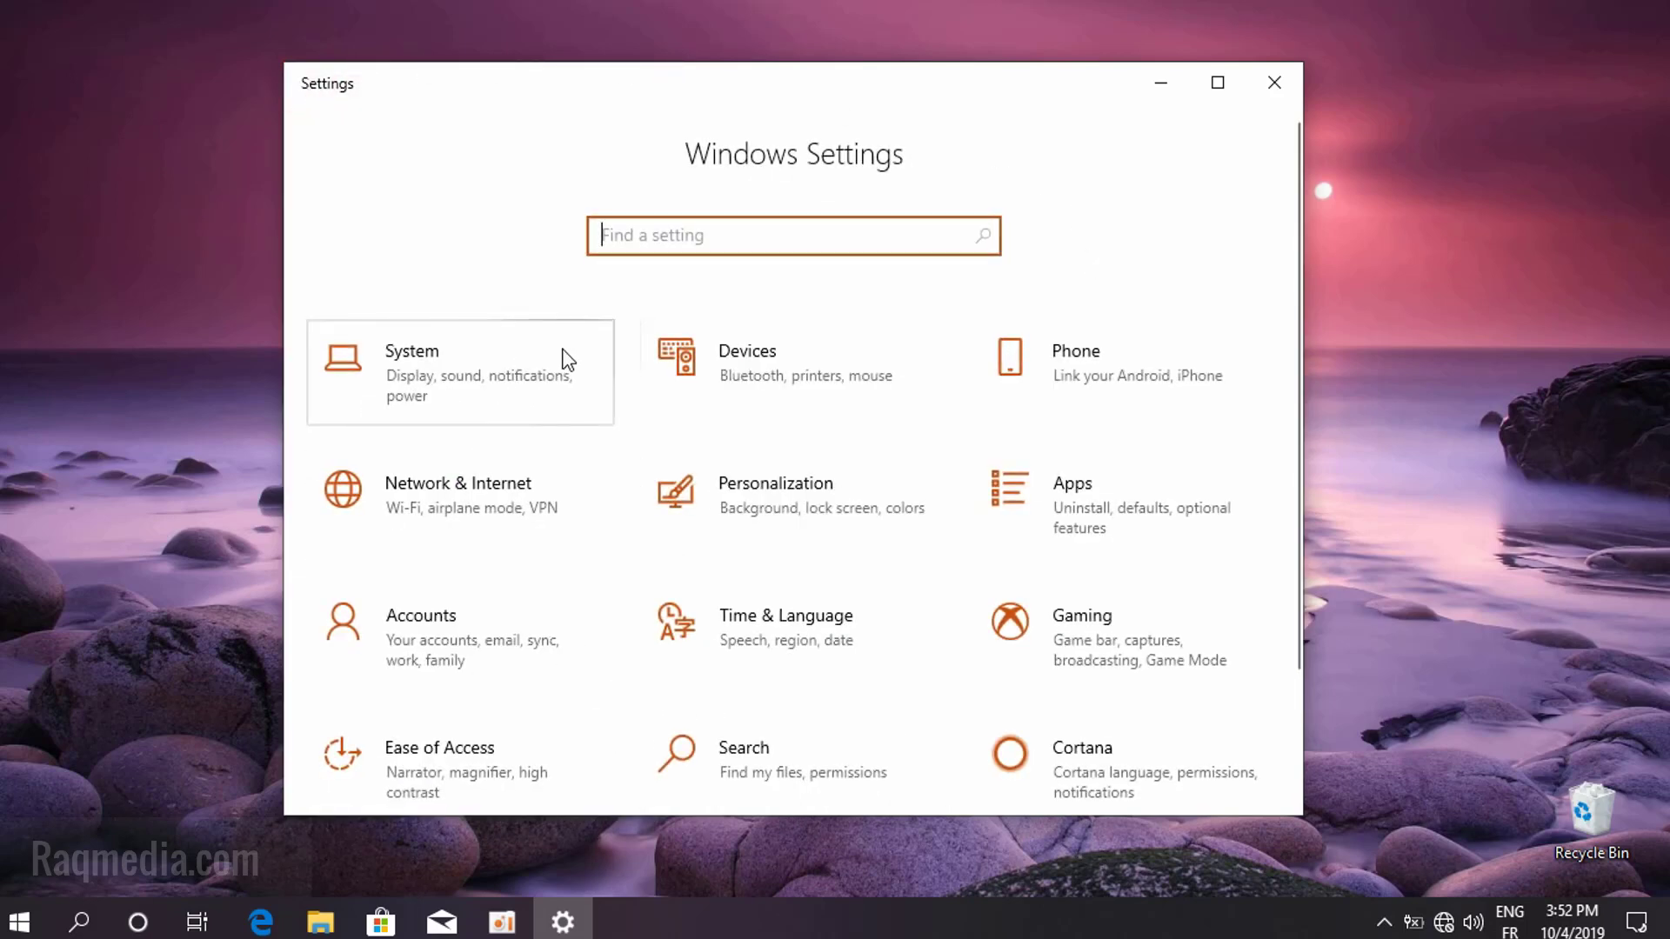
scroll(887, 607, down, 2)
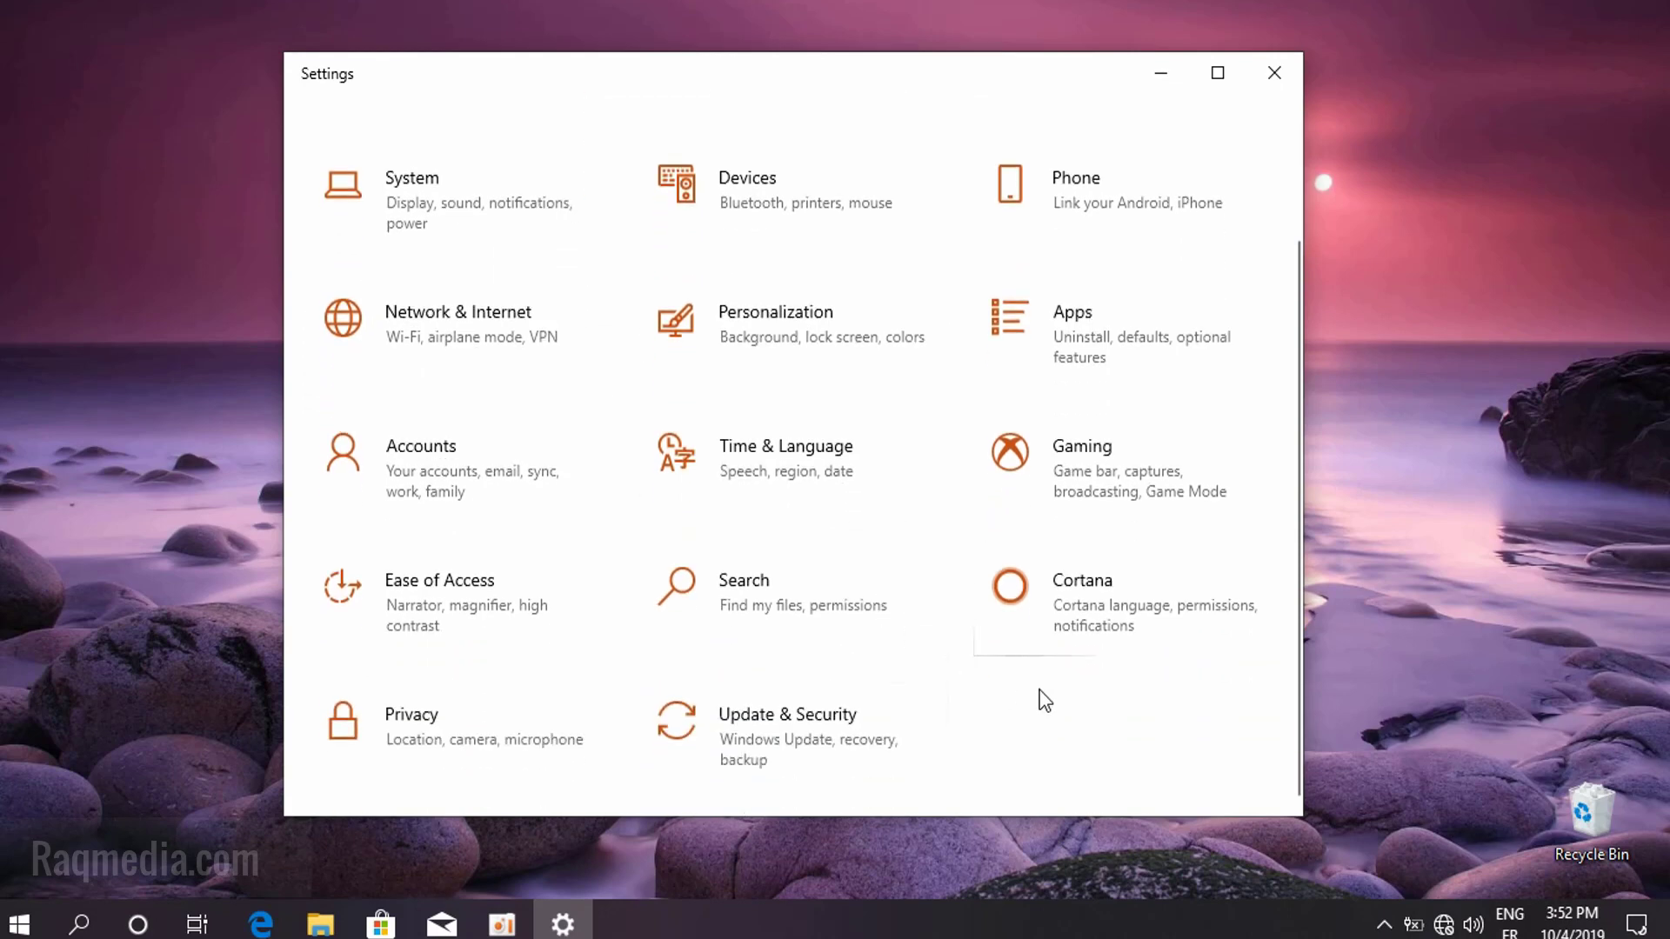
click(468, 733)
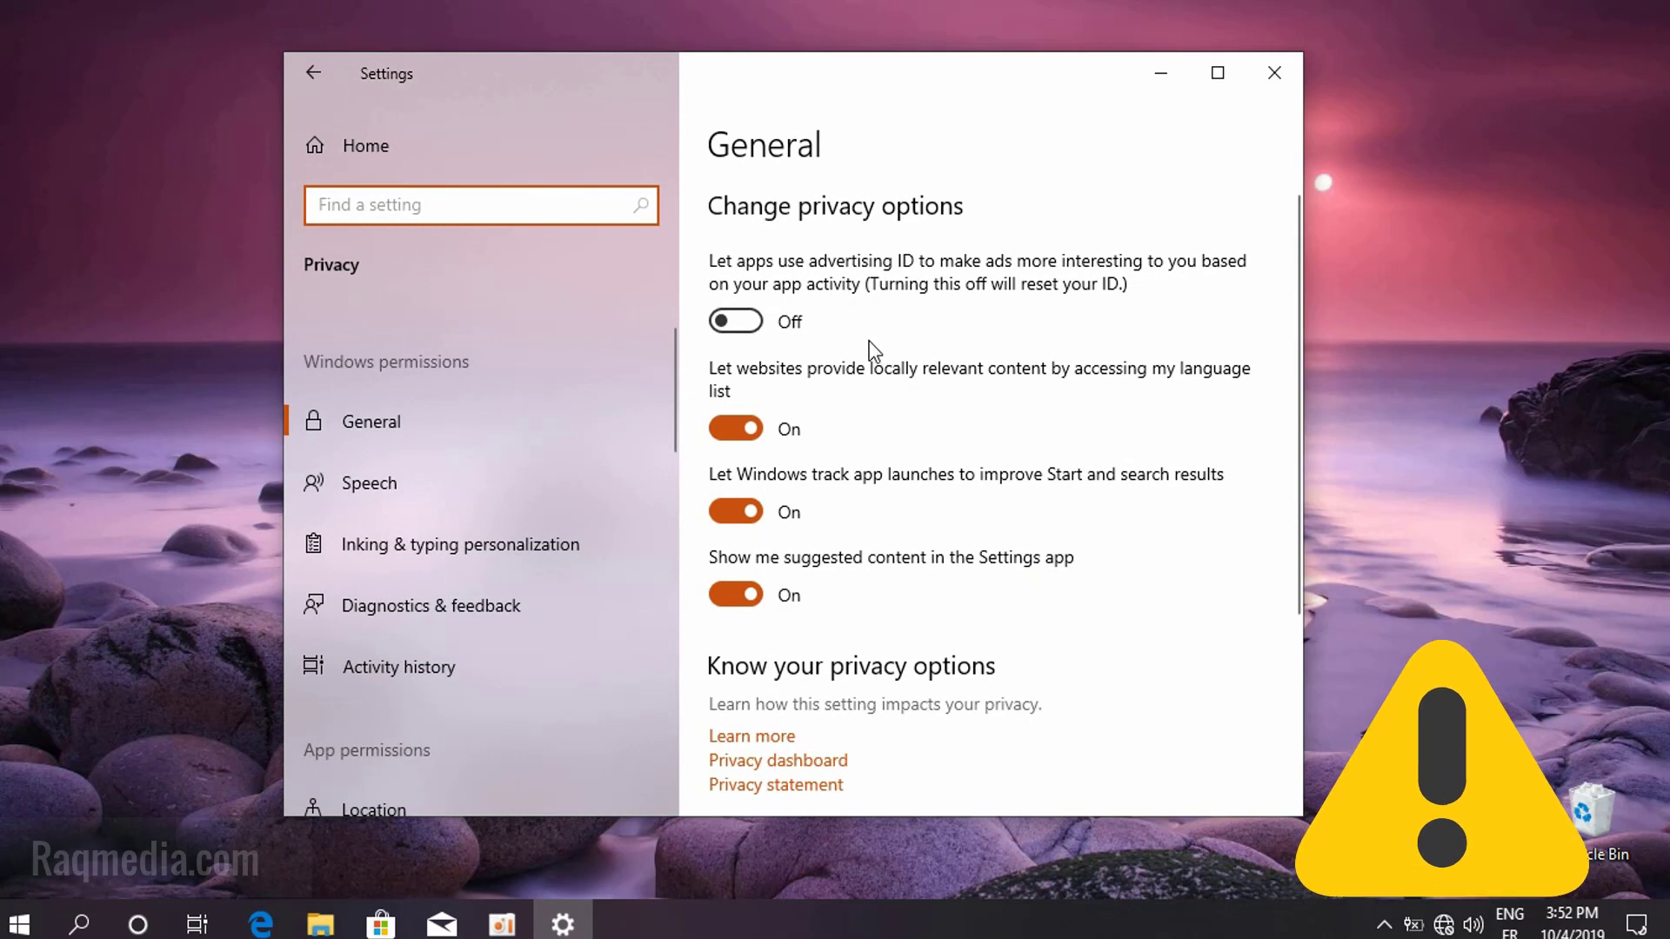
Turn off locally relevant website content, app launch tracking and suggested content in the Settings app
scroll(875, 427, down, 1)
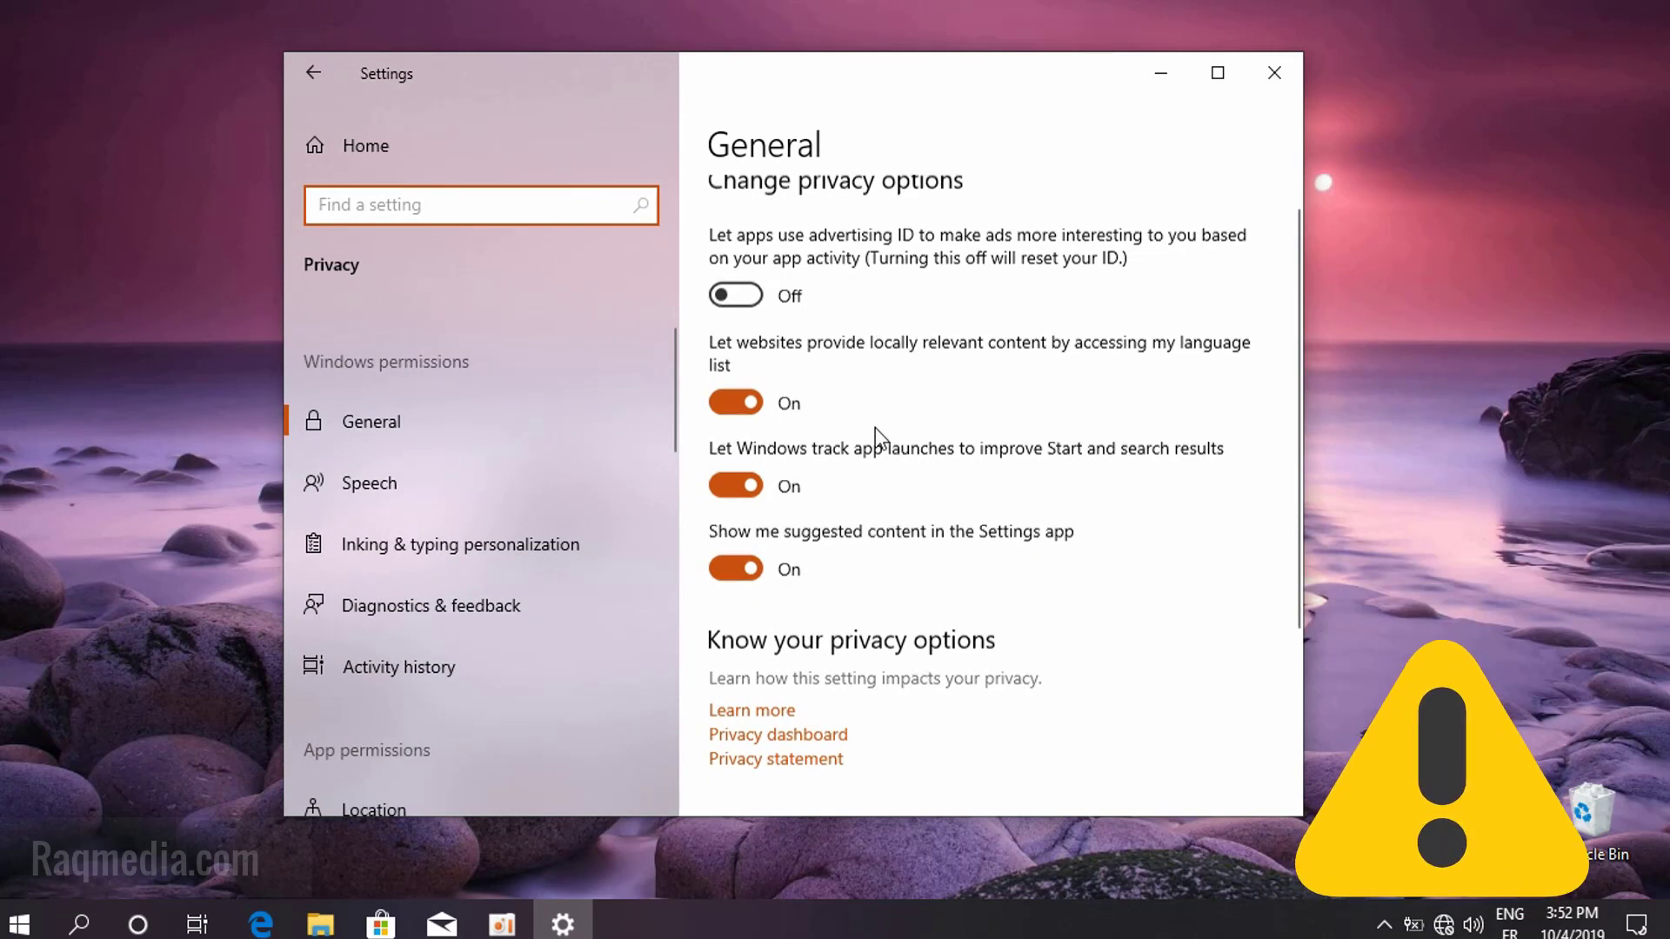
scroll(877, 427, up, 1)
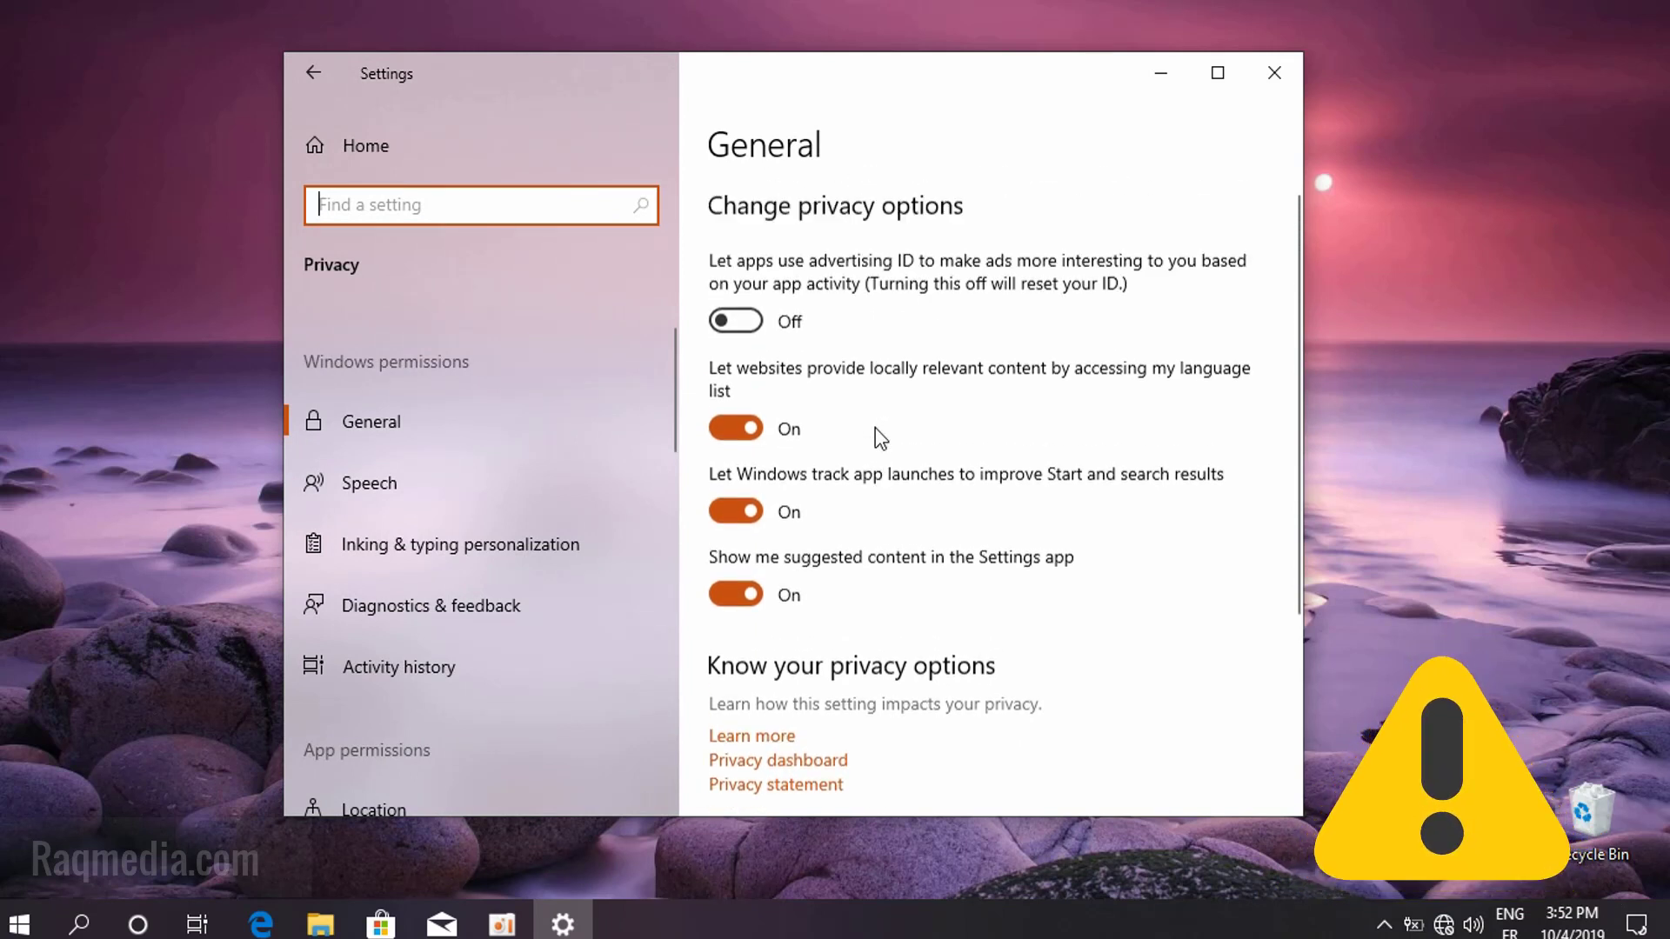
click(739, 429)
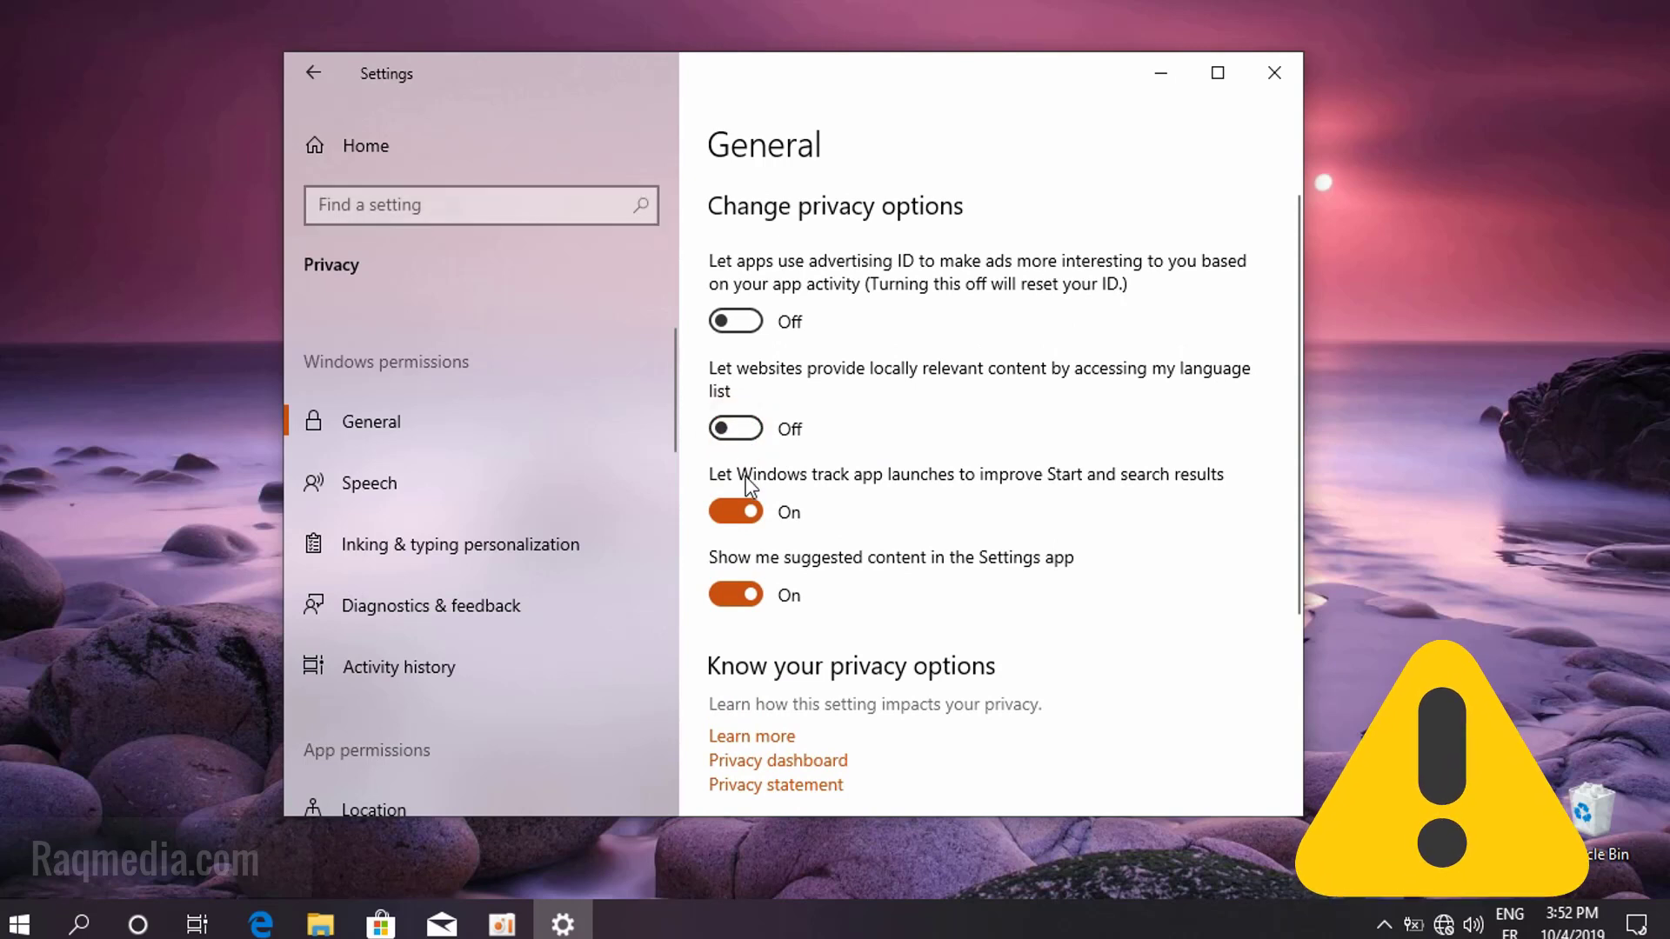
click(747, 597)
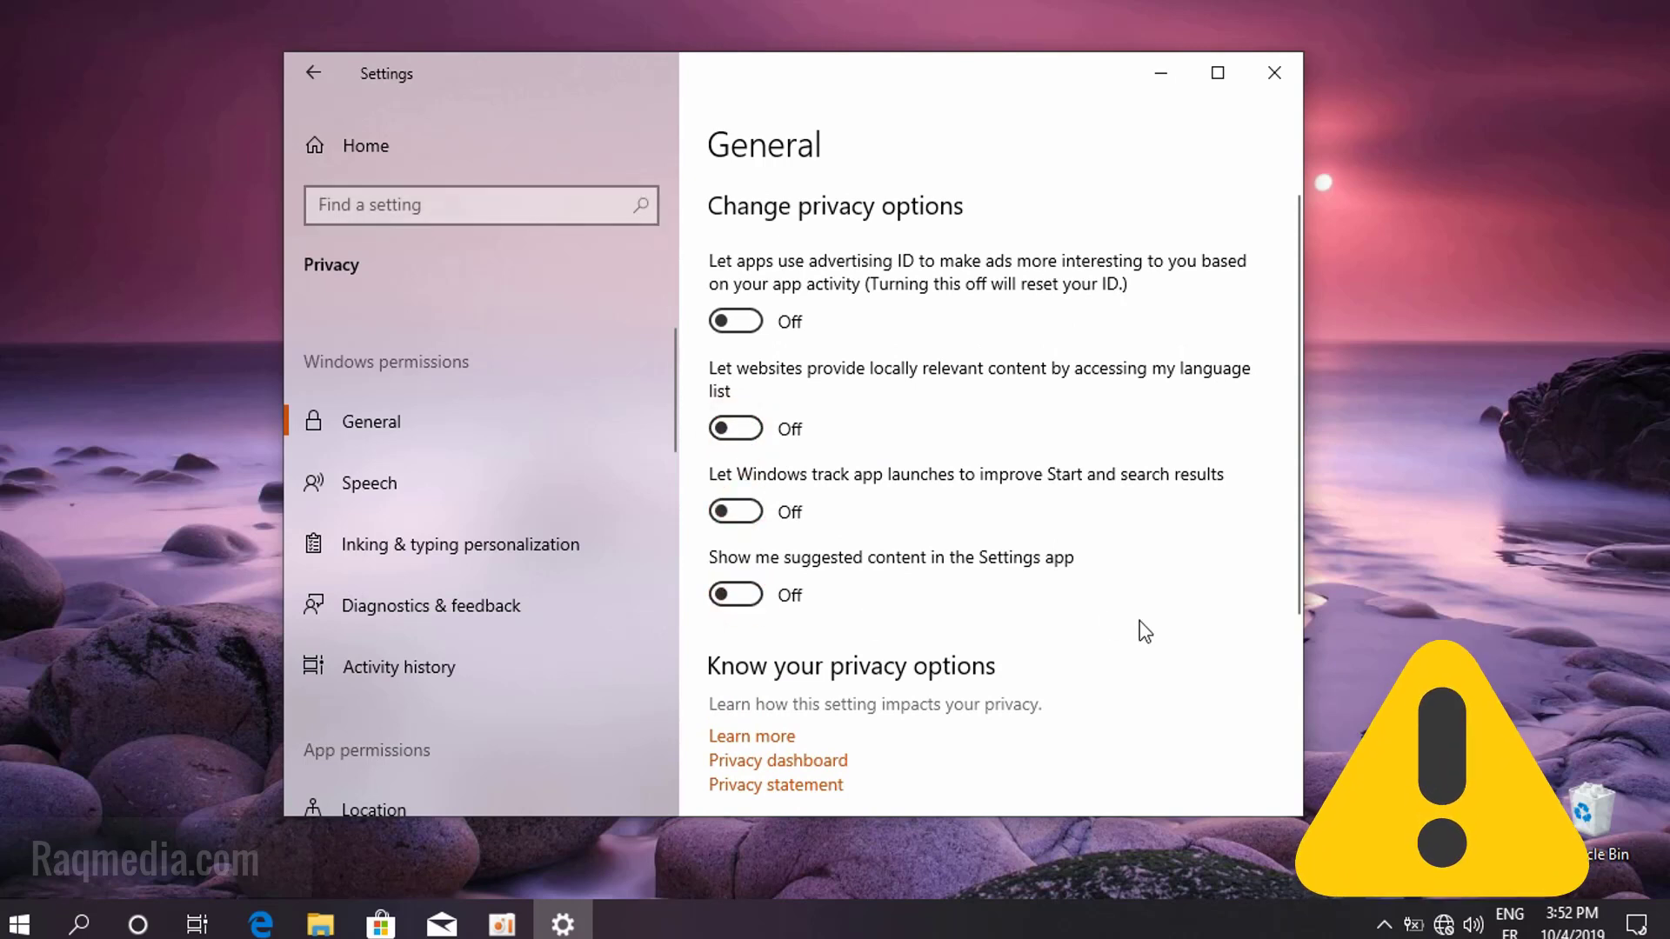
scroll(1141, 630, down, 2)
scroll(989, 602, up, 2)
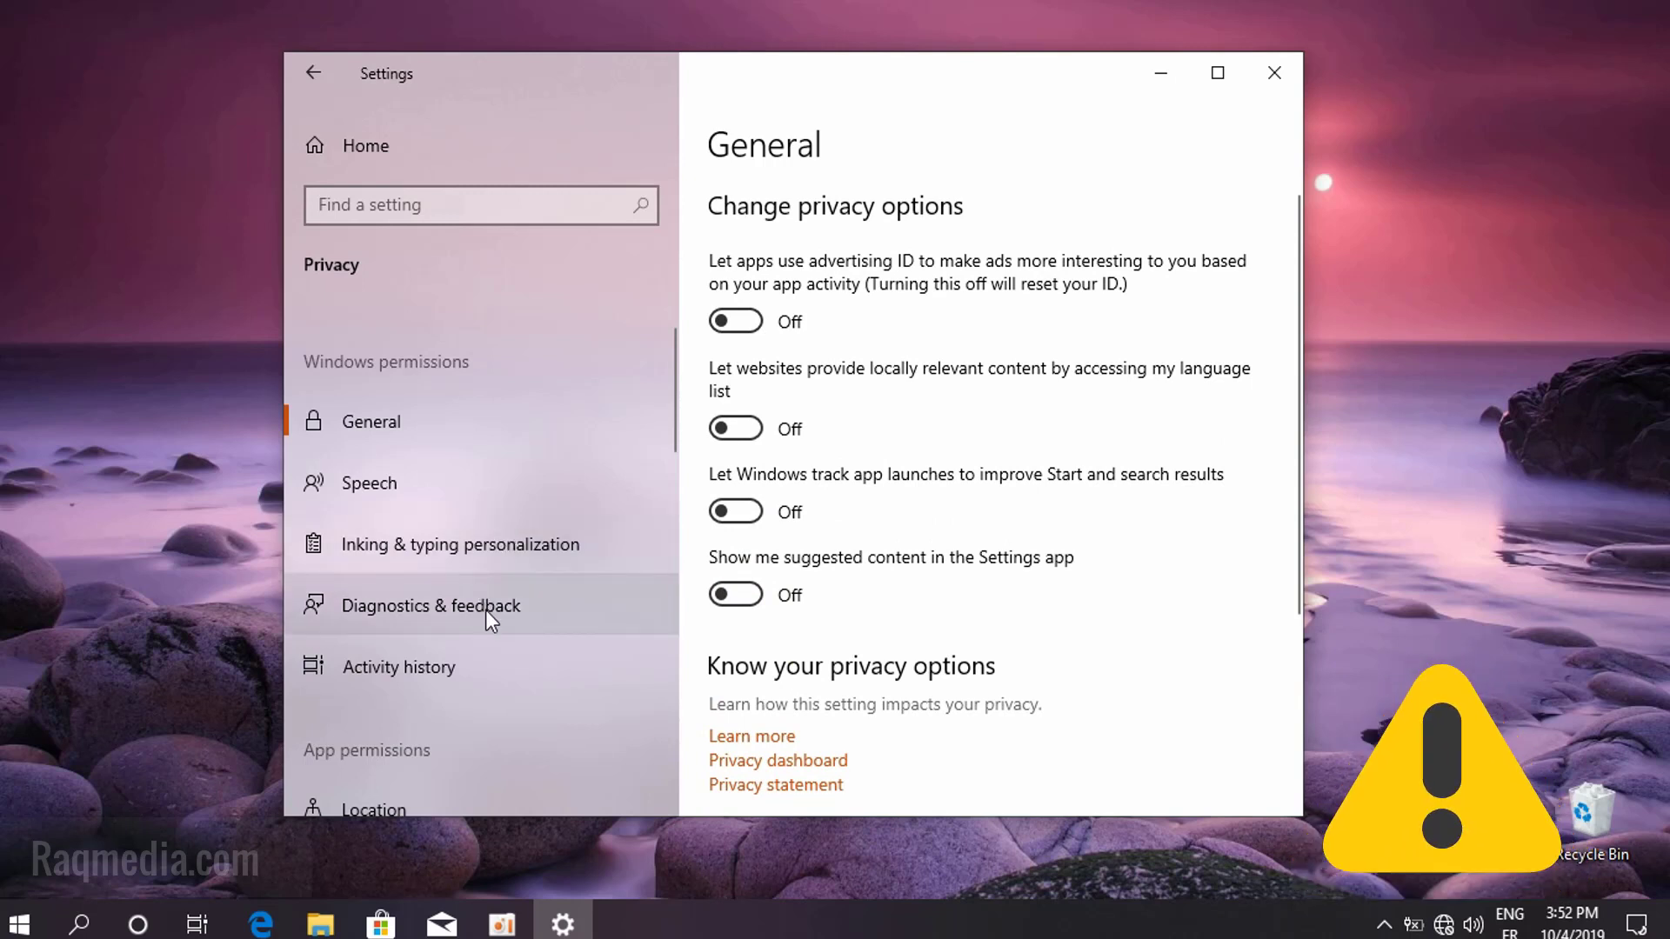
Turn off the local user dictionary built from typing history and handwriting patterns on the Inking & typing personalization page
click(525, 555)
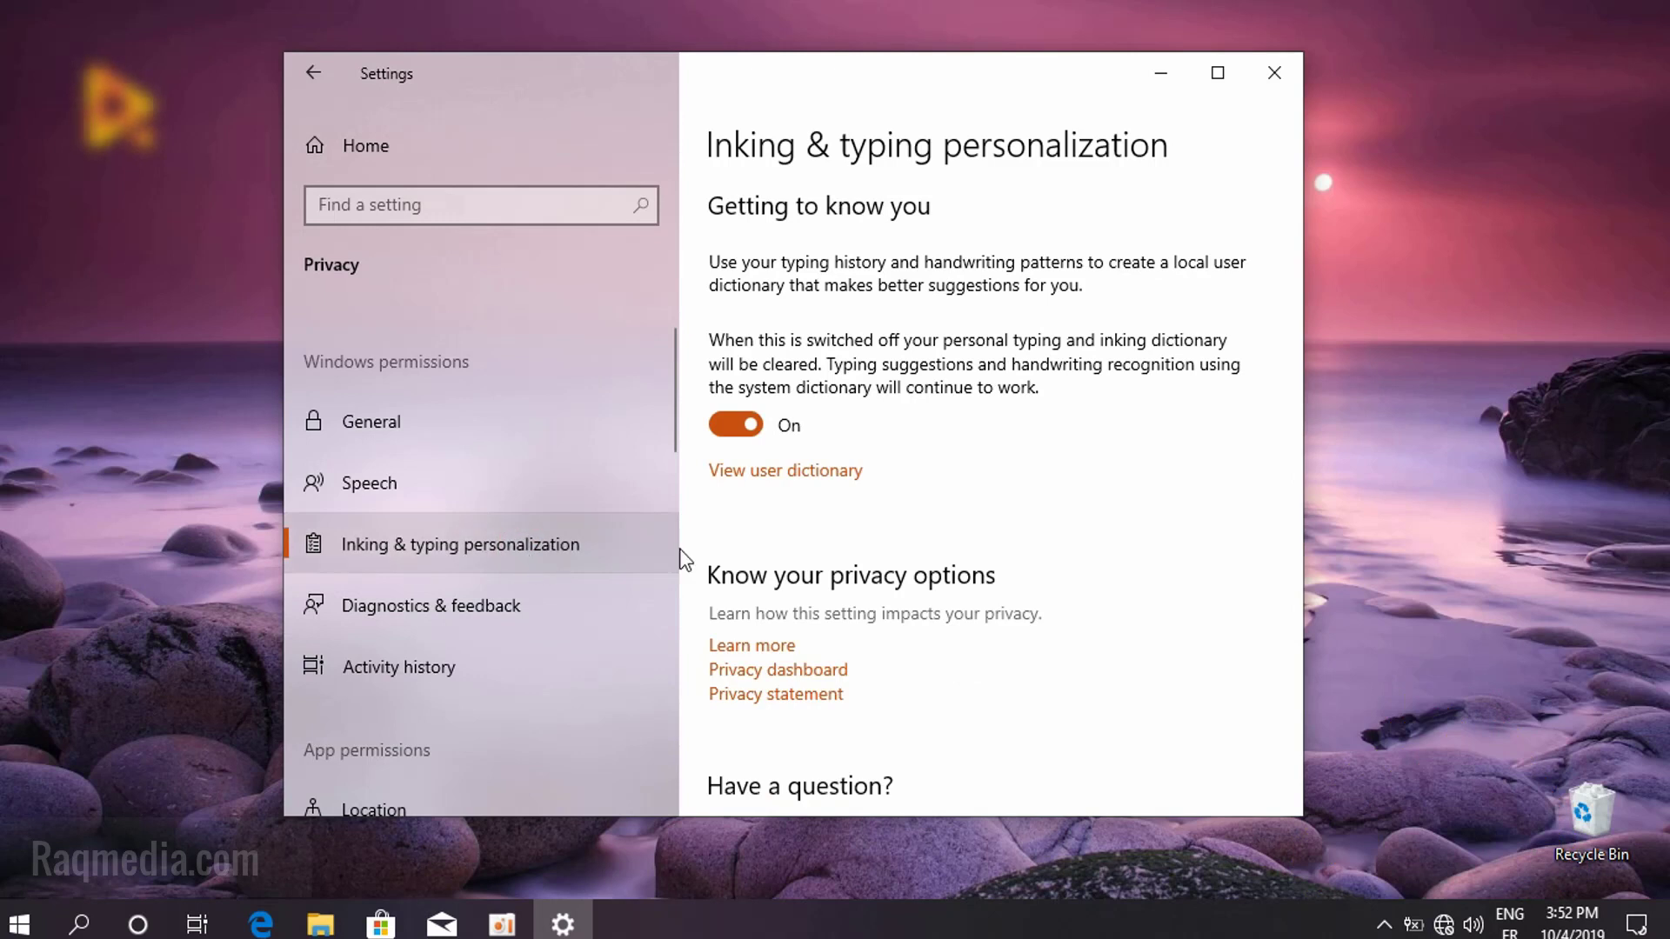
click(742, 429)
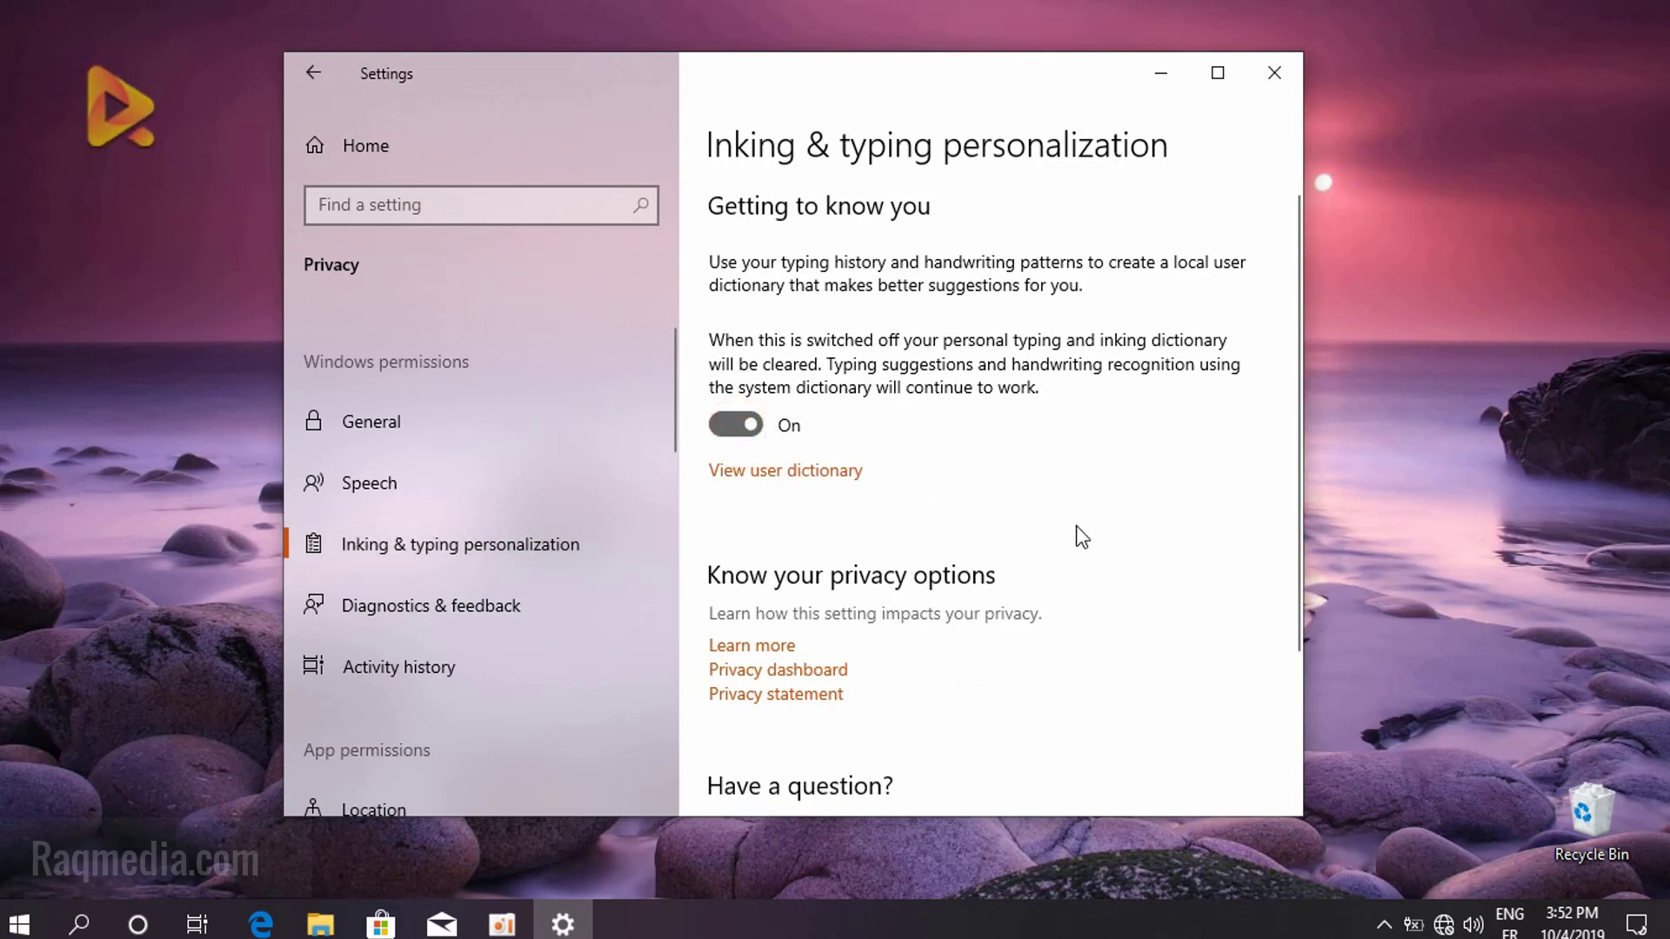
scroll(1100, 532, down, 3)
scroll(1100, 532, up, 3)
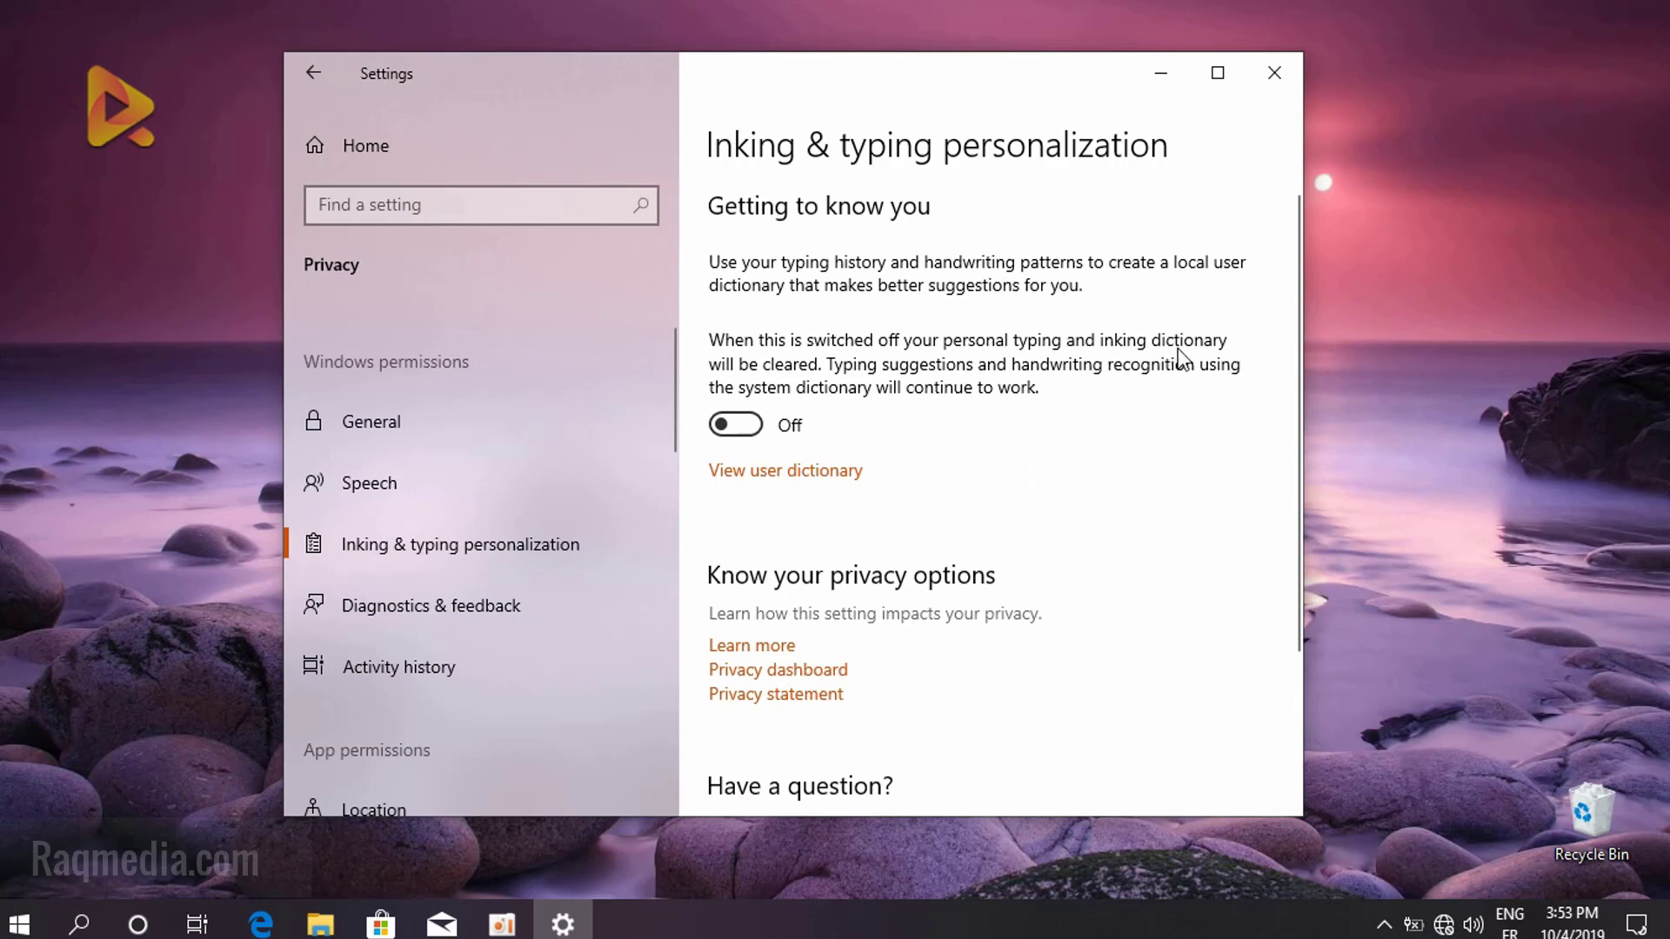
Open the Location privacy page and examine its device access, app permission, default location, location history and geofencing options
scroll(510, 656, down, 2)
click(441, 644)
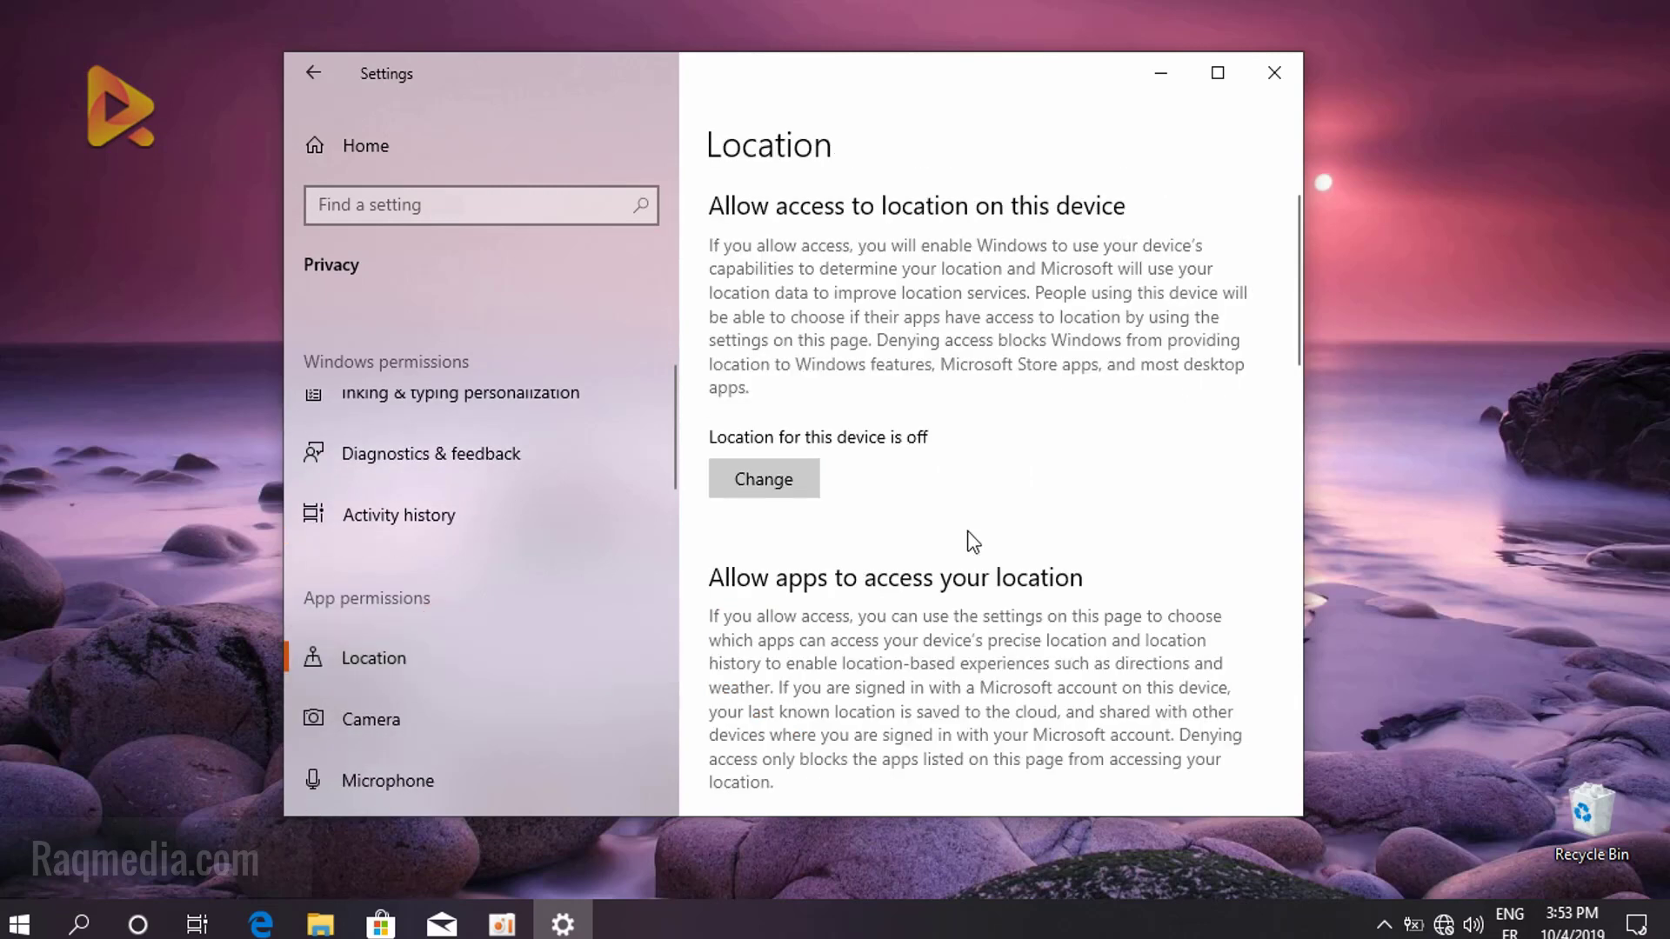
scroll(1036, 524, down, 2)
scroll(1035, 523, down, 8)
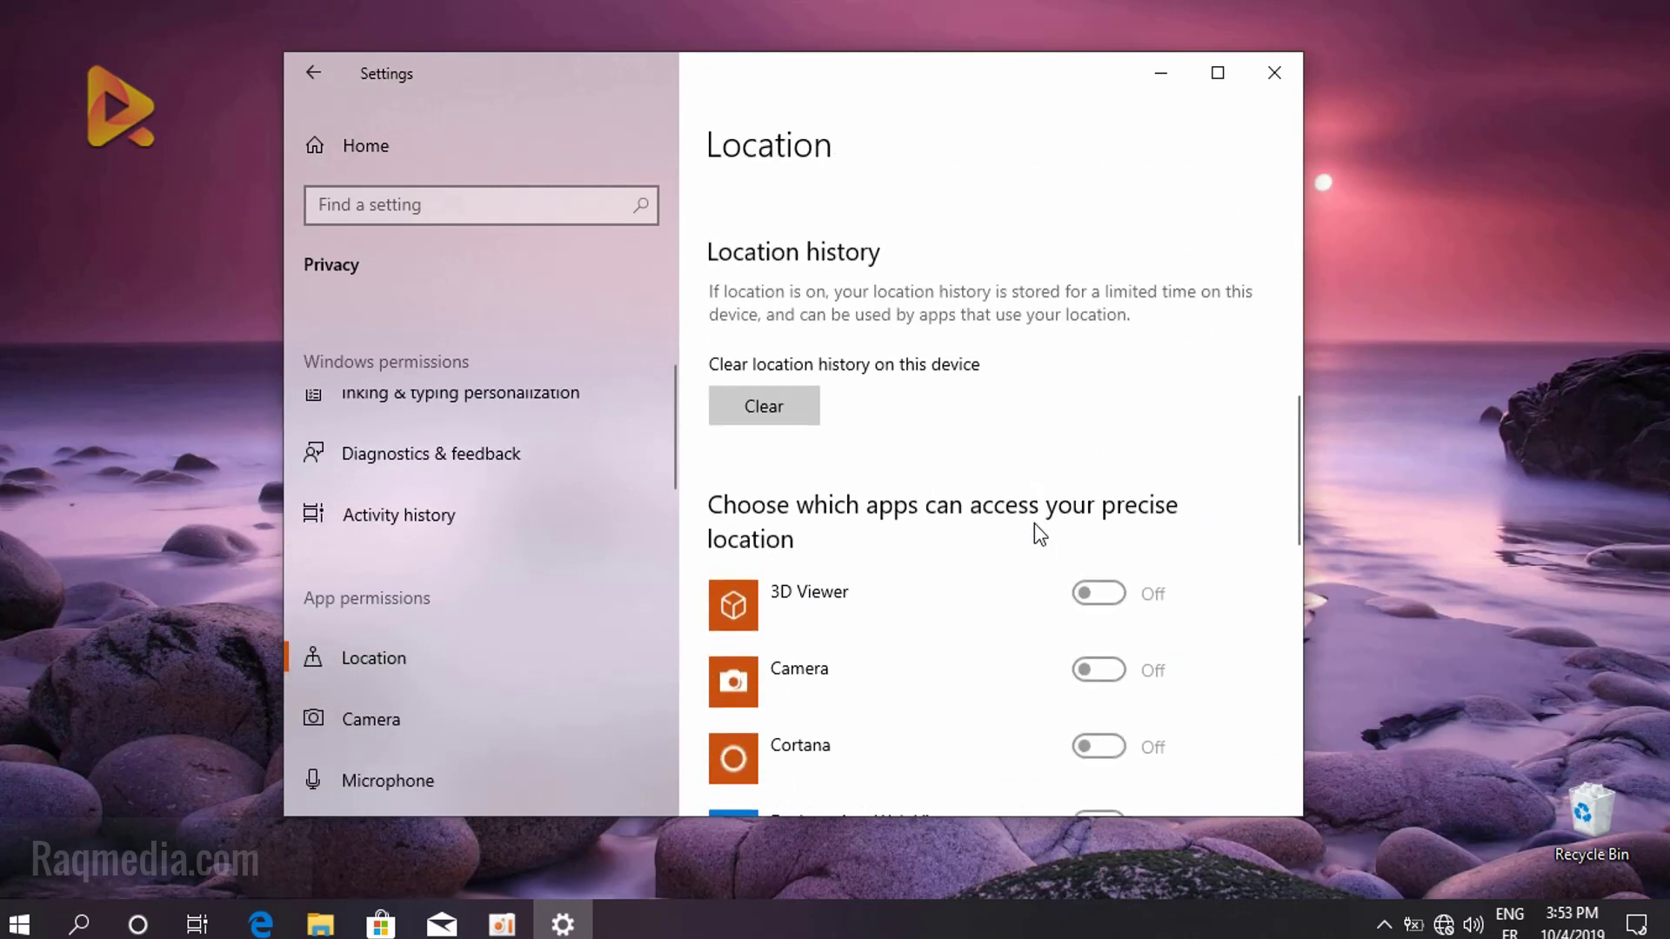
scroll(1035, 523, down, 9)
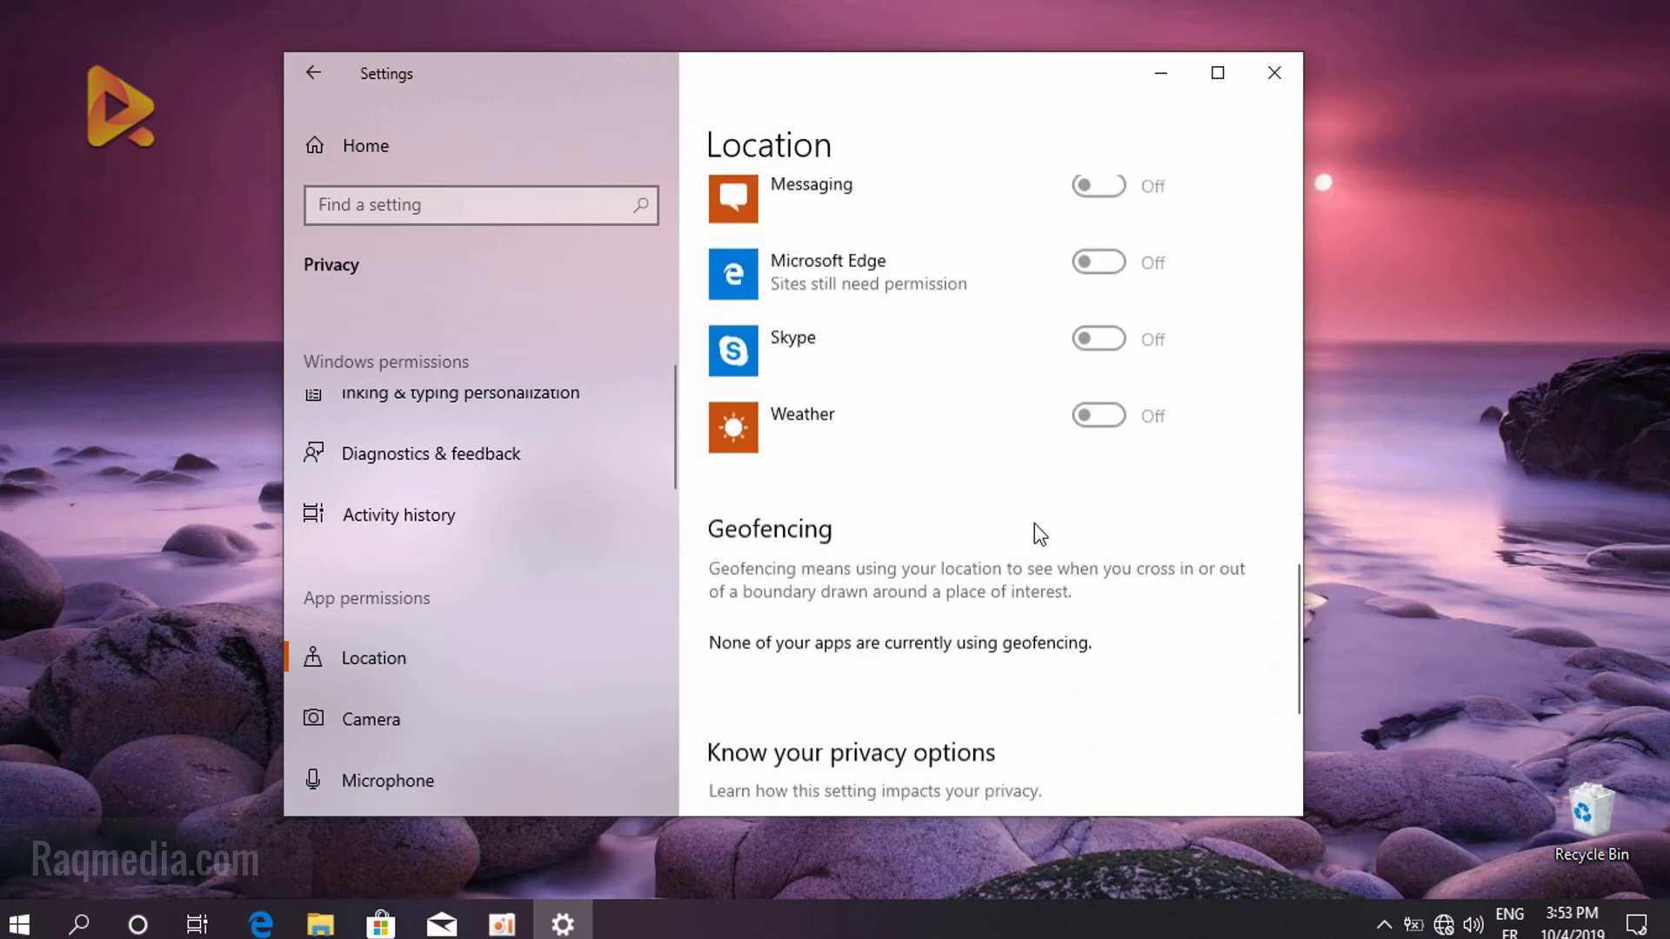
scroll(1036, 524, up, 8)
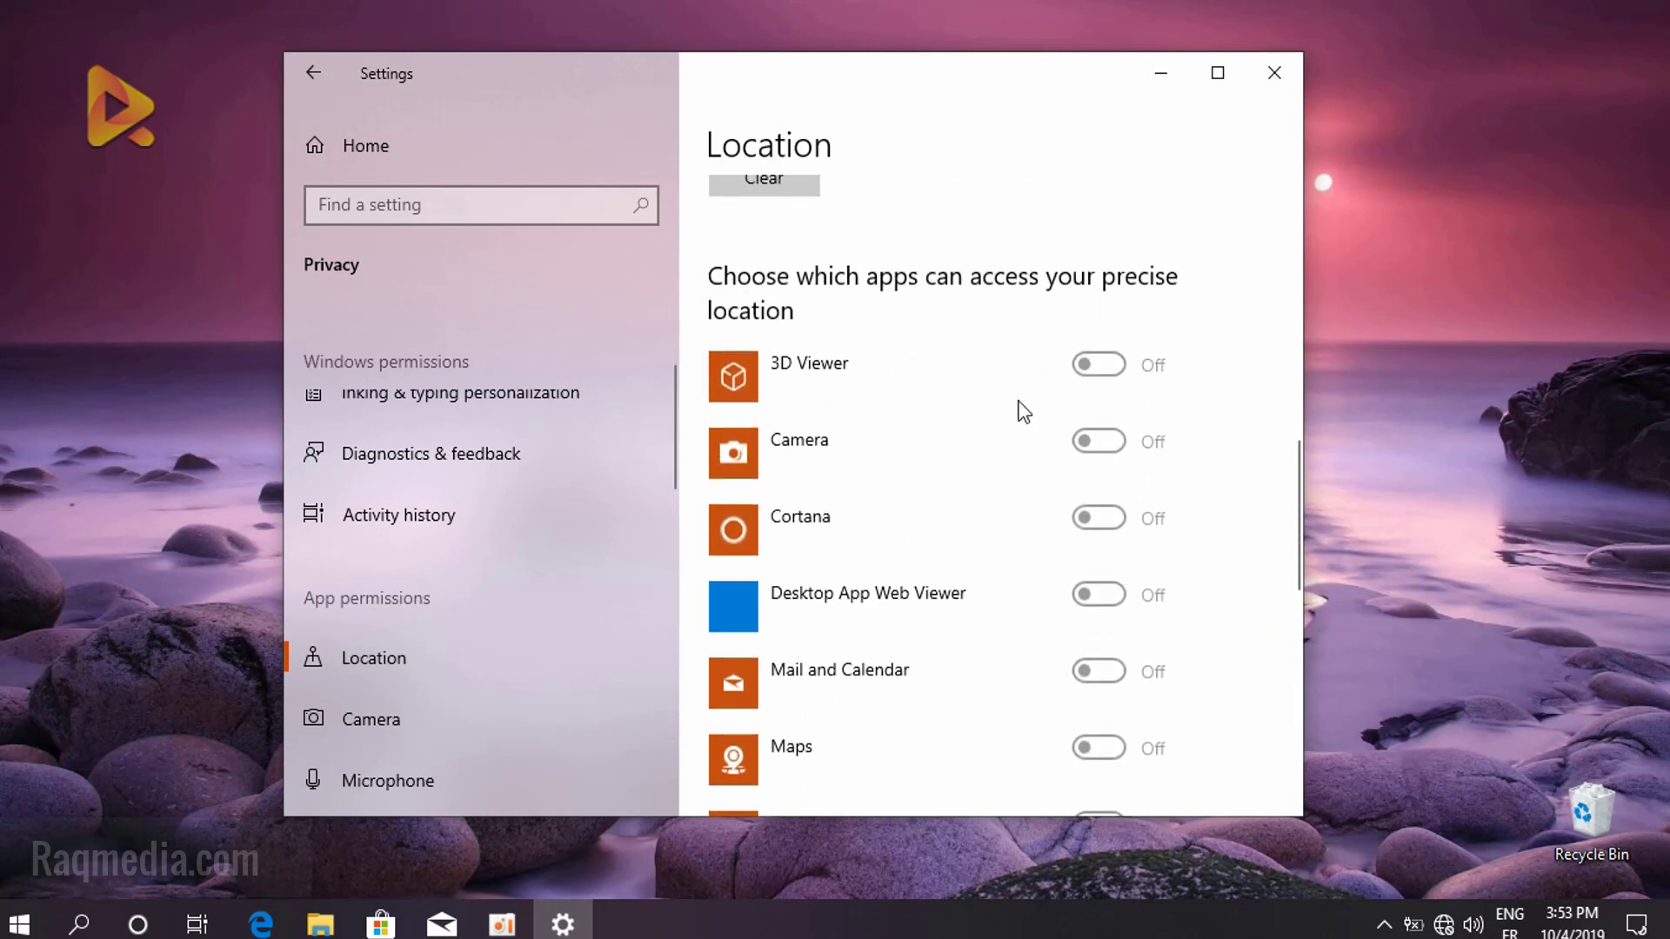
scroll(880, 533, up, 6)
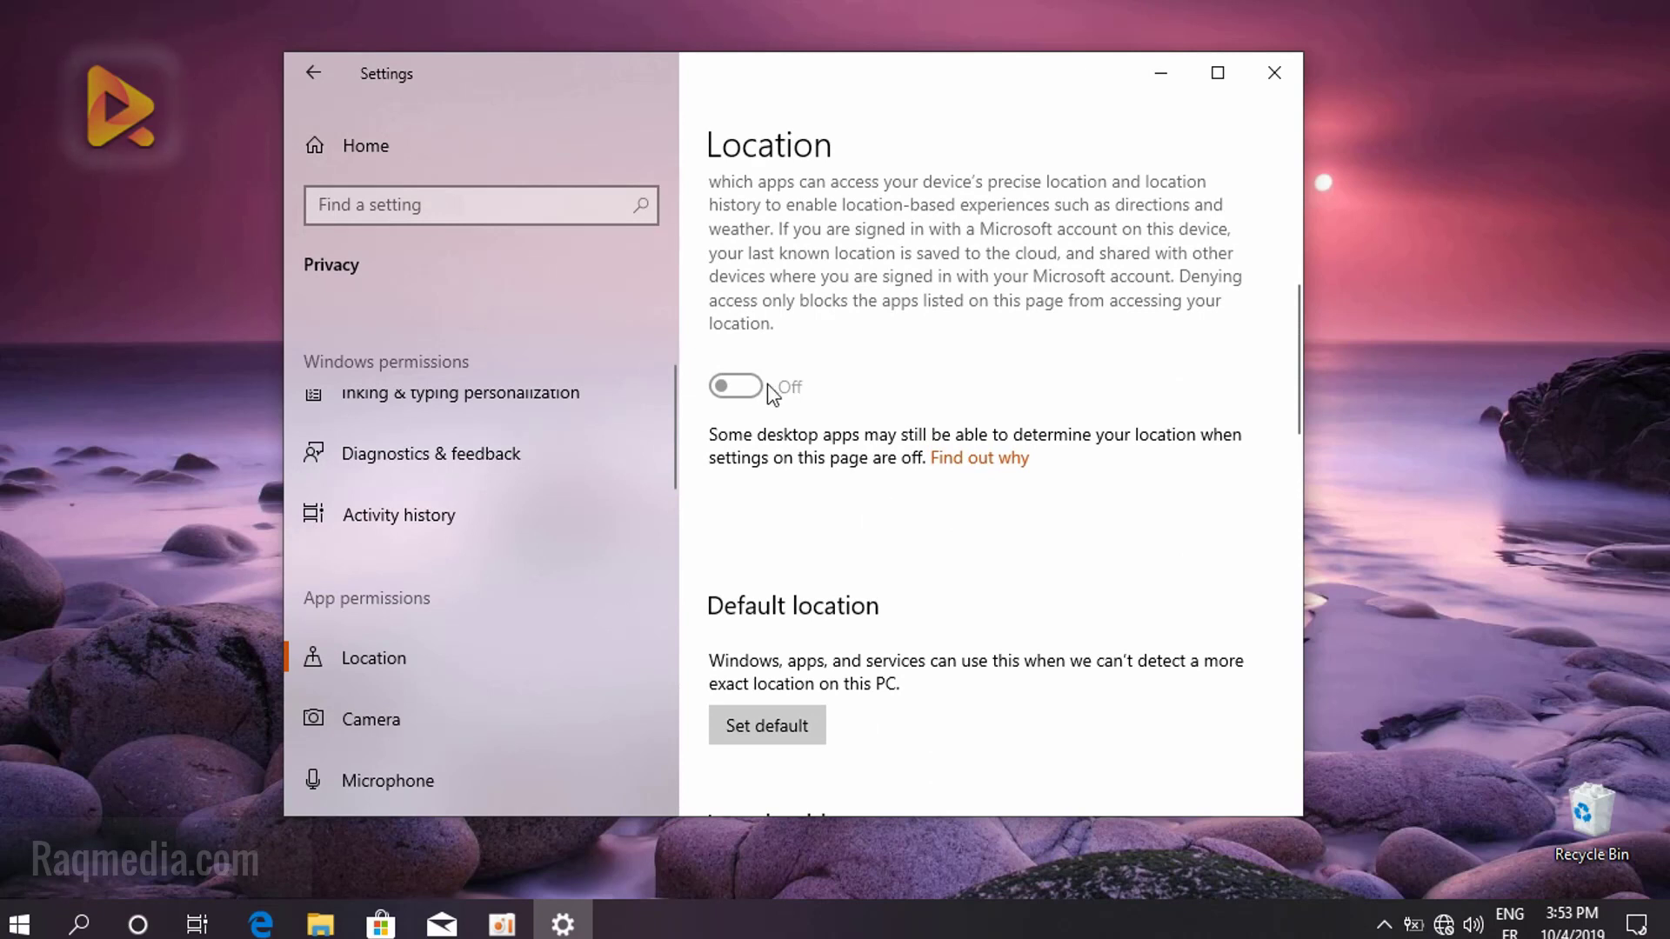
scroll(738, 395, up, 3)
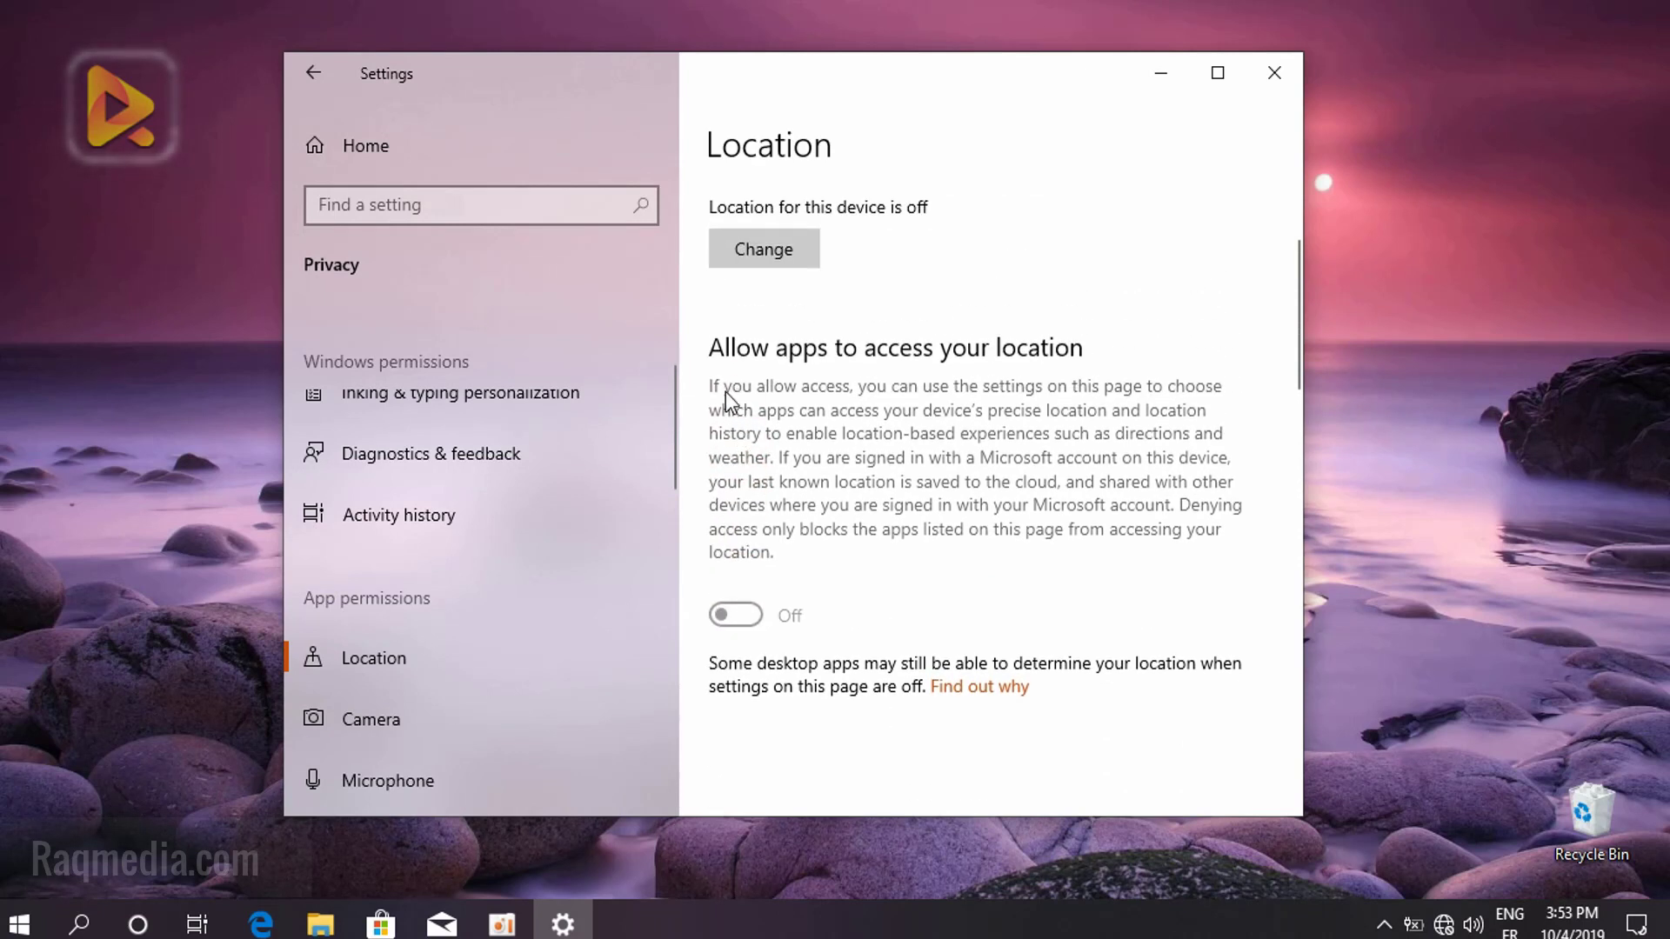
Turn on location access for this device
click(775, 259)
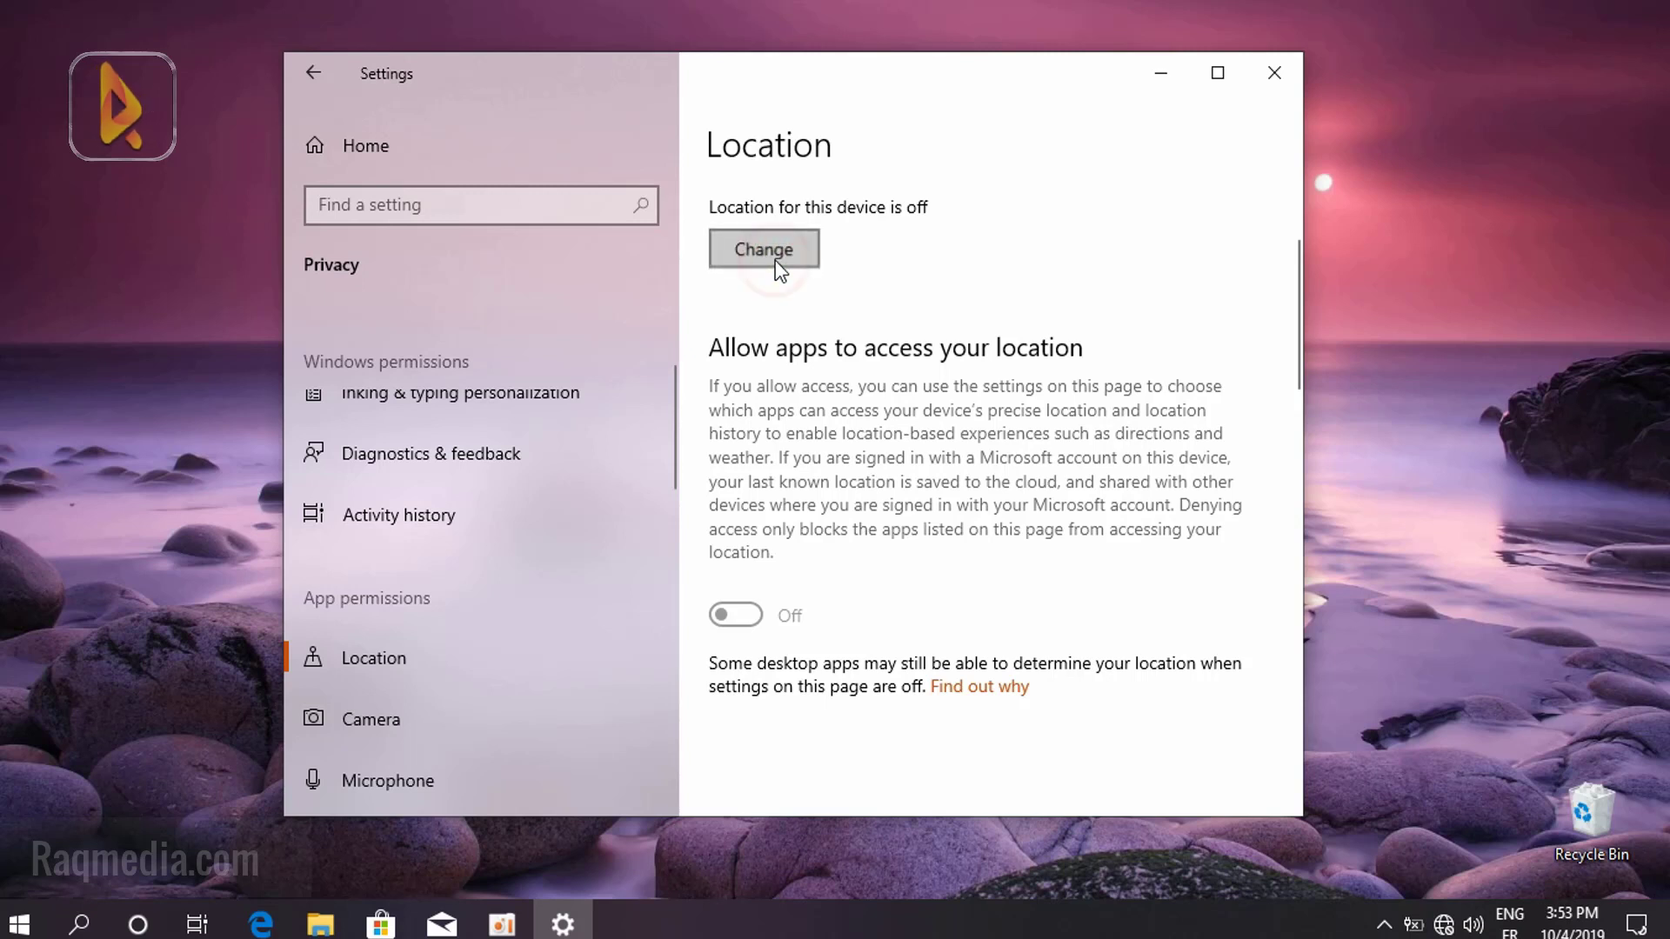
click(668, 388)
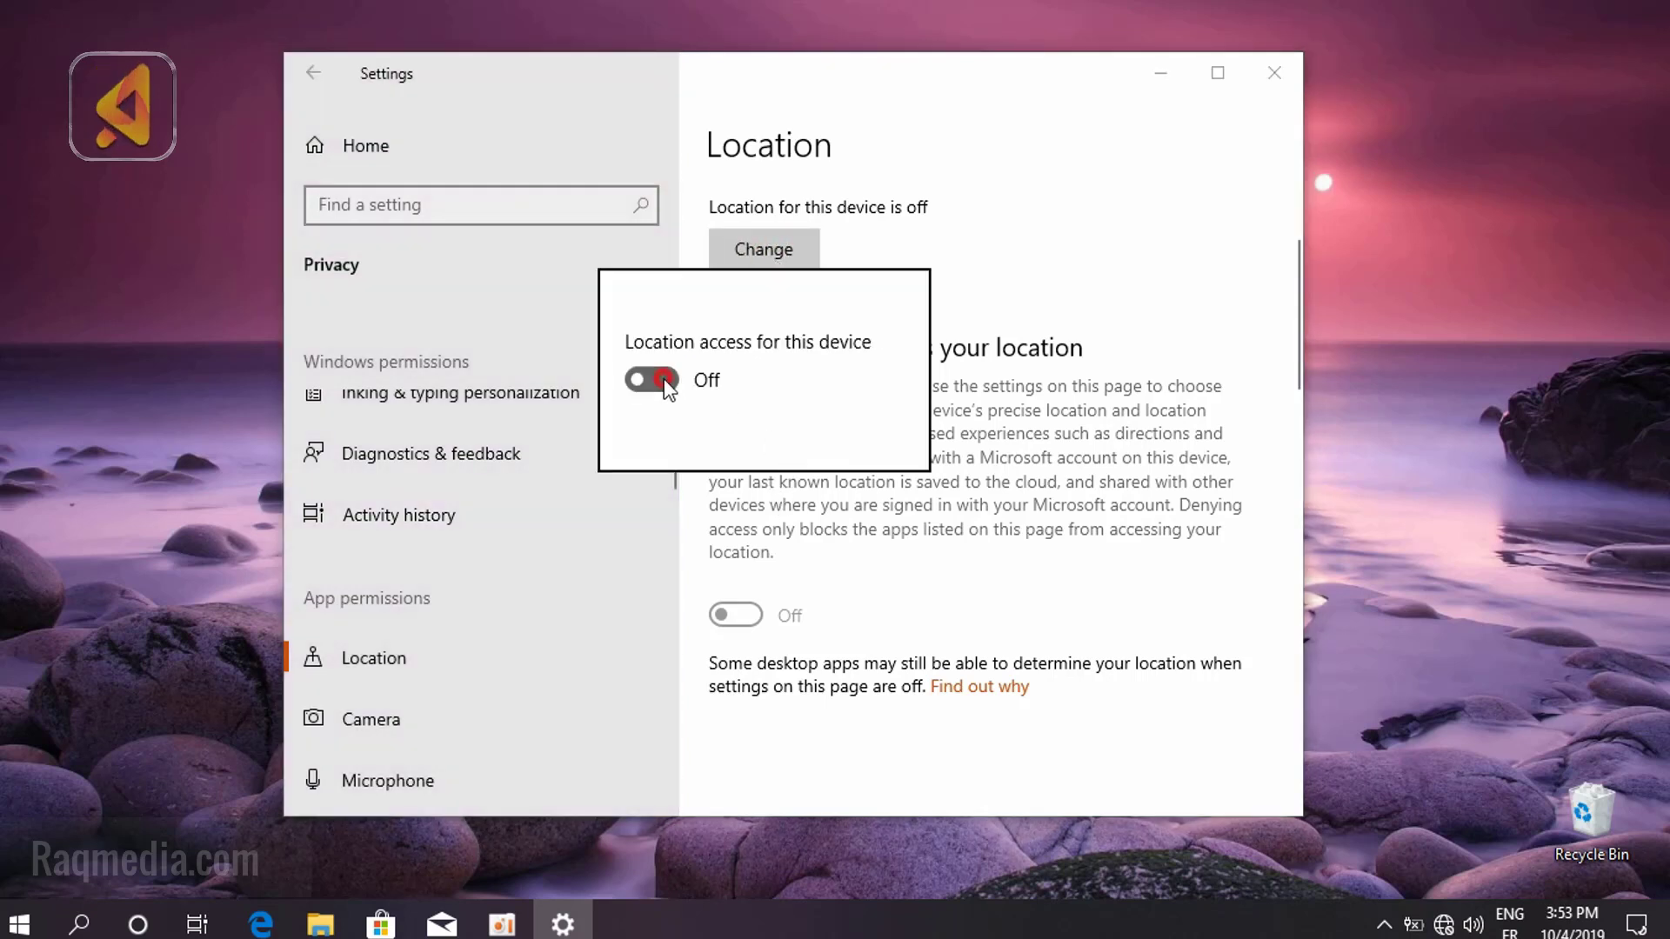
click(1077, 282)
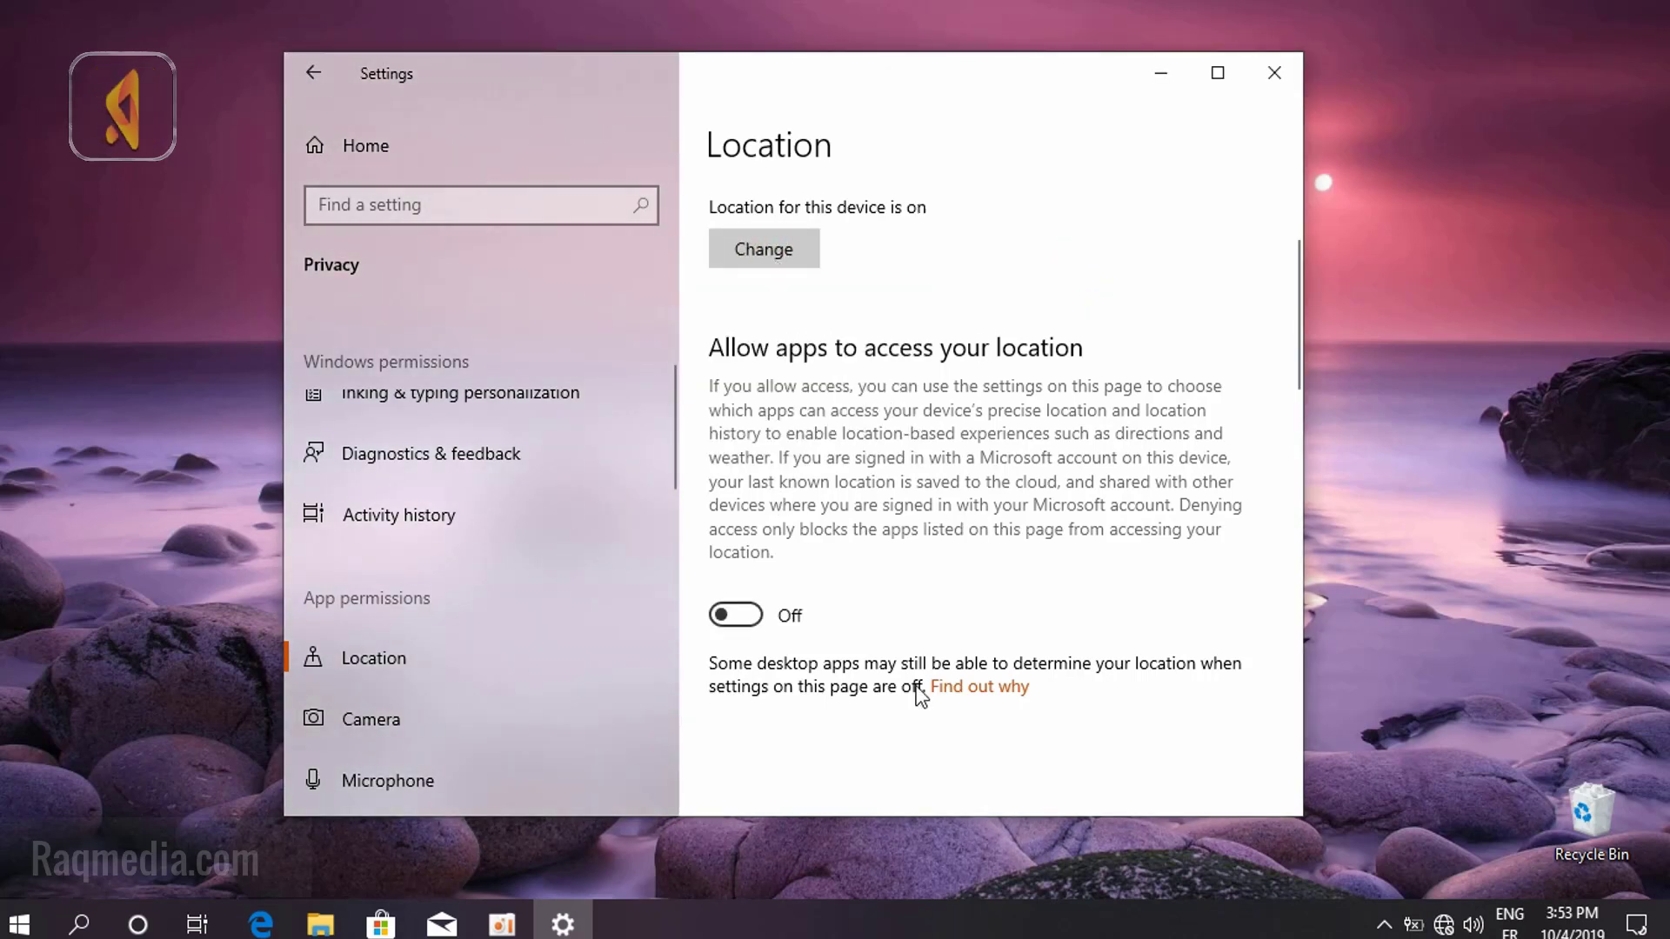
Allow apps to access the location, and switch 3D Viewer's precise location access on and back off
scroll(948, 614, down, 10)
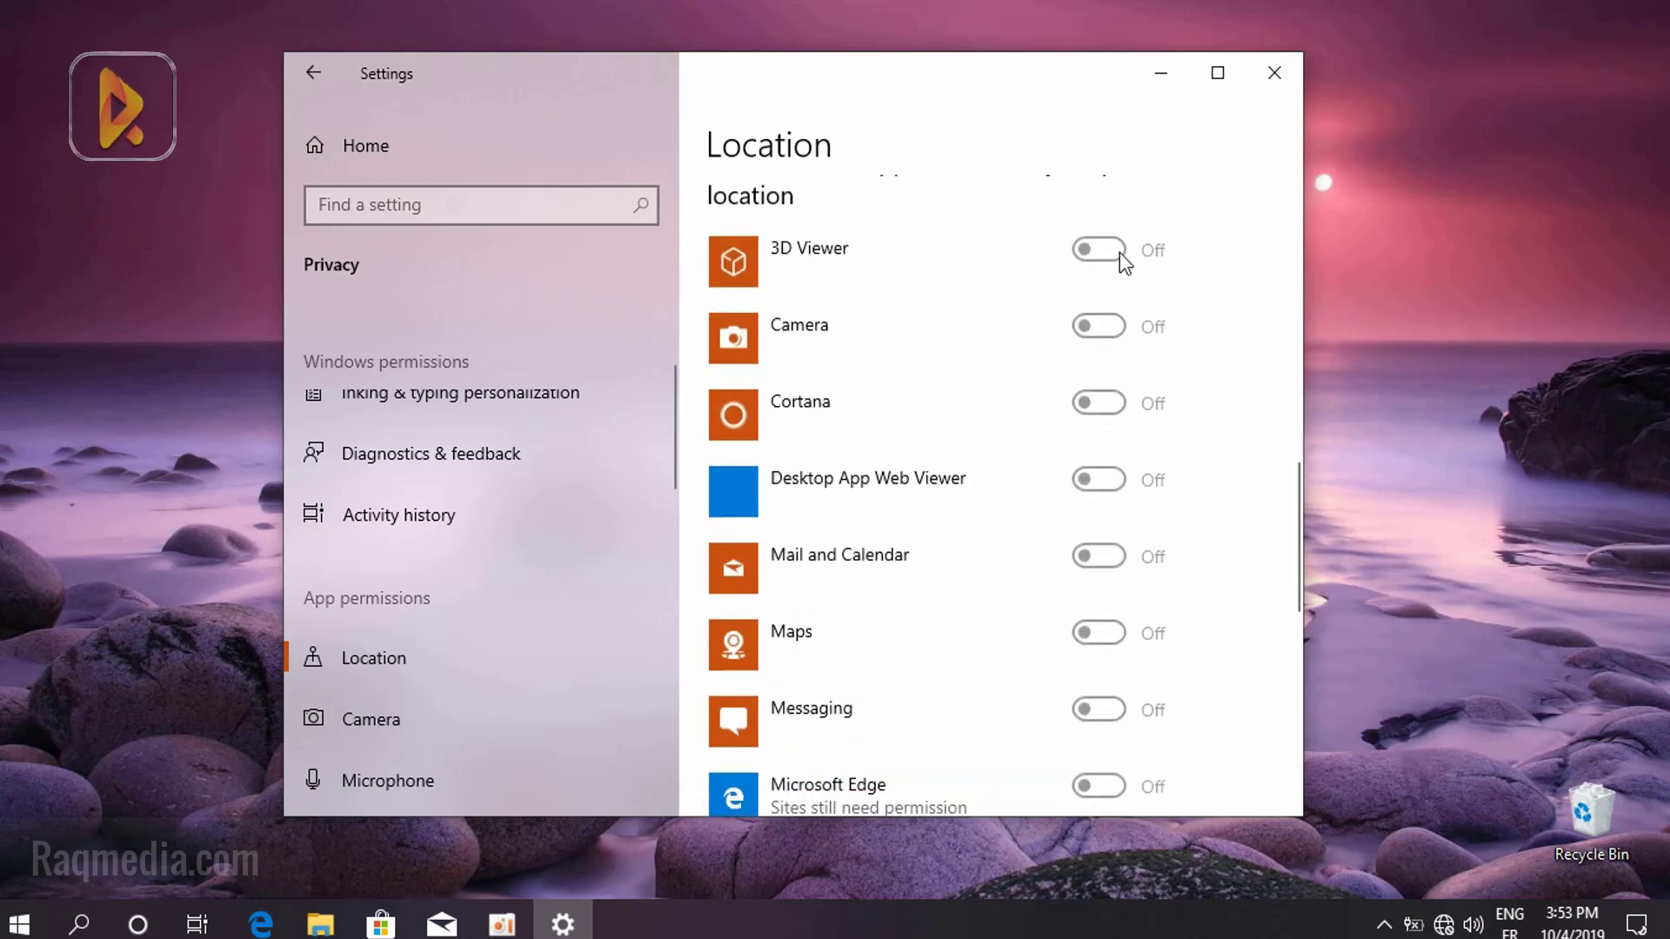
click(1120, 252)
scroll(915, 357, up, 10)
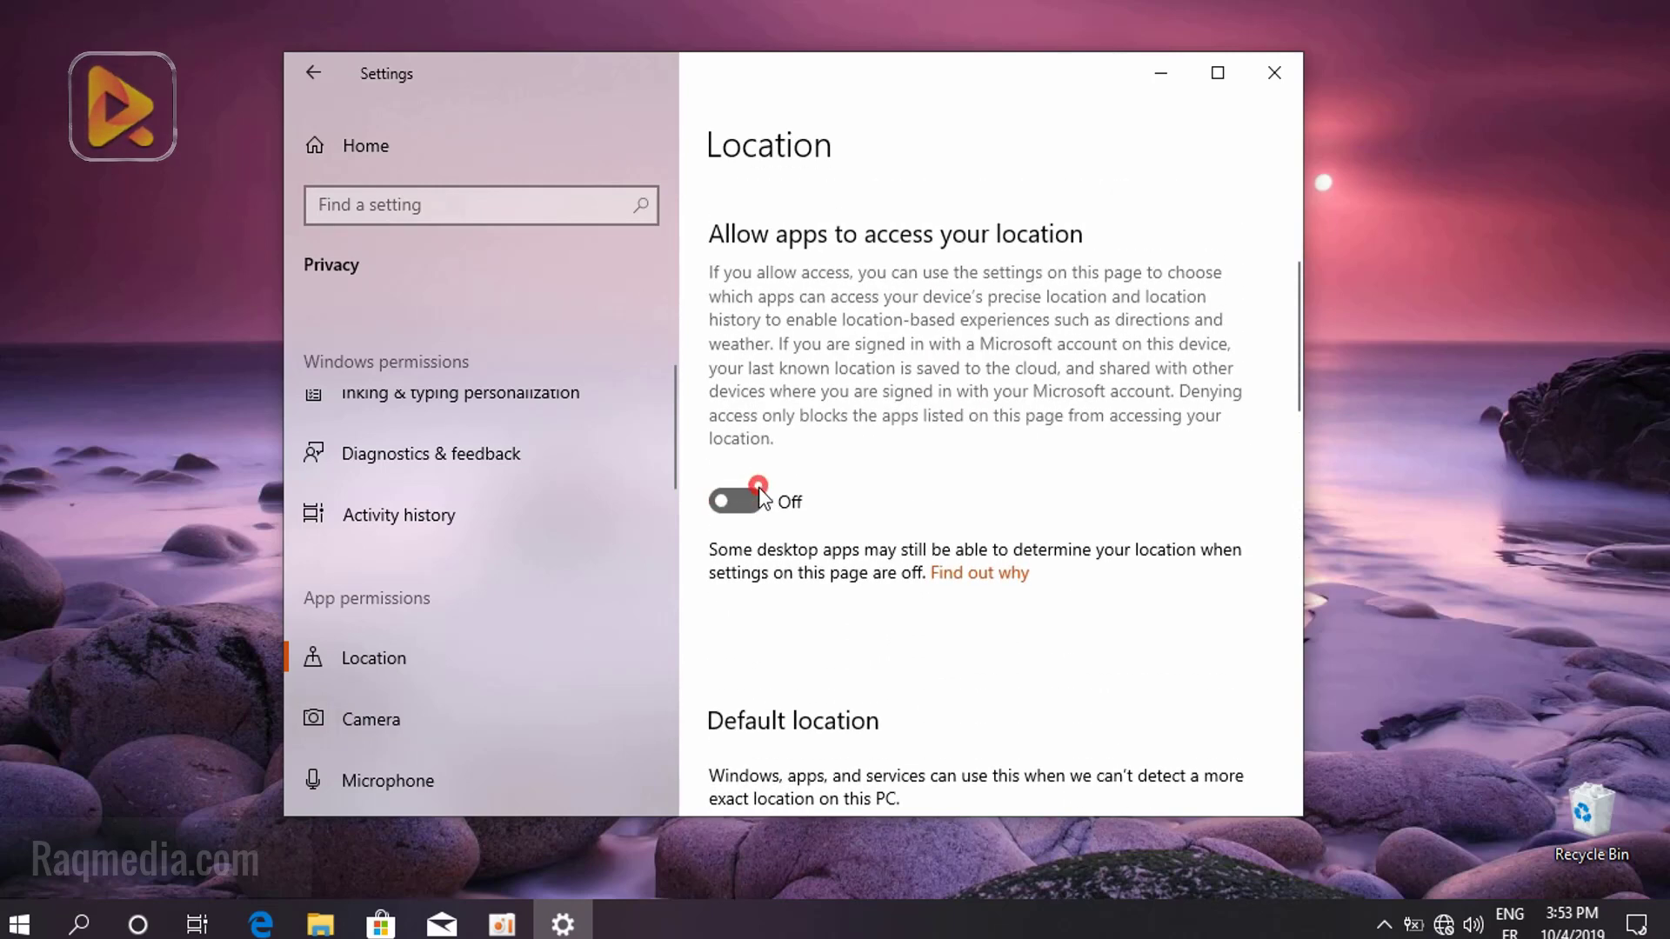
scroll(1129, 578, down, 12)
scroll(999, 421, up, 2)
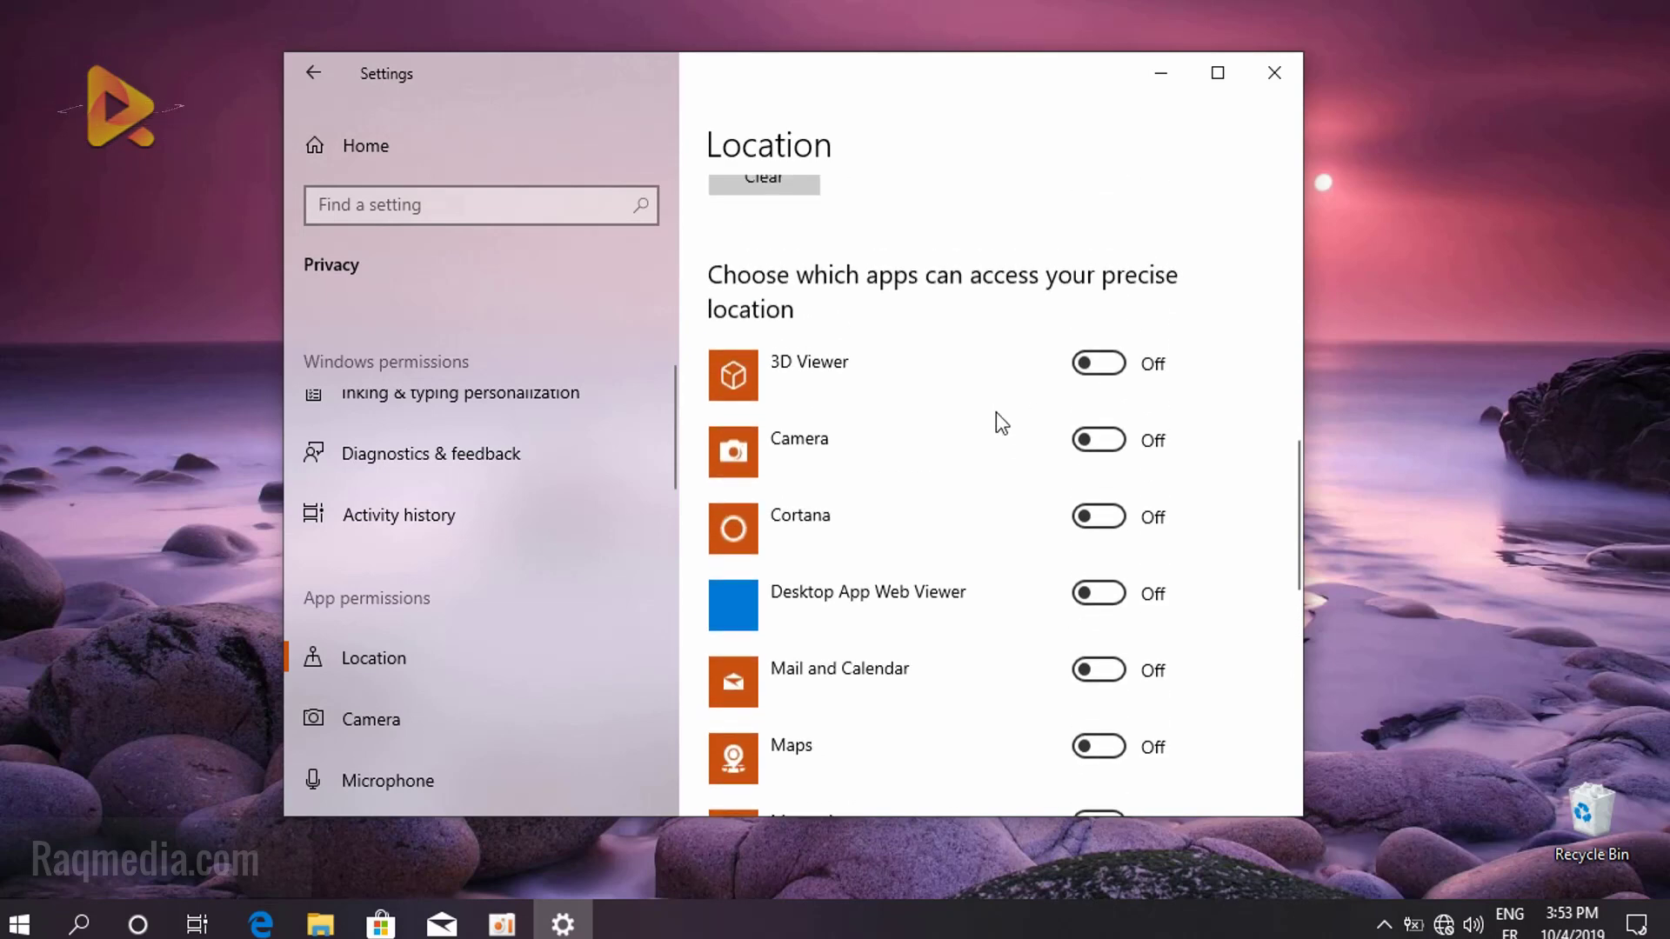
click(1098, 363)
click(1098, 364)
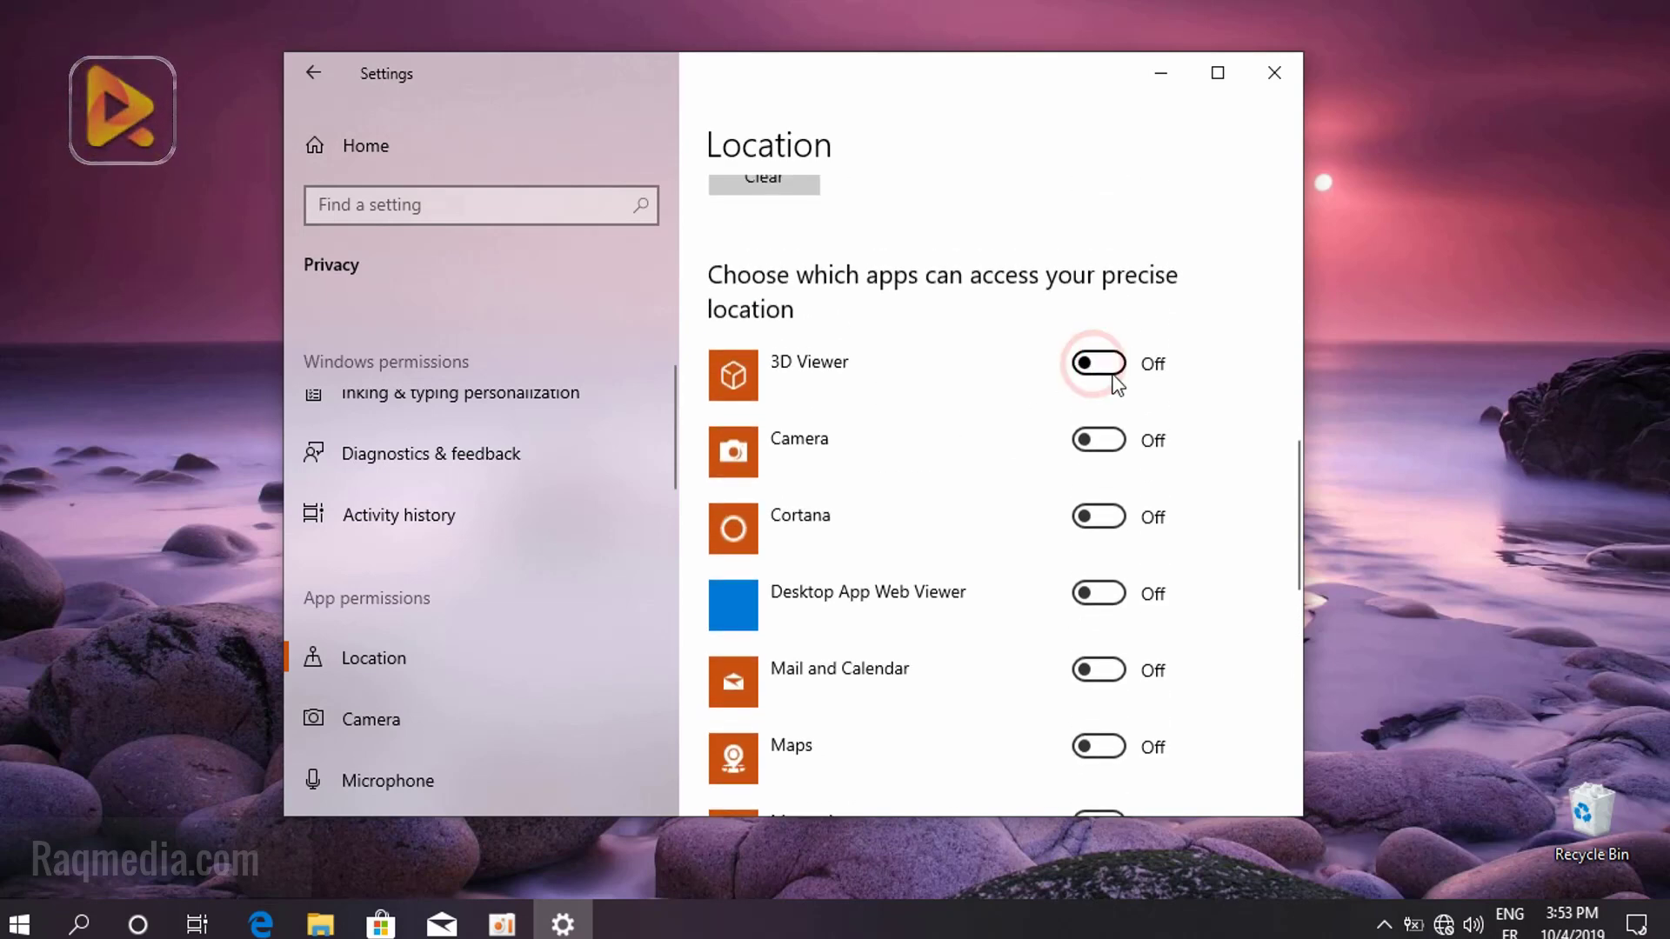
Turn off app access to the location and location access for this device
scroll(1103, 461, up, 5)
scroll(1103, 461, up, 4)
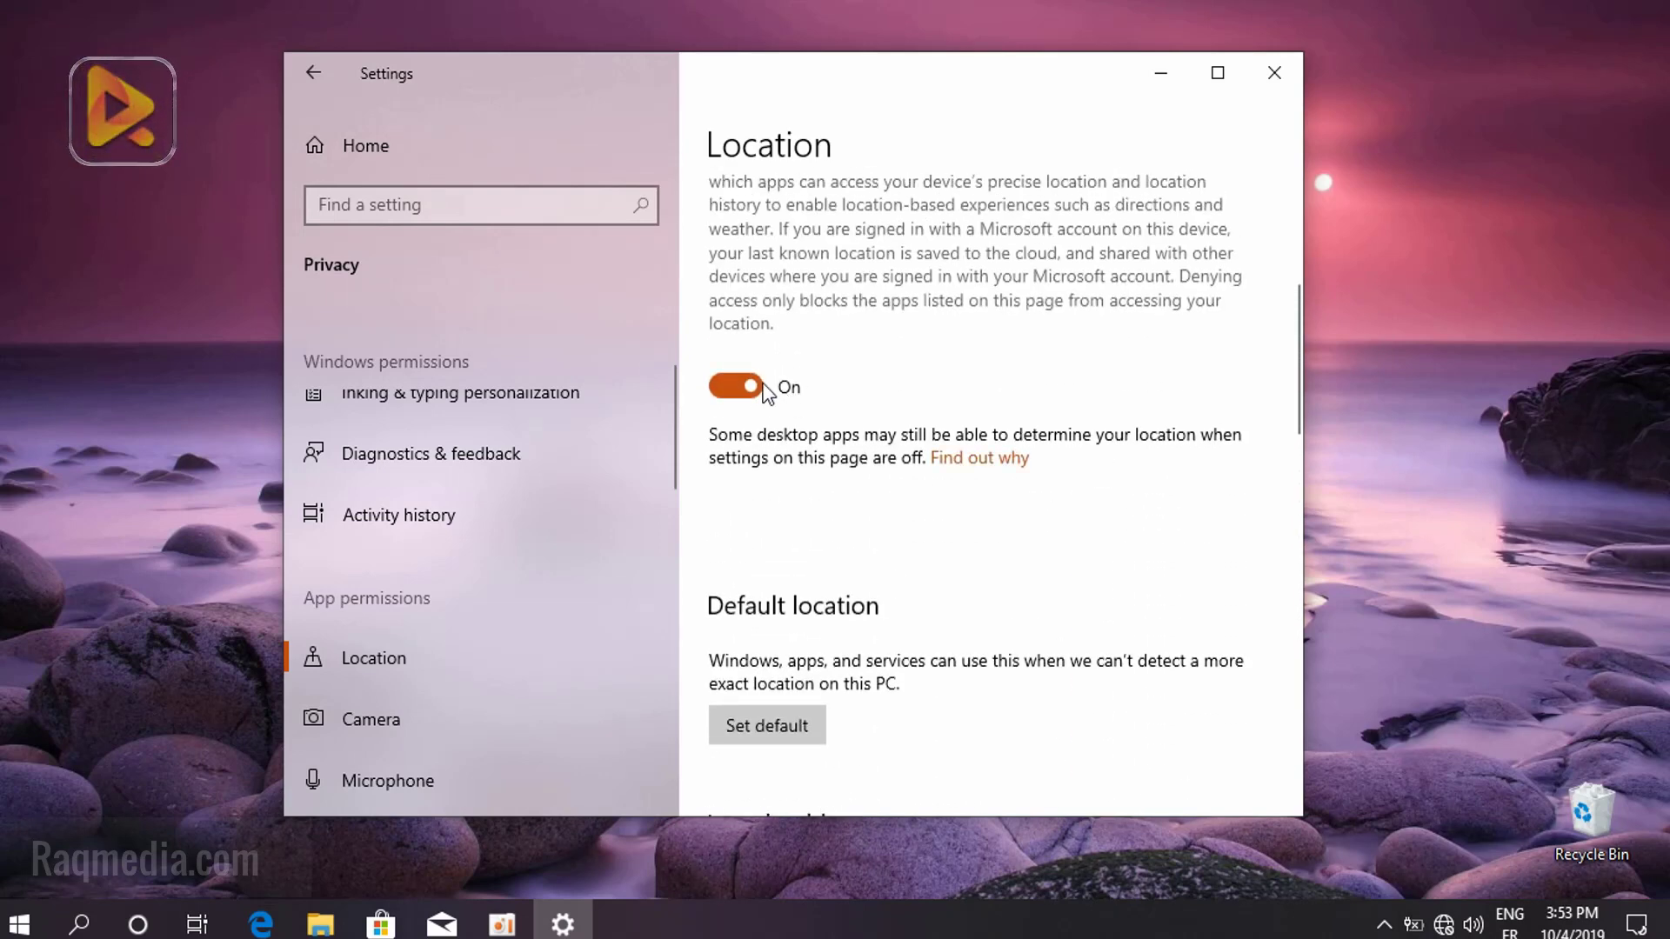
click(727, 385)
scroll(839, 522, up, 4)
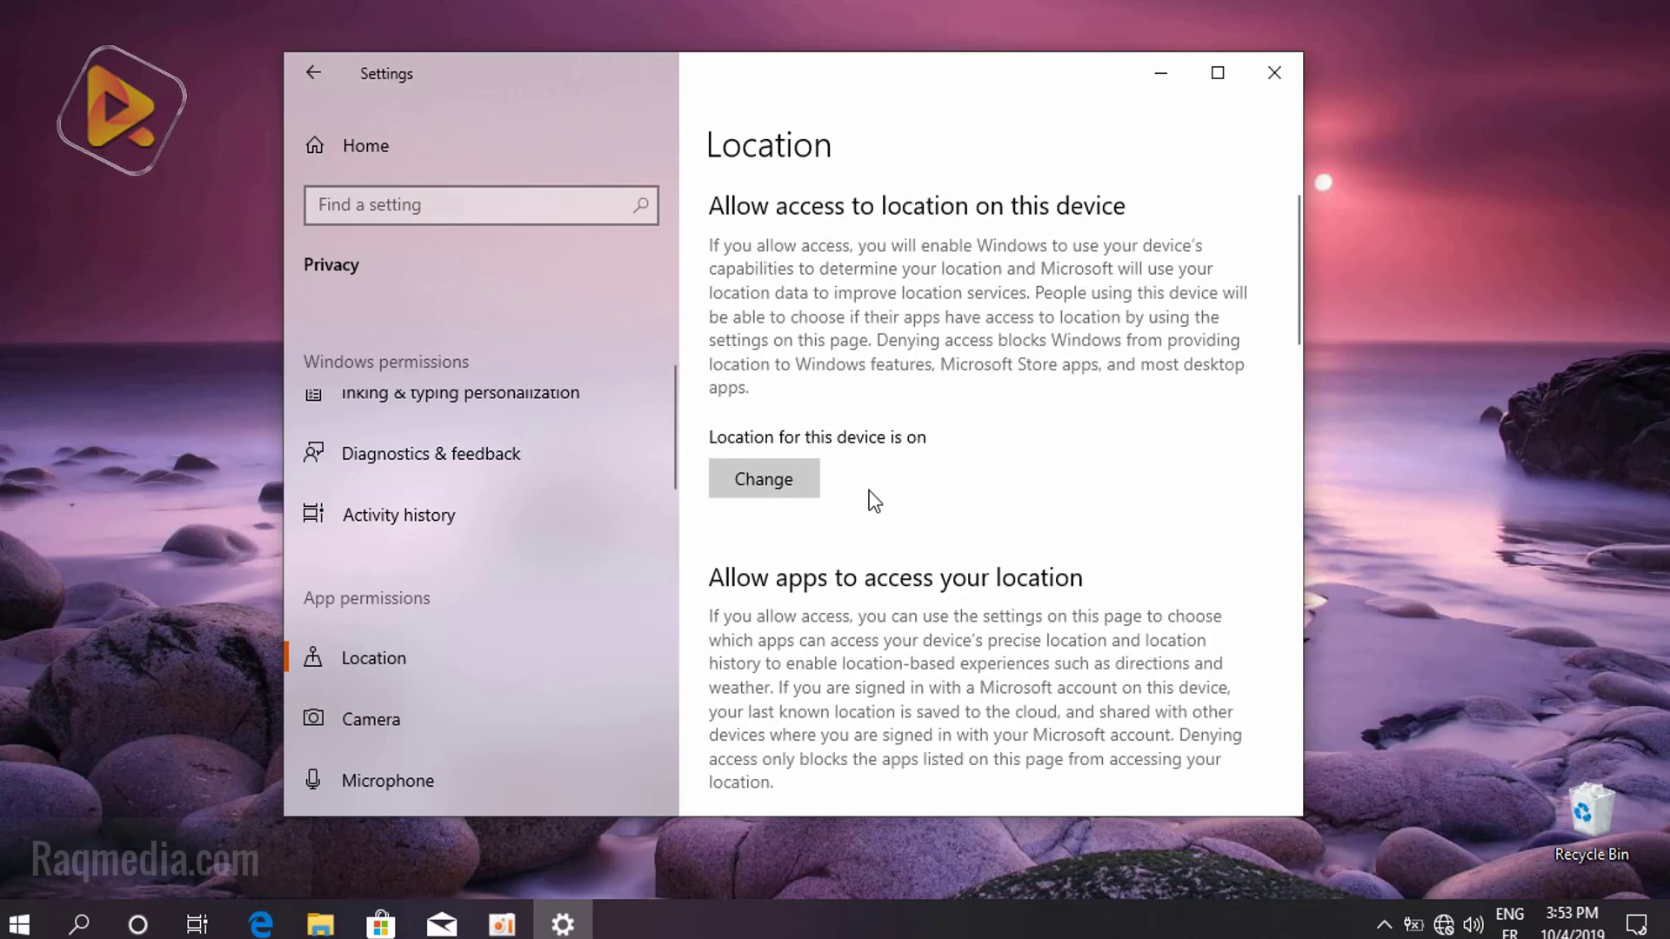
scroll(914, 583, down, 4)
scroll(927, 589, up, 3)
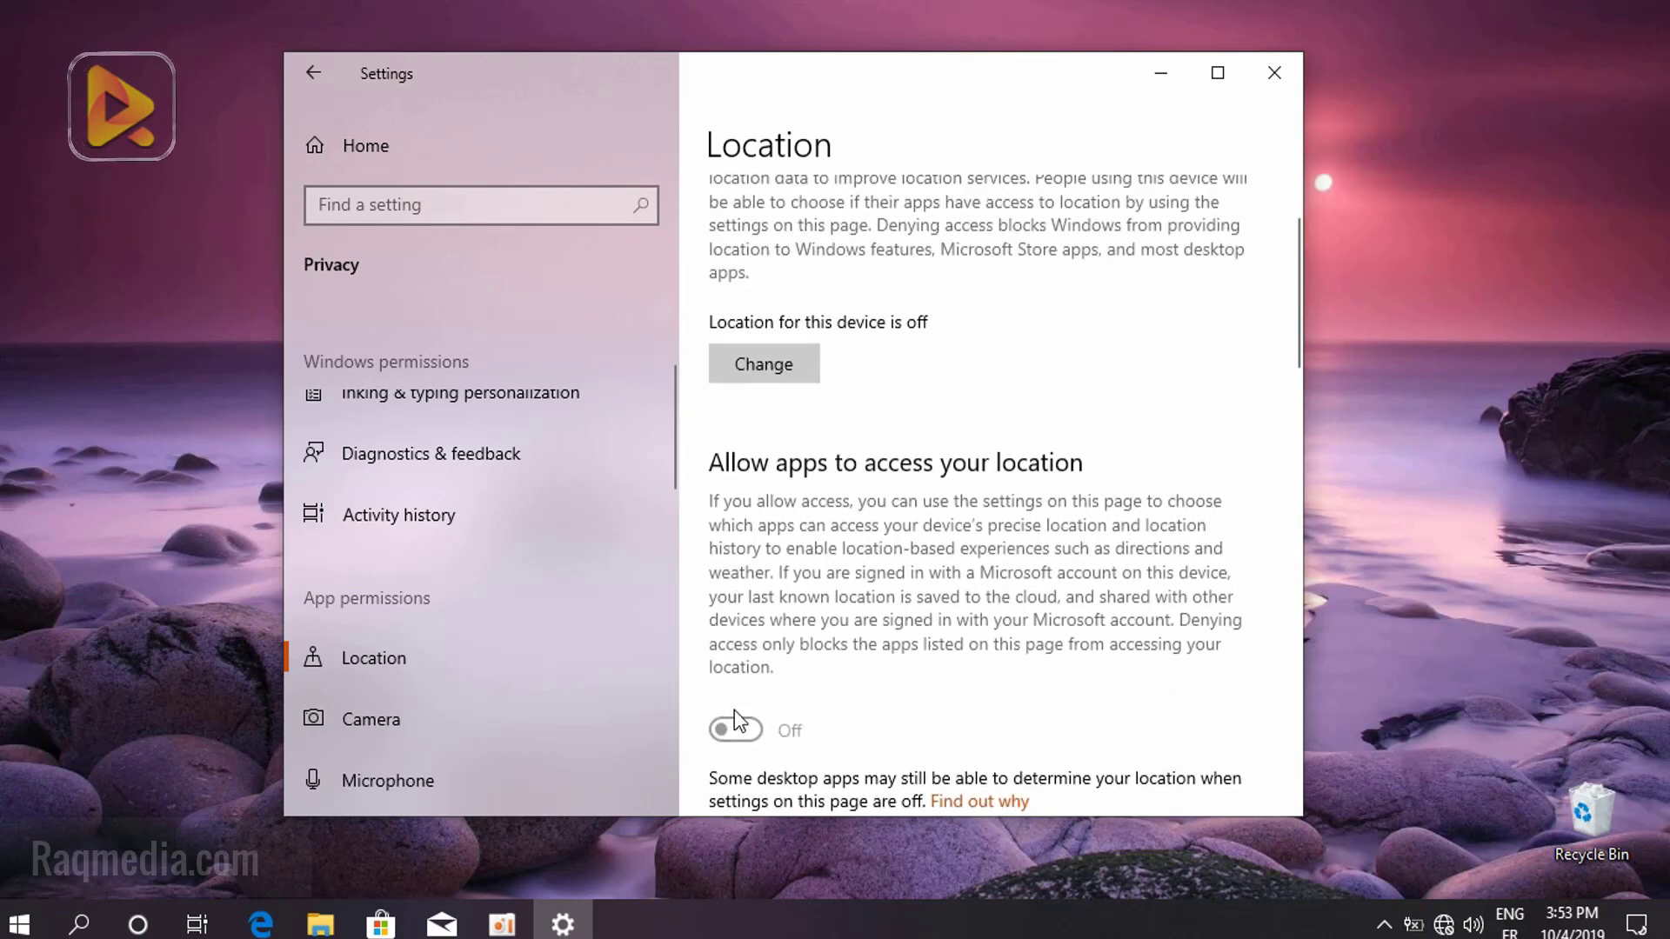
Open the Camera privacy page and review which Microsoft Store apps are allowed to access the camera
click(493, 715)
scroll(972, 596, down, 5)
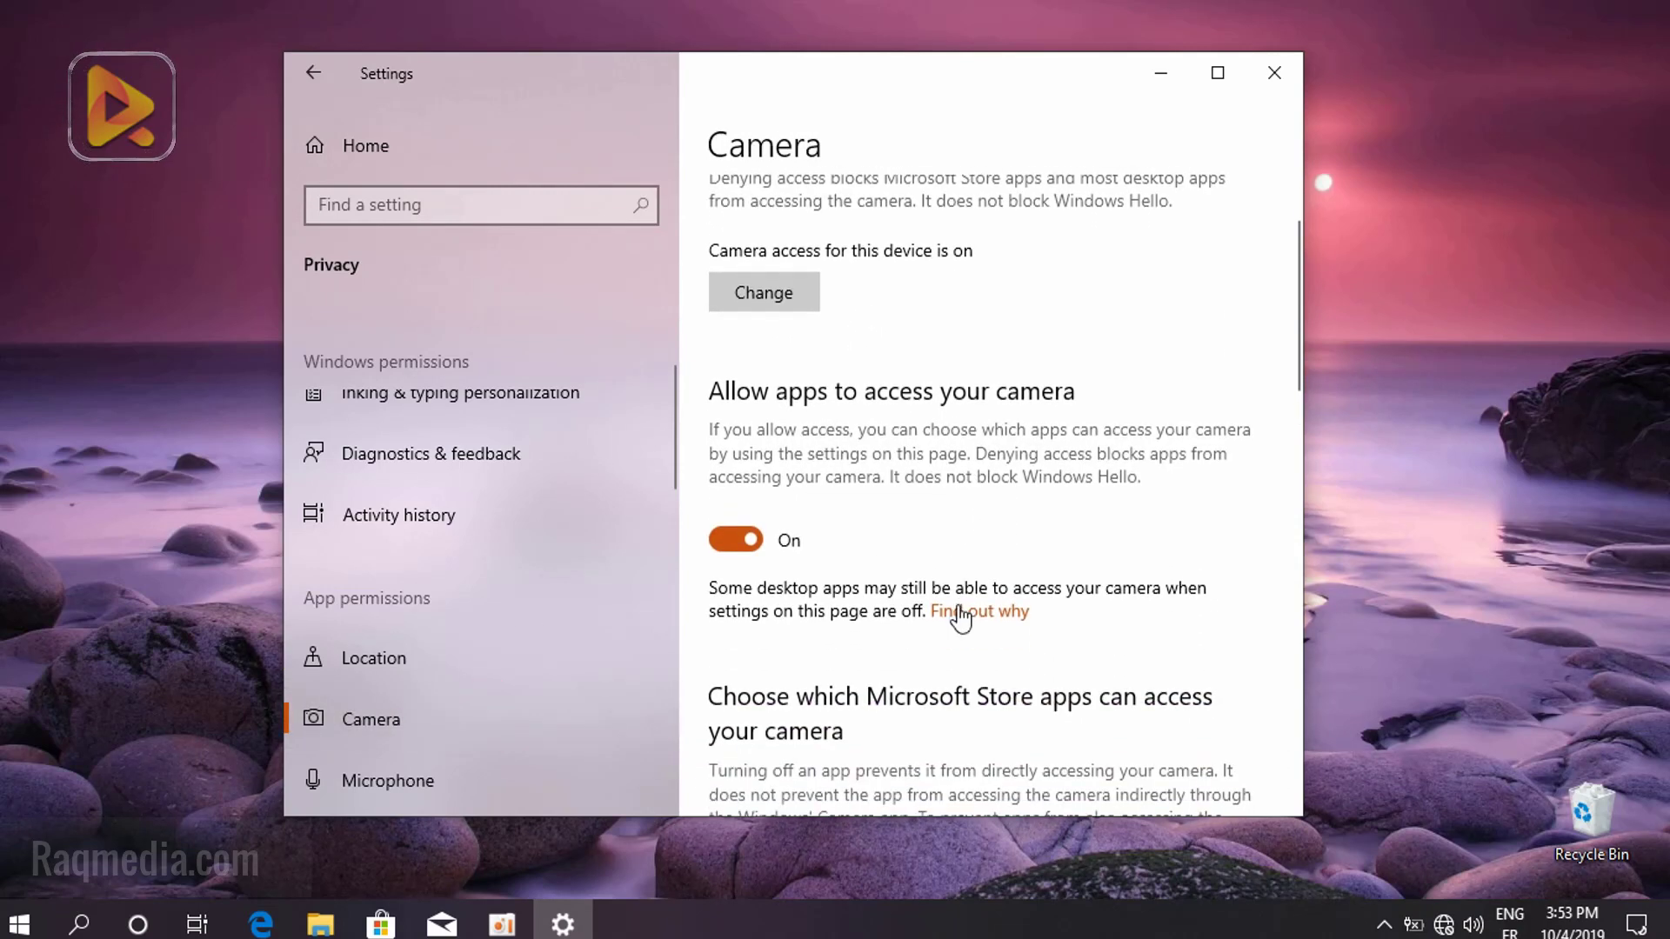
scroll(958, 606, down, 4)
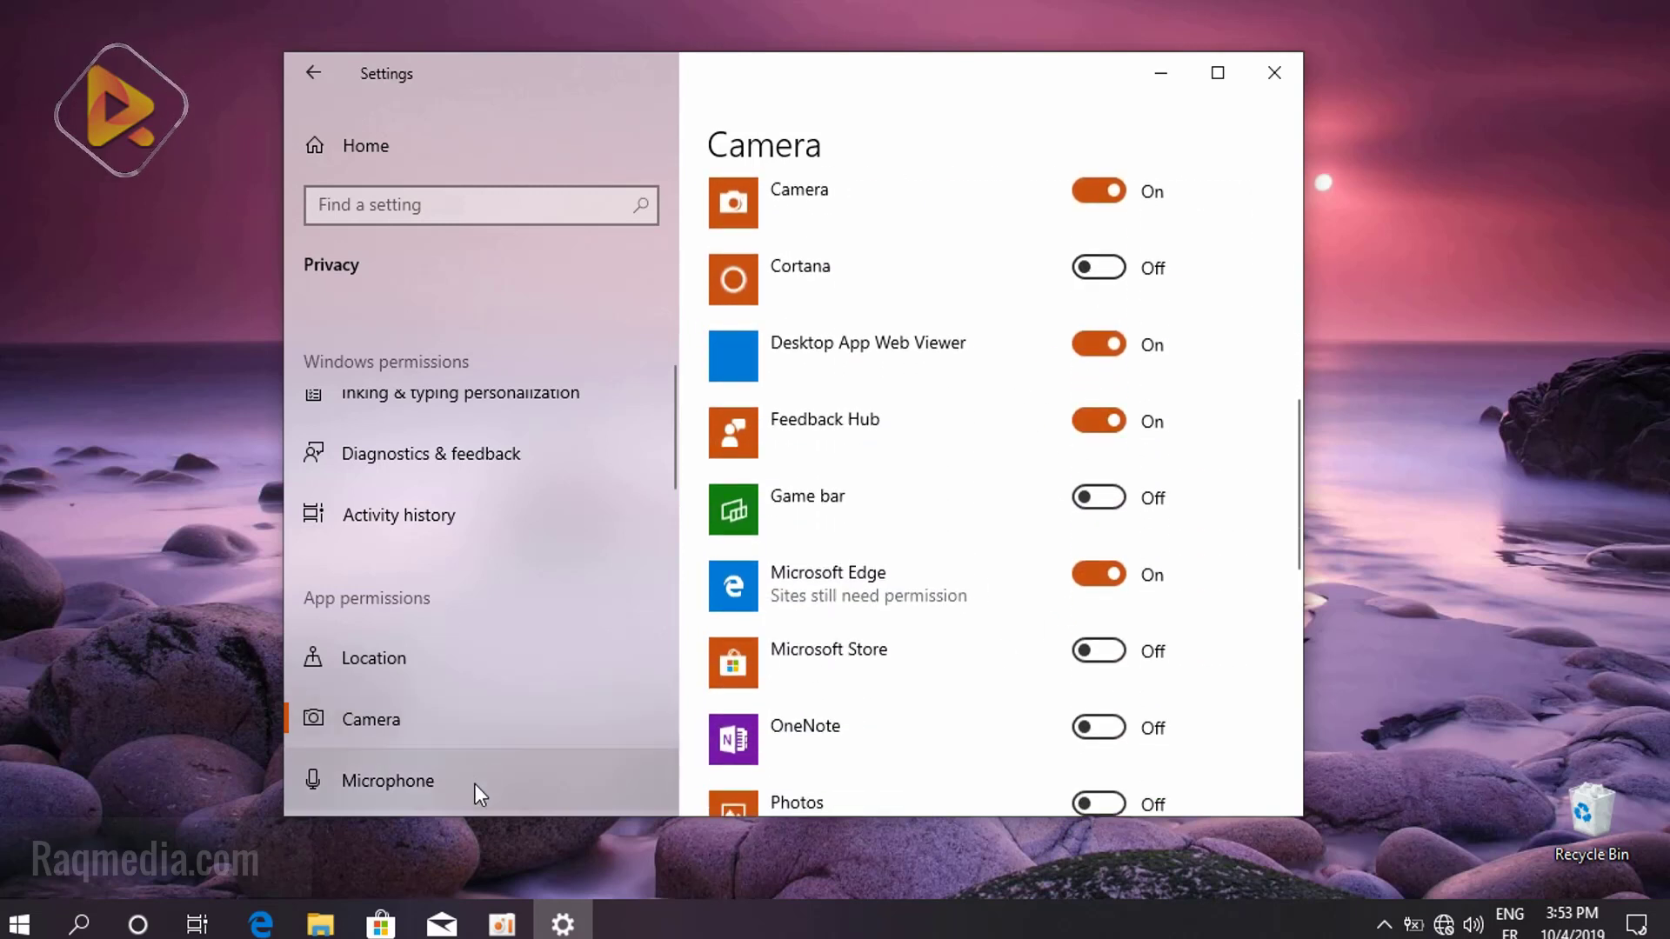
scroll(974, 677, down, 2)
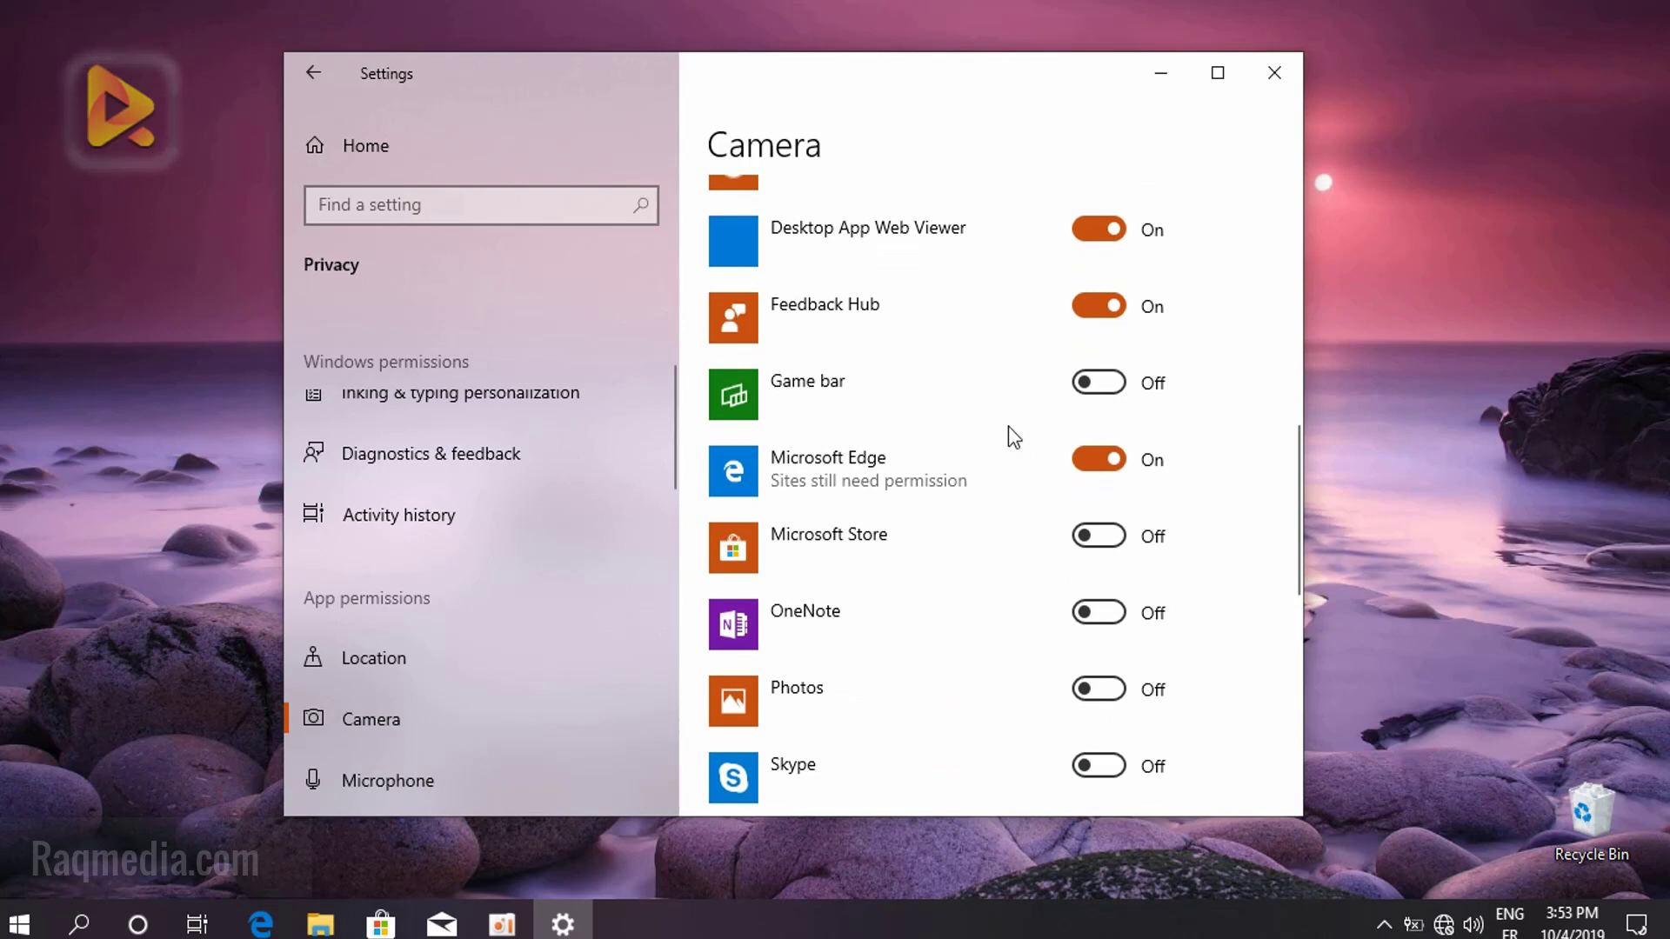
scroll(1145, 645, down, 3)
scroll(1148, 645, up, 12)
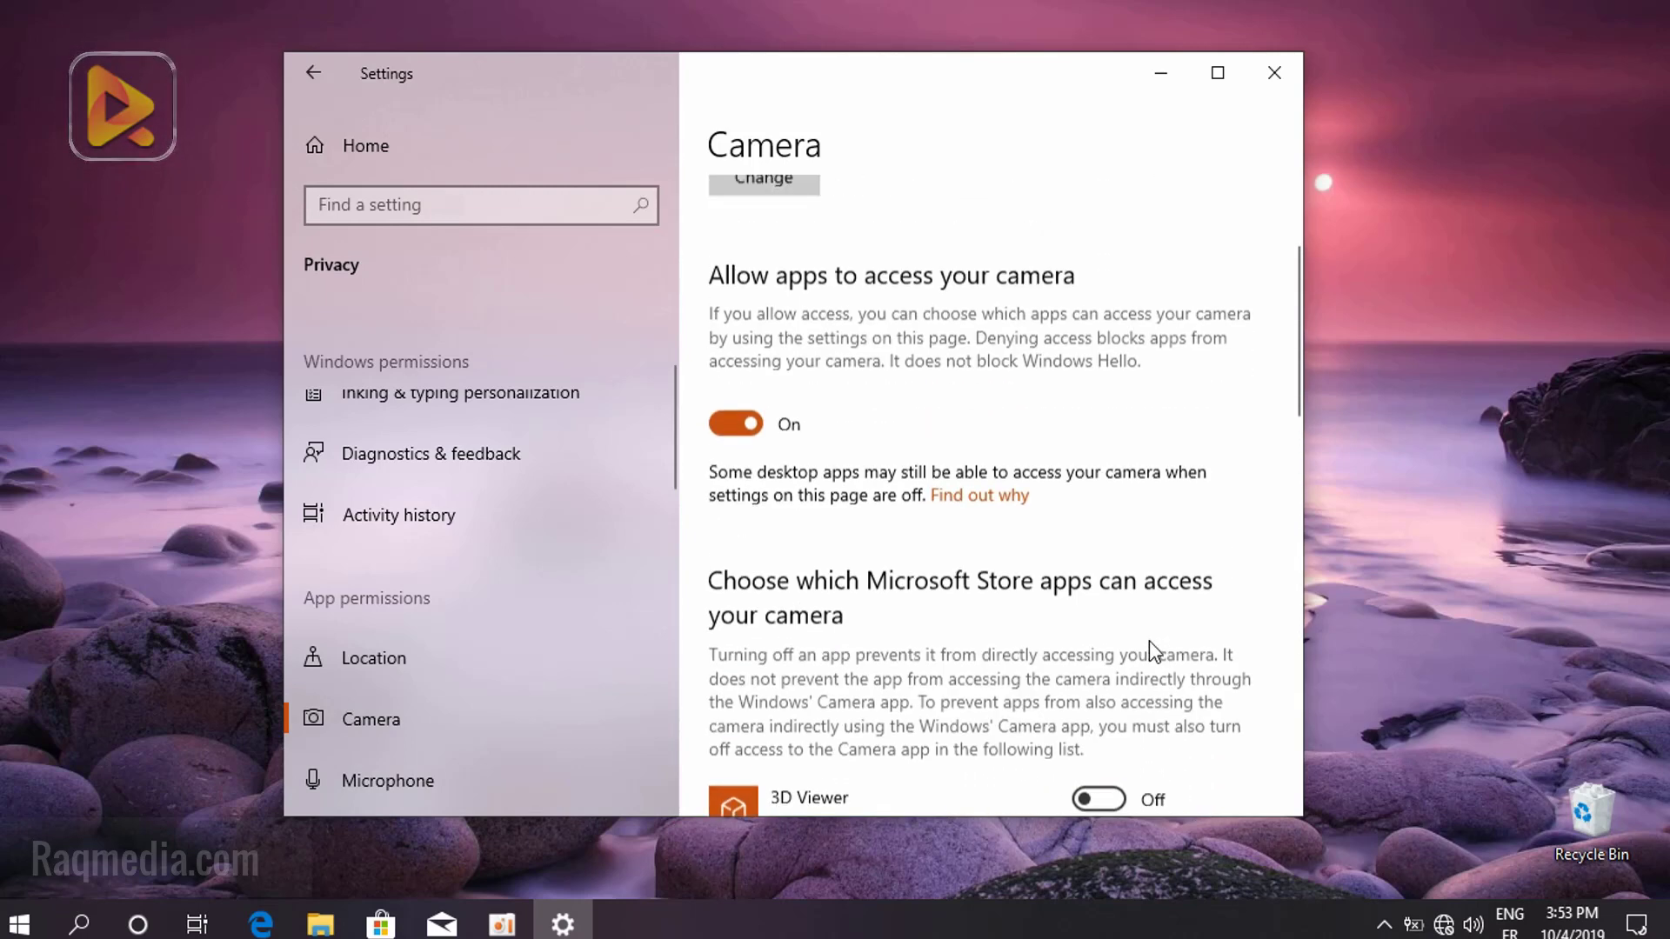
scroll(1152, 648, up, 1)
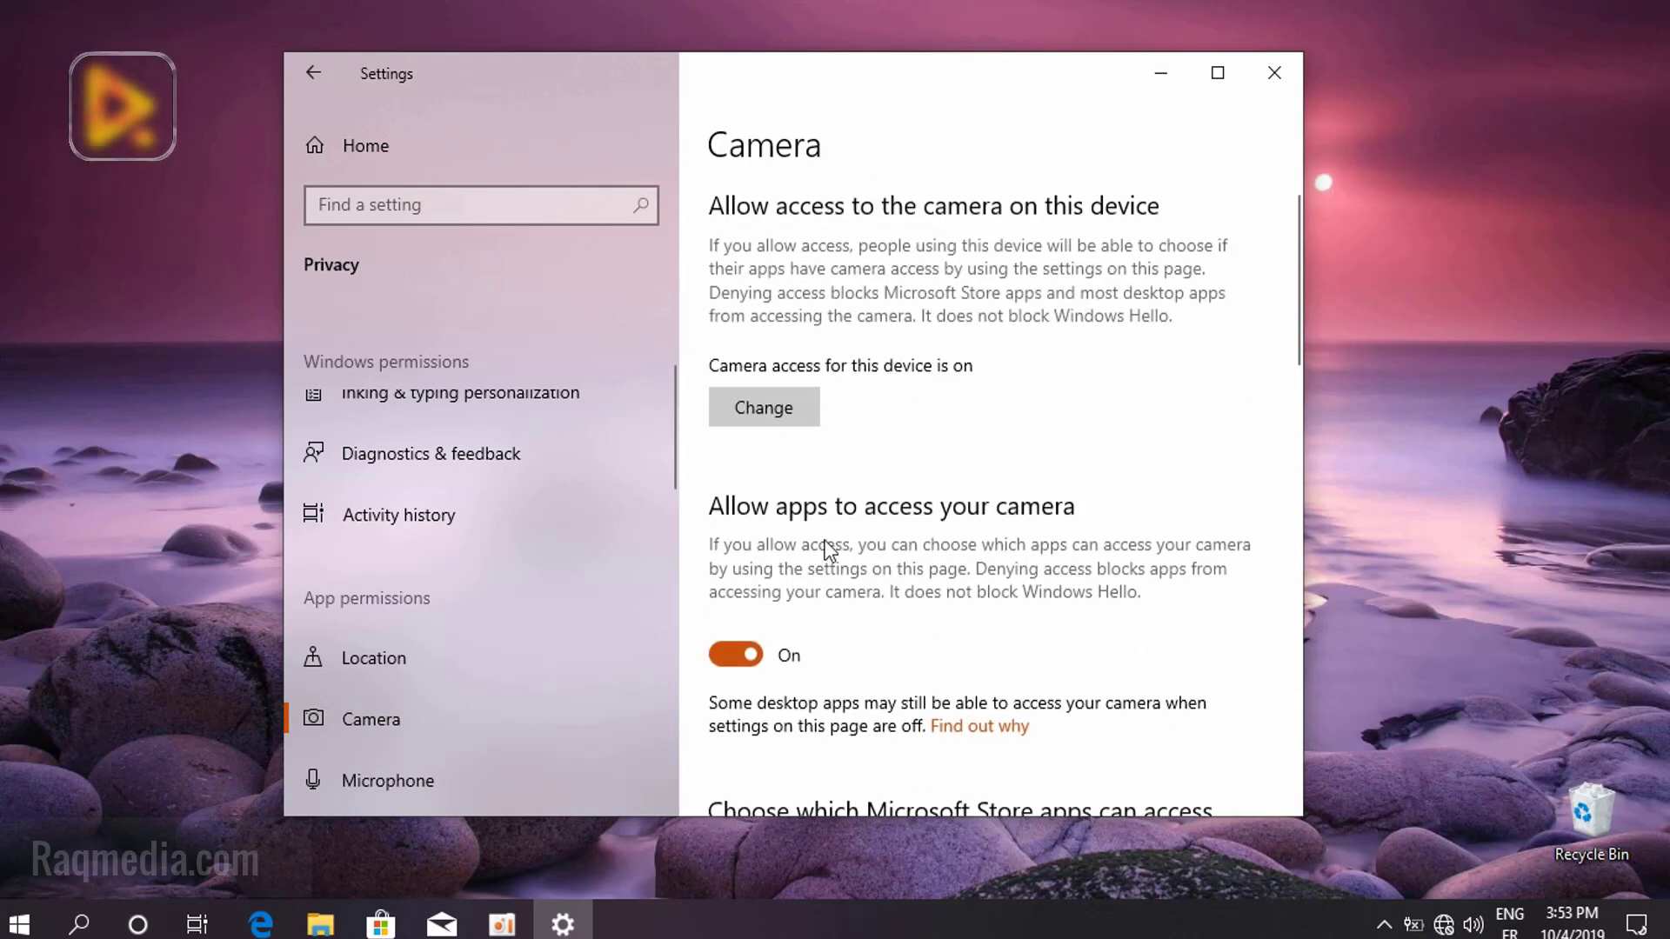
Turn off camera access for this device
click(785, 412)
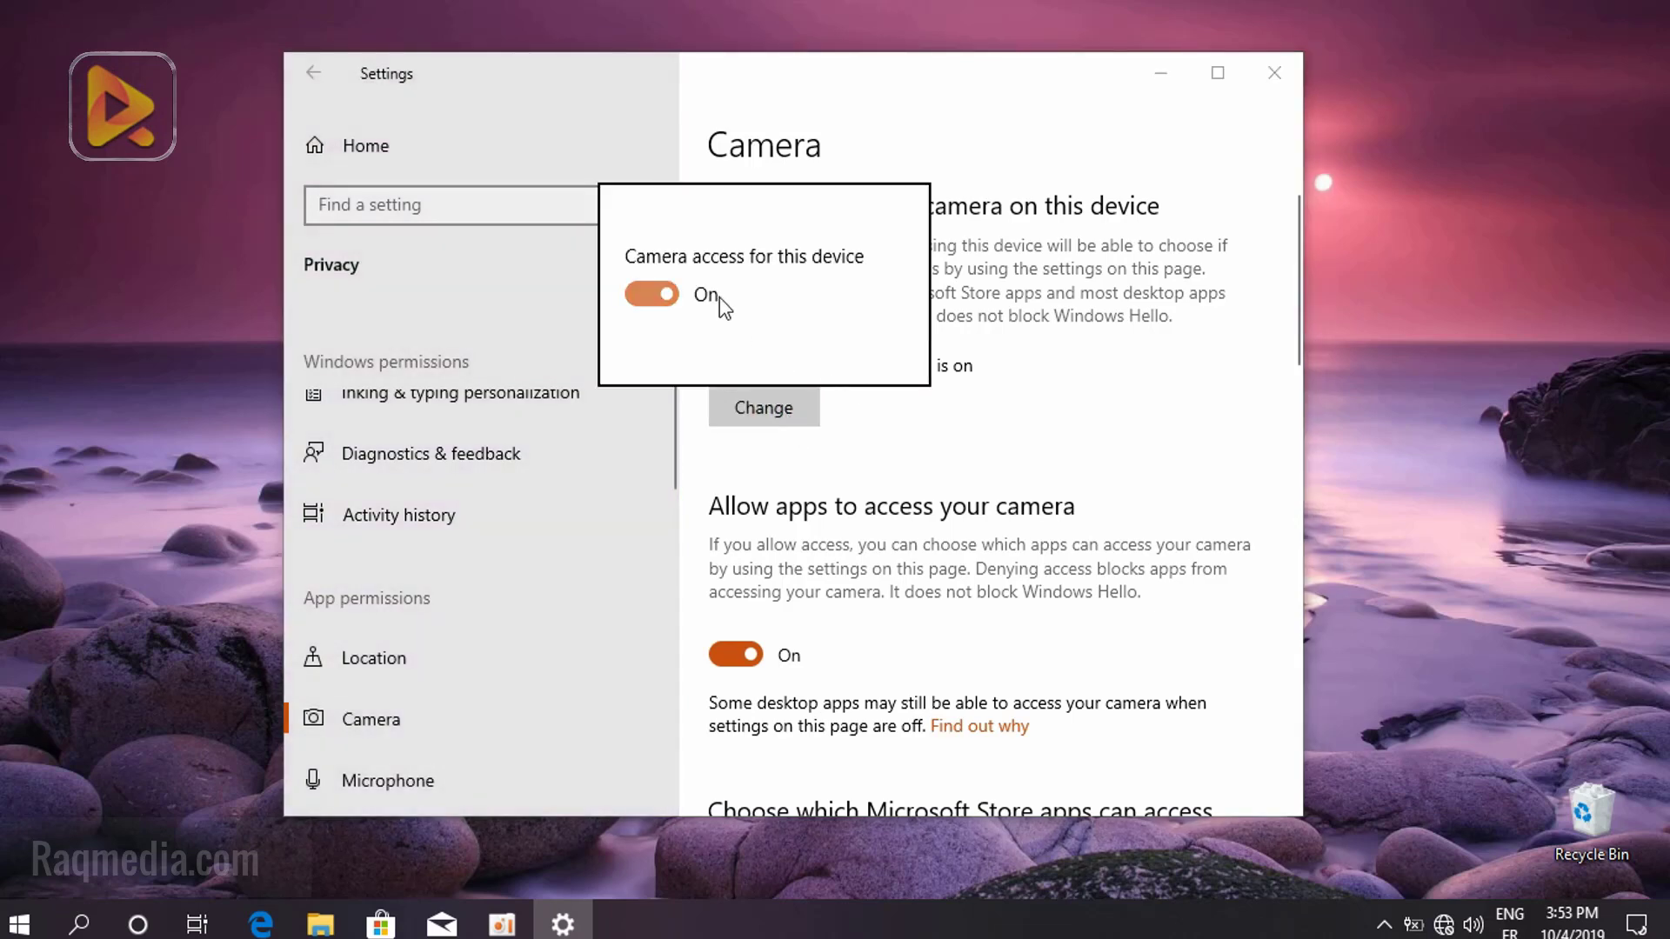
click(661, 295)
click(1076, 389)
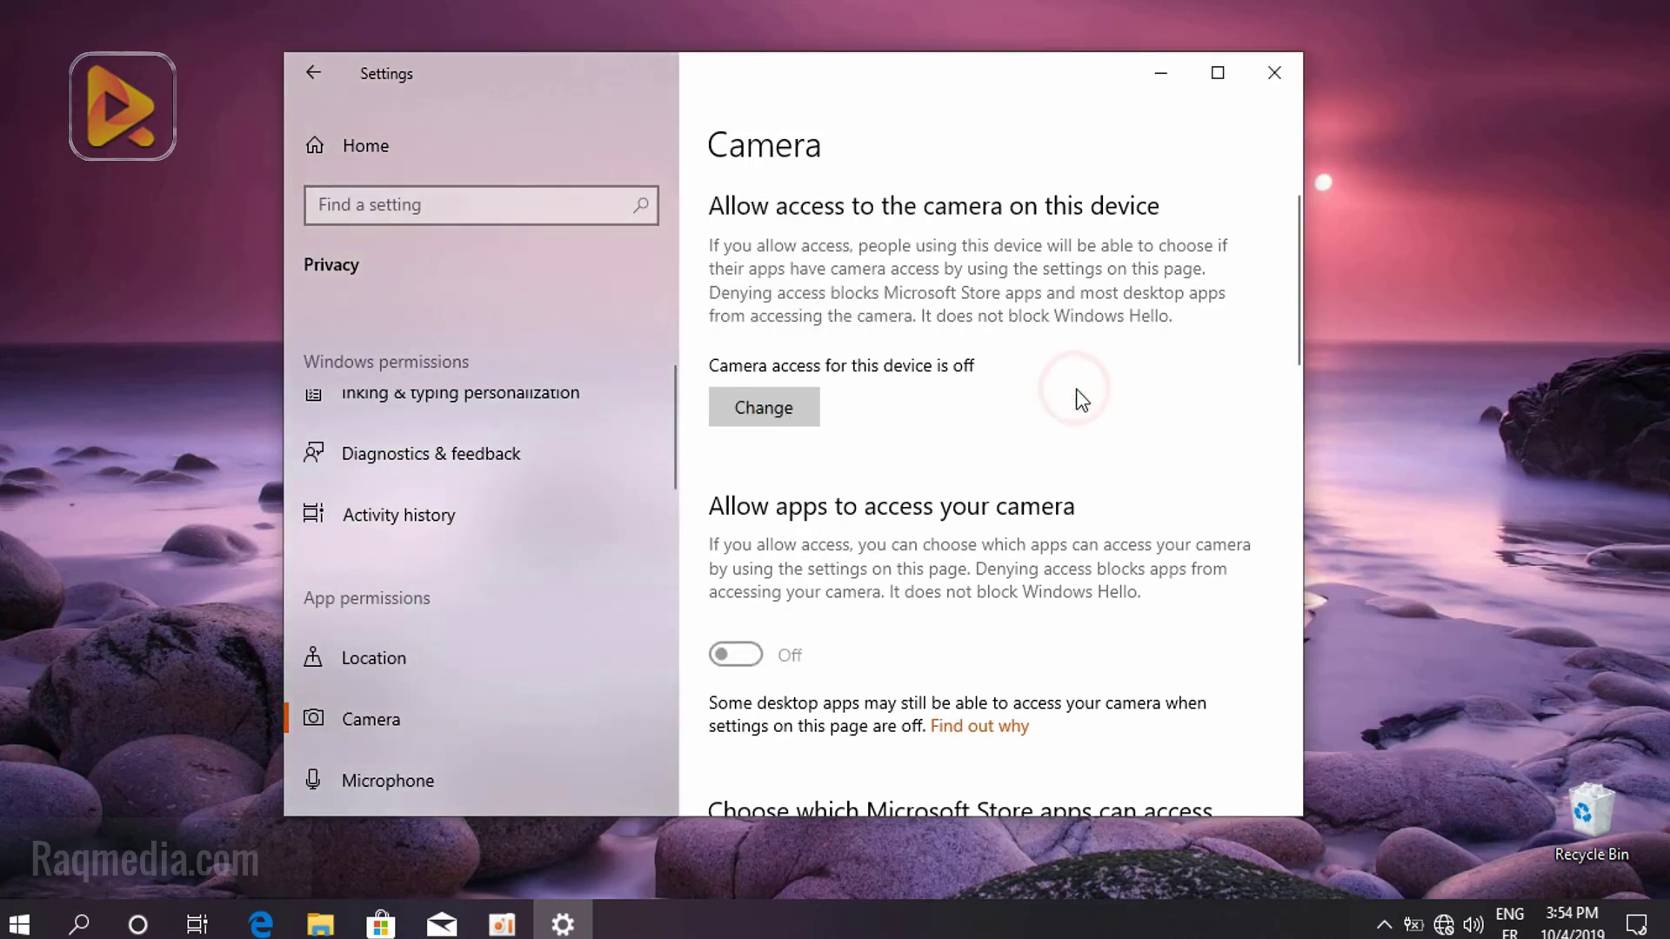
Open the Microphone privacy page, view the device's microphone access switch, and review which Microsoft Store apps can use the microphone
click(494, 776)
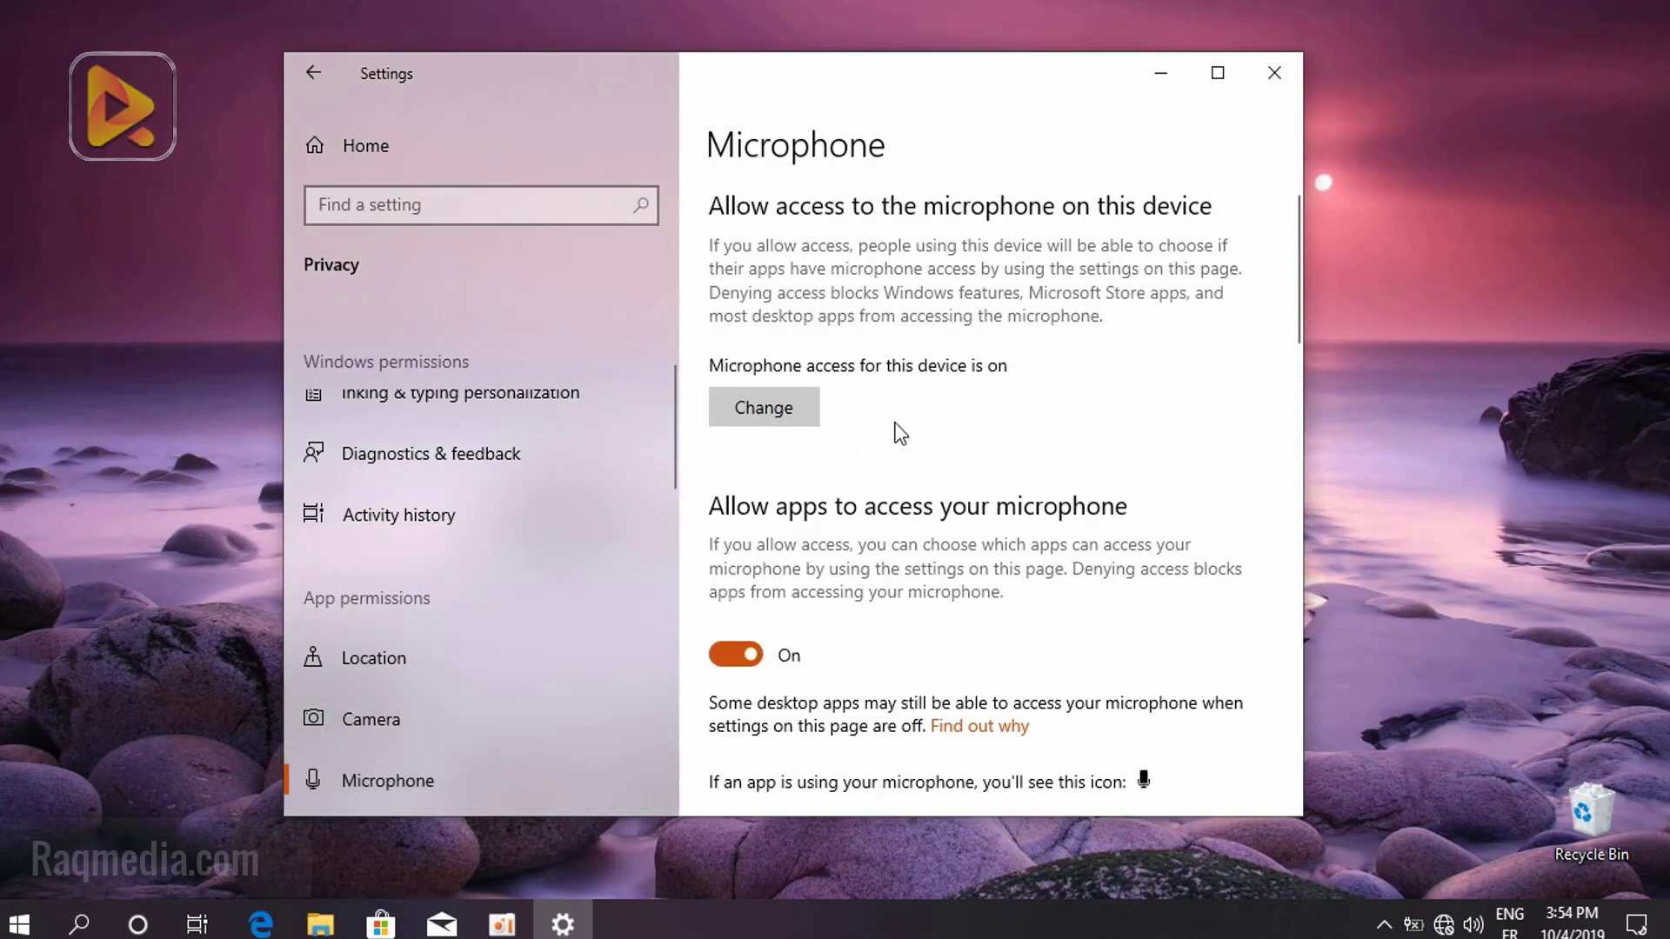
scroll(984, 489, down, 3)
scroll(983, 498, up, 3)
click(768, 407)
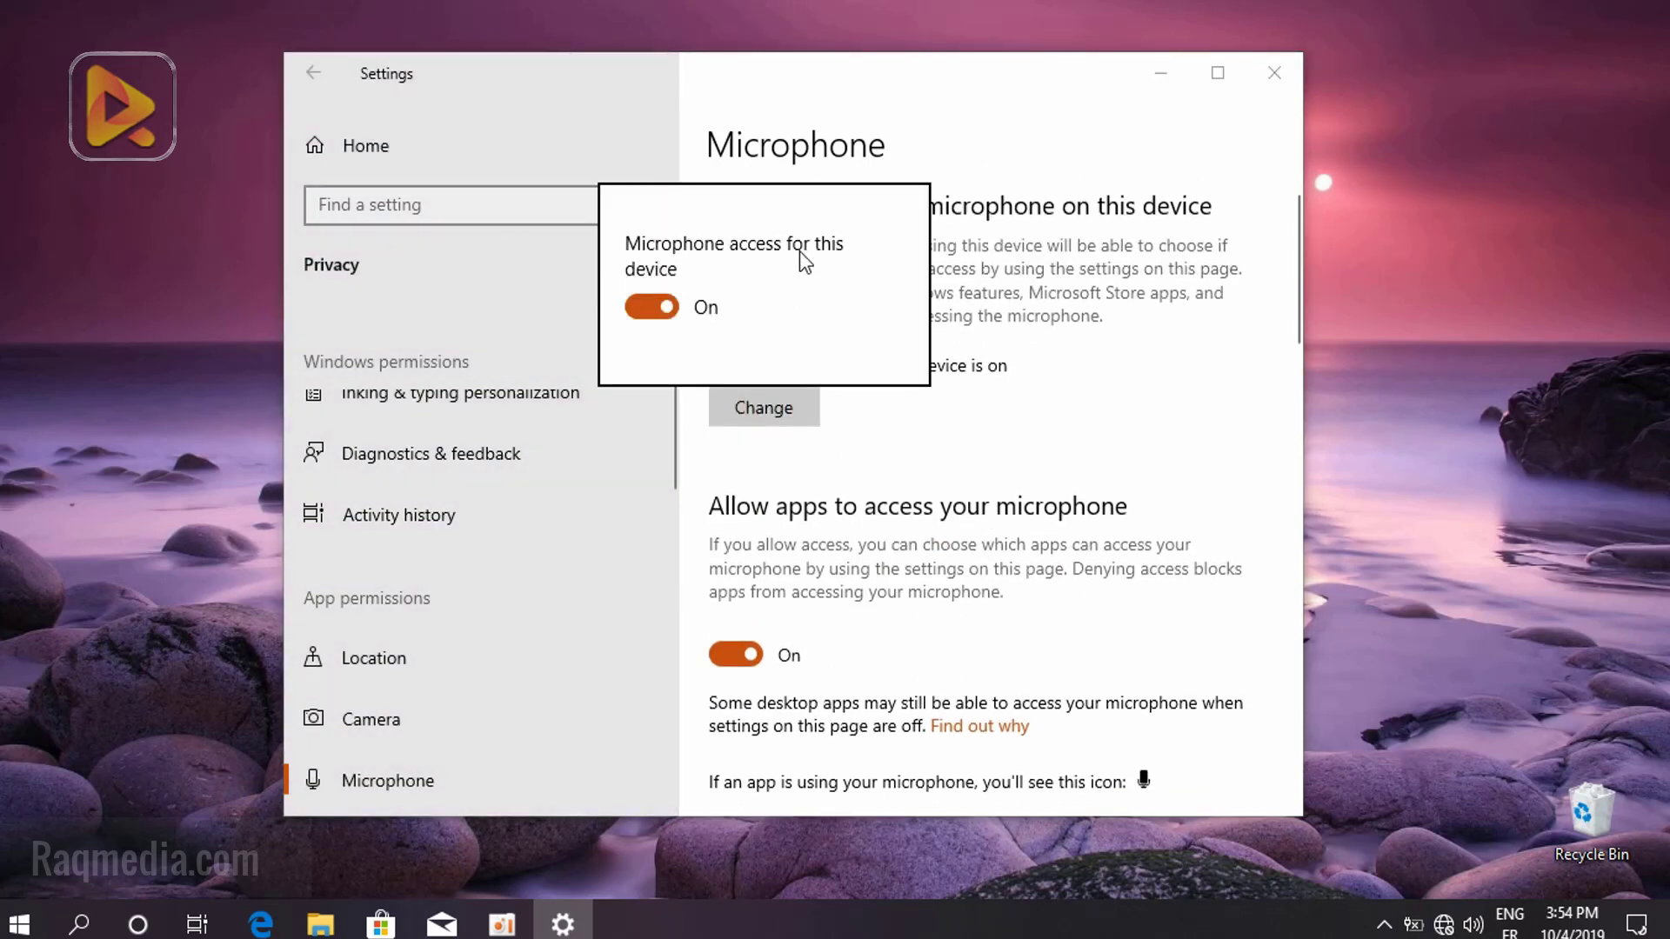
click(1023, 396)
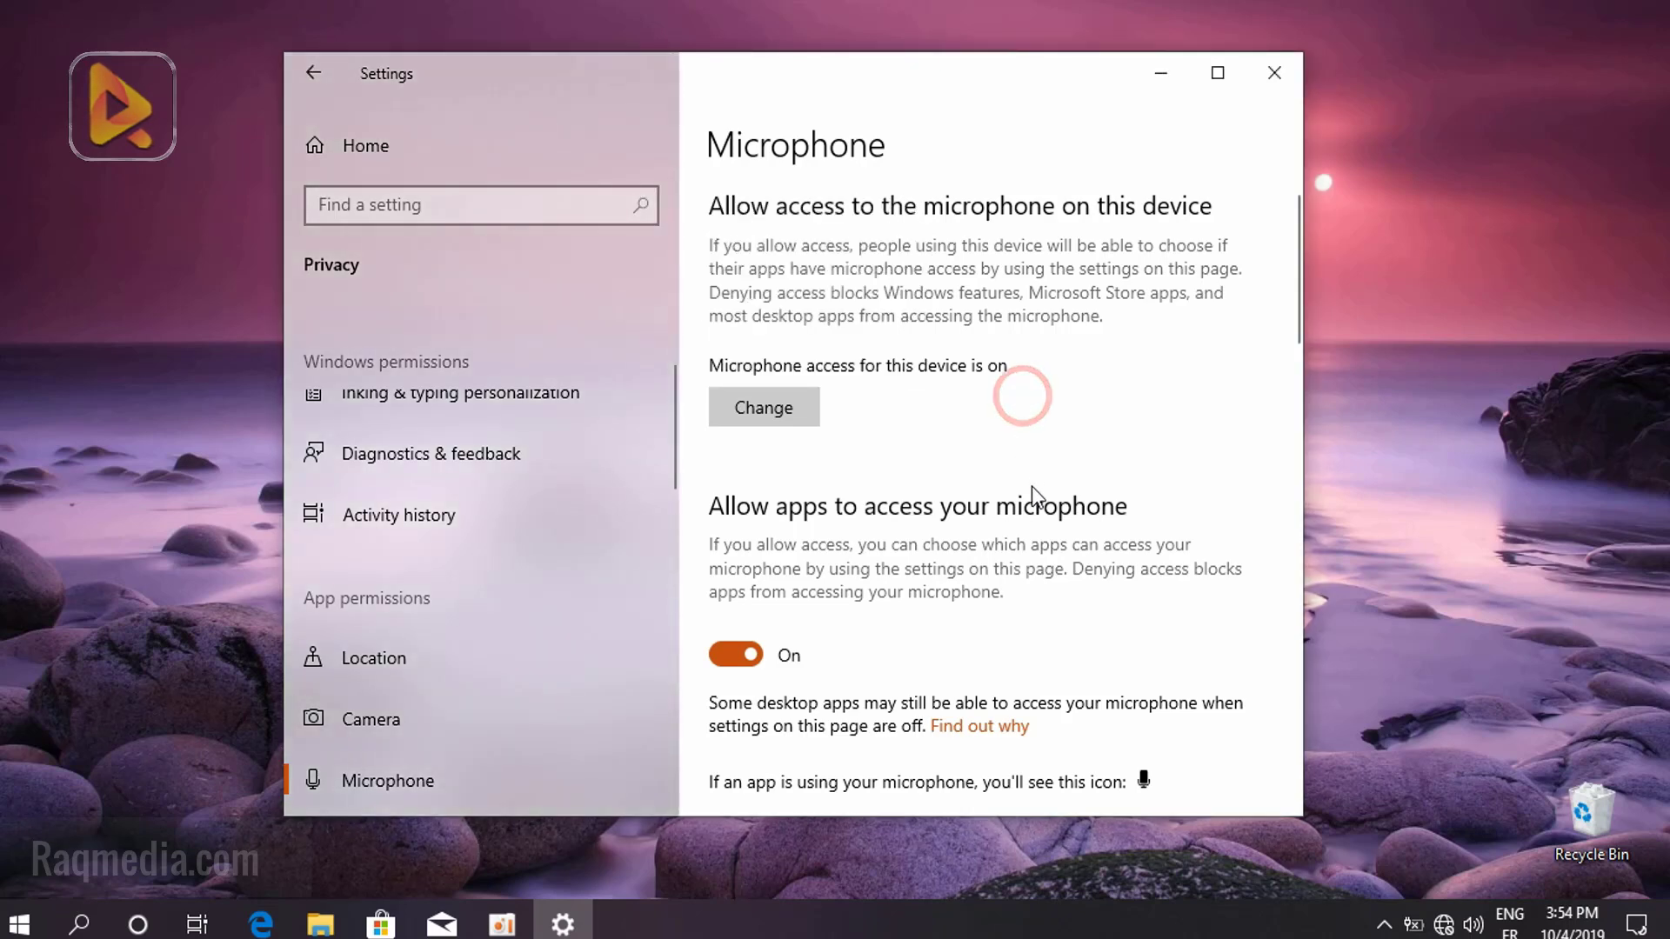
scroll(1032, 487, down, 4)
scroll(846, 544, down, 4)
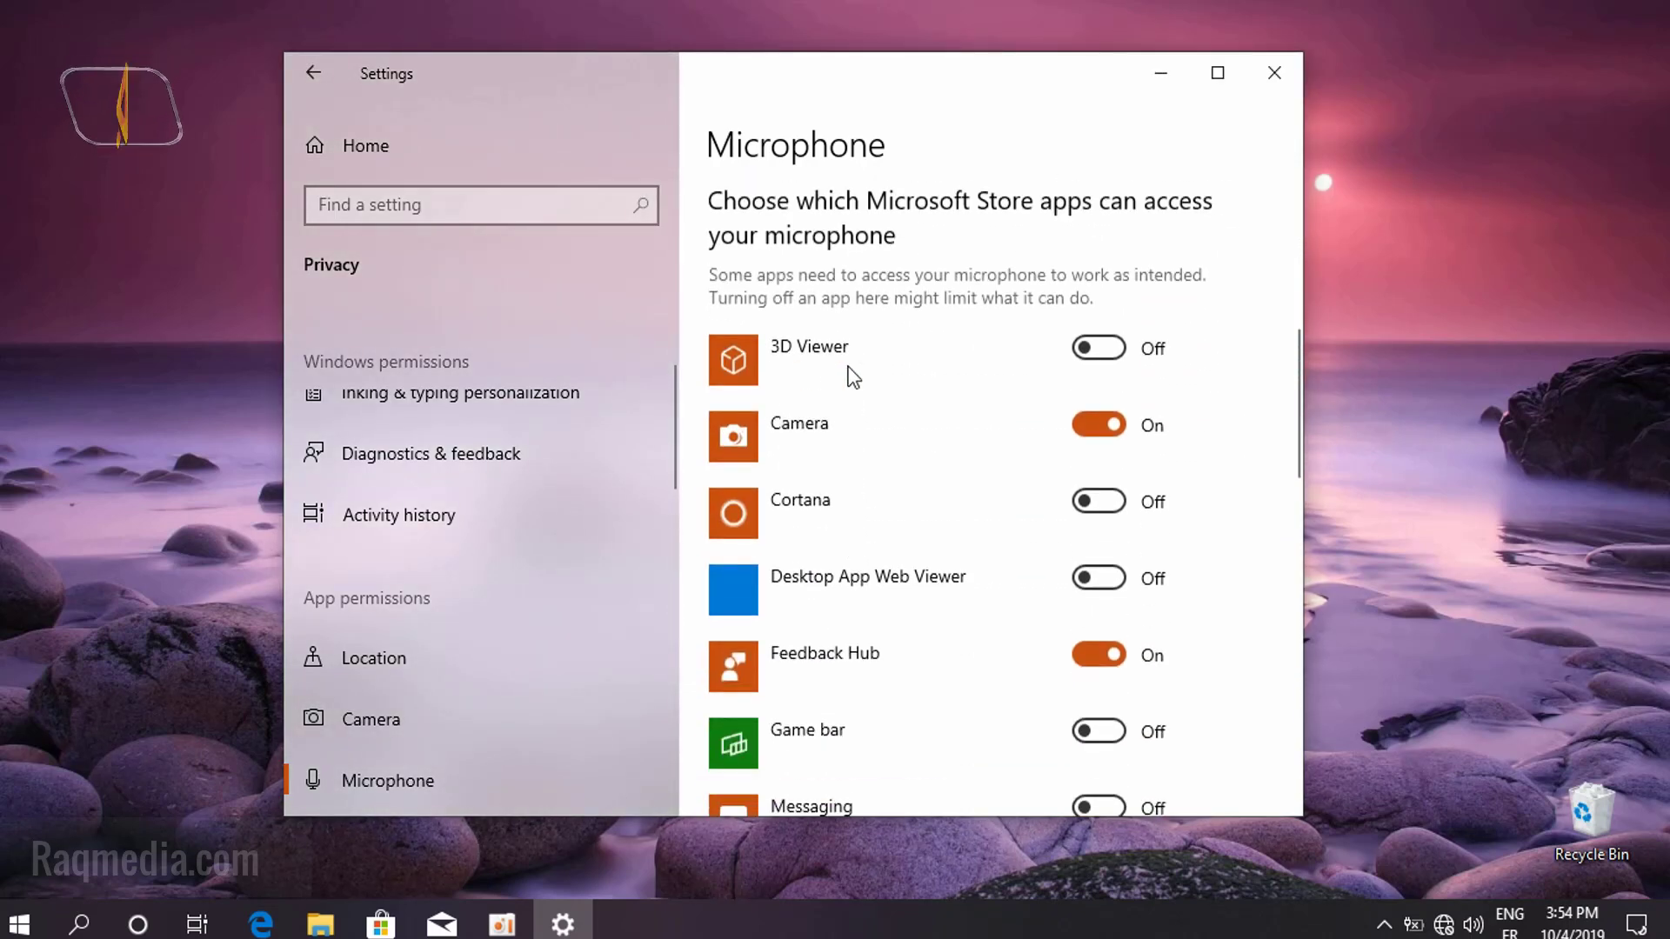
Turn off microphone access for Feedback Hub and review the other Microsoft Store apps in the list
scroll(901, 548, down, 2)
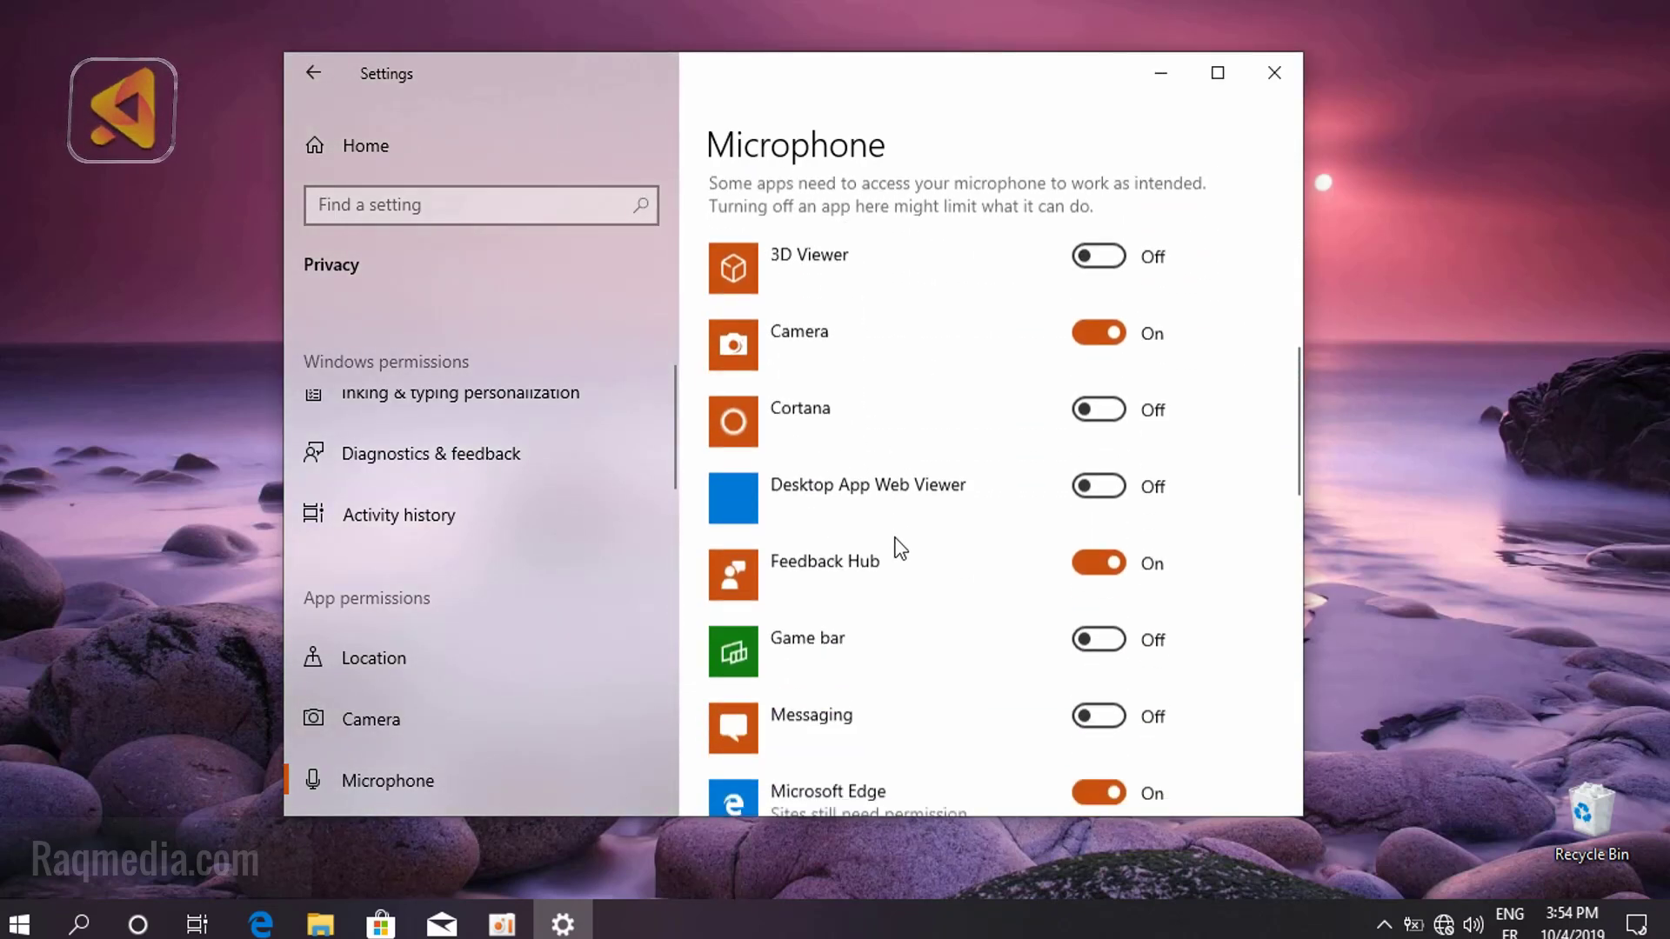
scroll(900, 548, down, 3)
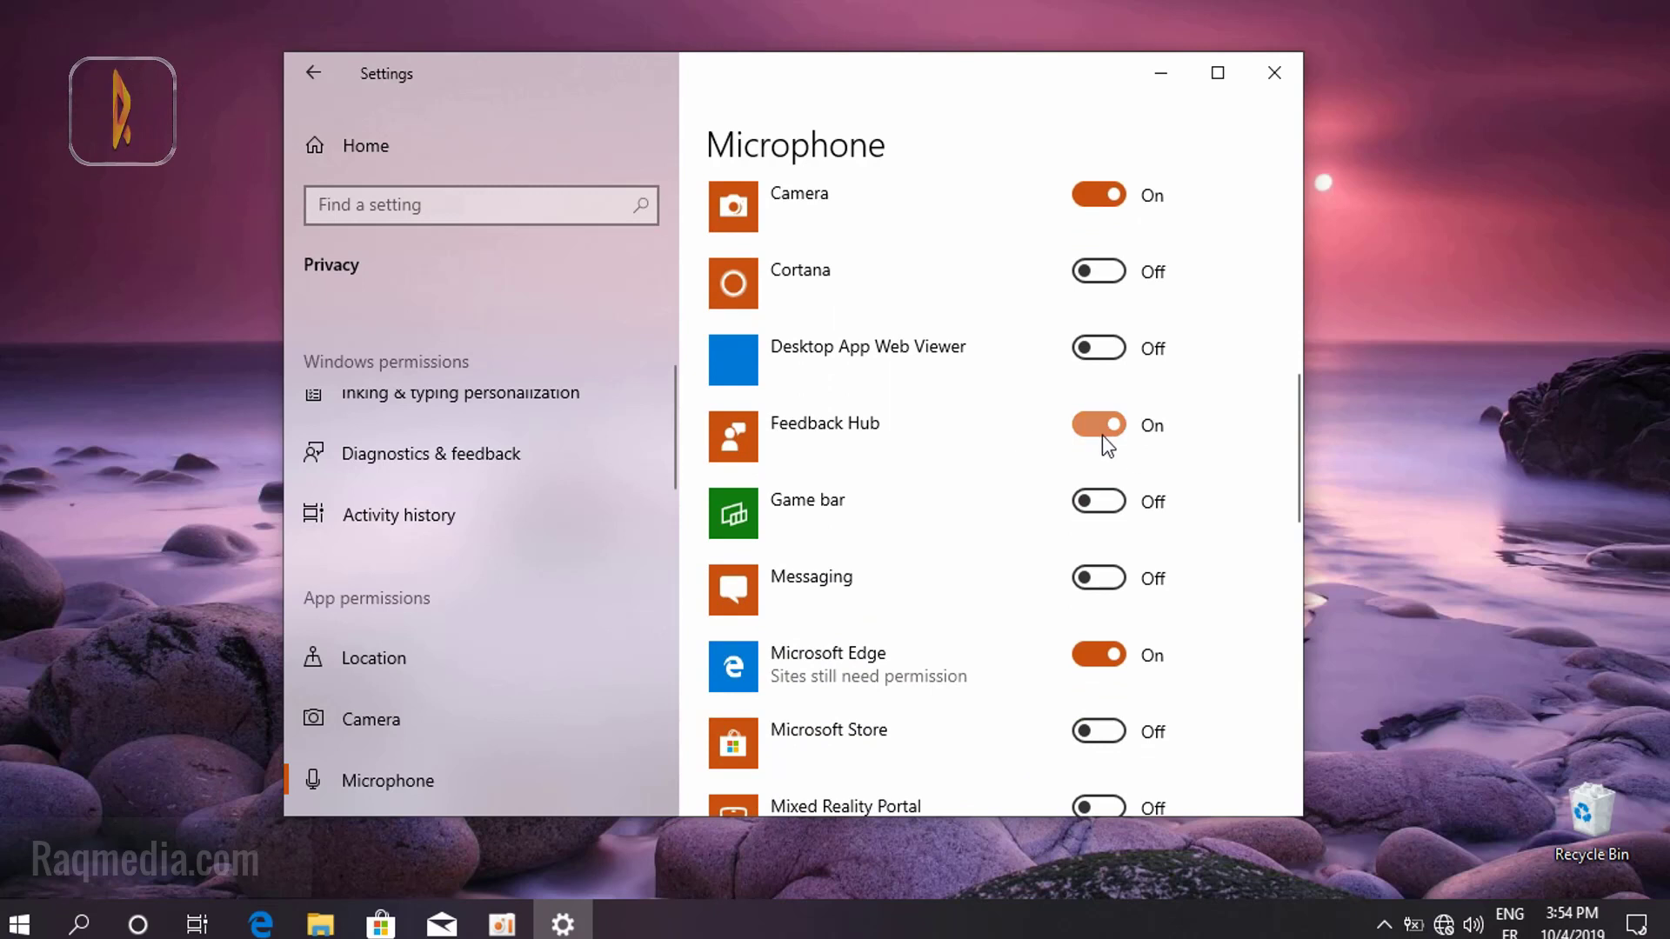
scroll(1029, 585, down, 3)
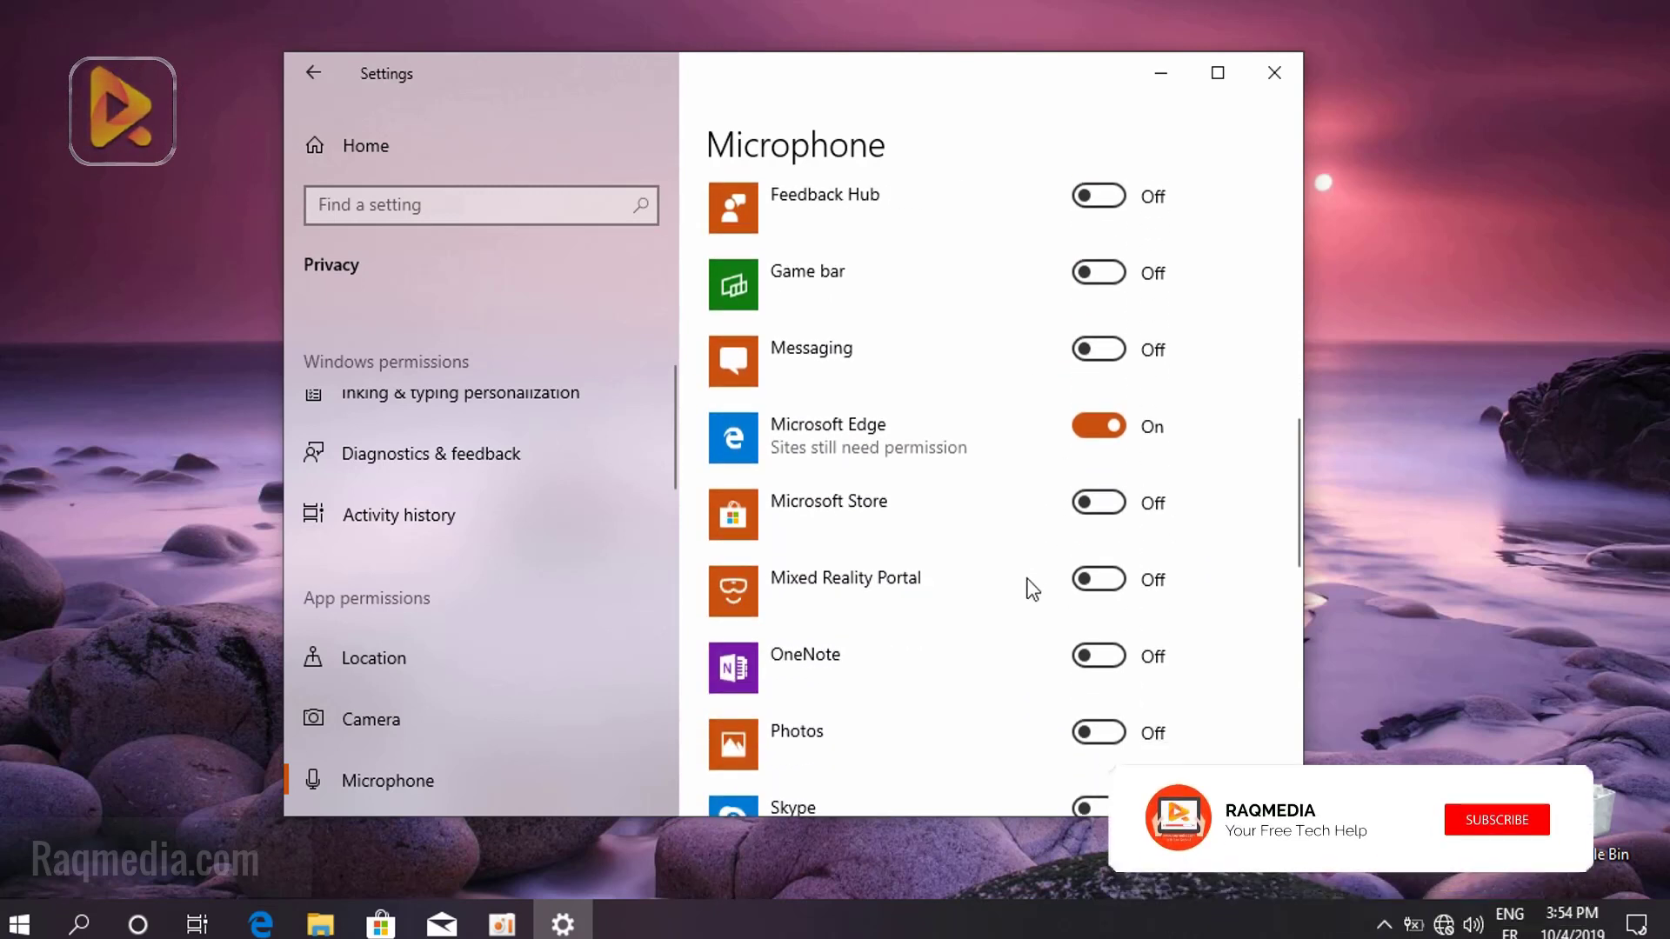
scroll(1058, 582, down, 4)
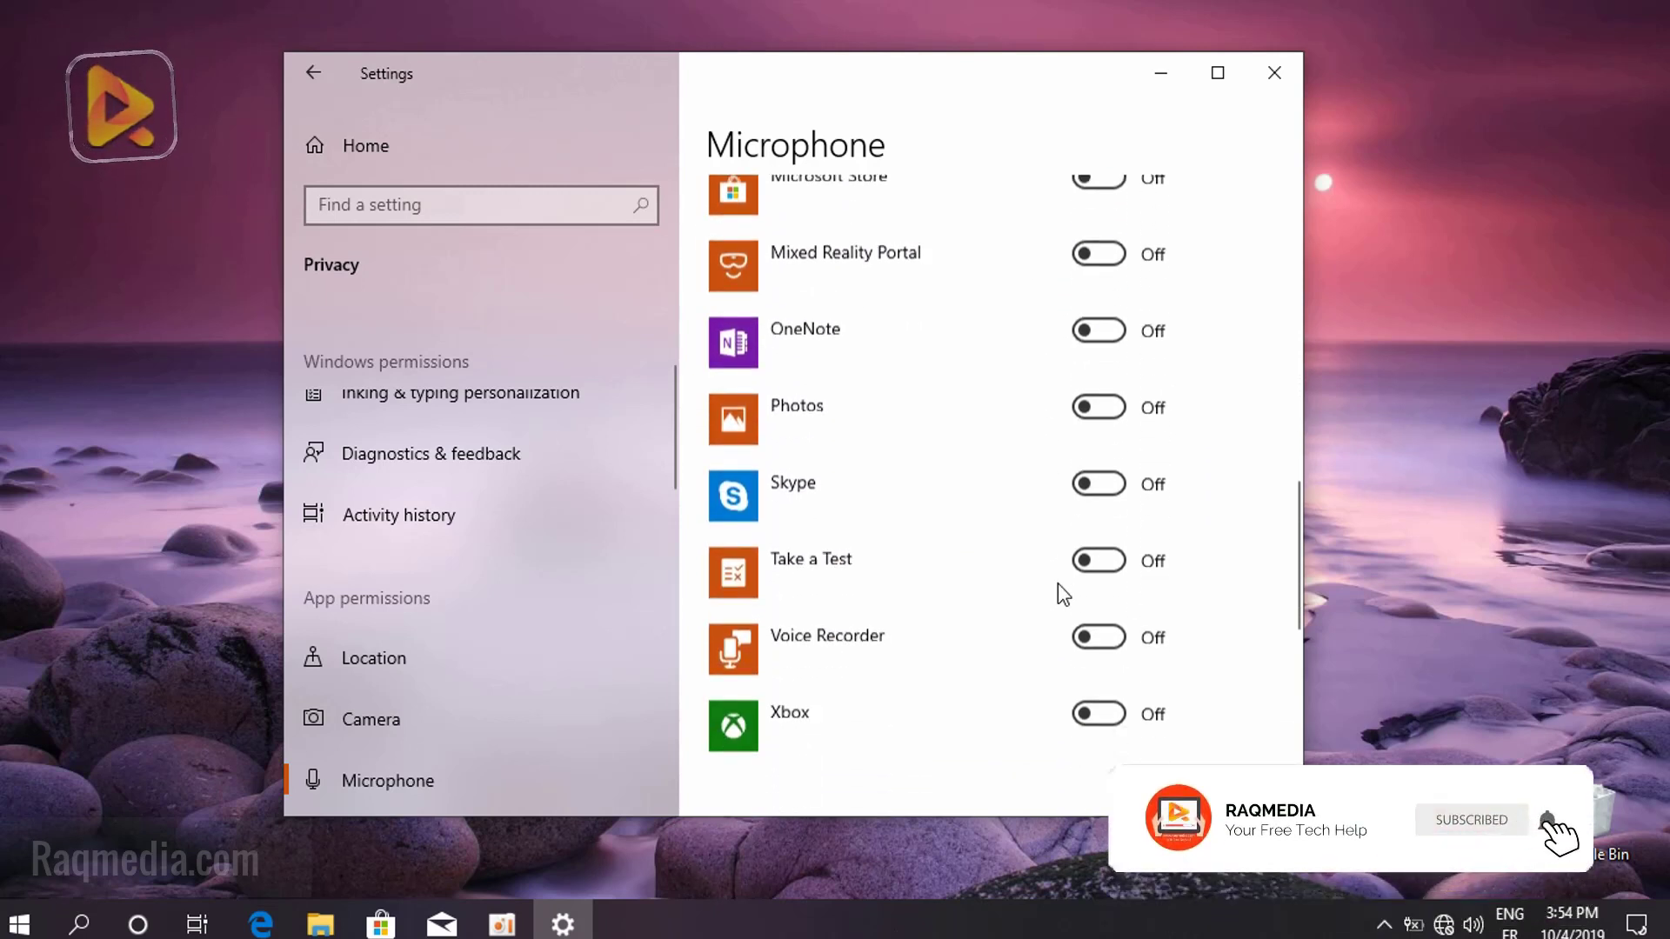
scroll(1057, 582, up, 3)
scroll(964, 541, up, 6)
Open the Voice activation privacy page and review whether apps may listen for a voice keyword, including when the device is locked
scroll(522, 739, down, 4)
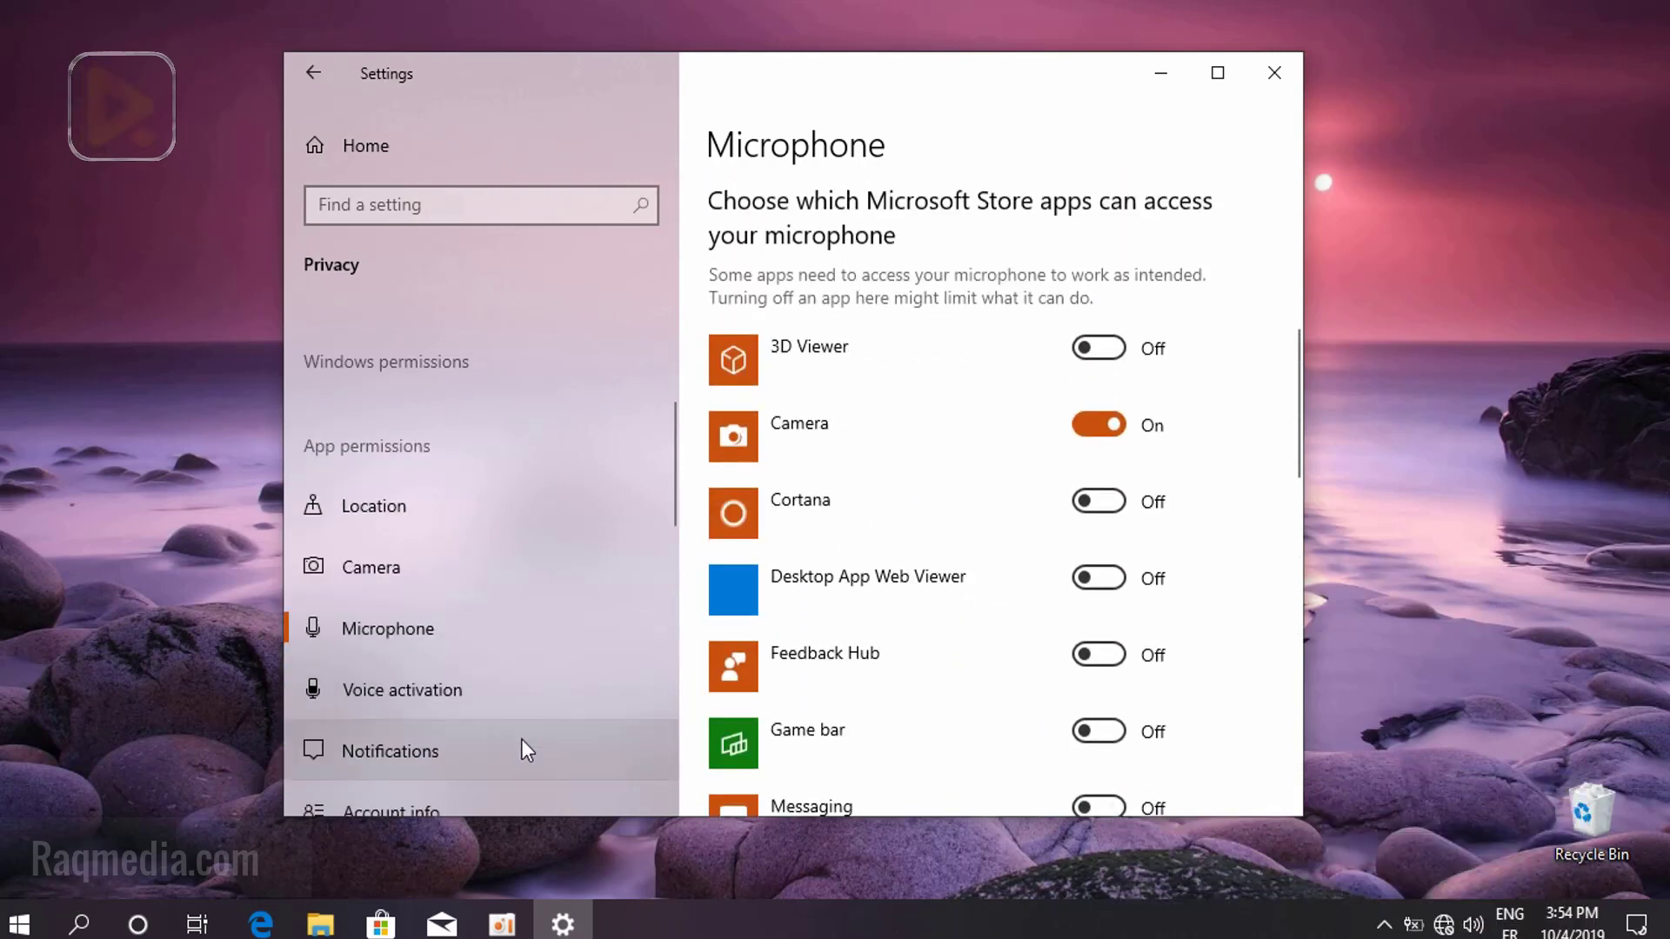
click(444, 541)
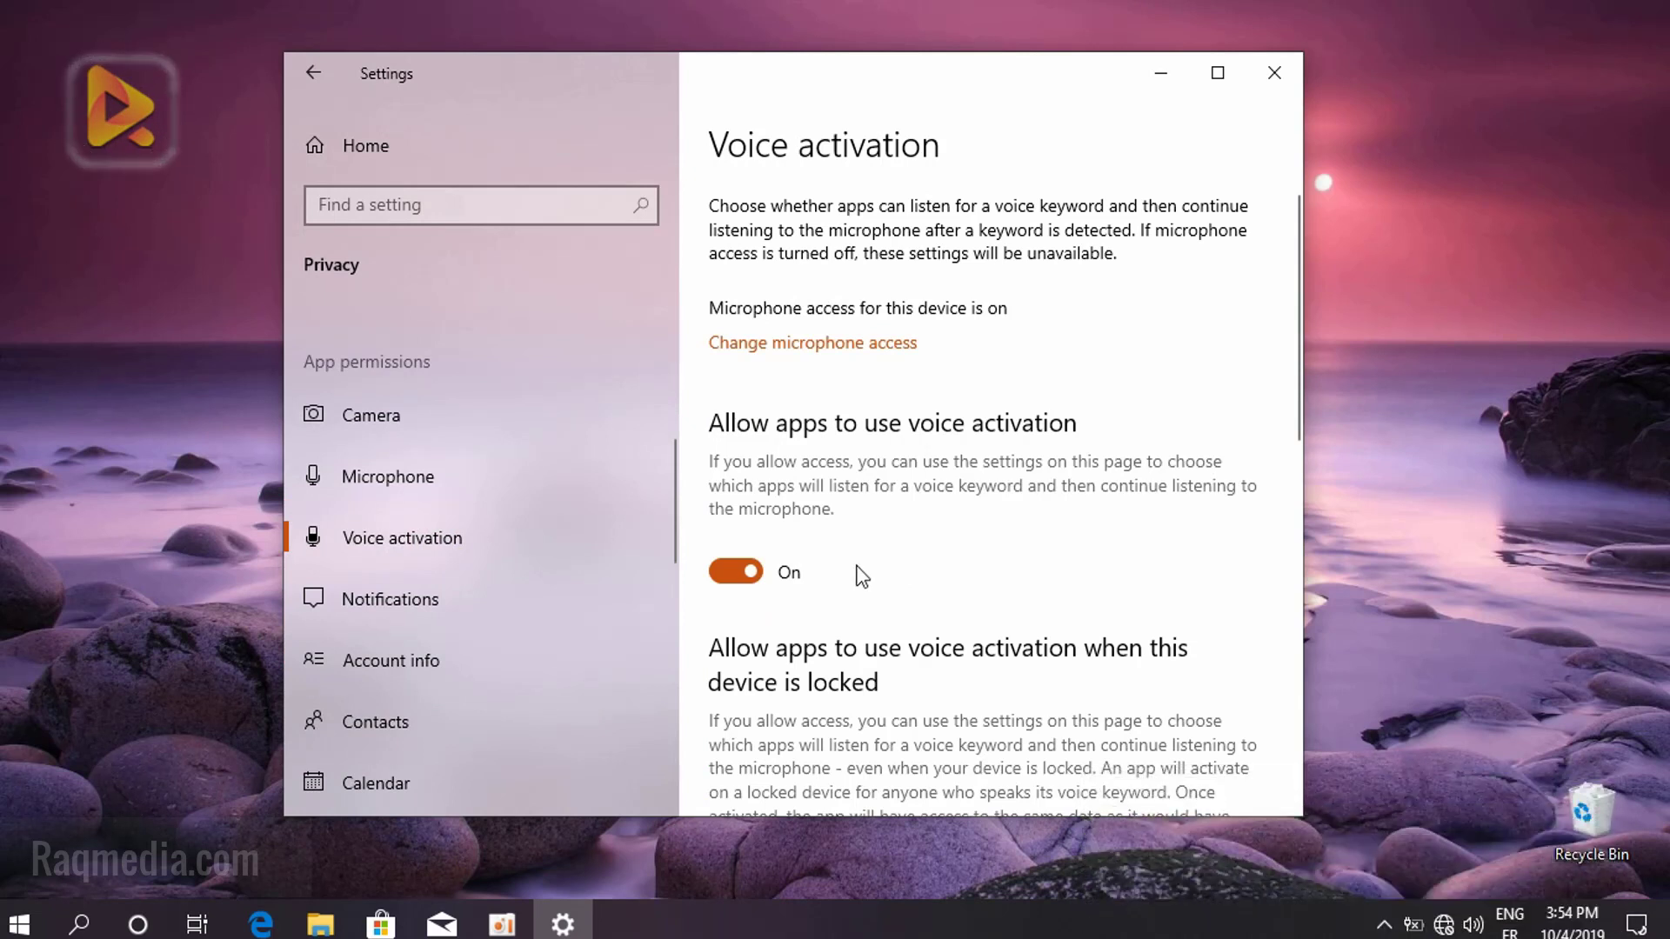
scroll(857, 574, down, 3)
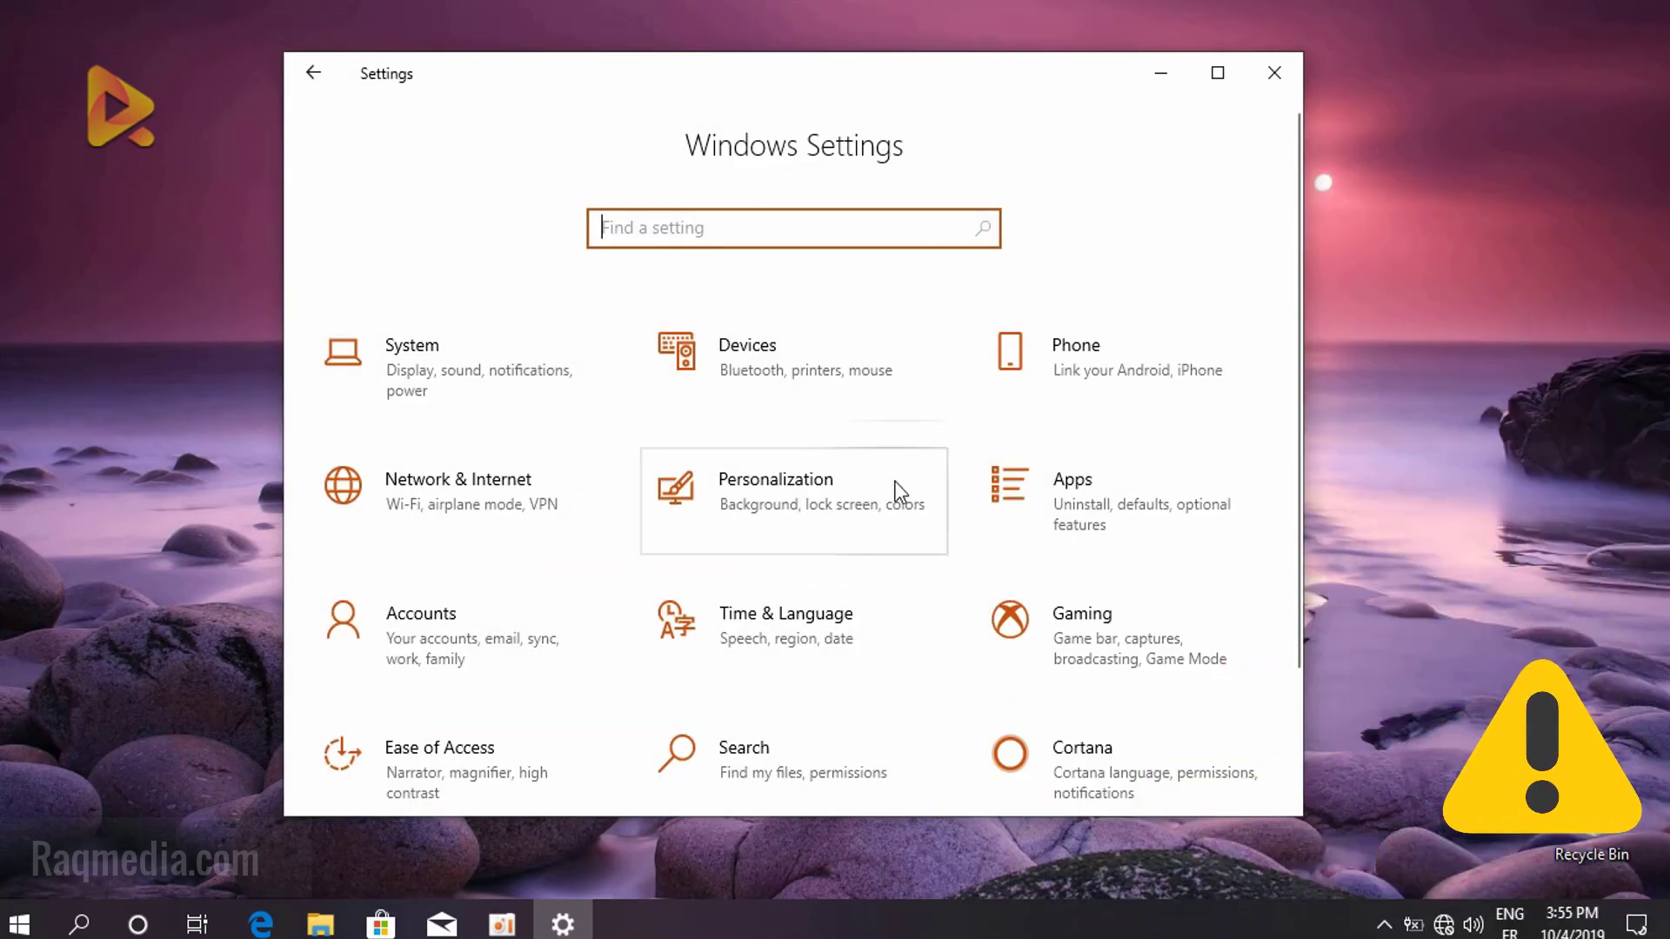
Open the Personalization category and review the desktop background type, picture choices and fit options
click(804, 517)
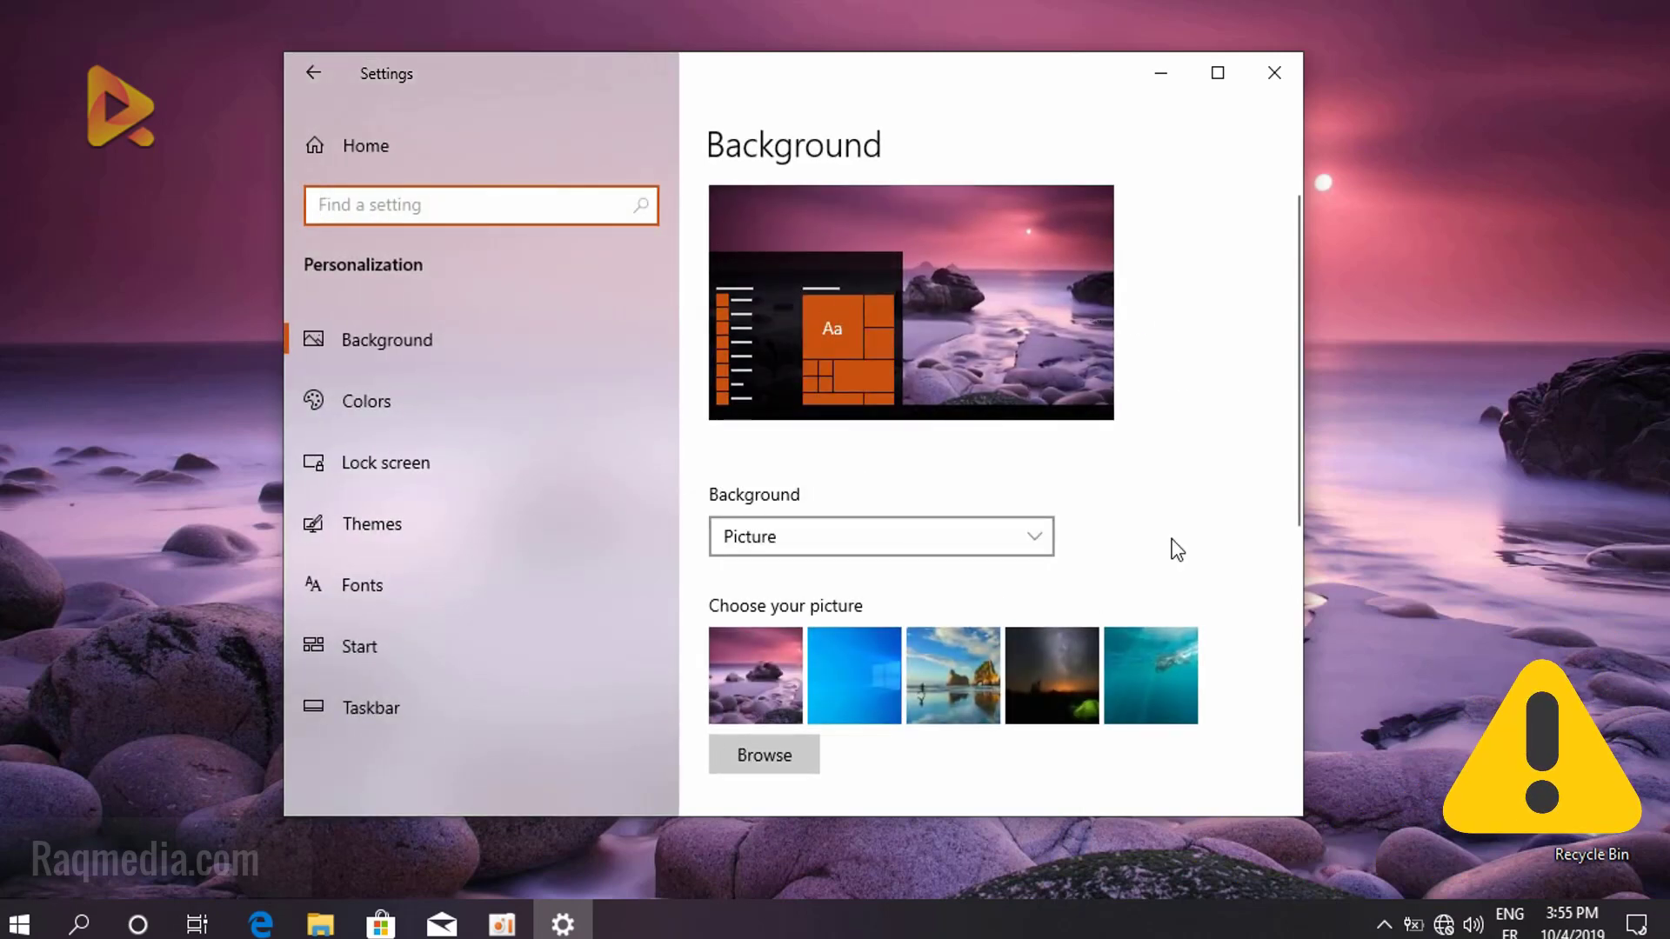
scroll(1253, 630, down, 5)
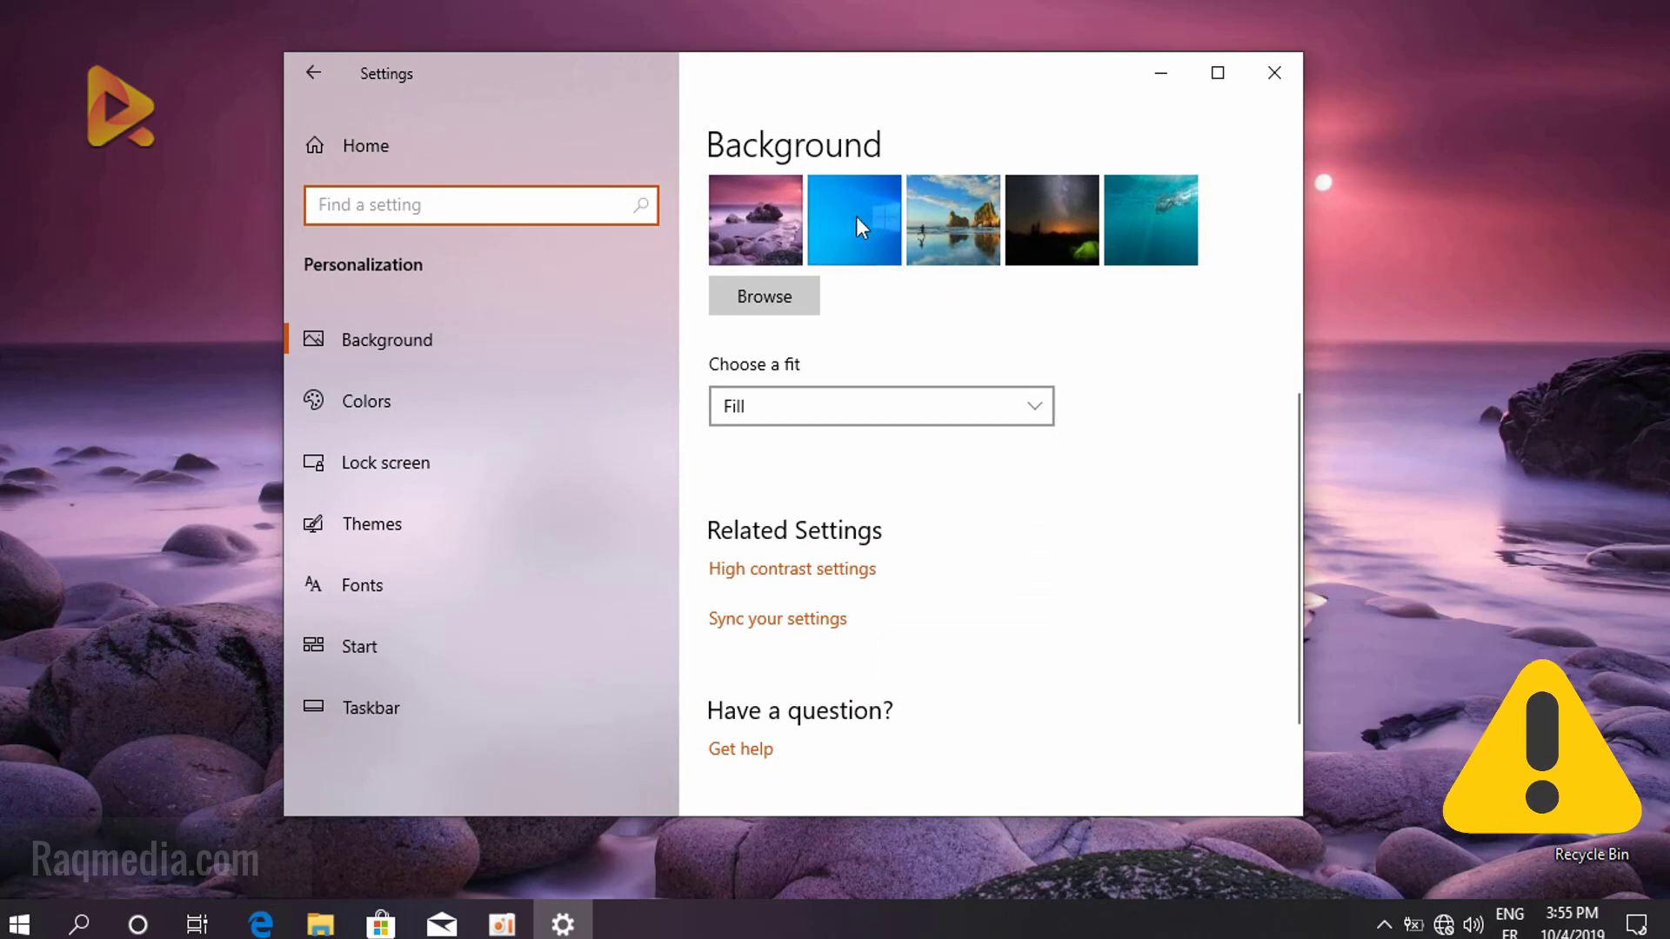
scroll(856, 216, up, 3)
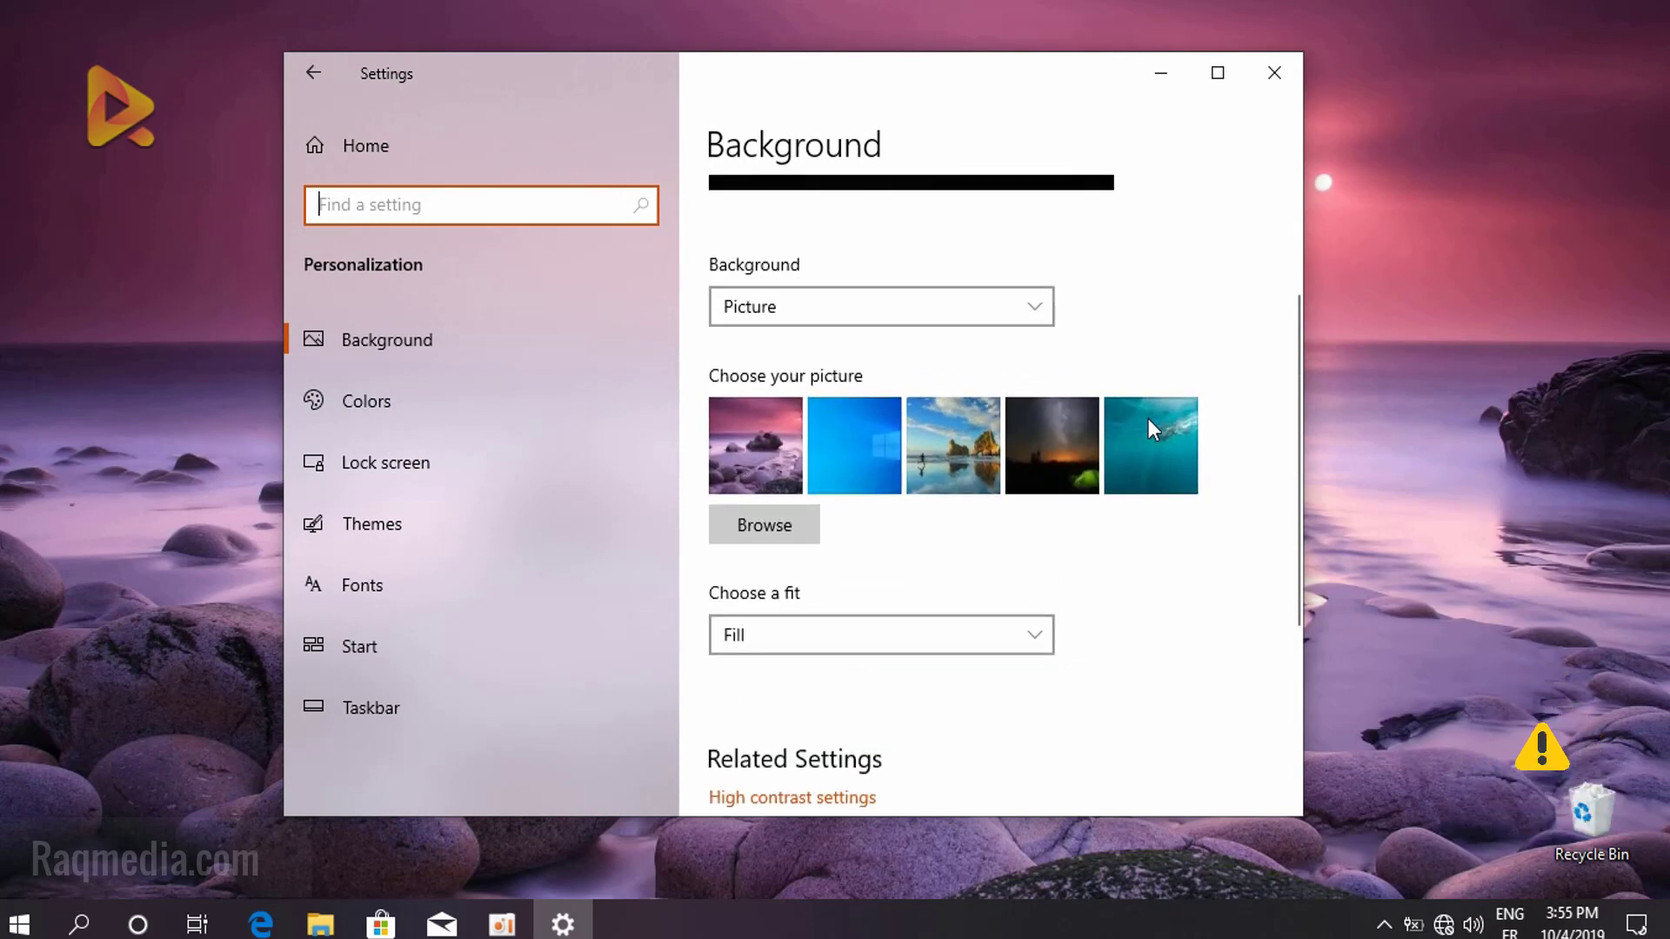
Try several of the offered pictures as desktop background, reselect the purple rocky seashore, and look over the remaining background options
click(1144, 446)
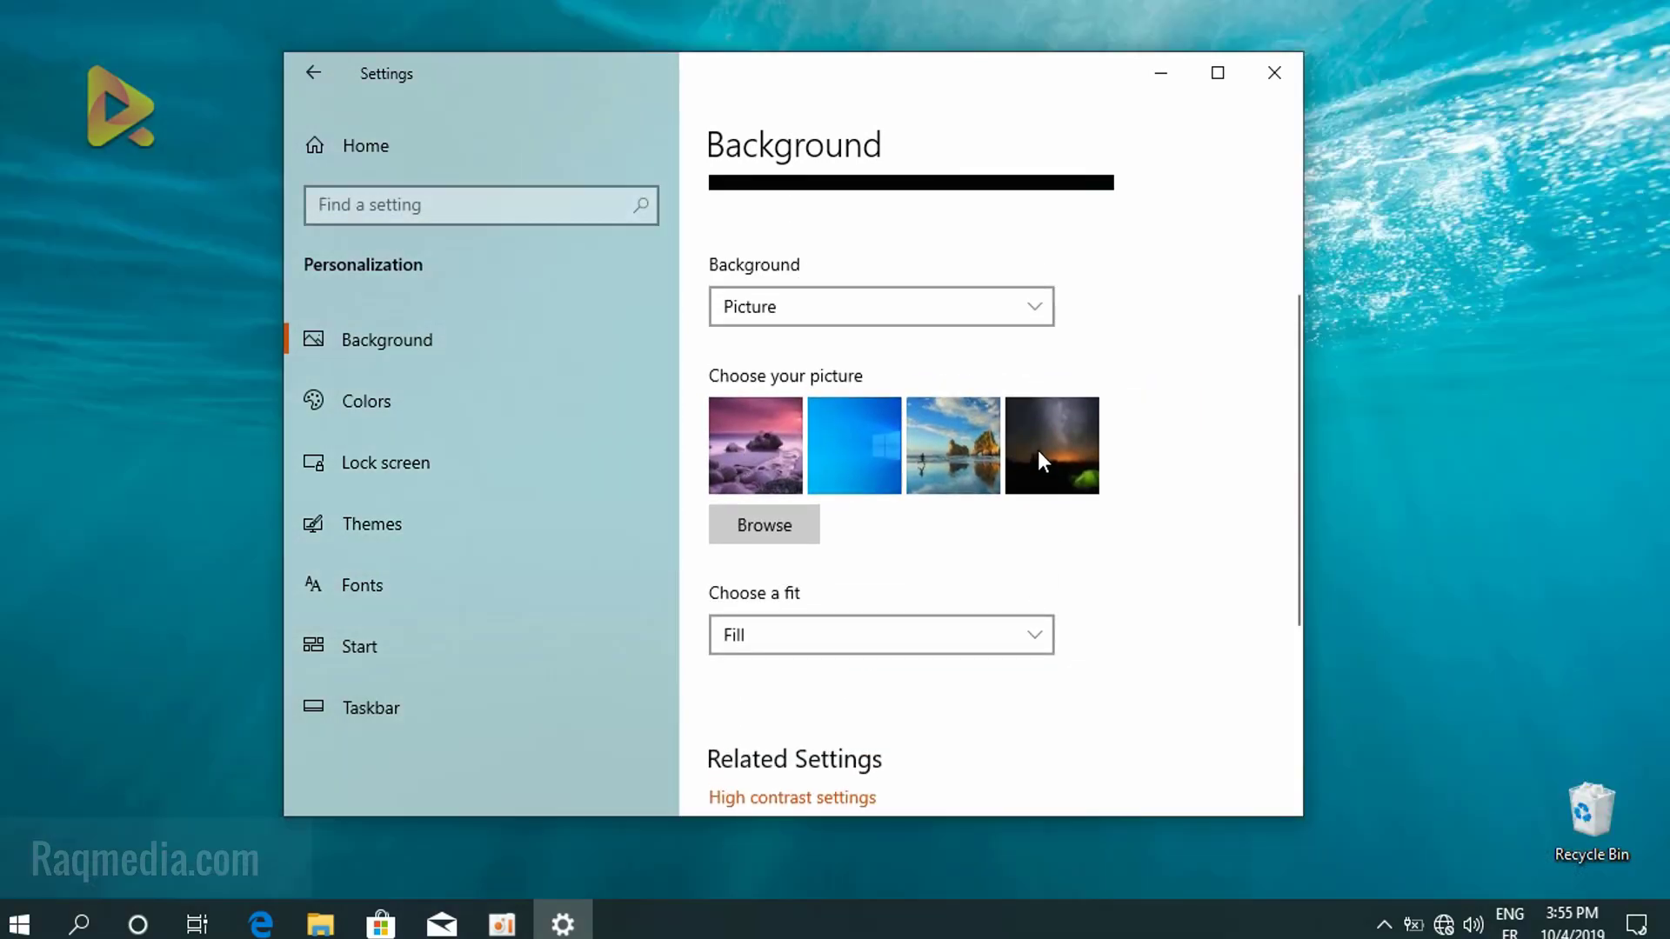
click(1037, 451)
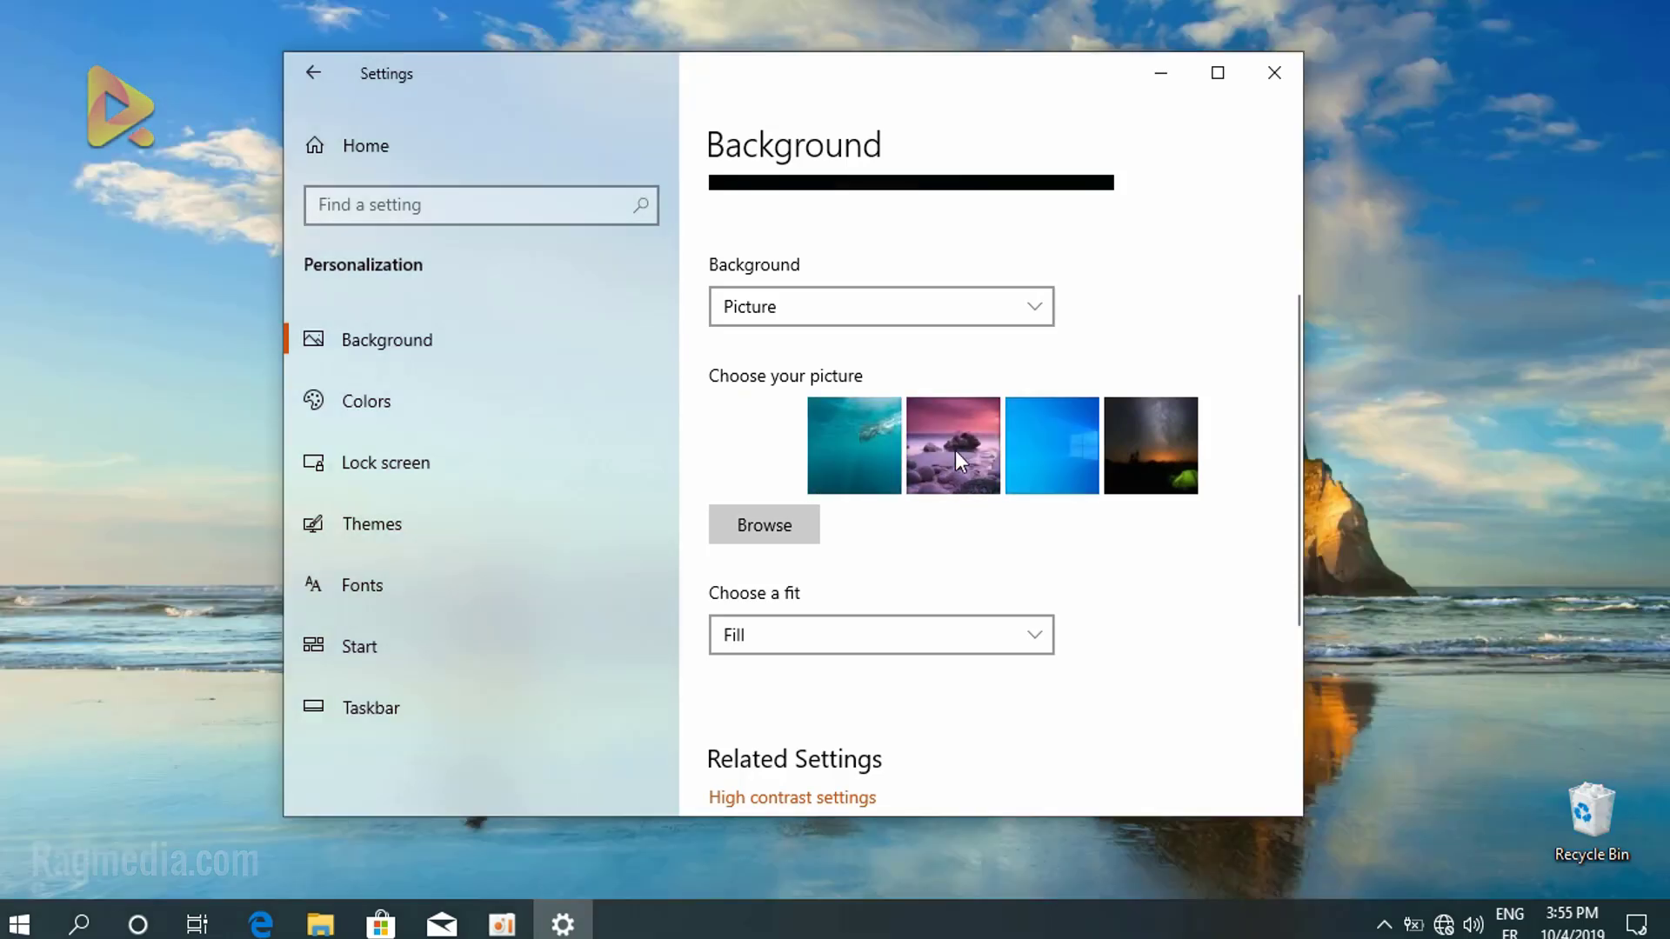
click(955, 450)
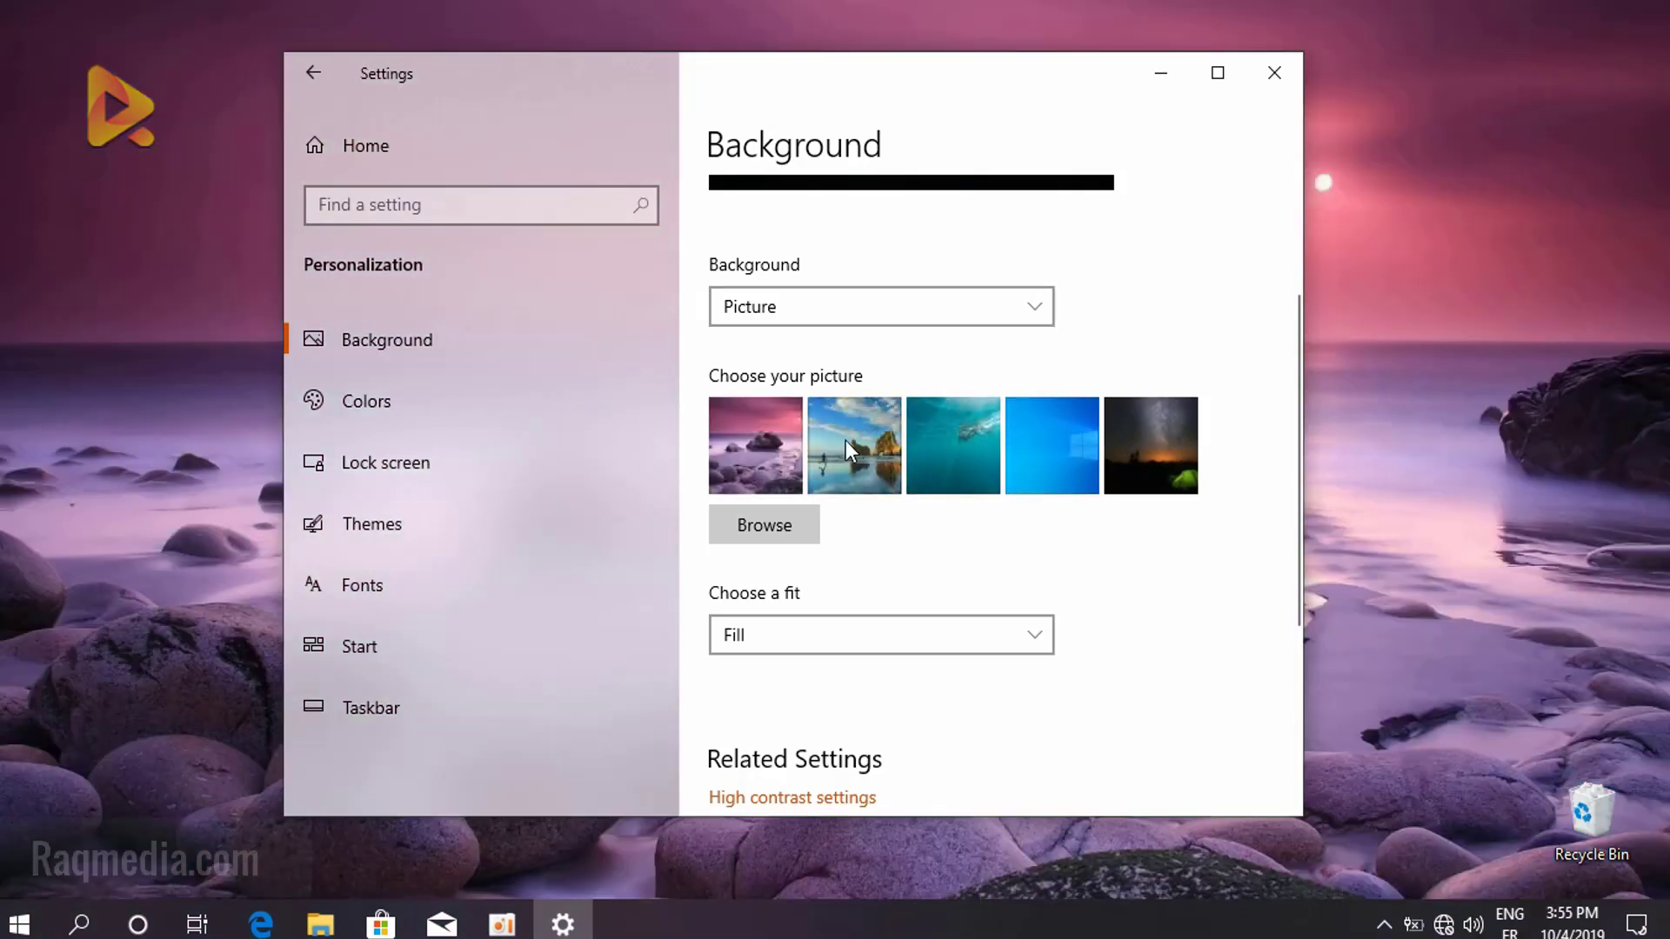
click(833, 448)
click(1073, 456)
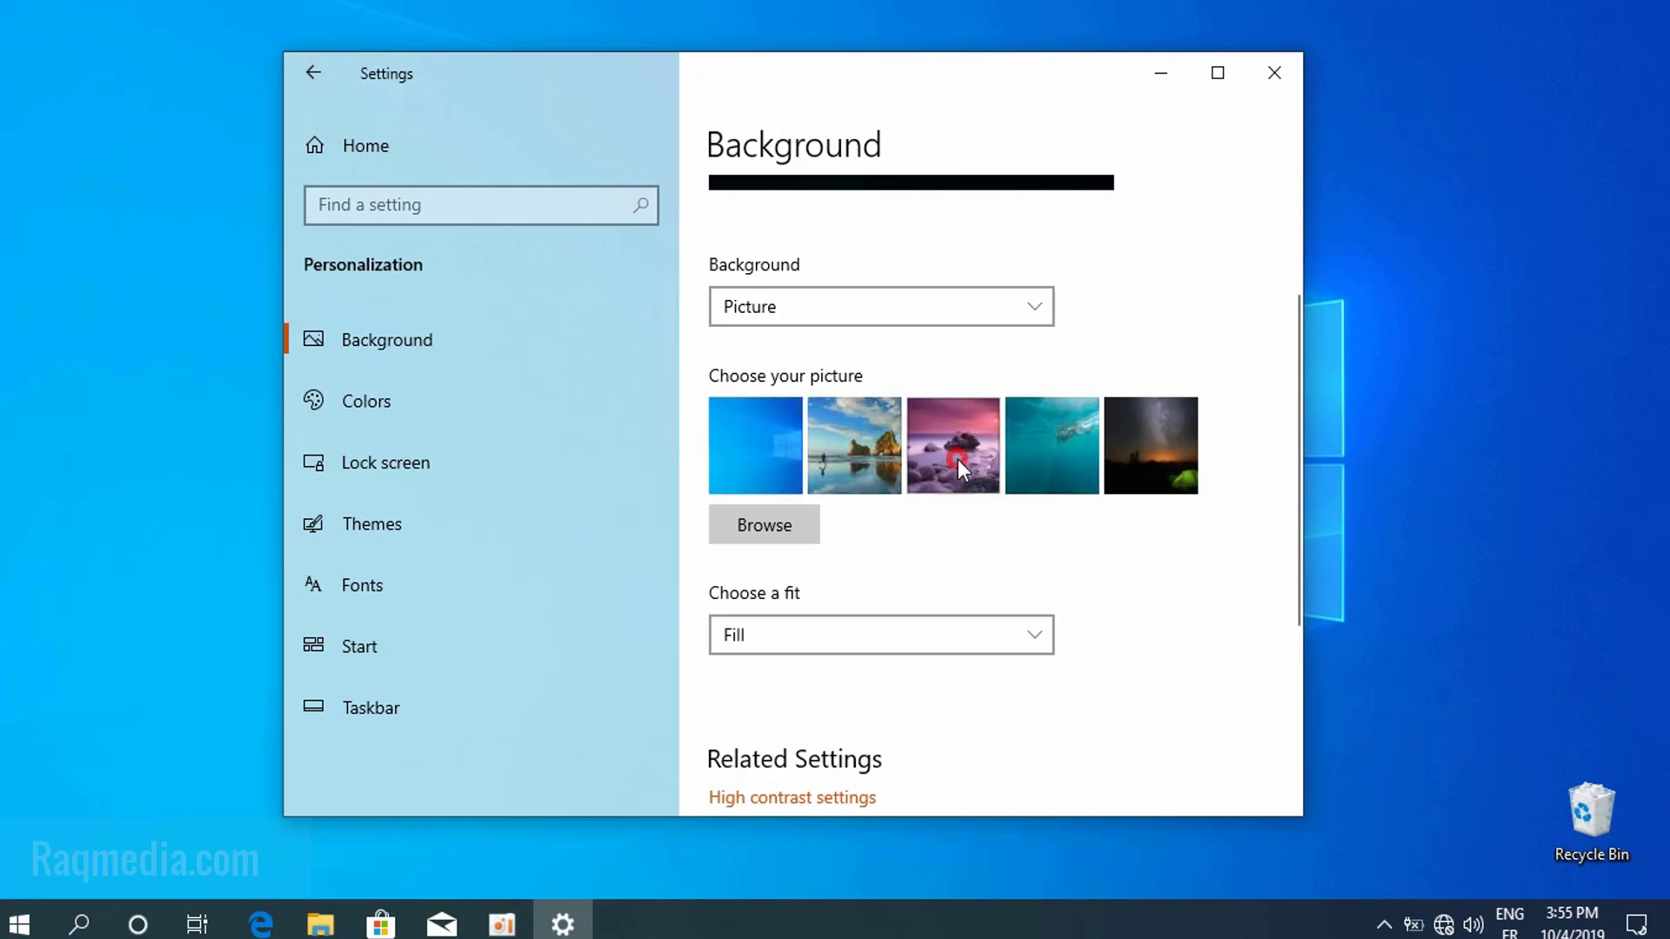
click(957, 459)
scroll(1136, 667, down, 3)
scroll(1138, 668, down, 1)
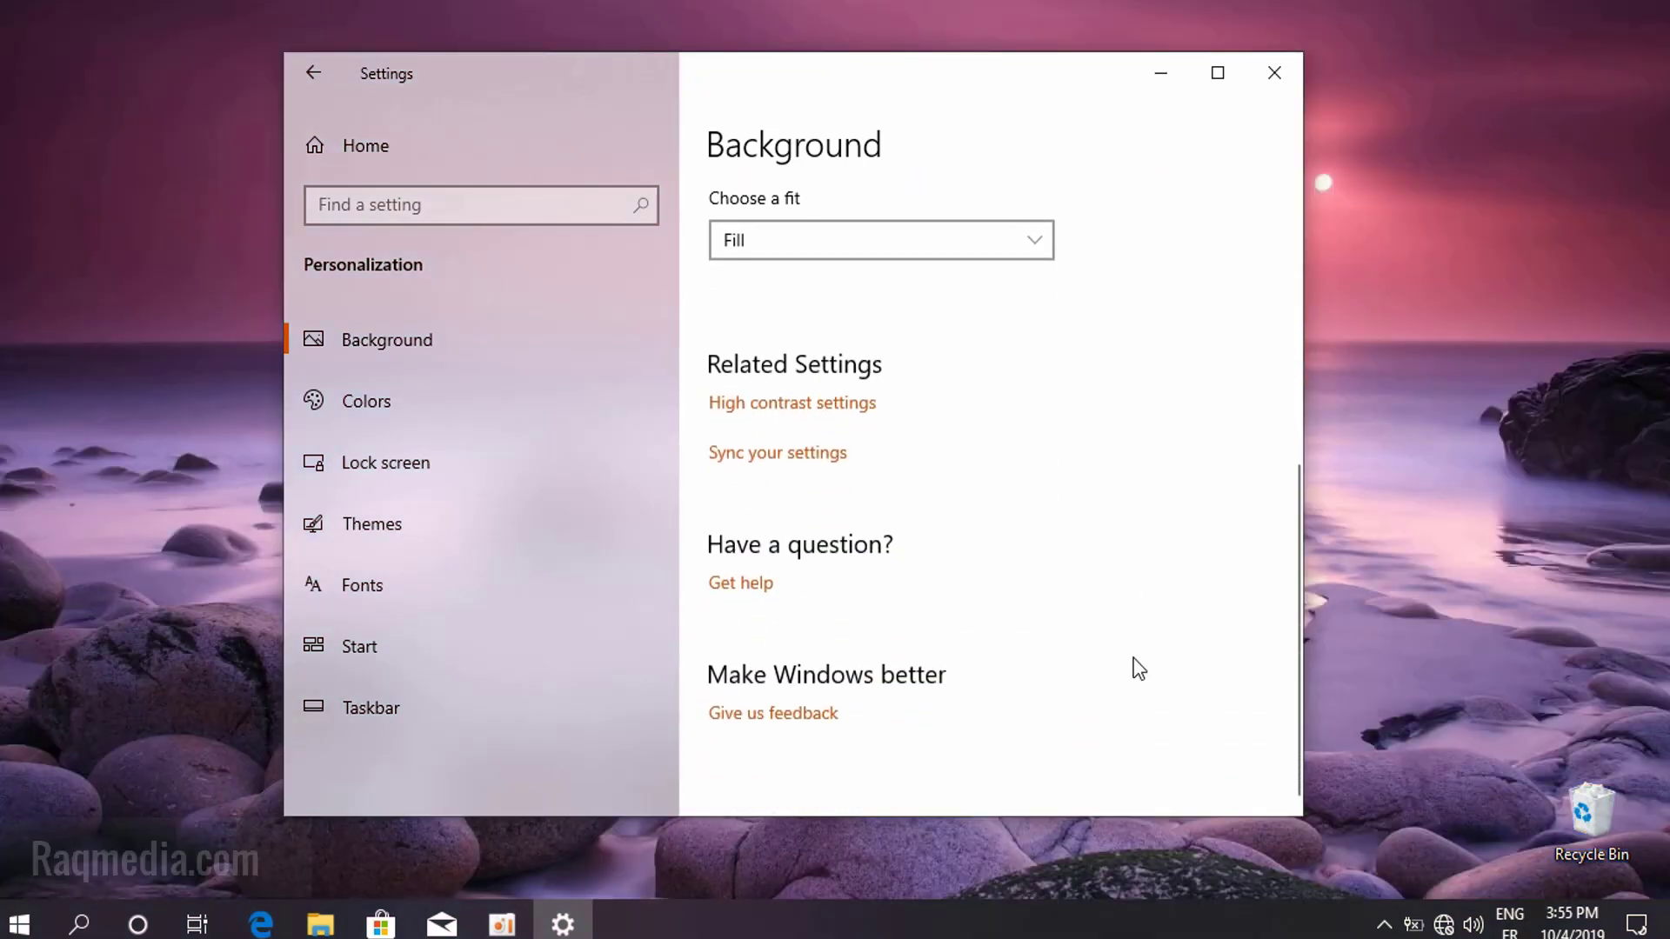
scroll(974, 421, up, 6)
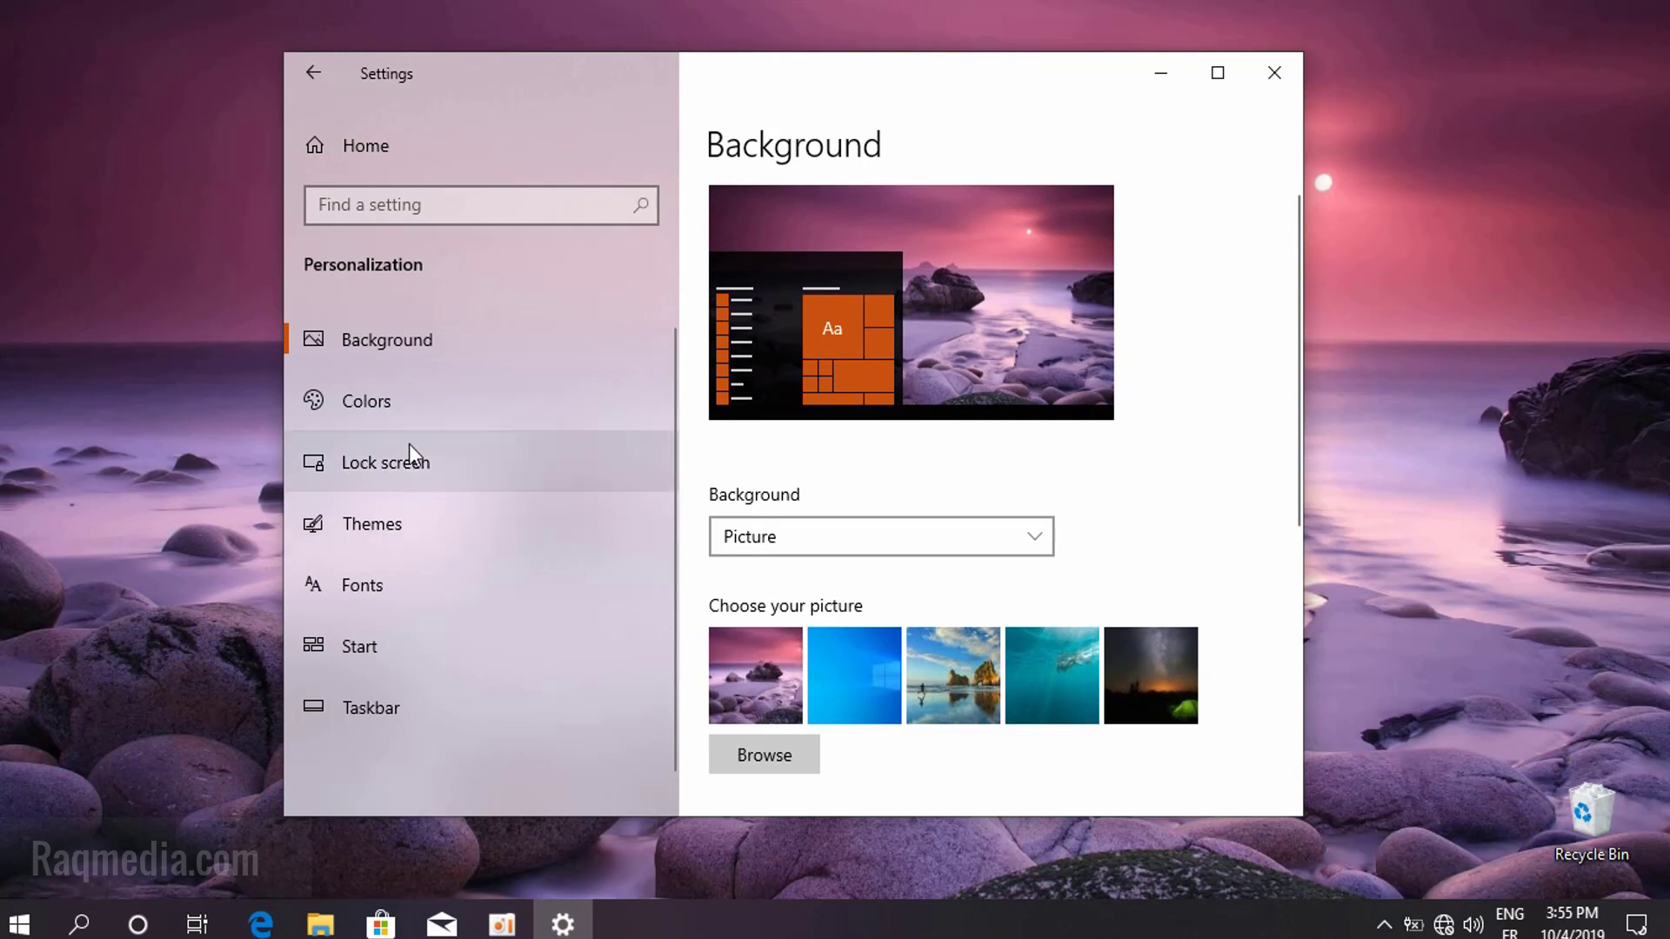
Set the default app mode to Dark on the Colors page and look over the transparency and accent color options
click(433, 388)
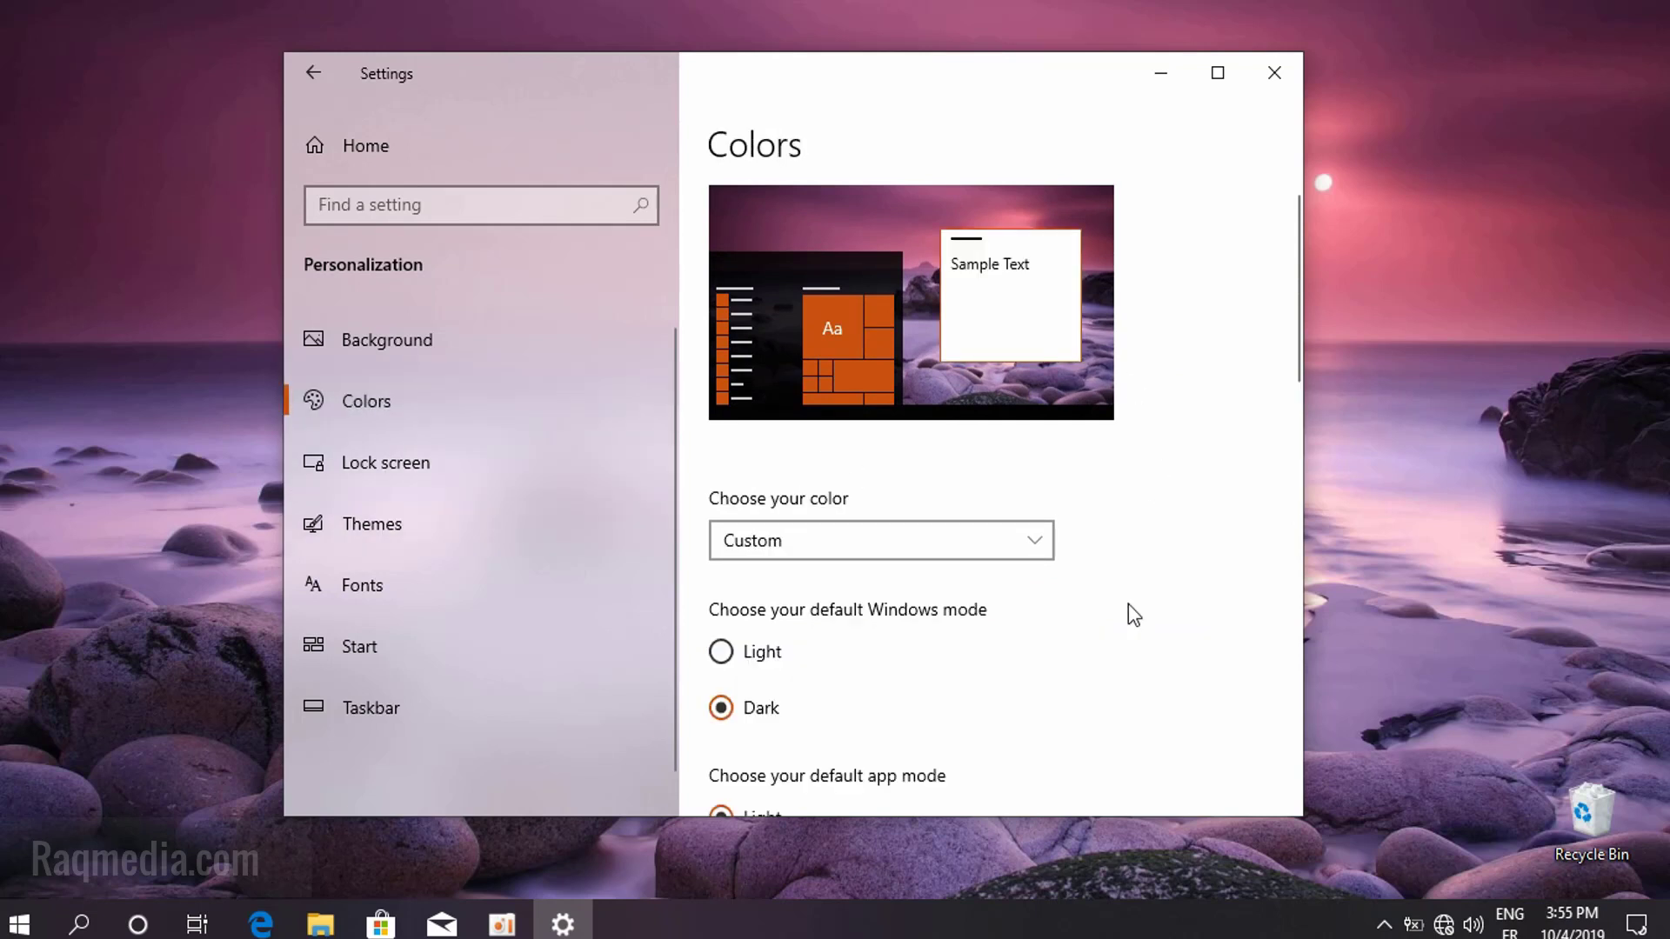
scroll(1129, 613, down, 3)
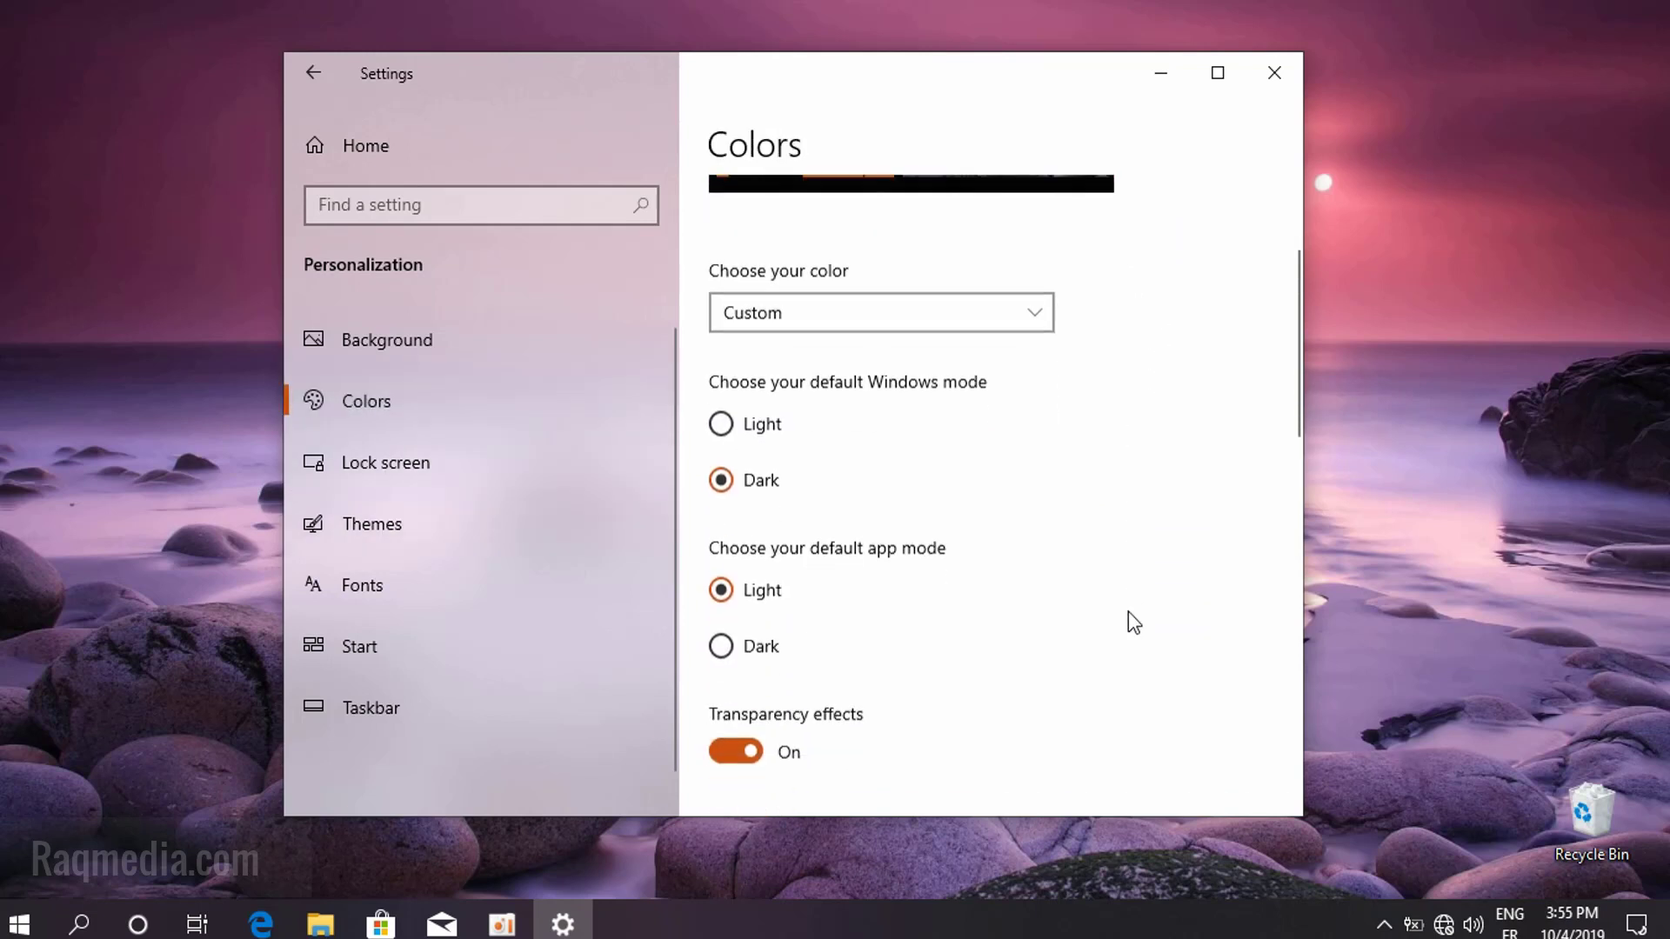
click(769, 645)
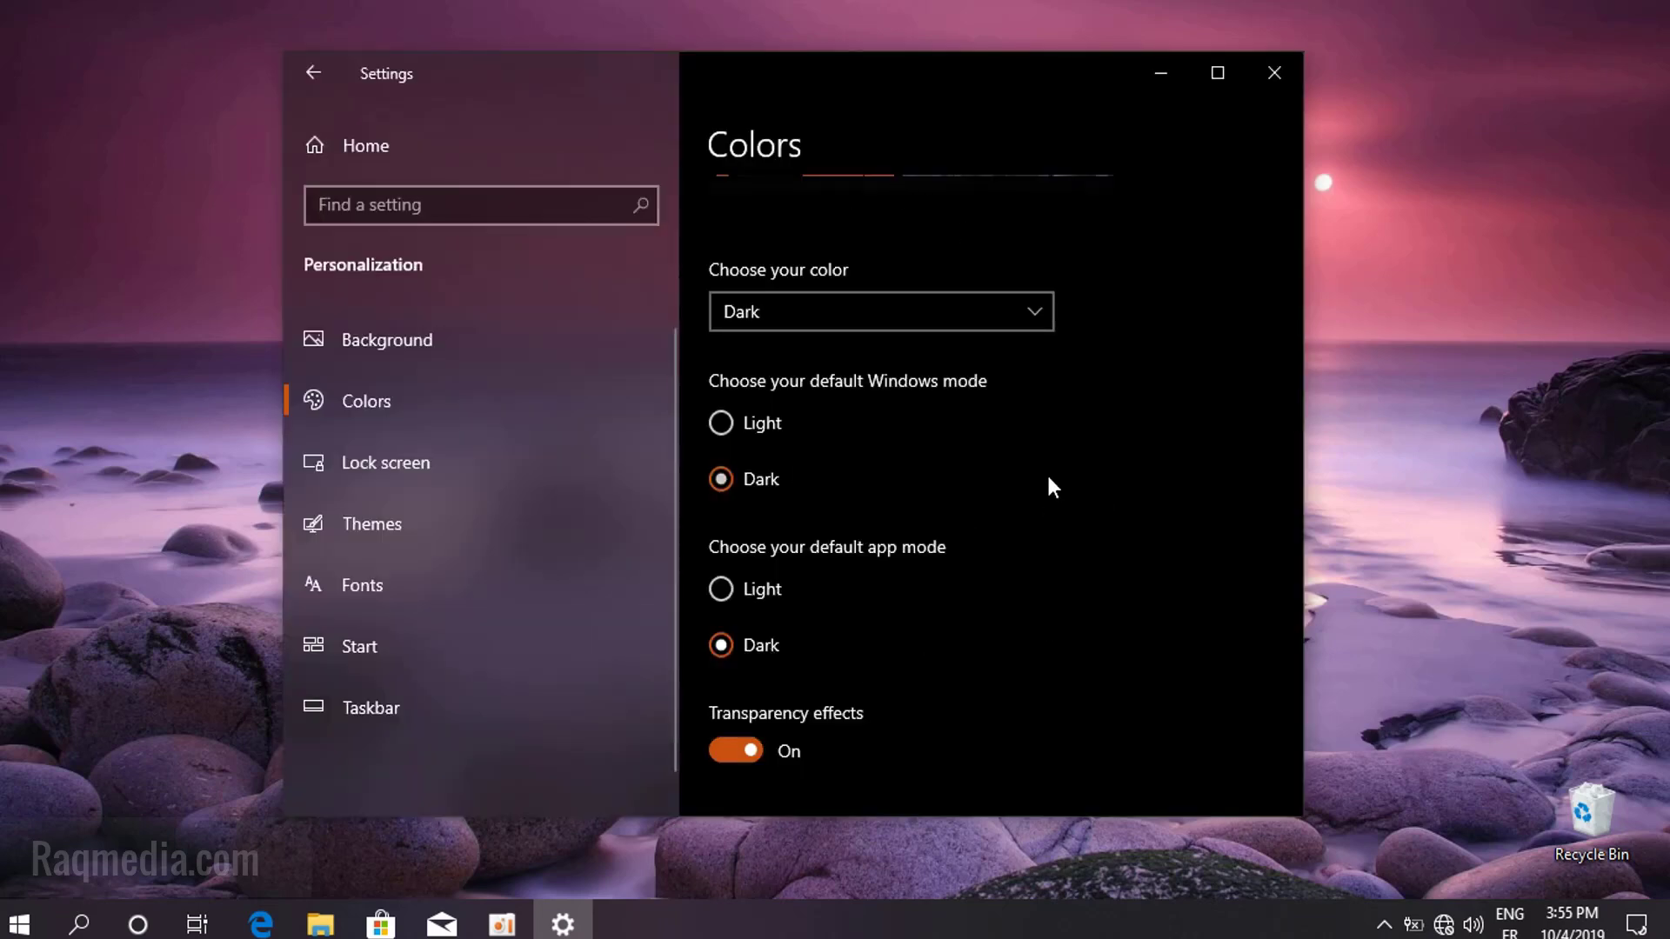
scroll(1044, 596, down, 12)
scroll(1048, 602, up, 8)
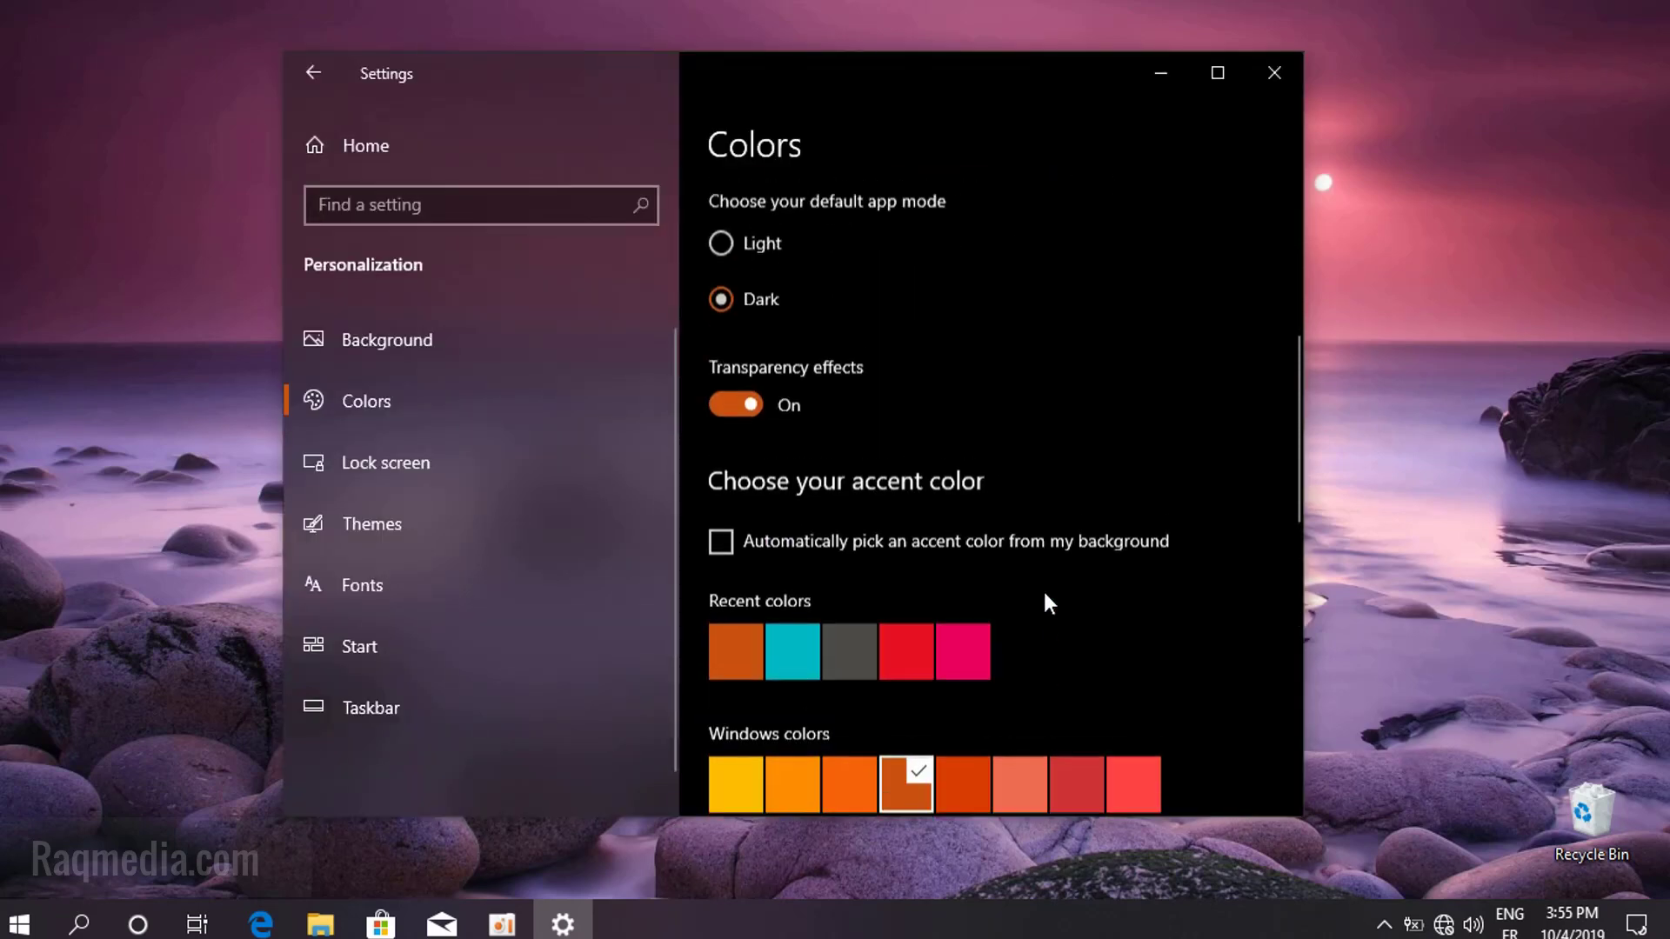
scroll(1048, 603, up, 7)
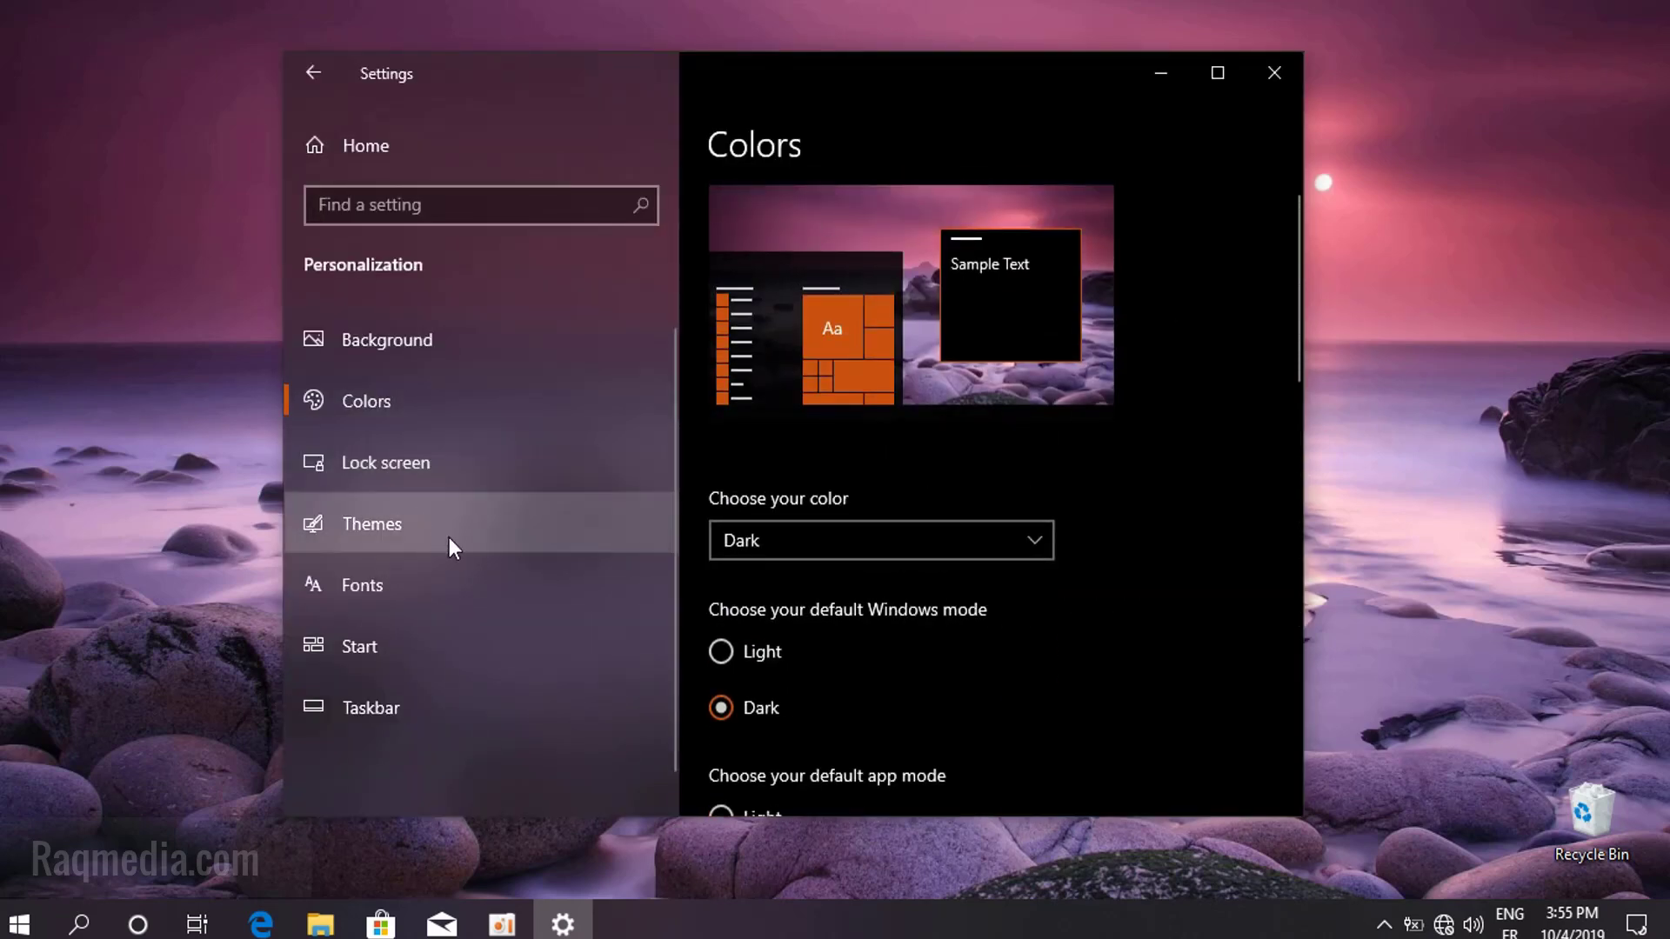
Open the Lock screen personalization page and its background type choices
click(454, 468)
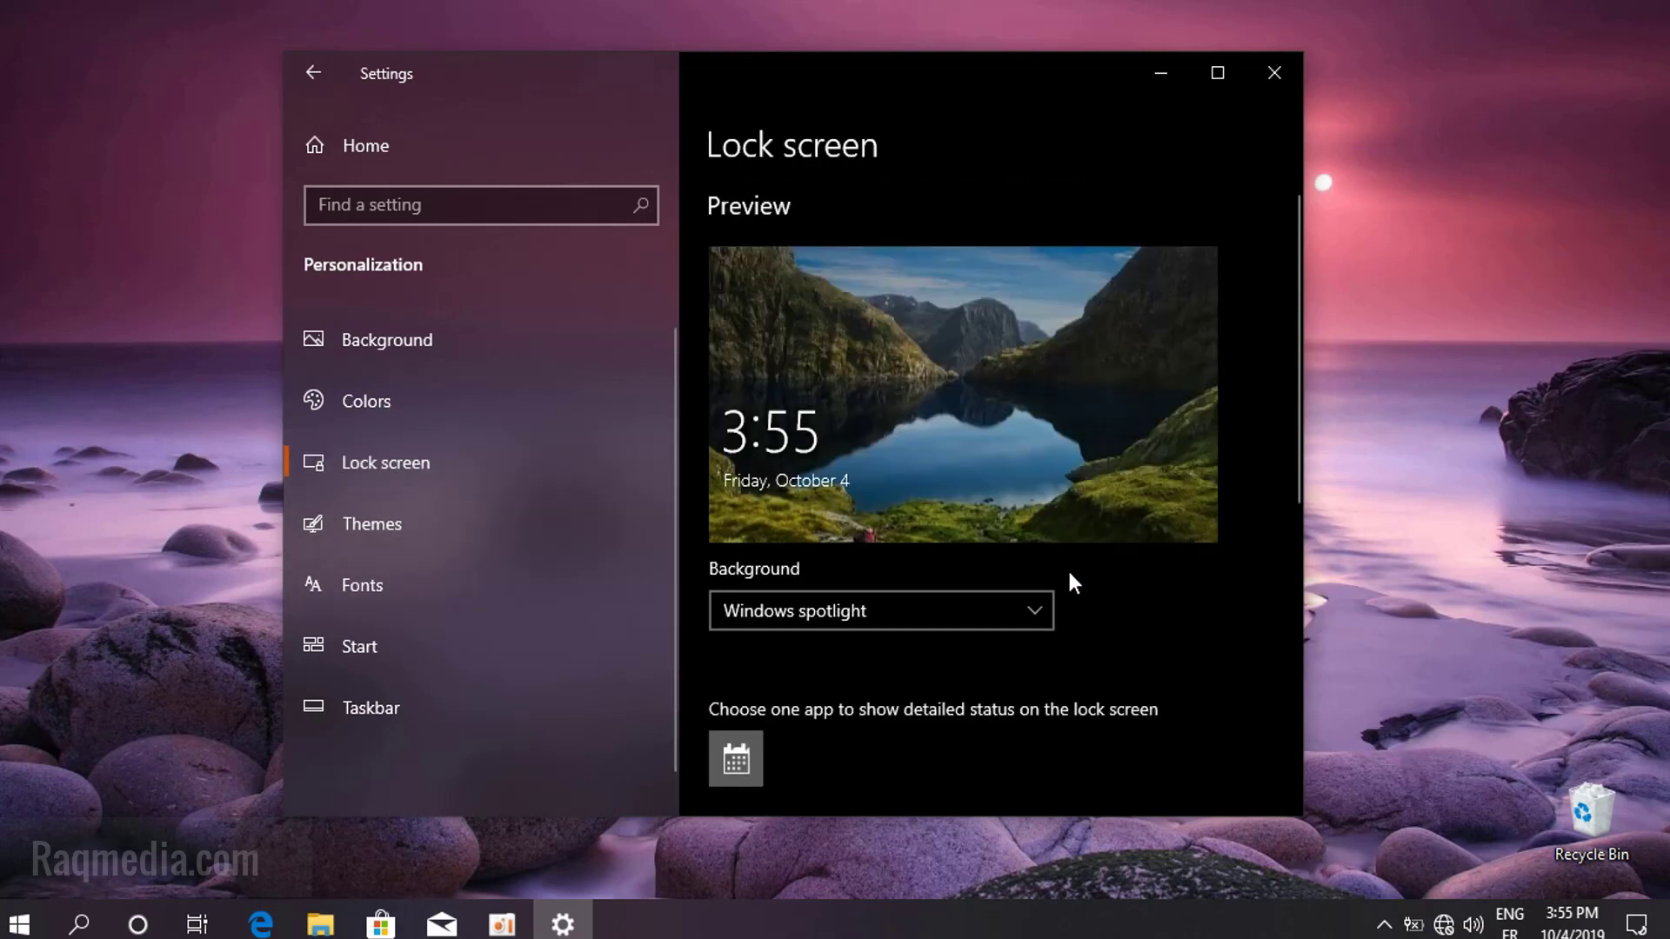
click(1031, 612)
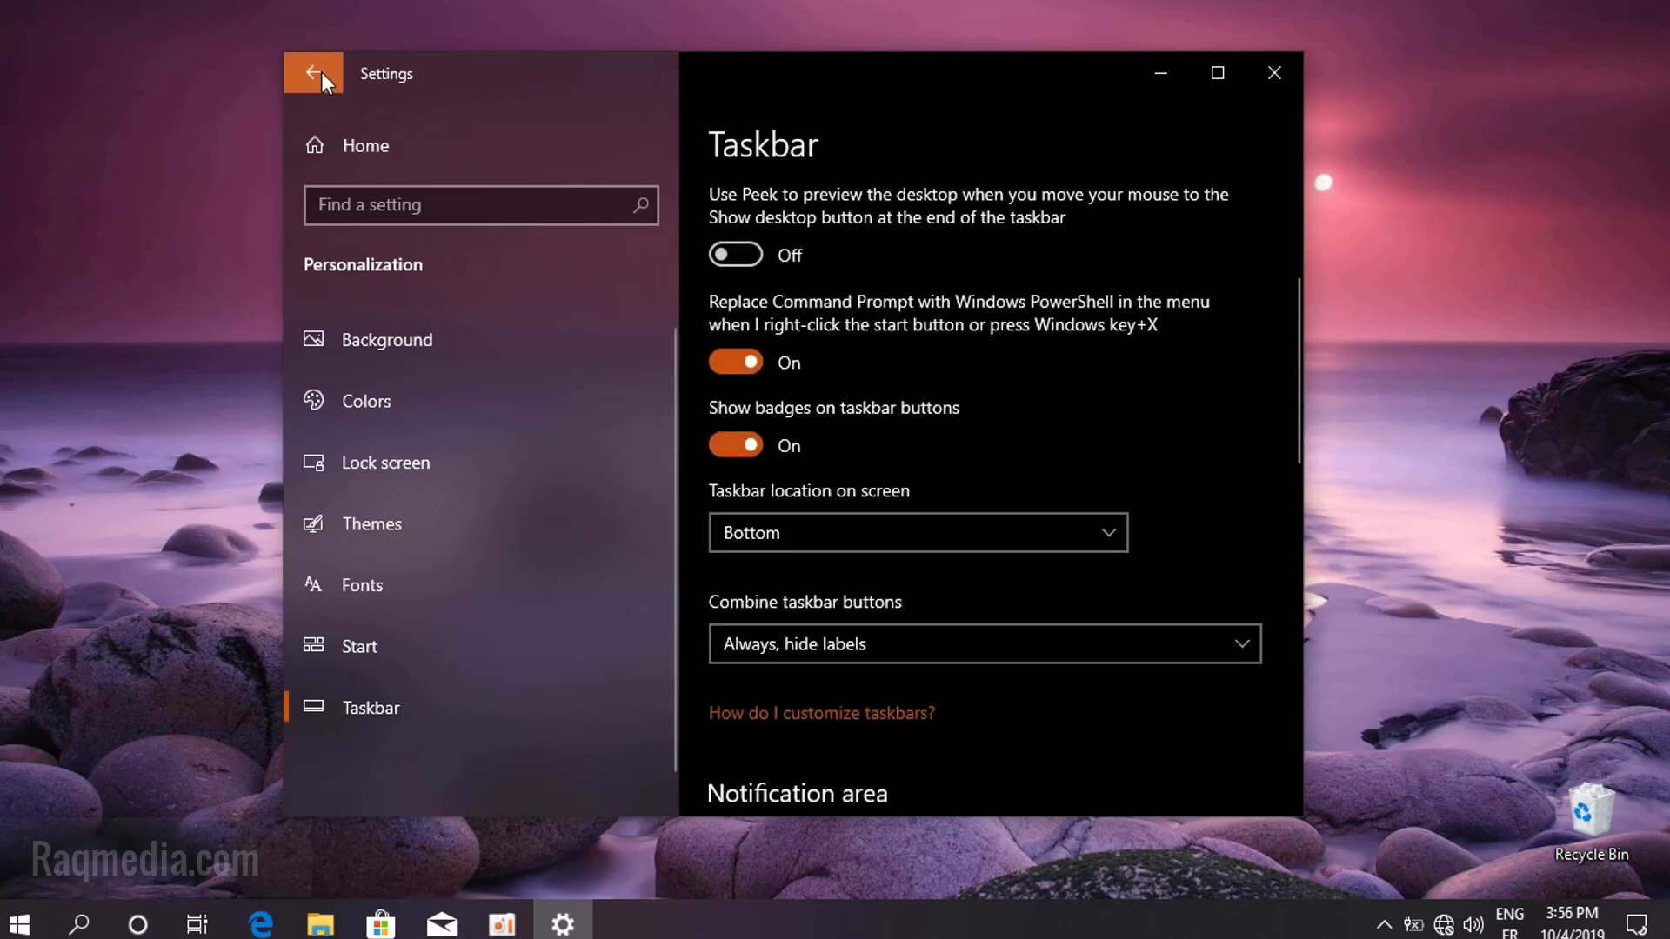
Return to the Windows Settings home page, look over the setting categories, and close Settings
click(315, 74)
click(334, 149)
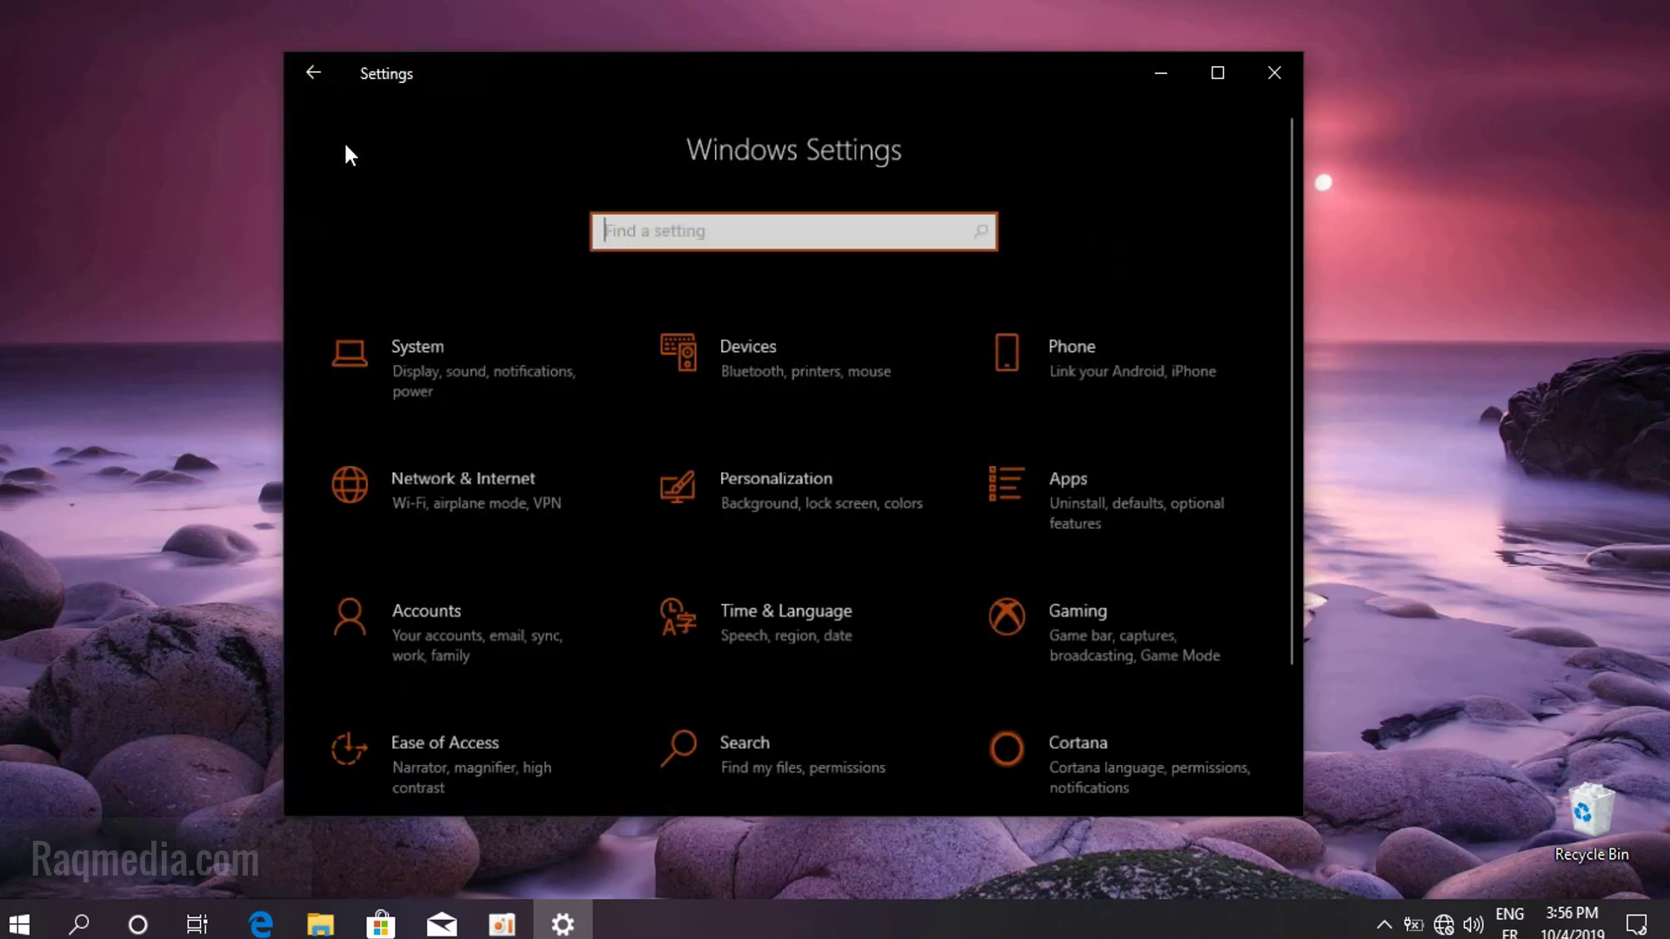
scroll(1113, 592, down, 2)
scroll(1062, 595, up, 2)
scroll(1061, 597, down, 2)
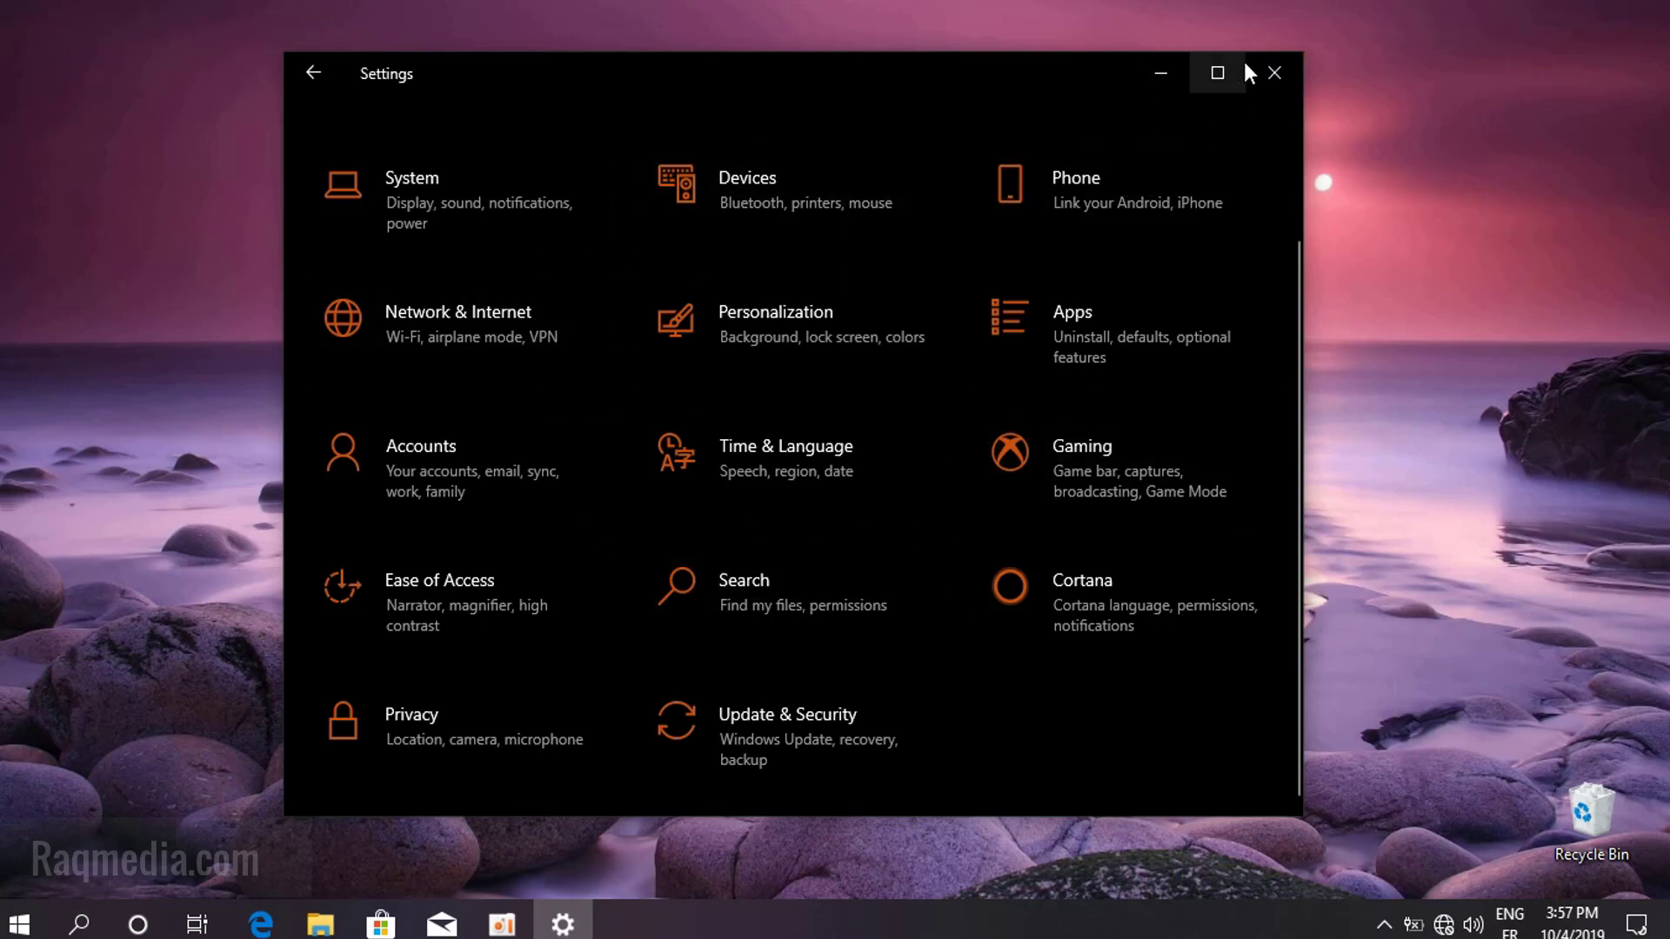
click(1274, 73)
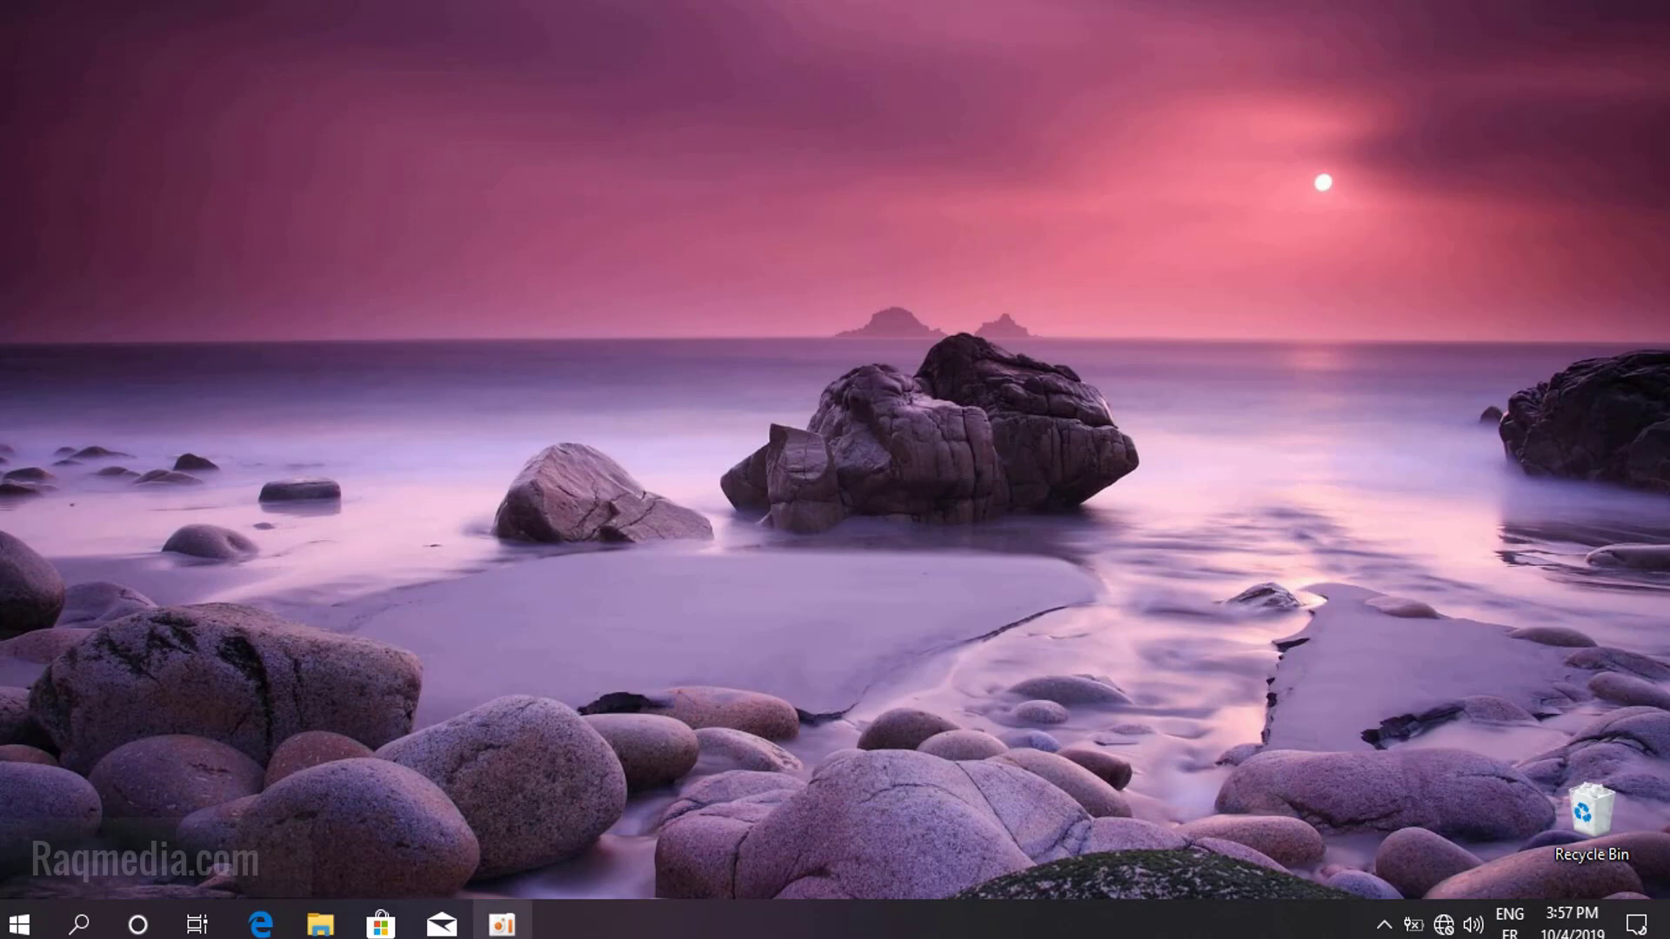
Open the Start menu, expand and collapse the folder tile with the Office apps, and look over the pinned tiles
key(super)
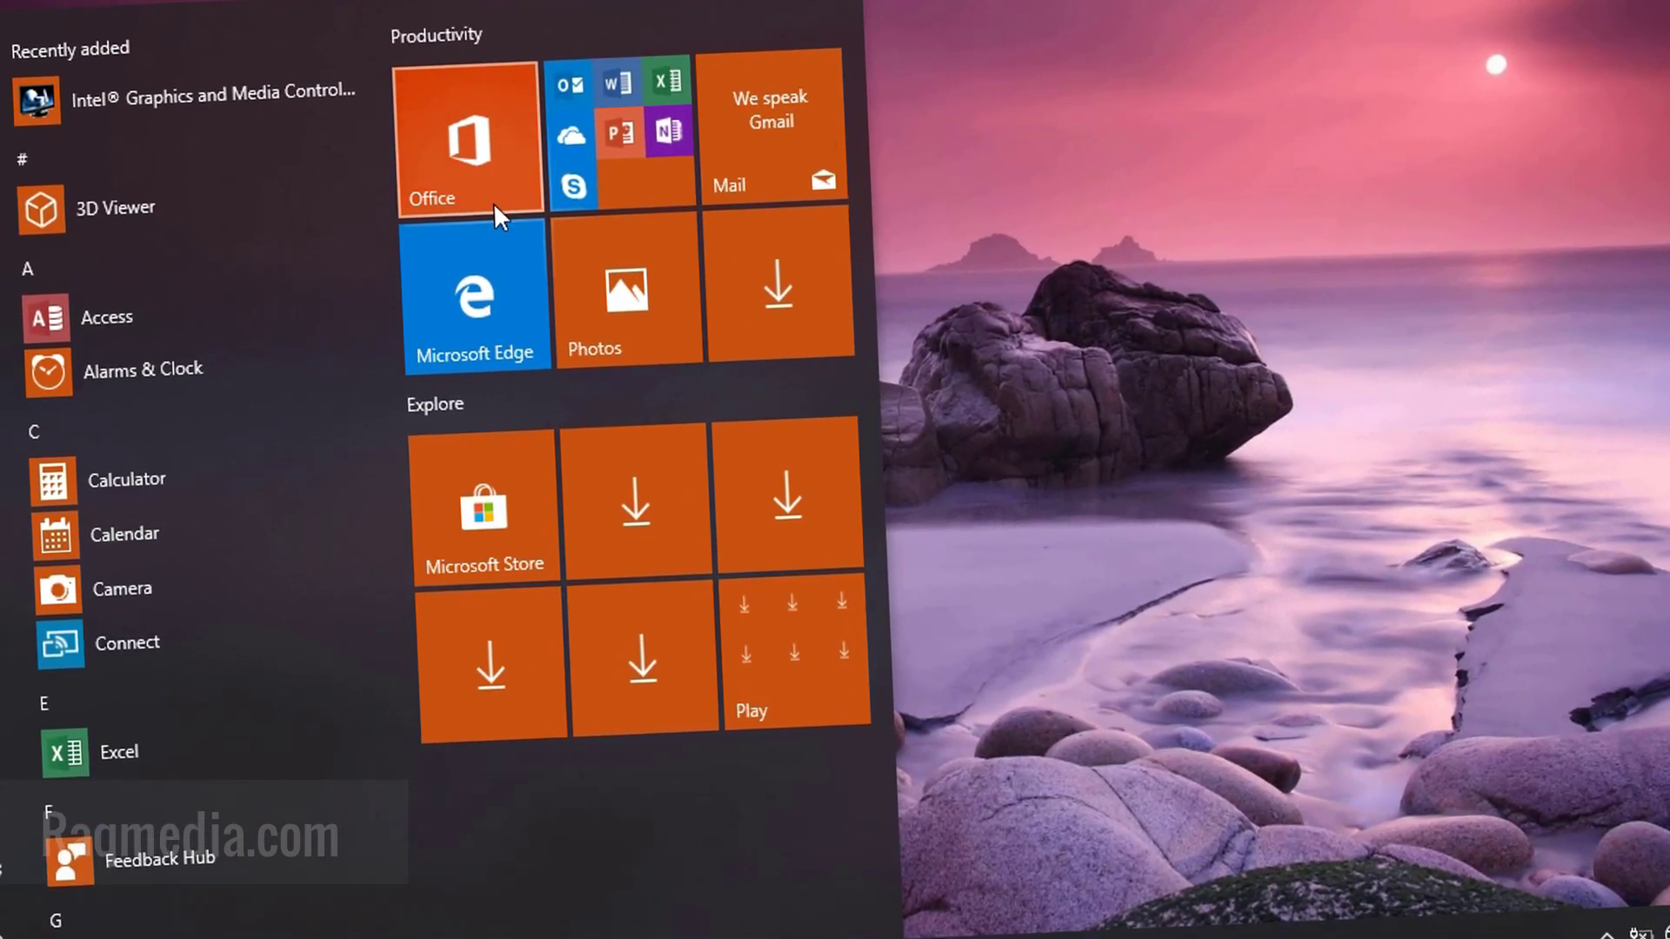
click(627, 159)
click(644, 122)
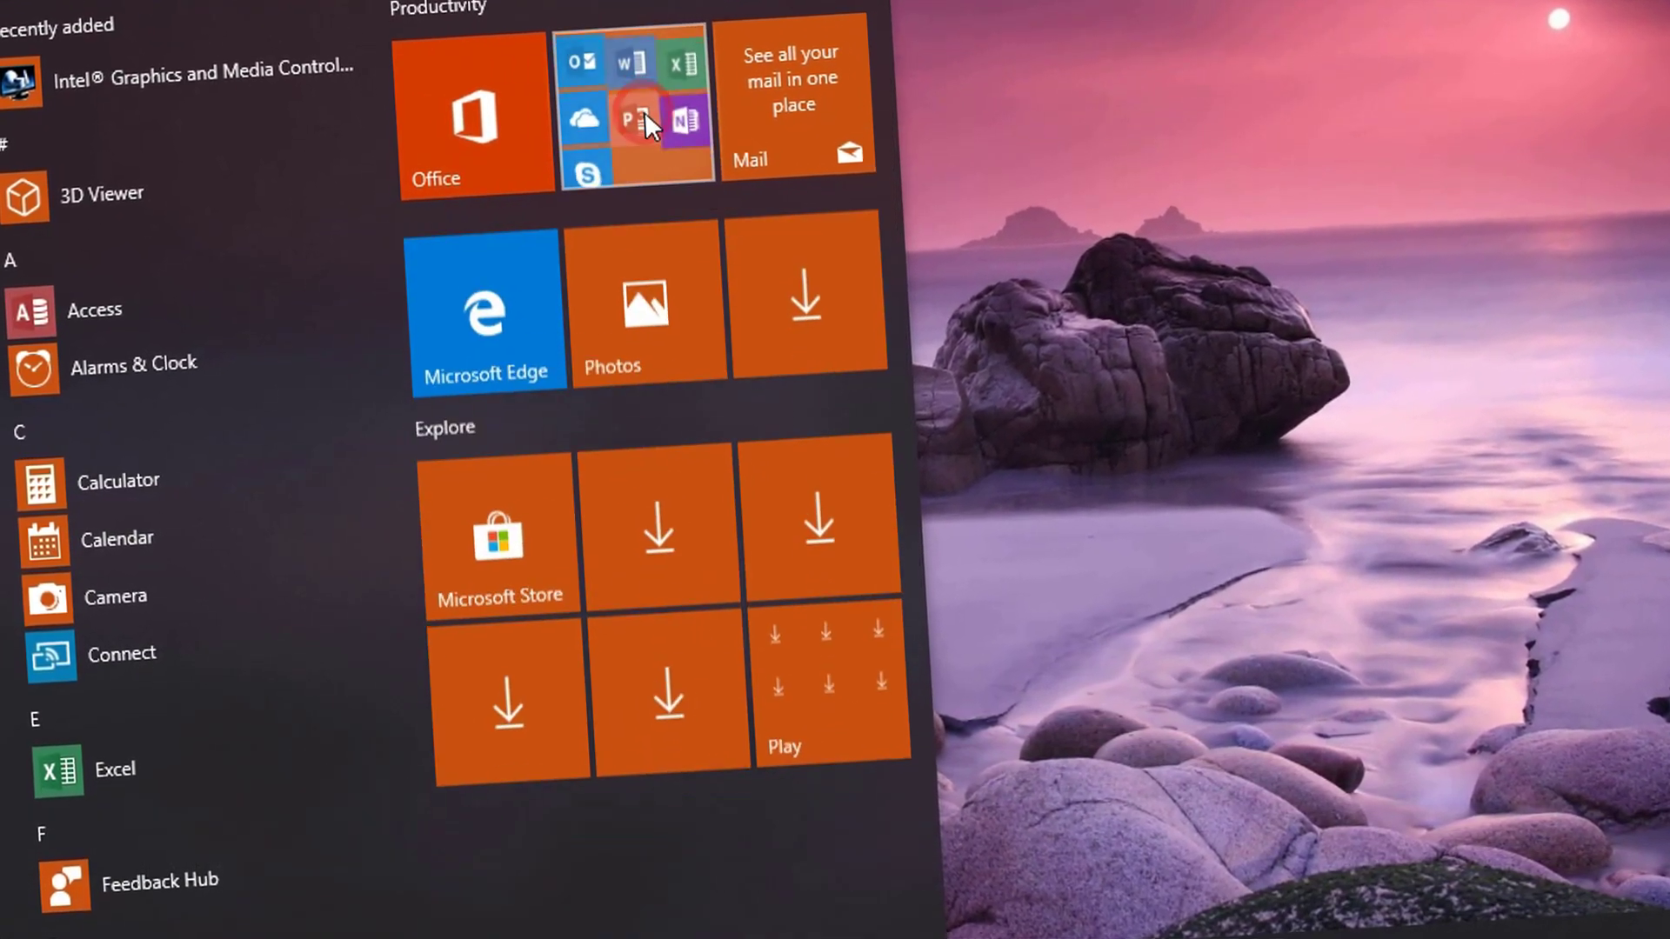
click(648, 104)
click(652, 100)
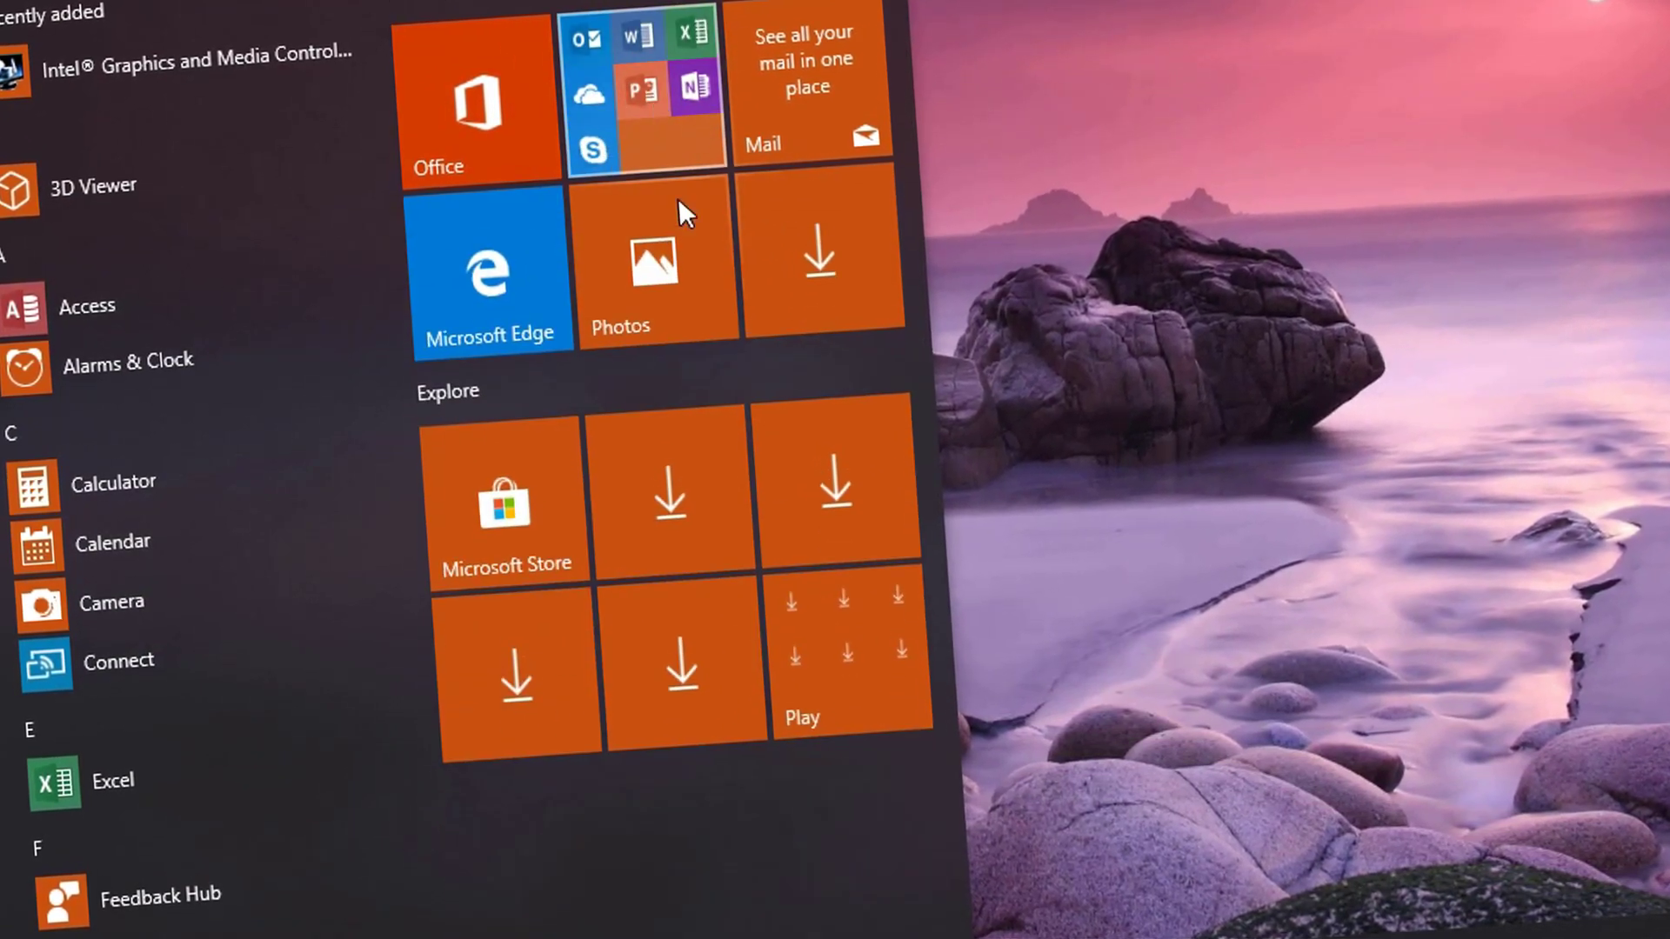
scroll(247, 692, down, 3)
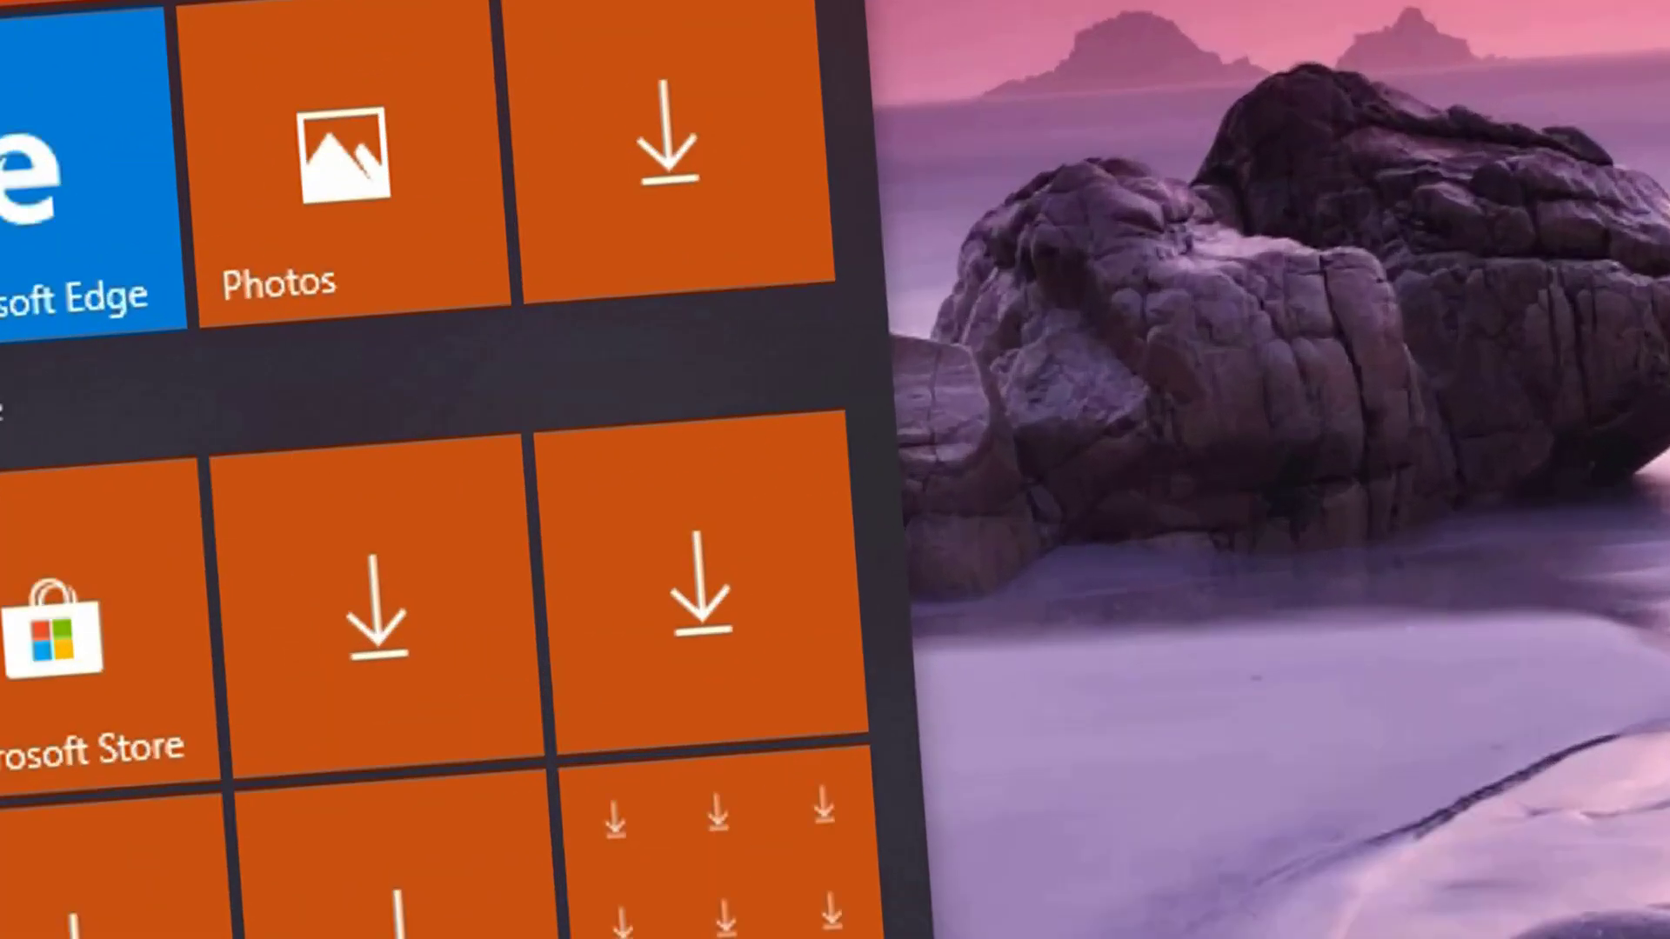